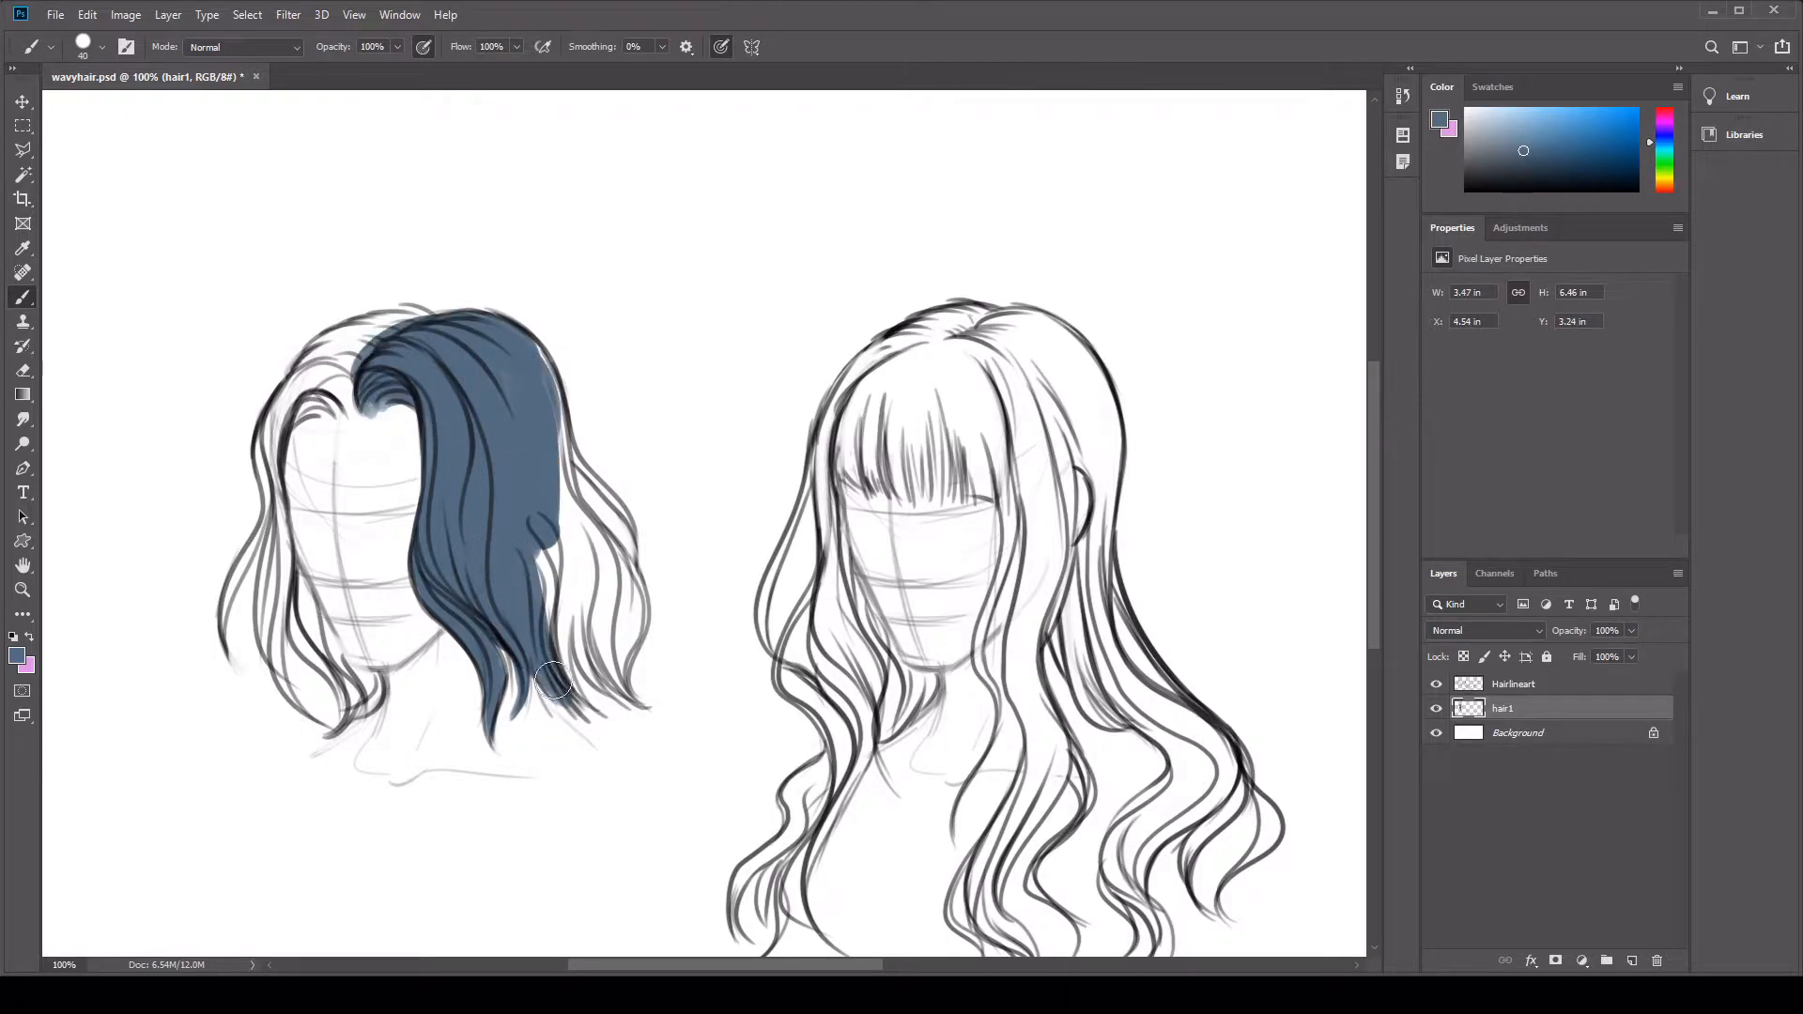
# Step: Paint the flat blue base over the remaining right-side strands of the first hairstyle with a smaller 20 px brush
pyautogui.press('[')
pyautogui.press('[')
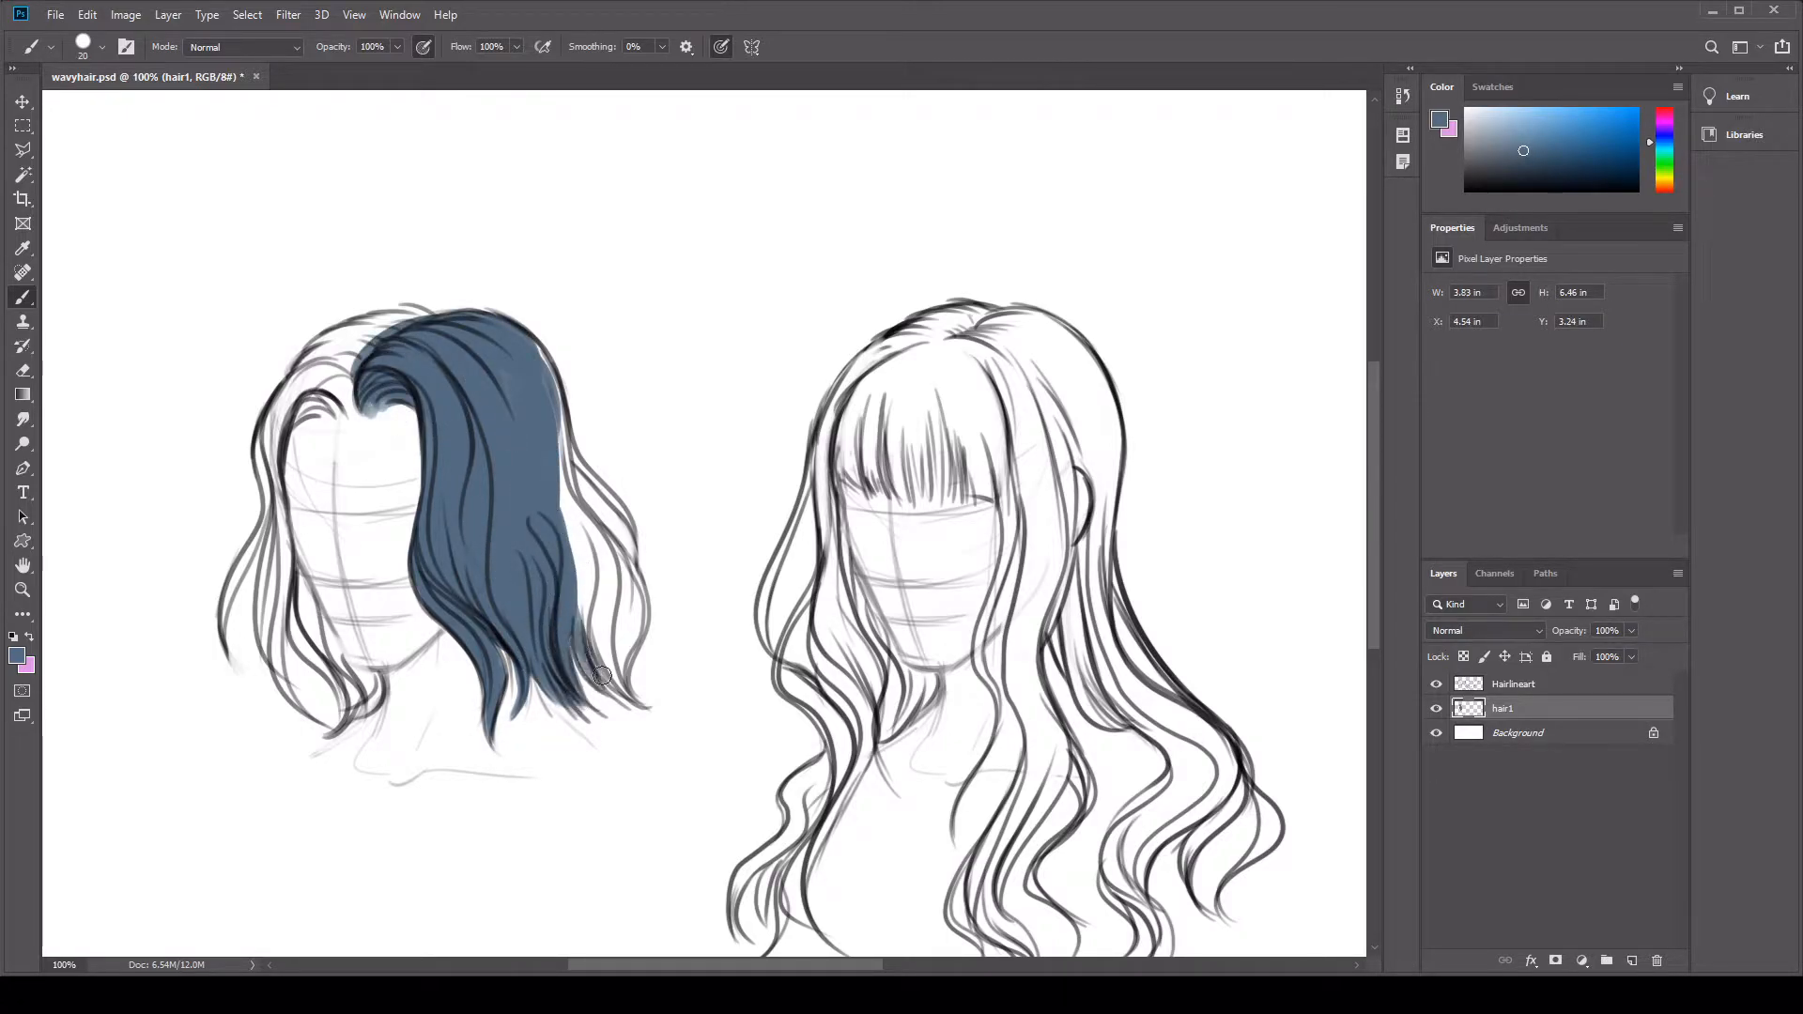
pyautogui.moveTo(543, 507)
pyautogui.mouseDown()
pyautogui.moveTo(546, 460)
pyautogui.moveTo(558, 563)
pyautogui.moveTo(532, 374)
pyautogui.moveTo(508, 437)
pyautogui.moveTo(513, 328)
pyautogui.moveTo(548, 376)
pyautogui.mouseUp()
pyautogui.hotkey('ctrl', 'z')
pyautogui.moveTo(605, 487)
pyautogui.mouseDown()
pyautogui.moveTo(605, 541)
pyautogui.moveTo(652, 606)
pyautogui.moveTo(633, 668)
pyautogui.mouseUp()
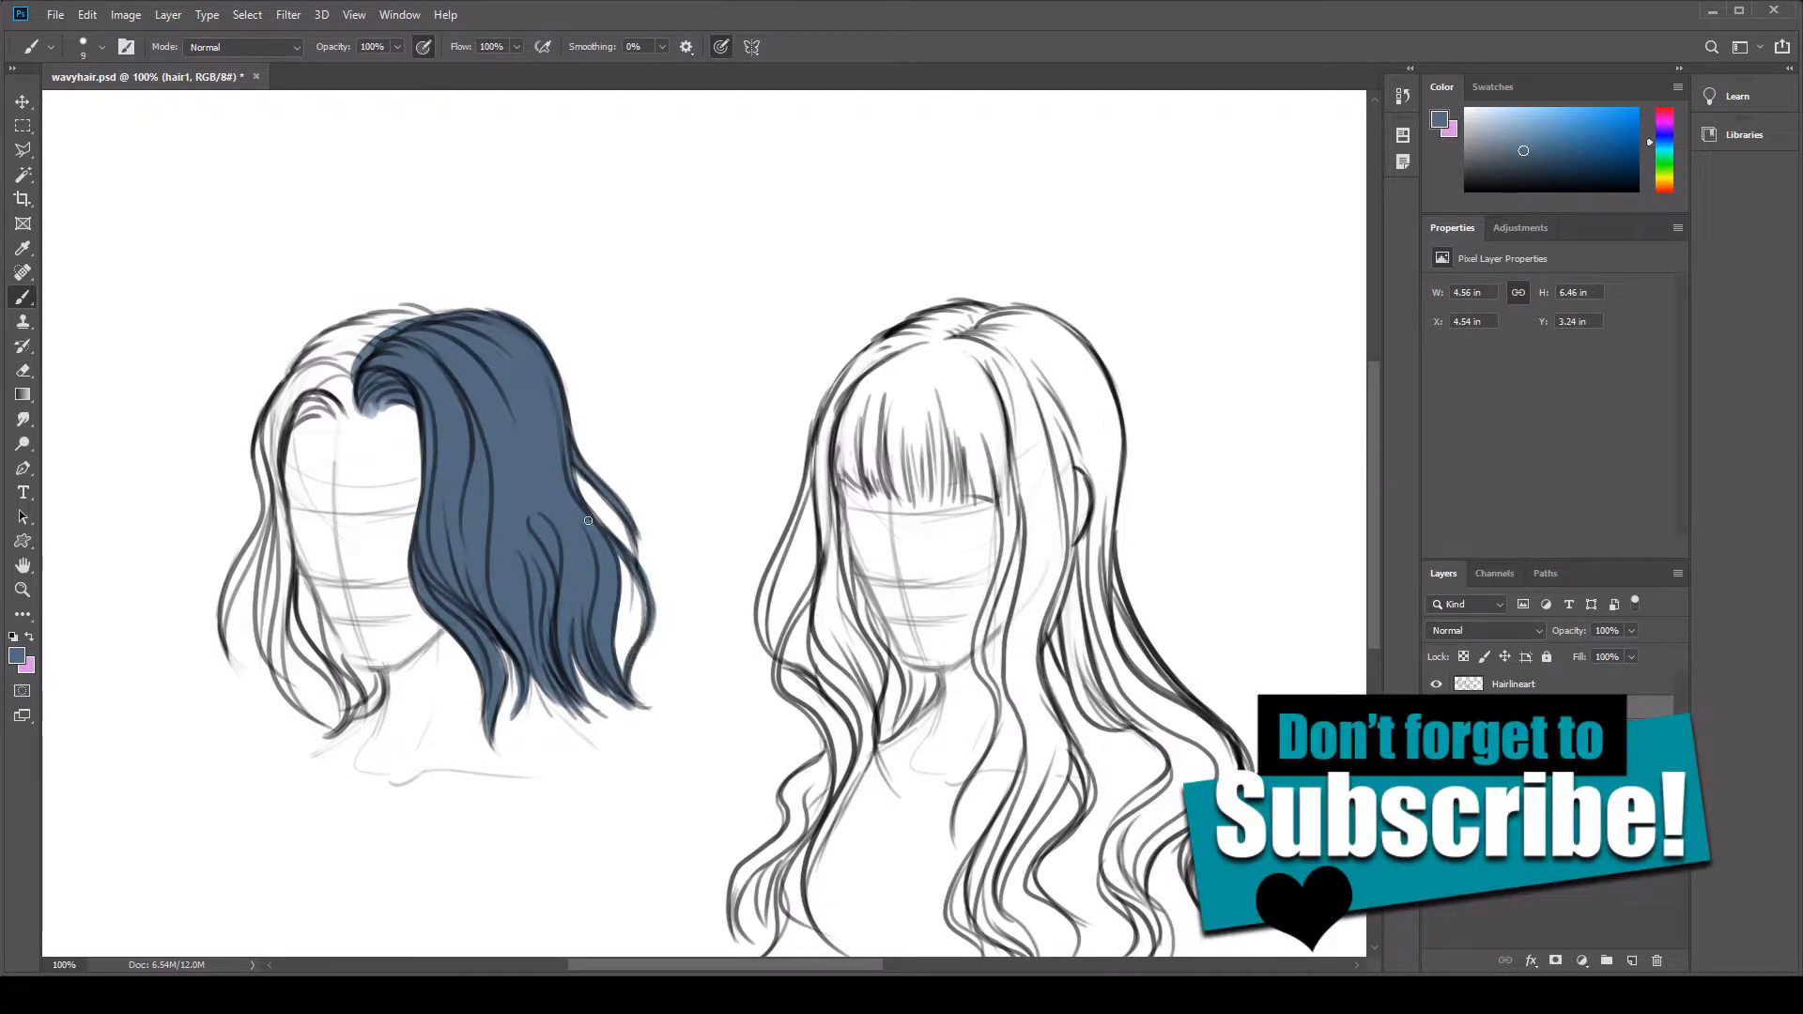
# Step: Fill the left half of the first hairstyle with the same blue, from the parting down to the outer wisps
pyautogui.press(']')
pyautogui.press(']')
pyautogui.moveTo(284, 399)
pyautogui.mouseDown()
pyautogui.moveTo(281, 507)
pyautogui.moveTo(352, 395)
pyautogui.moveTo(301, 371)
pyautogui.moveTo(384, 332)
pyautogui.moveTo(392, 347)
pyautogui.moveTo(394, 320)
pyautogui.moveTo(425, 310)
pyautogui.mouseUp()
pyautogui.moveTo(277, 507)
pyautogui.mouseDown()
pyautogui.moveTo(267, 657)
pyautogui.moveTo(287, 688)
pyautogui.moveTo(282, 564)
pyautogui.moveTo(338, 714)
pyautogui.moveTo(371, 691)
pyautogui.moveTo(347, 665)
pyautogui.mouseUp()
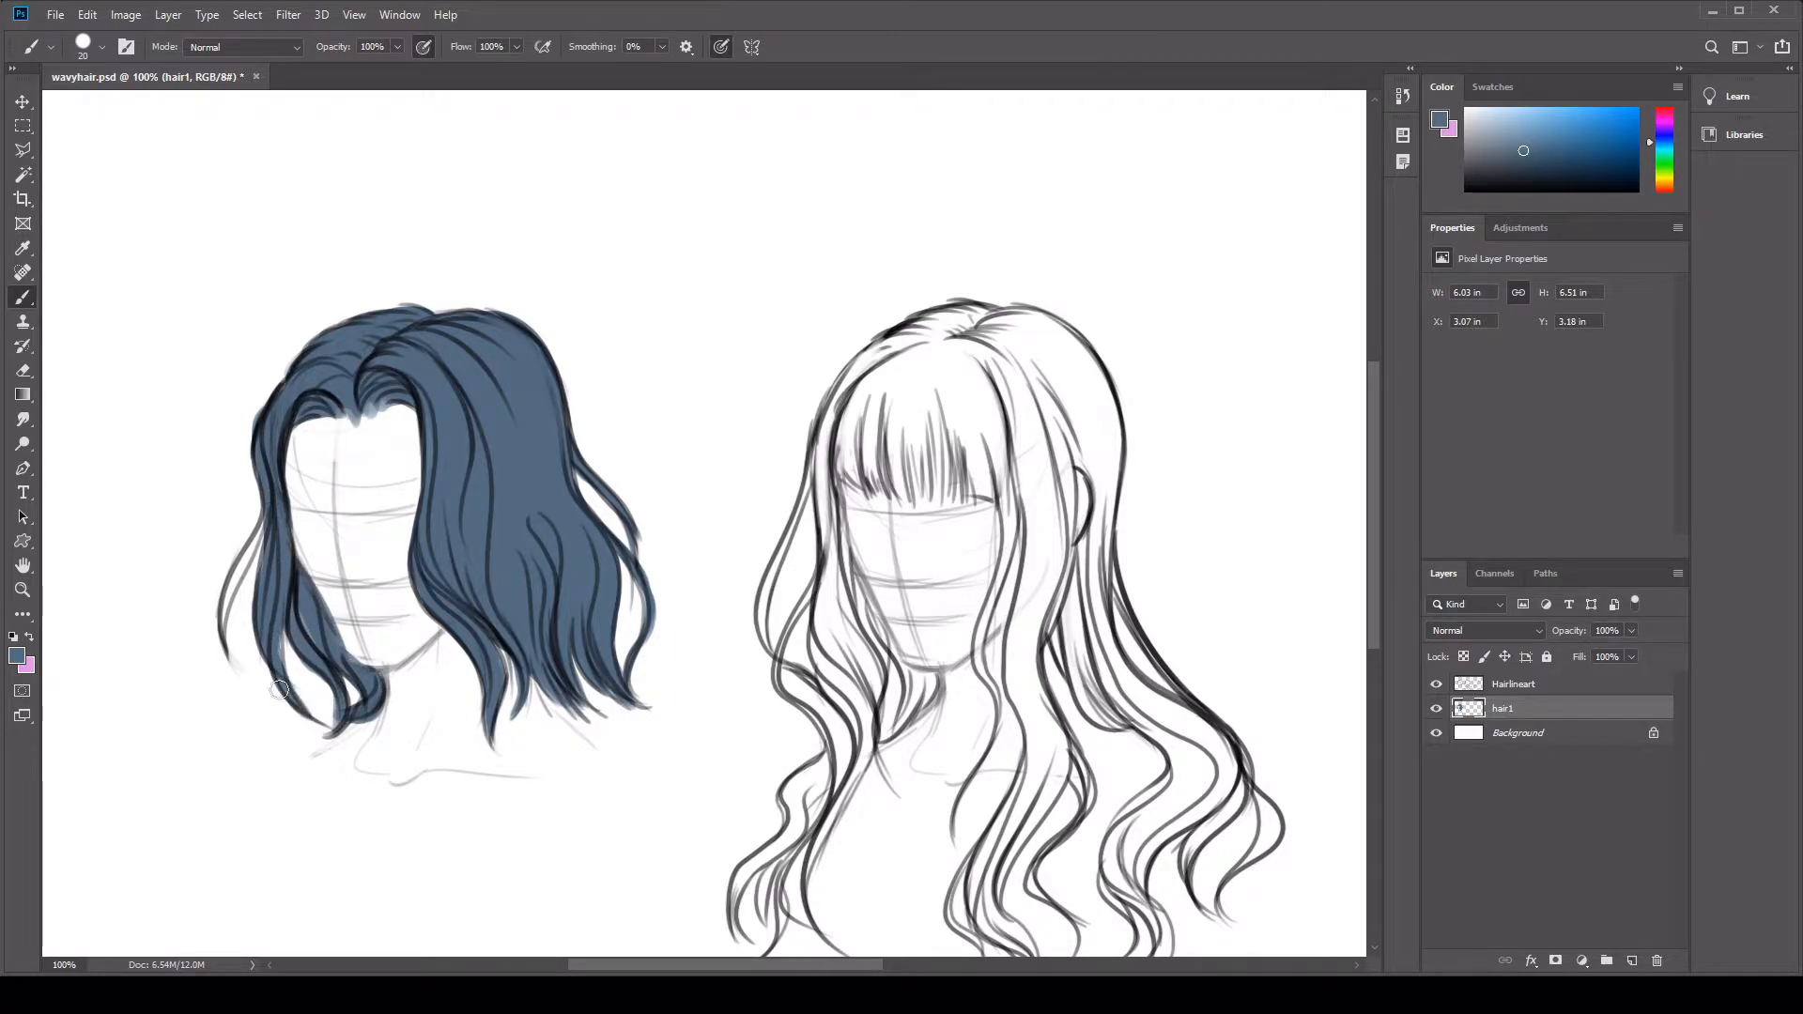
pyautogui.moveTo(239, 599)
pyautogui.mouseDown()
pyautogui.moveTo(250, 528)
pyautogui.moveTo(232, 664)
pyautogui.moveTo(226, 606)
pyautogui.mouseUp()
# Step: Create a new layer named hair 2 and choose a muted teal as the paint colour
pyautogui.click(1632, 961)
pyautogui.doubleClick(1510, 709)
pyautogui.write('hair 2')
pyautogui.press('Return')
pyautogui.moveTo(1219, 210); pyautogui.dragTo(890, 147)
pyautogui.click(1666, 157)
pyautogui.moveTo(1665, 158)
pyautogui.mouseDown()
pyautogui.moveTo(1661, 201)
pyautogui.moveTo(1653, 150)
pyautogui.mouseUp()
# Step: Fill the crown and fringe of the second hairstyle with flat teal, adjusting the brush size to suit each area
pyautogui.moveTo(619, 301); pyautogui.dragTo(685, 423)
pyautogui.press(']')
pyautogui.press(']')
pyautogui.press(']')
pyautogui.press(']')
pyautogui.moveTo(577, 332)
pyautogui.mouseDown()
pyautogui.moveTo(590, 419)
pyautogui.moveTo(655, 421)
pyautogui.moveTo(549, 367)
pyautogui.moveTo(546, 422)
pyautogui.mouseUp()
pyautogui.press('[')
pyautogui.press('[')
pyautogui.press('[')
pyautogui.press('[')
# Step: Fill the second hairstyle's long right-side waves and the inner left strands beside the face with teal
pyautogui.moveTo(528, 409)
pyautogui.mouseDown()
pyautogui.moveTo(520, 367)
pyautogui.moveTo(601, 272)
pyautogui.moveTo(672, 282)
pyautogui.moveTo(695, 526)
pyautogui.moveTo(703, 384)
pyautogui.moveTo(716, 540)
pyautogui.moveTo(756, 310)
pyautogui.moveTo(723, 272)
pyautogui.moveTo(719, 360)
pyautogui.moveTo(766, 441)
pyautogui.moveTo(746, 549)
pyautogui.moveTo(779, 310)
pyautogui.moveTo(798, 662)
pyautogui.moveTo(897, 705)
pyautogui.moveTo(825, 731)
pyautogui.moveTo(798, 873)
pyautogui.moveTo(785, 808)
pyautogui.moveTo(850, 737)
pyautogui.moveTo(807, 798)
pyautogui.moveTo(841, 668)
pyautogui.moveTo(876, 763)
pyautogui.mouseUp()
pyautogui.moveTo(789, 515); pyautogui.dragTo(866, 644)
pyautogui.moveTo(910, 721)
pyautogui.mouseDown()
pyautogui.moveTo(848, 783)
pyautogui.moveTo(901, 732)
pyautogui.moveTo(817, 906)
pyautogui.moveTo(920, 796)
pyautogui.moveTo(894, 831)
pyautogui.mouseUp()
pyautogui.moveTo(637, 292); pyautogui.dragTo(621, 250)
pyautogui.moveTo(493, 404)
pyautogui.mouseDown()
pyautogui.moveTo(526, 601)
pyautogui.moveTo(510, 473)
pyautogui.mouseUp()
pyautogui.moveTo(566, 636)
pyautogui.mouseDown()
pyautogui.moveTo(600, 616)
pyautogui.moveTo(578, 645)
pyautogui.moveTo(491, 612)
pyautogui.moveTo(487, 596)
pyautogui.moveTo(527, 628)
pyautogui.moveTo(523, 531)
pyautogui.moveTo(498, 519)
pyautogui.moveTo(466, 401)
pyautogui.moveTo(431, 556)
pyautogui.moveTo(481, 387)
pyautogui.mouseUp()
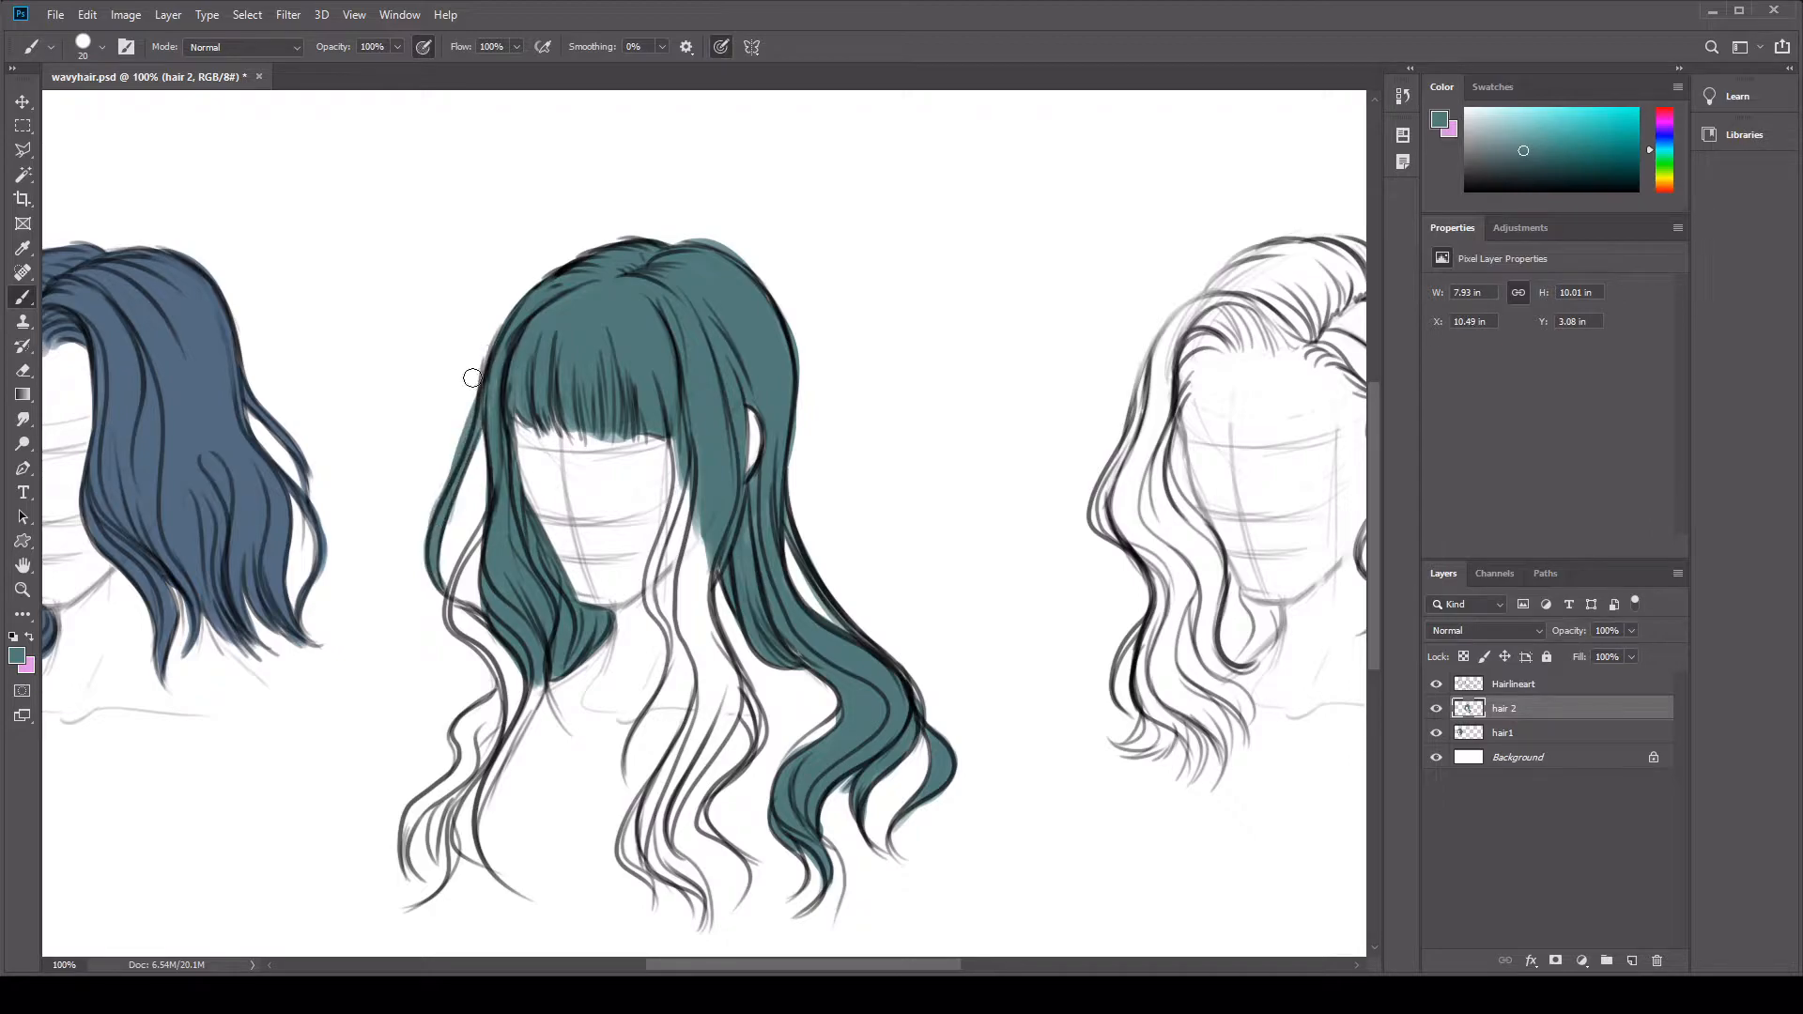
# Step: Fill the outer left lock and the long front lock of the second hairstyle with teal
pyautogui.moveTo(456, 633); pyautogui.dragTo(493, 504)
pyautogui.moveTo(501, 684)
pyautogui.mouseDown()
pyautogui.moveTo(463, 636)
pyautogui.moveTo(498, 755)
pyautogui.moveTo(505, 705)
pyautogui.moveTo(423, 823)
pyautogui.moveTo(460, 869)
pyautogui.mouseUp()
pyautogui.moveTo(703, 484)
pyautogui.mouseDown()
pyautogui.moveTo(711, 688)
pyautogui.moveTo(661, 815)
pyautogui.mouseUp()
pyautogui.moveTo(706, 663); pyautogui.dragTo(731, 705)
# Step: Paint the curled ends of the long front lock and the thin wave beside it teal with a 15 px brush
pyautogui.press('[')
pyautogui.press('[')
pyautogui.press('[')
pyautogui.press('[')
pyautogui.moveTo(649, 815)
pyautogui.mouseDown()
pyautogui.moveTo(683, 876)
pyautogui.moveTo(658, 846)
pyautogui.moveTo(666, 810)
pyautogui.moveTo(682, 872)
pyautogui.moveTo(669, 810)
pyautogui.mouseUp()
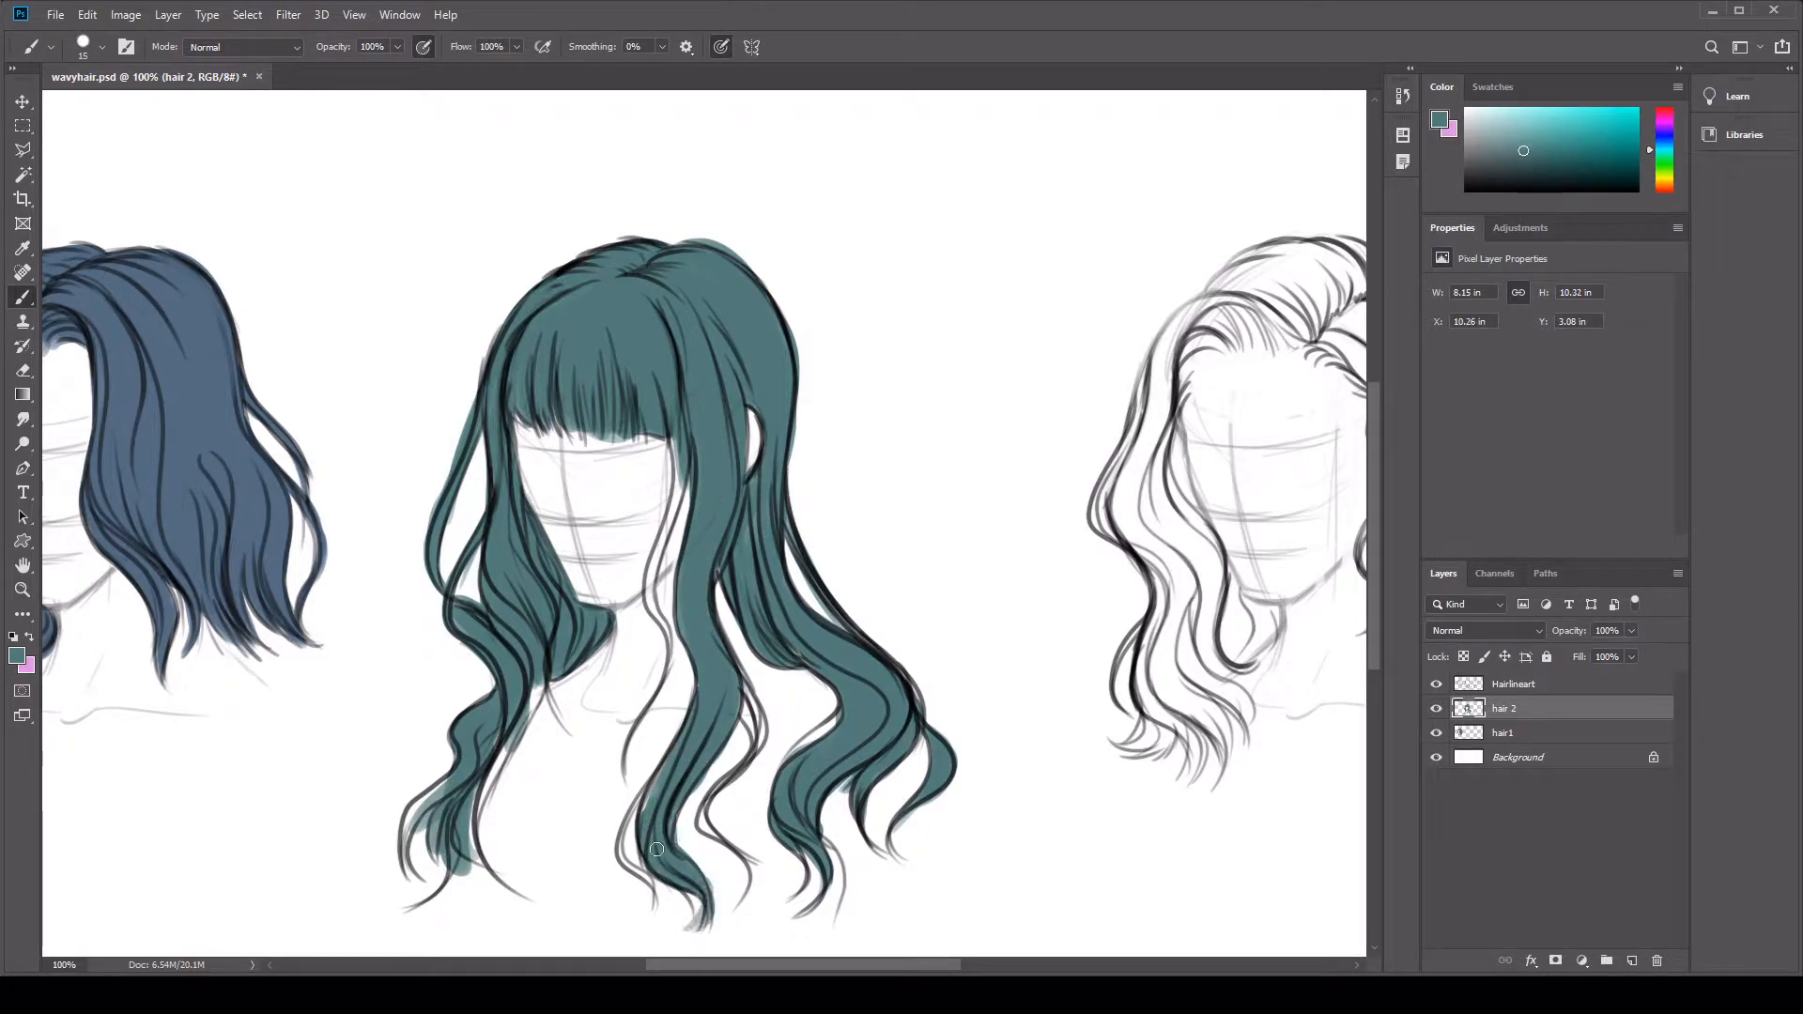
pyautogui.moveTo(643, 876); pyautogui.dragTo(615, 788)
pyautogui.moveTo(710, 747)
pyautogui.mouseDown()
pyautogui.moveTo(705, 809)
pyautogui.moveTo(752, 746)
pyautogui.moveTo(729, 711)
pyautogui.mouseUp()
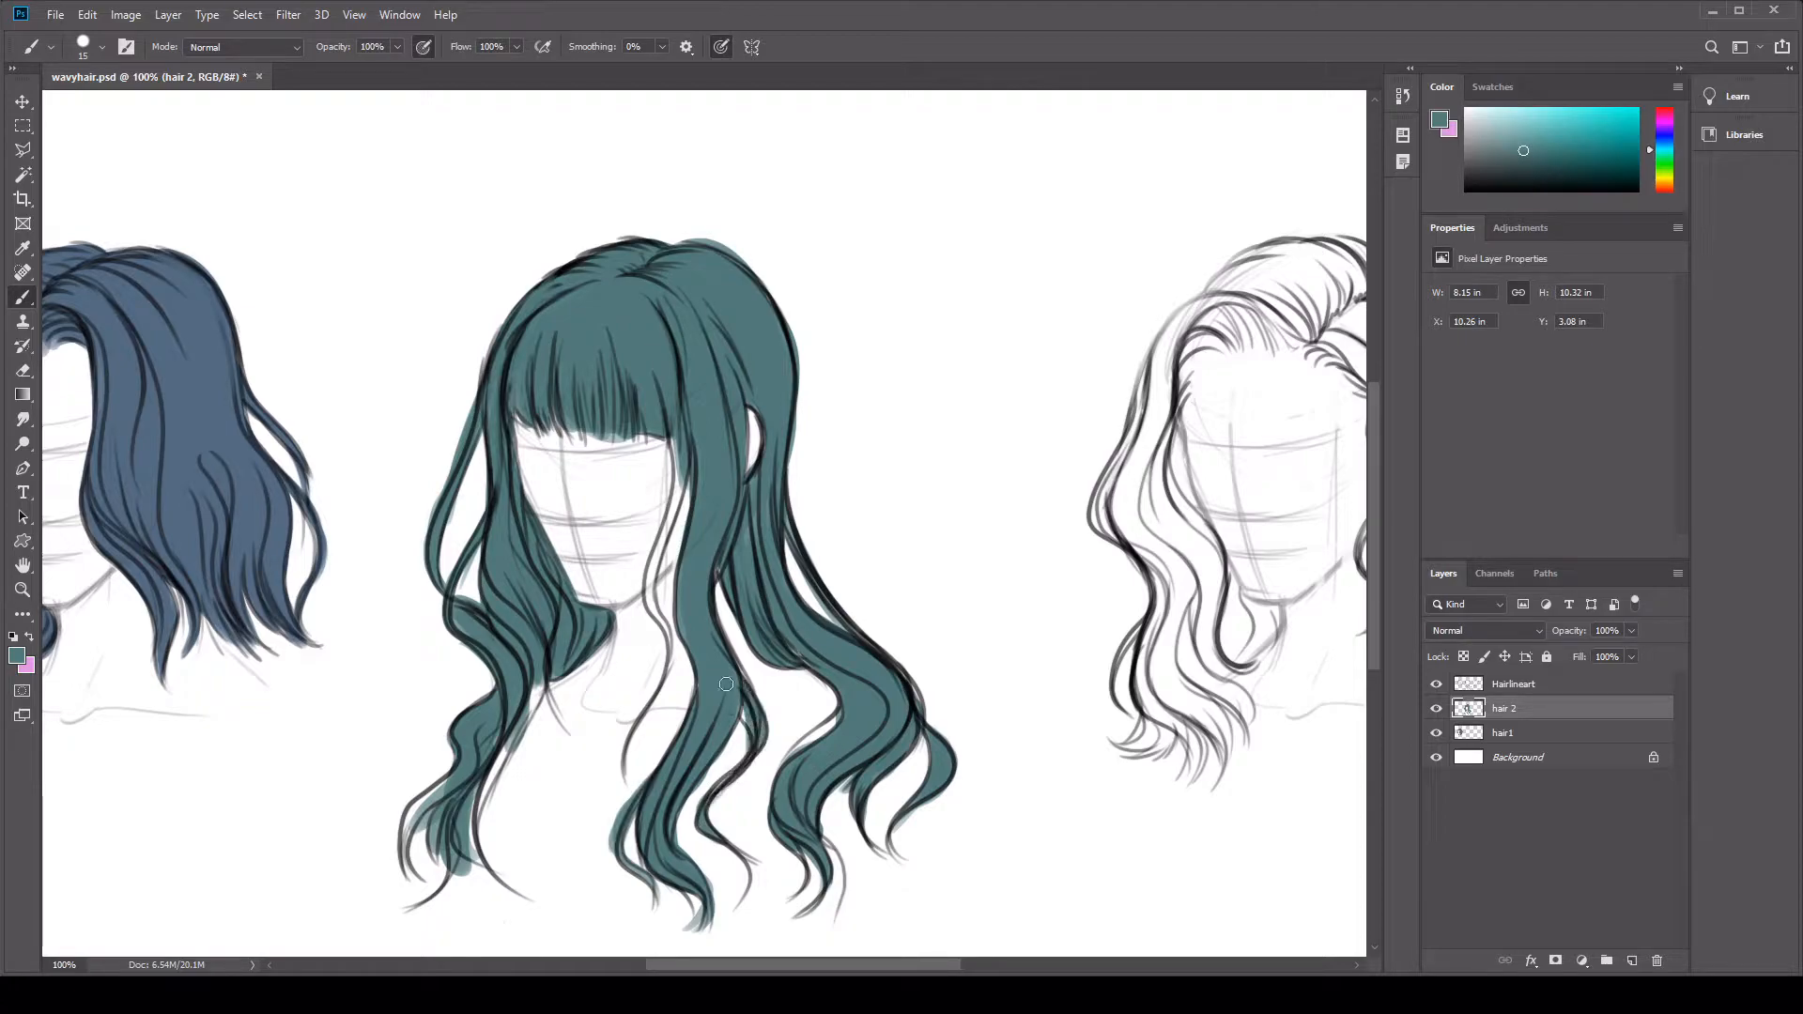
# Step: Fill the thin strand beside the neck and the lower left wisps of the second hairstyle with teal
pyautogui.moveTo(647, 583)
pyautogui.mouseDown()
pyautogui.moveTo(671, 441)
pyautogui.moveTo(669, 683)
pyautogui.mouseUp()
pyautogui.moveTo(434, 797); pyautogui.dragTo(413, 846)
pyautogui.moveTo(527, 690)
pyautogui.mouseDown()
pyautogui.moveTo(501, 741)
pyautogui.moveTo(478, 809)
pyautogui.mouseUp()
pyautogui.moveTo(518, 736); pyautogui.dragTo(539, 678)
# Step: Create a new layer named hair 3 for the third hairstyle and choose a muted purple
pyautogui.moveTo(1283, 231); pyautogui.dragTo(871, 261)
pyautogui.click(1633, 961)
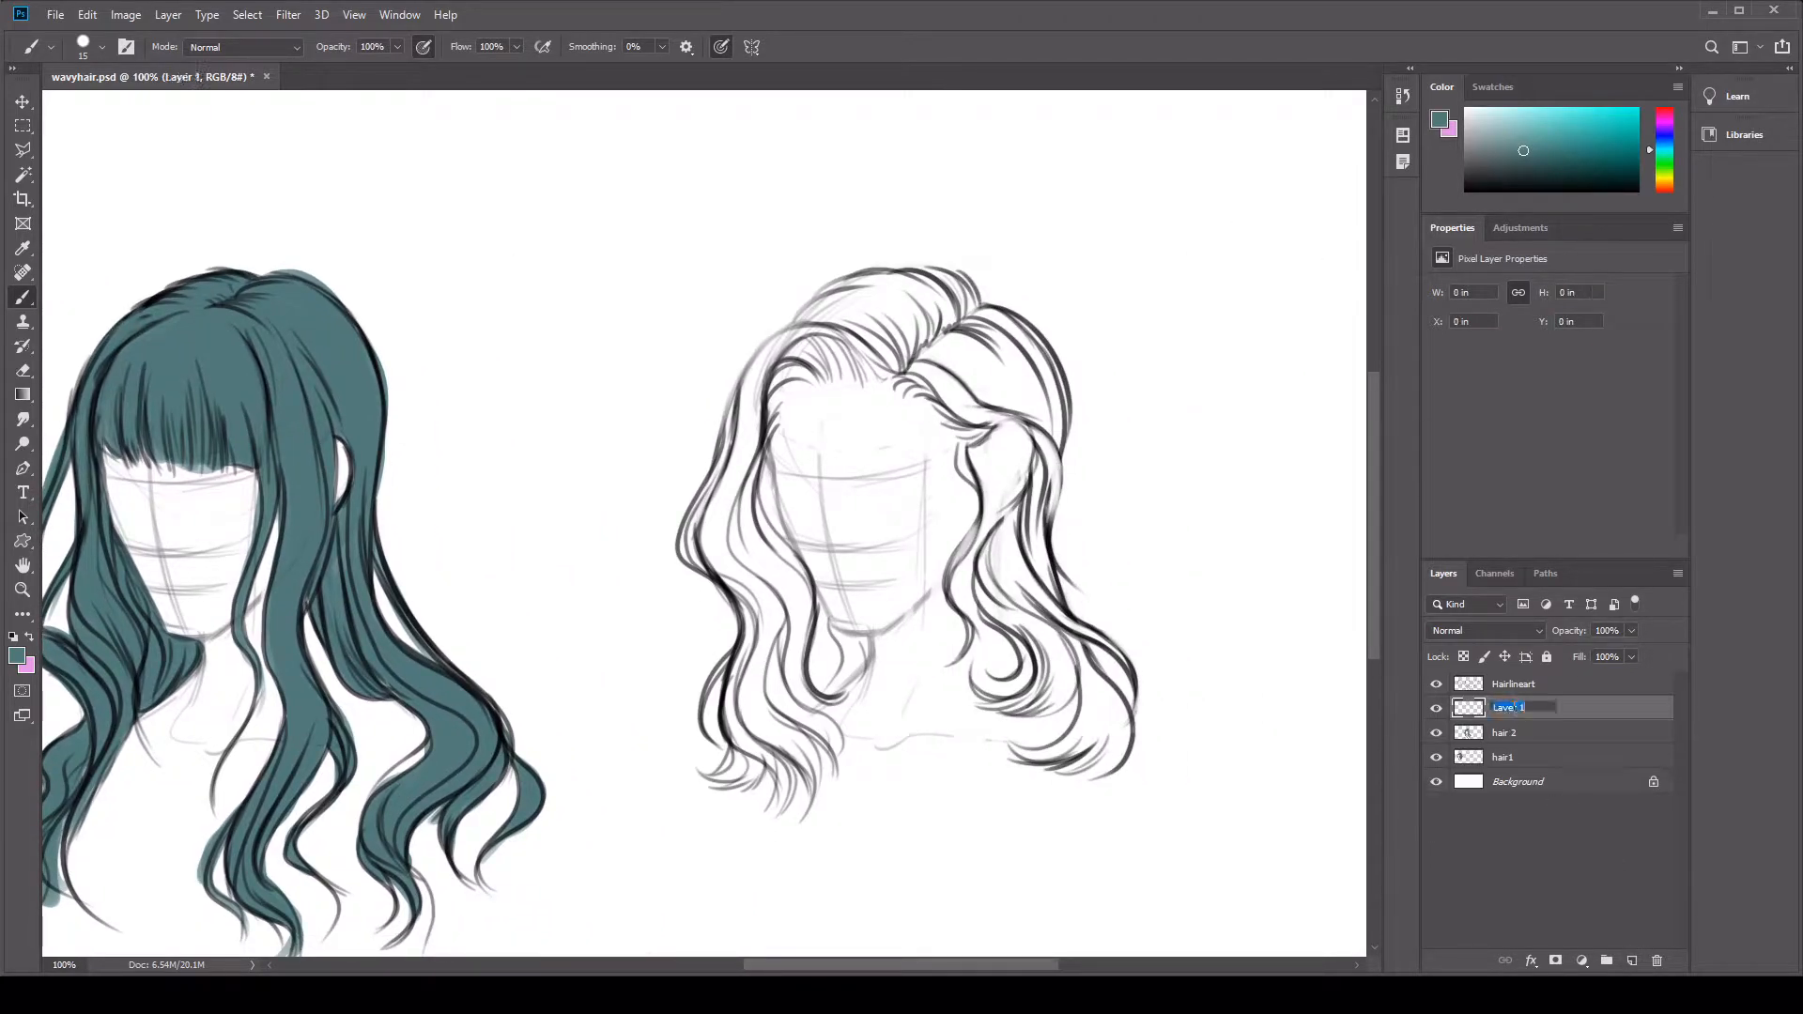
pyautogui.moveTo(1665, 133); pyautogui.dragTo(1663, 121)
# Step: Fill the crown section right of the parting and the lock behind the ear with purple on the third hairstyle
pyautogui.moveTo(998, 347)
pyautogui.mouseDown()
pyautogui.moveTo(1019, 389)
pyautogui.moveTo(920, 390)
pyautogui.moveTo(981, 329)
pyautogui.moveTo(1032, 417)
pyautogui.moveTo(1037, 531)
pyautogui.moveTo(995, 611)
pyautogui.moveTo(1038, 653)
pyautogui.moveTo(1071, 632)
pyautogui.moveTo(1036, 542)
pyautogui.mouseUp()
pyautogui.press(']')
pyautogui.press(']')
pyautogui.press(']')
pyautogui.press(']')
pyautogui.press(']')
pyautogui.press('[')
pyautogui.press('[')
pyautogui.press('[')
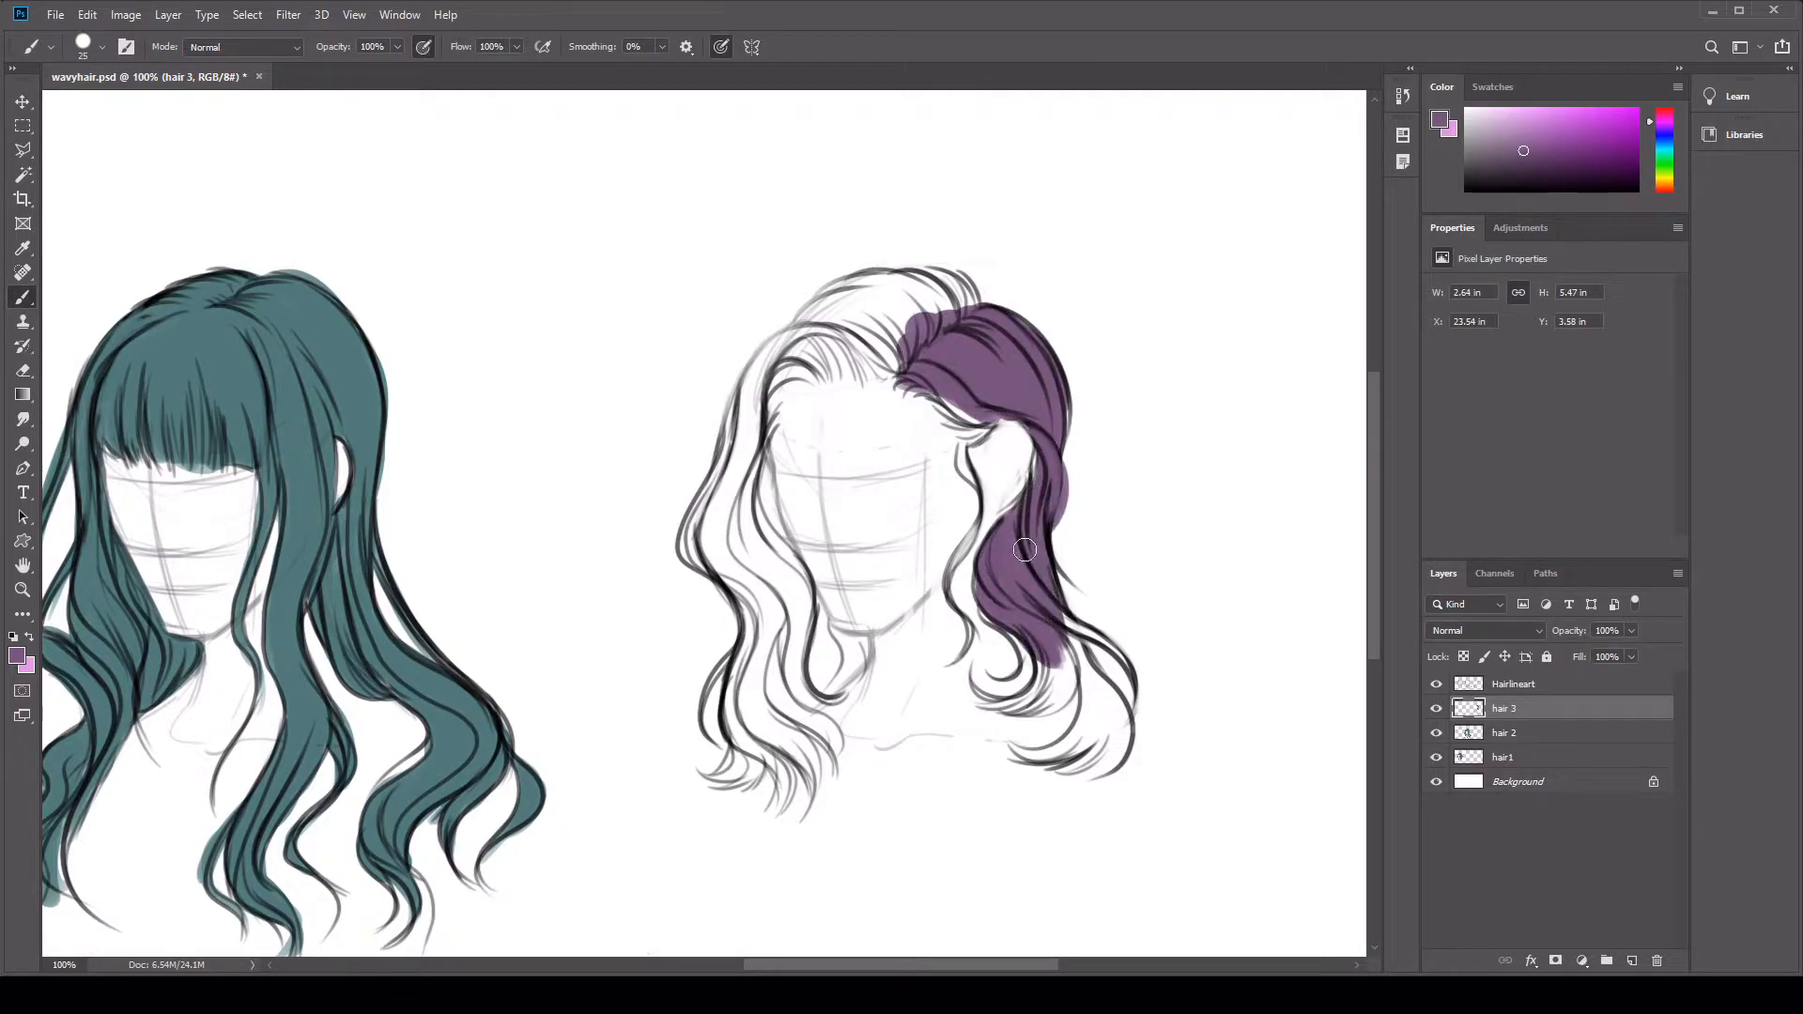
# Step: Fill the third hairstyle's hairline, left-side waves, small inner curl and lower right curls with purple using a 25 px brush
pyautogui.moveTo(942, 391)
pyautogui.mouseDown()
pyautogui.moveTo(976, 474)
pyautogui.moveTo(972, 446)
pyautogui.mouseUp()
pyautogui.moveTo(752, 385)
pyautogui.mouseDown()
pyautogui.moveTo(779, 601)
pyautogui.moveTo(762, 558)
pyautogui.moveTo(822, 658)
pyautogui.moveTo(868, 648)
pyautogui.moveTo(779, 742)
pyautogui.moveTo(706, 650)
pyautogui.moveTo(688, 538)
pyautogui.moveTo(732, 406)
pyautogui.moveTo(747, 487)
pyautogui.moveTo(723, 554)
pyautogui.moveTo(756, 413)
pyautogui.moveTo(784, 399)
pyautogui.moveTo(744, 739)
pyautogui.moveTo(768, 755)
pyautogui.moveTo(808, 742)
pyautogui.moveTo(842, 690)
pyautogui.mouseUp()
pyautogui.moveTo(989, 653)
pyautogui.mouseDown()
pyautogui.moveTo(1019, 662)
pyautogui.moveTo(982, 578)
pyautogui.mouseUp()
pyautogui.moveTo(842, 308)
pyautogui.mouseDown()
pyautogui.moveTo(916, 349)
pyautogui.moveTo(926, 278)
pyautogui.moveTo(828, 321)
pyautogui.moveTo(781, 382)
pyautogui.moveTo(837, 371)
pyautogui.moveTo(844, 322)
pyautogui.moveTo(760, 373)
pyautogui.moveTo(824, 306)
pyautogui.mouseUp()
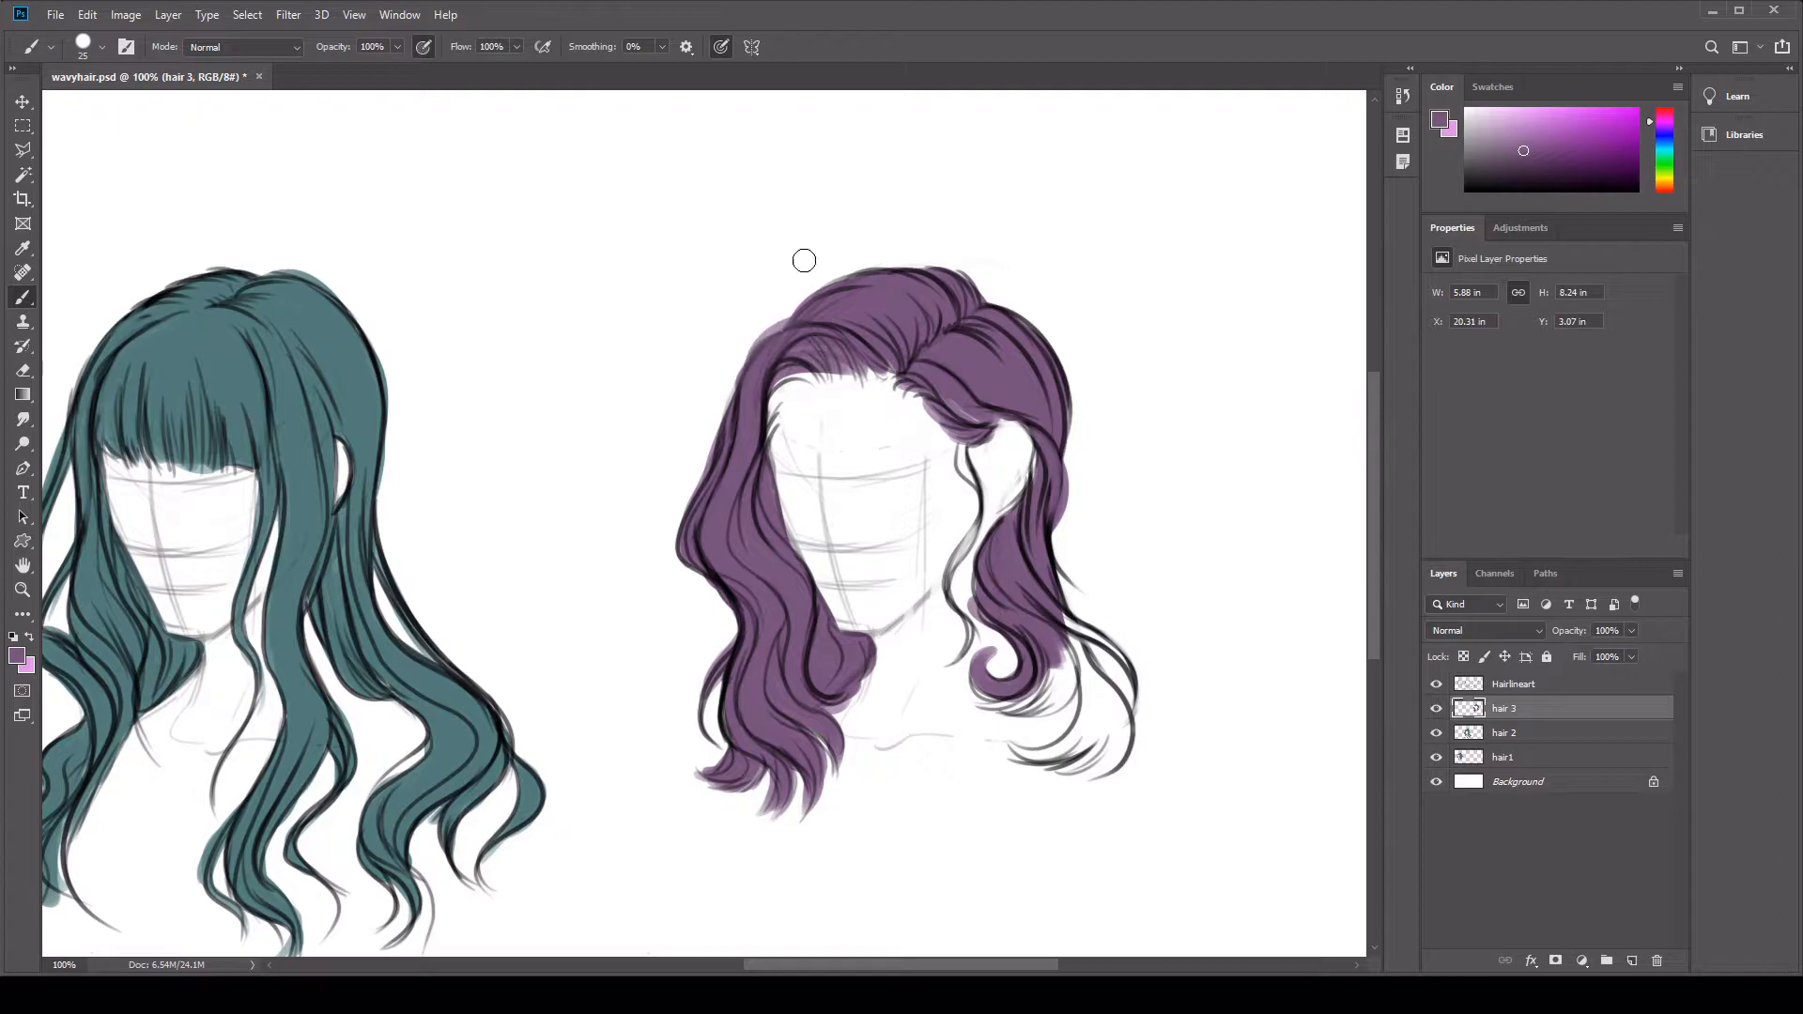
pyautogui.moveTo(794, 384)
pyautogui.mouseDown()
pyautogui.moveTo(883, 378)
pyautogui.moveTo(1010, 434)
pyautogui.mouseUp()
pyautogui.moveTo(1071, 669)
pyautogui.mouseDown()
pyautogui.moveTo(1014, 679)
pyautogui.moveTo(1070, 657)
pyautogui.moveTo(1094, 737)
pyautogui.moveTo(1029, 756)
pyautogui.moveTo(1053, 704)
pyautogui.moveTo(1127, 742)
pyautogui.moveTo(1061, 775)
pyautogui.mouseUp()
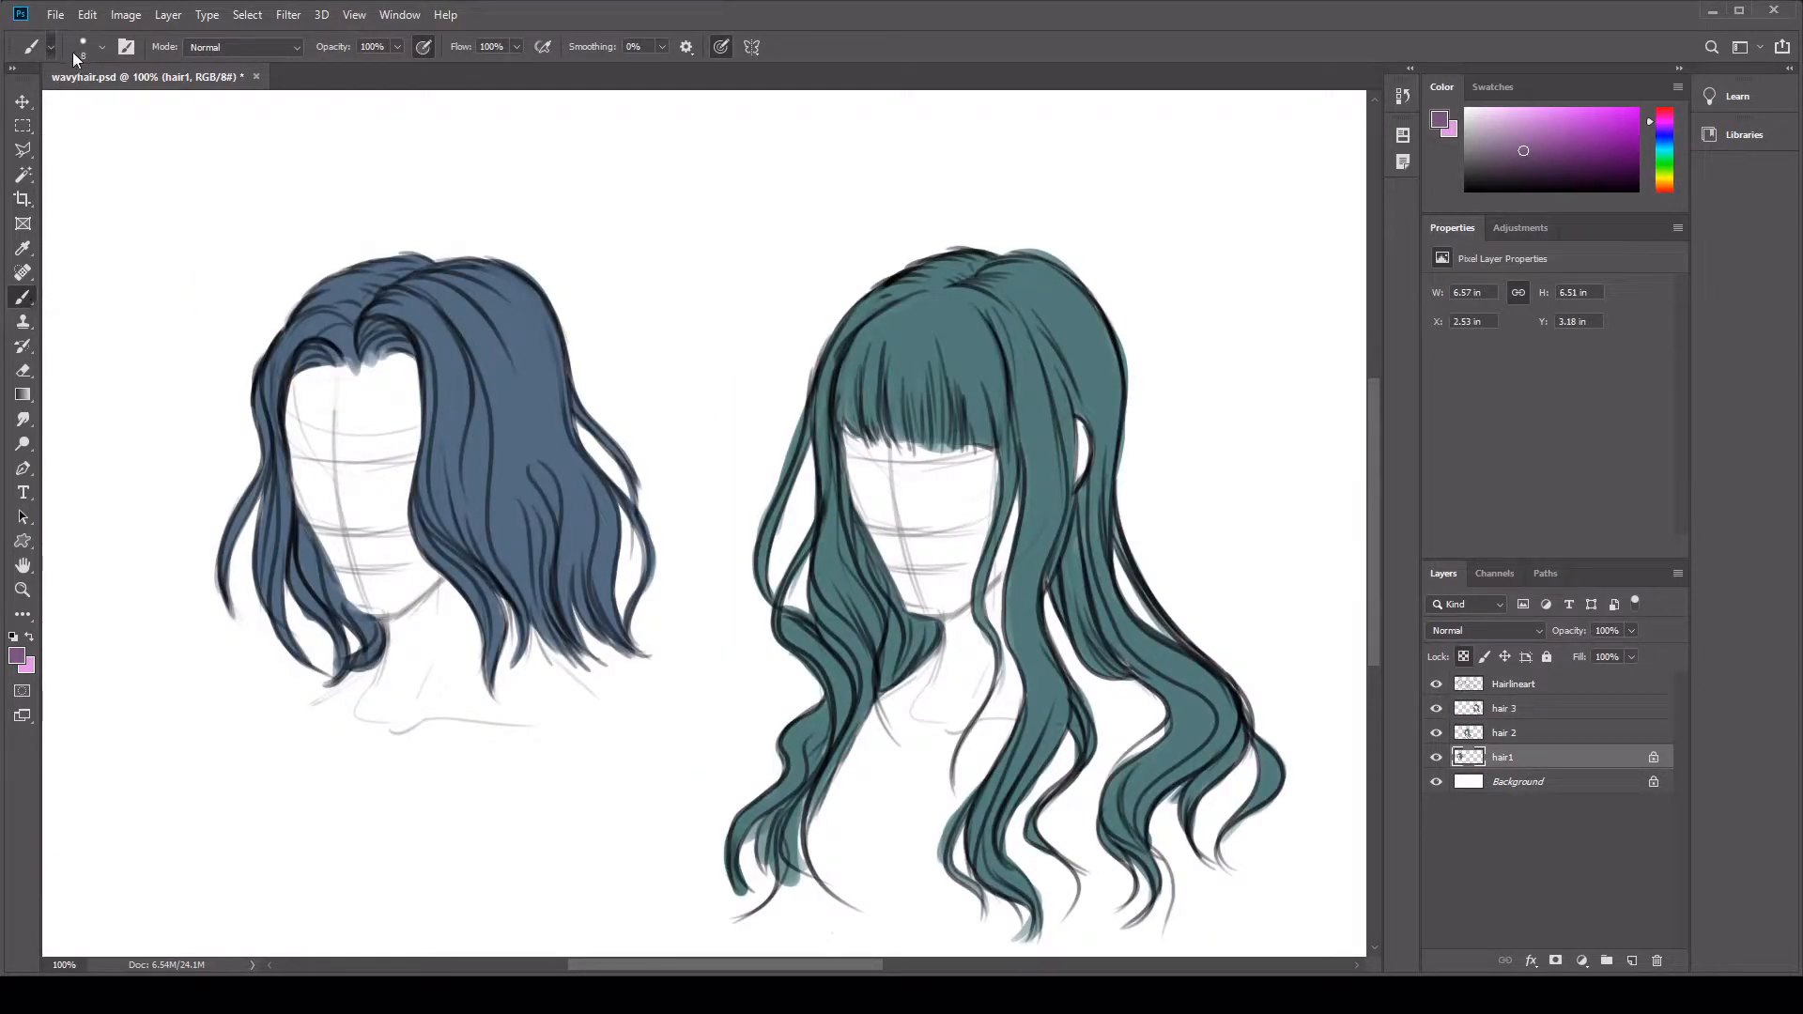
# Step: Shade the middle of the first hairstyle's right side with a darker blue sampled from the base, using a soft 250 px brush
pyautogui.keyDown('alt'); pyautogui.click(502, 356); pyautogui.keyUp('alt')
pyautogui.click(1528, 167)
pyautogui.press(']')
pyautogui.press(']')
pyautogui.press(']')
pyautogui.press(']')
pyautogui.press(']')
pyautogui.press(']')
pyautogui.press(']')
pyautogui.press(']')
pyautogui.press(']')
pyautogui.press(']')
pyautogui.press(']')
pyautogui.press(']')
pyautogui.press(']')
pyautogui.press(']')
pyautogui.press(']')
pyautogui.press(']')
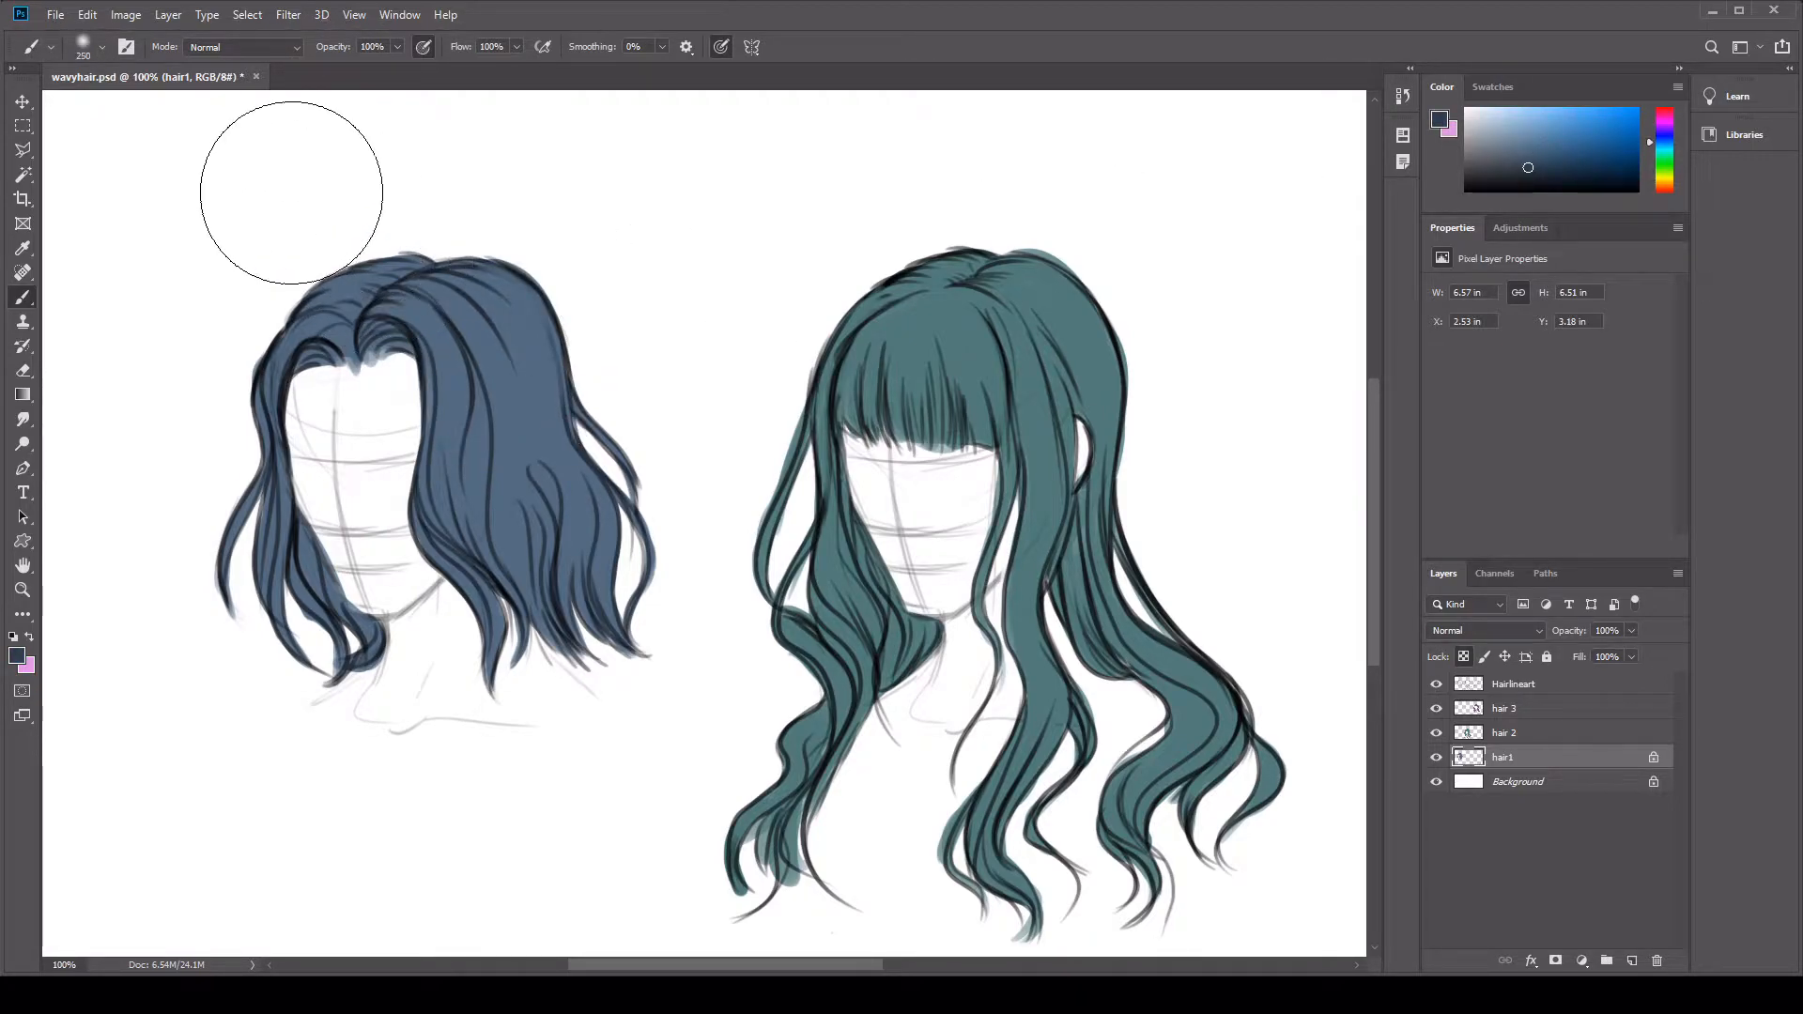
pyautogui.moveTo(402, 434)
pyautogui.mouseDown()
pyautogui.moveTo(484, 454)
pyautogui.moveTo(621, 368)
pyautogui.moveTo(535, 414)
pyautogui.mouseUp()
# Step: Darken the first hairstyle's left locks and the lower right ends with a soft 125 px brush
pyautogui.press('[')
pyautogui.press('[')
pyautogui.press('[')
pyautogui.press('[')
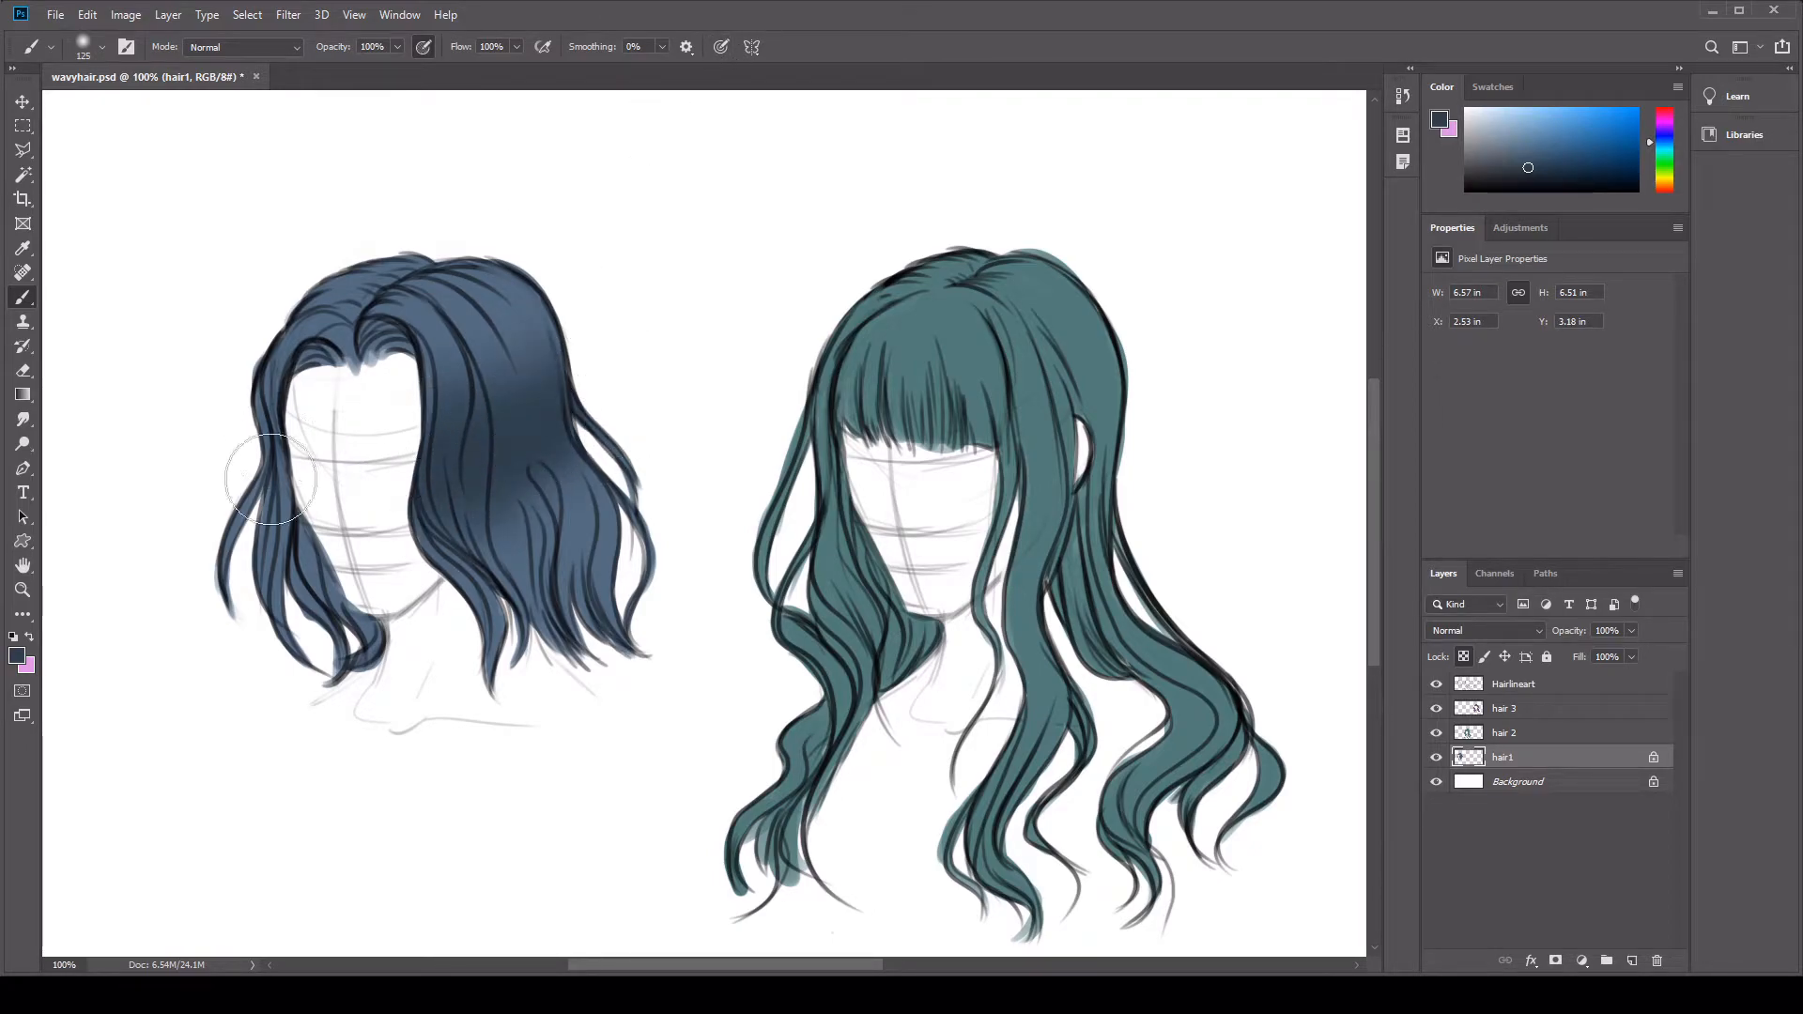
pyautogui.moveTo(273, 450); pyautogui.dragTo(272, 505)
pyautogui.moveTo(344, 580); pyautogui.dragTo(326, 643)
pyautogui.moveTo(506, 642); pyautogui.dragTo(668, 598)
# Step: Deepen the dark blue shadows between the first hairstyle's strands and around the parting, reducing the soft brush to 25 px
pyautogui.press('[')
pyautogui.press('[')
pyautogui.press('[')
pyautogui.press('[')
pyautogui.press('[')
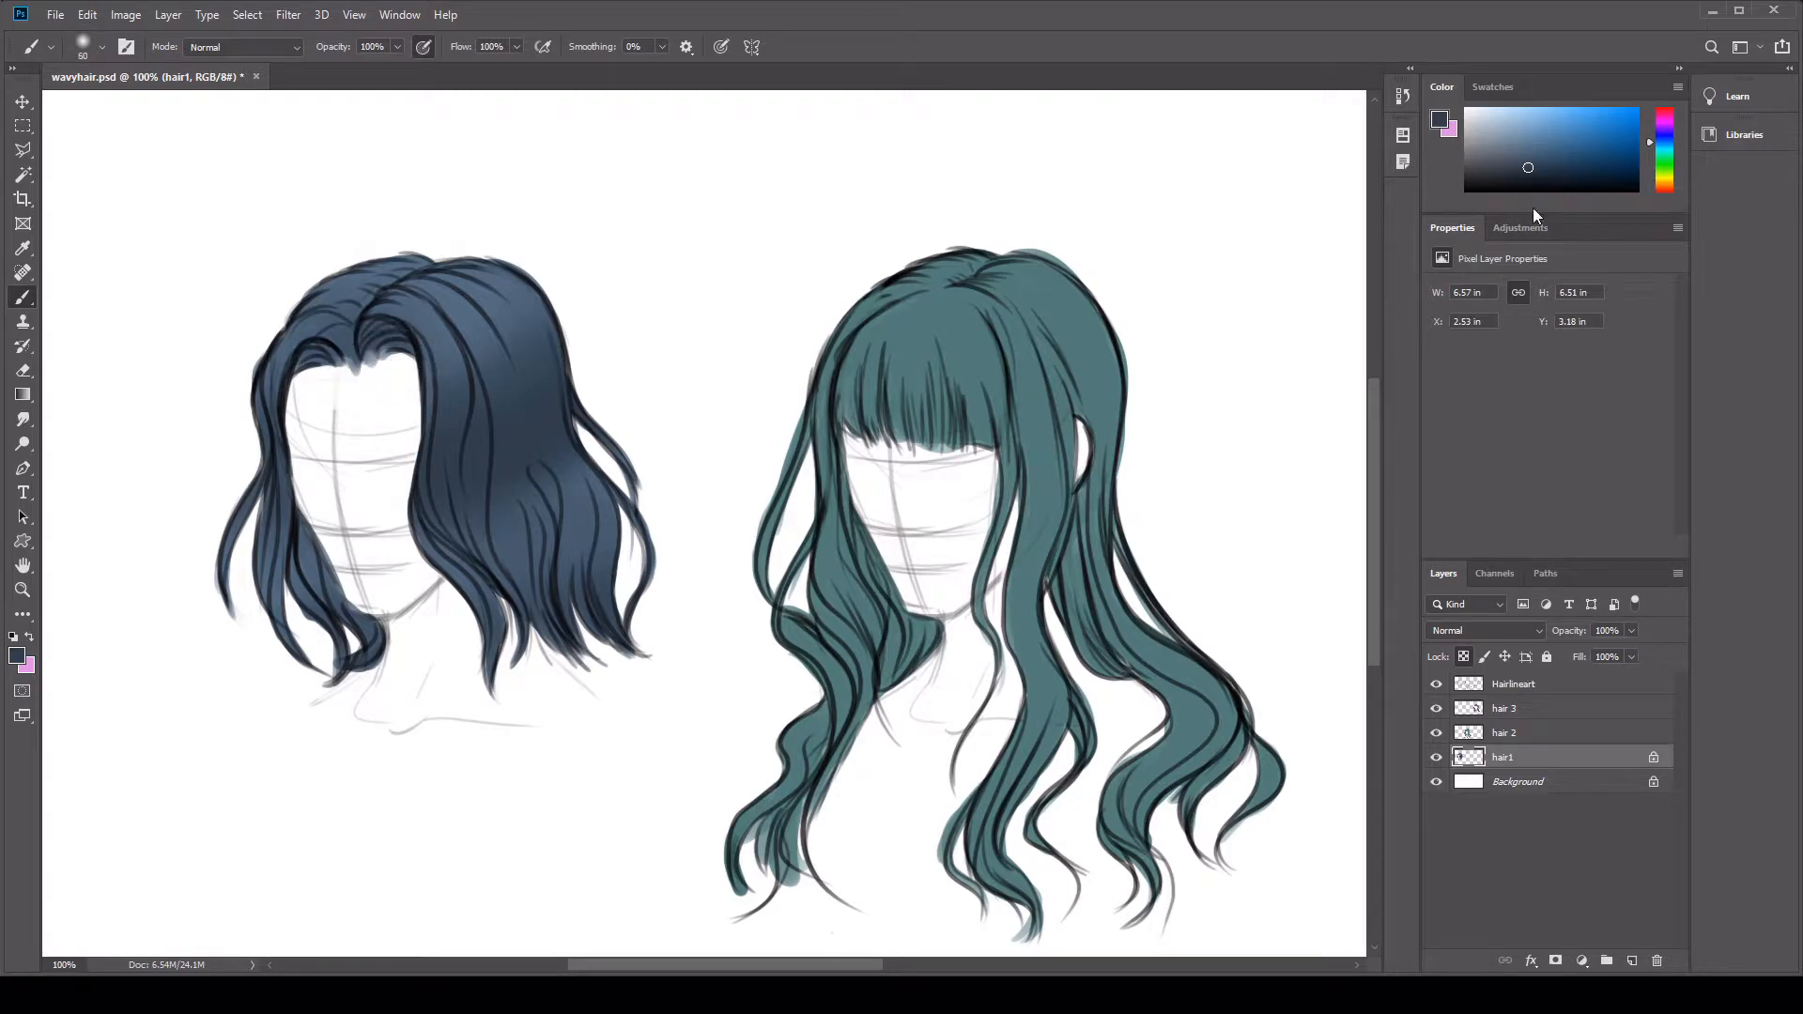
pyautogui.moveTo(540, 423)
pyautogui.mouseDown()
pyautogui.moveTo(459, 466)
pyautogui.moveTo(551, 407)
pyautogui.moveTo(419, 487)
pyautogui.mouseUp()
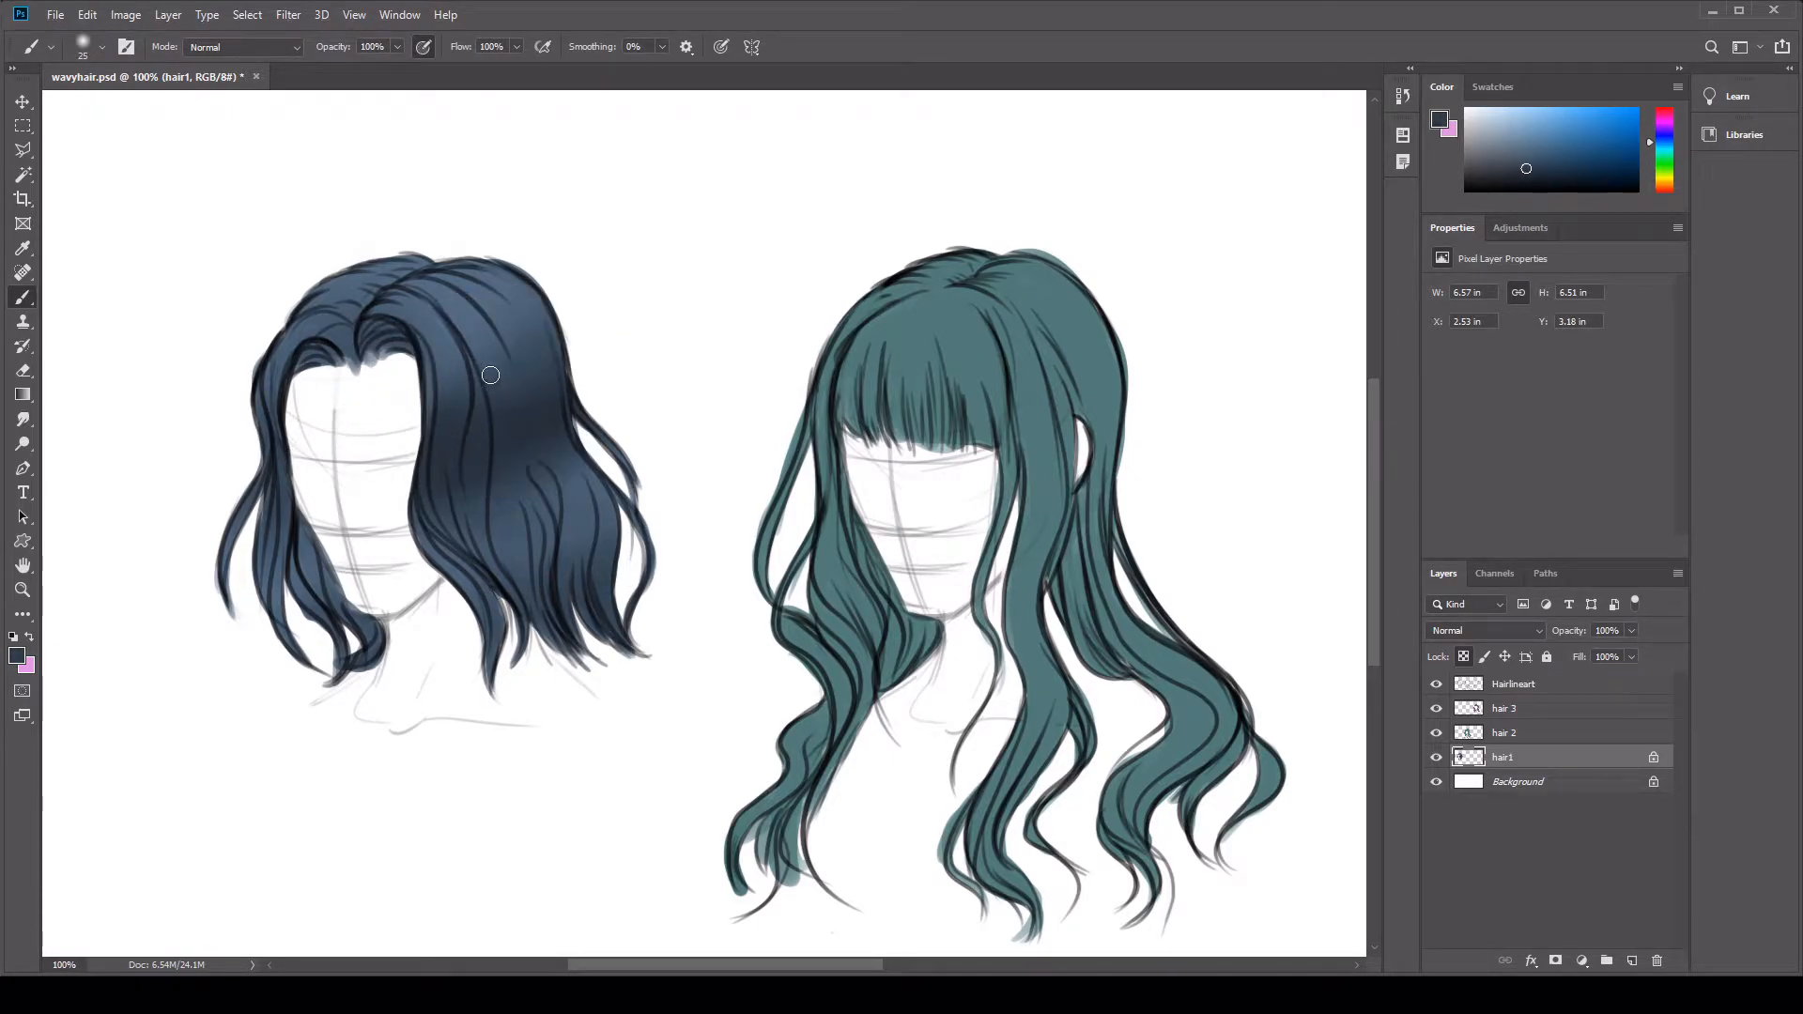
pyautogui.moveTo(487, 354)
pyautogui.mouseDown()
pyautogui.moveTo(550, 497)
pyautogui.moveTo(523, 430)
pyautogui.moveTo(553, 533)
pyautogui.moveTo(532, 595)
pyautogui.mouseUp()
pyautogui.moveTo(303, 522); pyautogui.dragTo(361, 631)
pyautogui.moveTo(309, 312)
pyautogui.mouseDown()
pyautogui.moveTo(394, 281)
pyautogui.moveTo(364, 335)
pyautogui.mouseUp()
pyautogui.moveTo(419, 273)
pyautogui.mouseDown()
pyautogui.moveTo(371, 289)
pyautogui.moveTo(412, 329)
pyautogui.mouseUp()
# Step: Paint lighter blue highlights along the first hairstyle's crown, hairline and lower waves with a 25 px brush at 10% flow
pyautogui.keyDown('alt'); pyautogui.click(484, 310); pyautogui.keyUp('alt')
pyautogui.click(1526, 135)
pyautogui.click(721, 47)
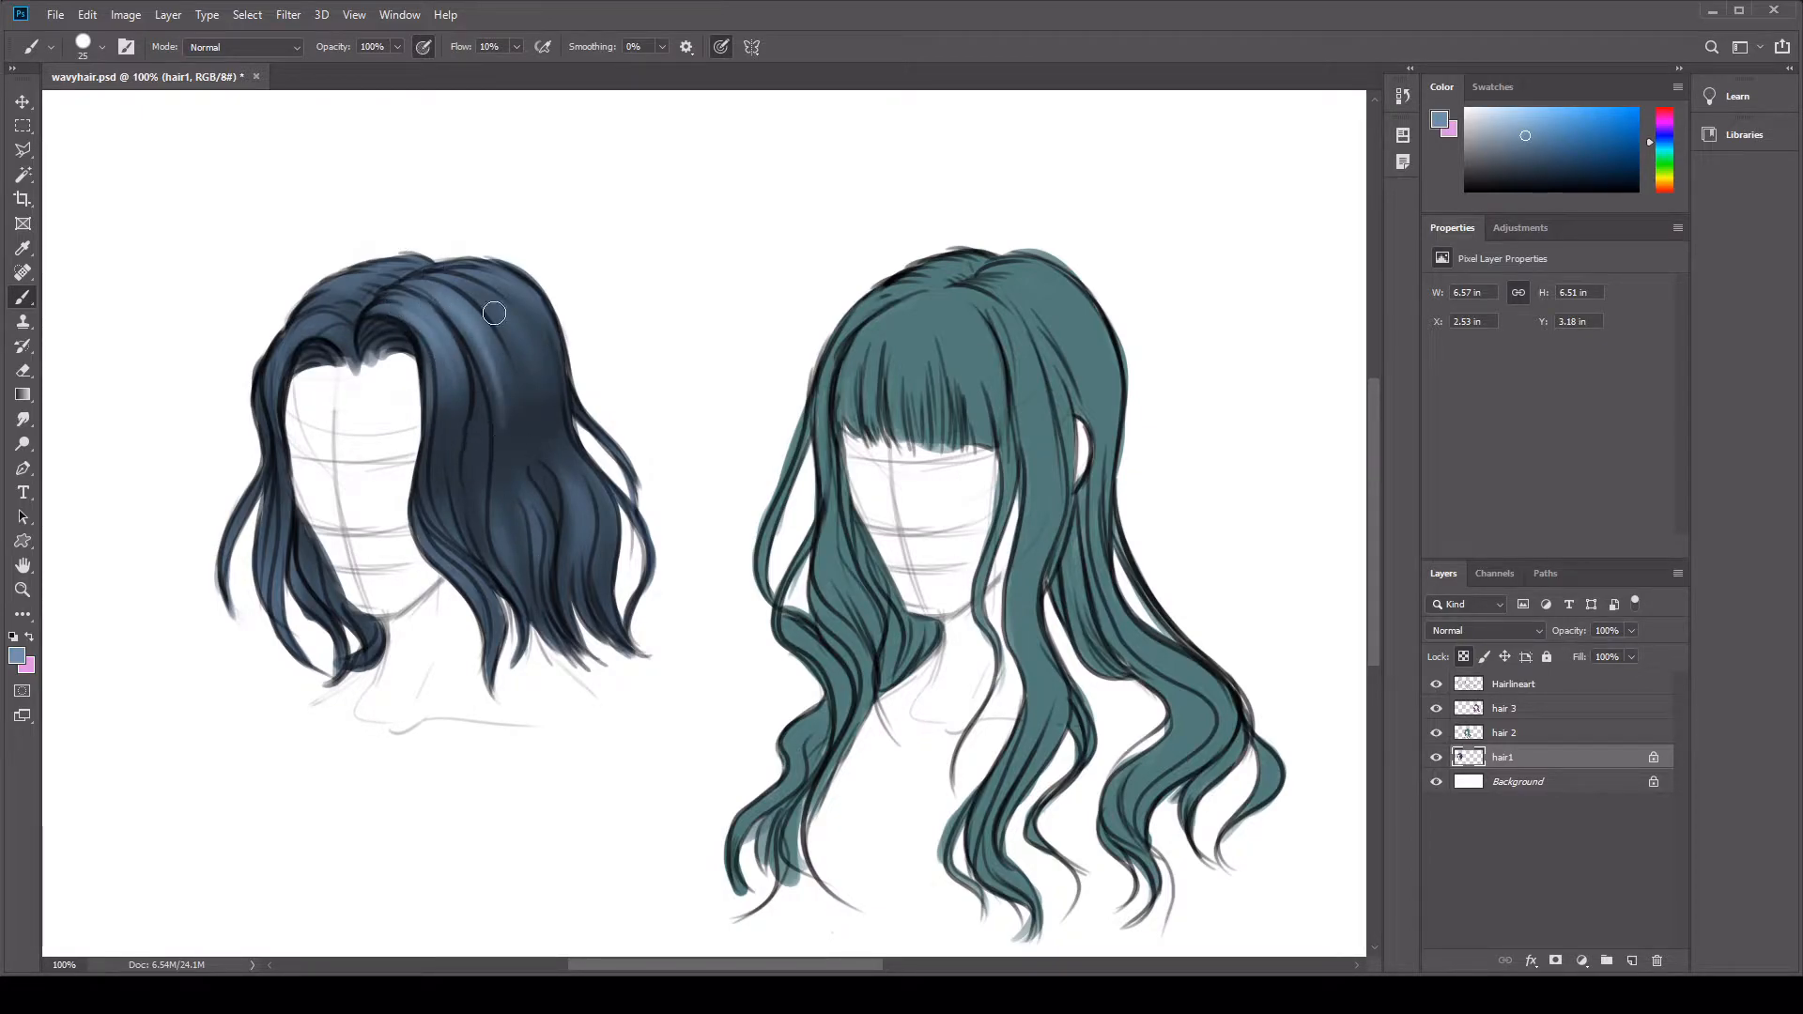
pyautogui.moveTo(489, 278); pyautogui.dragTo(556, 365)
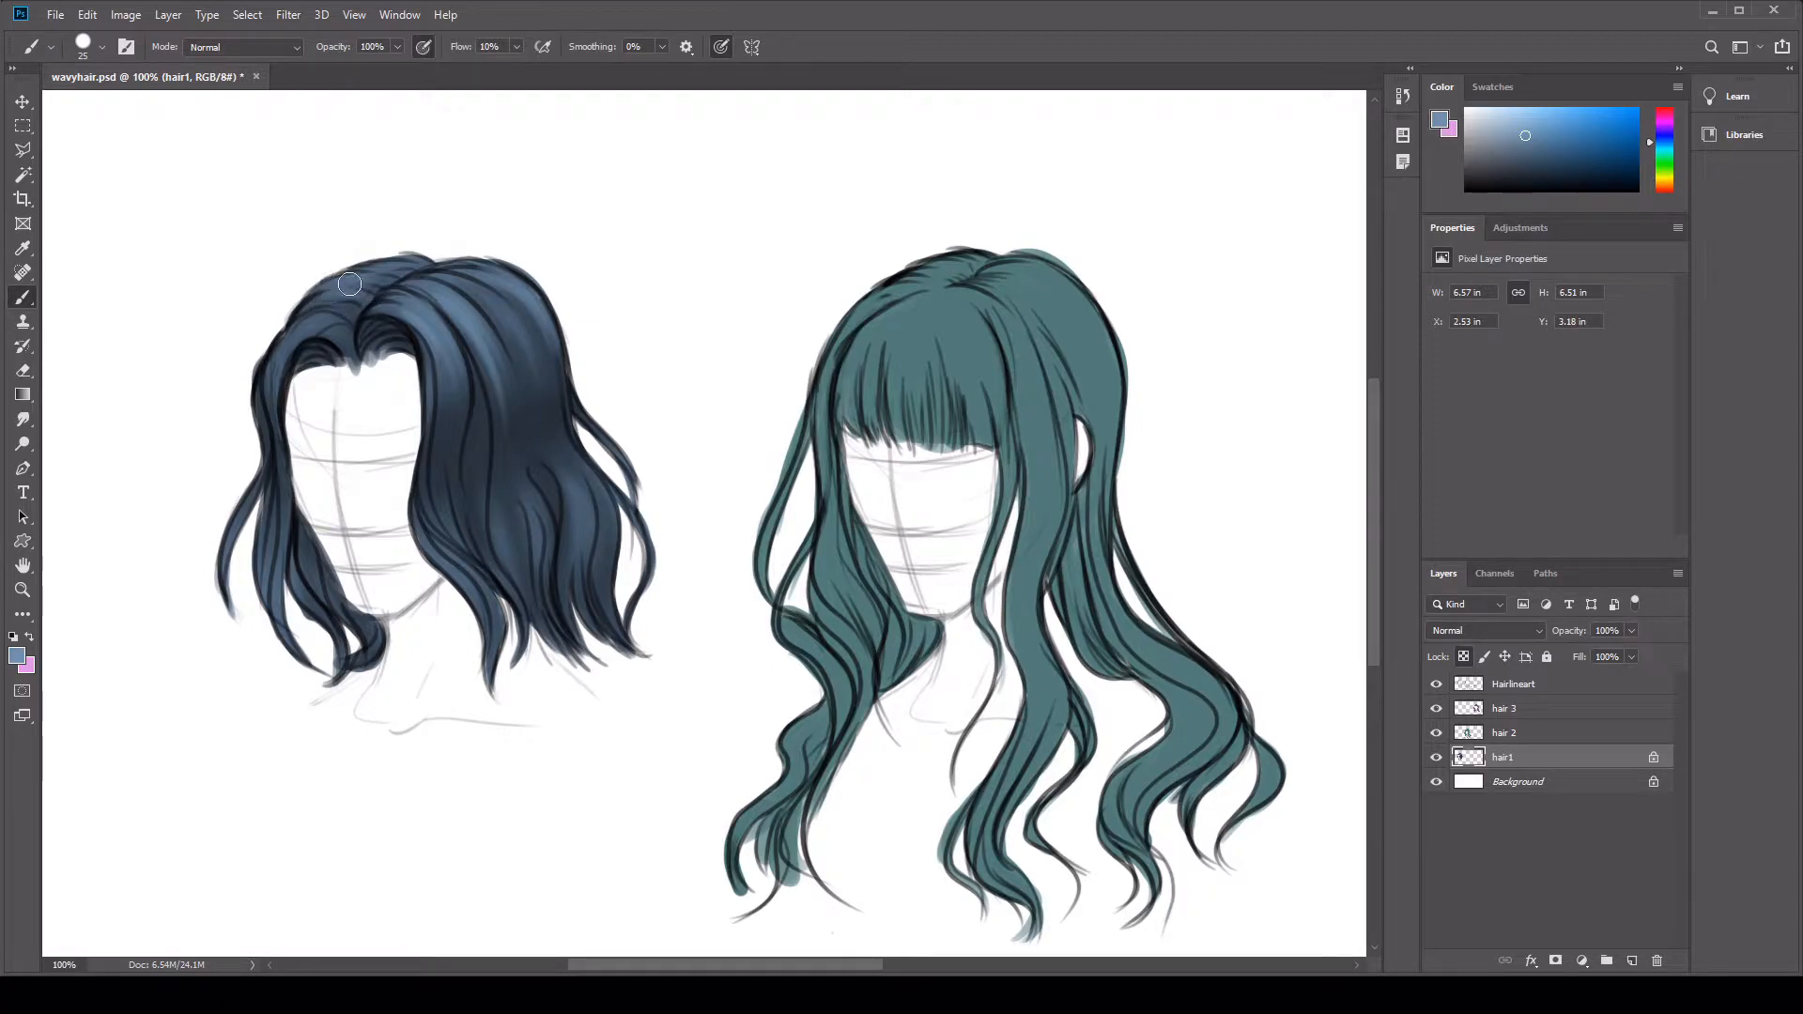
pyautogui.moveTo(286, 363); pyautogui.dragTo(351, 353)
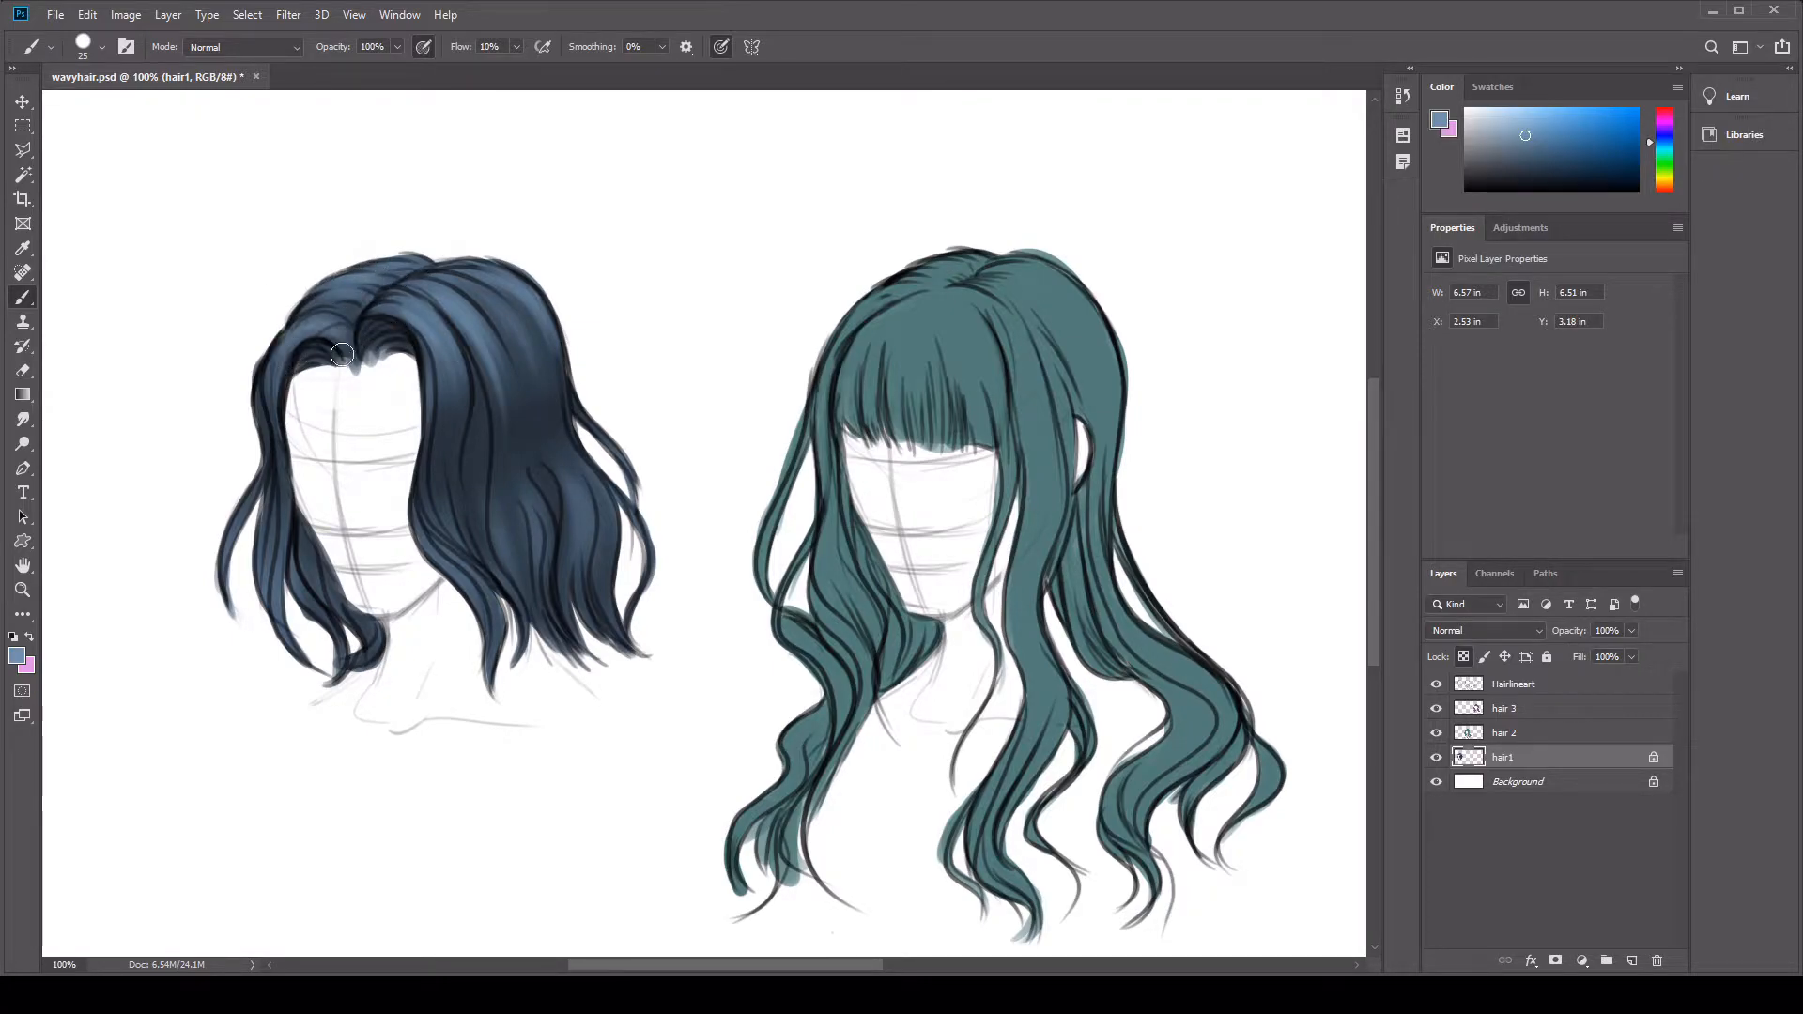
pyautogui.moveTo(423, 536); pyautogui.dragTo(481, 561)
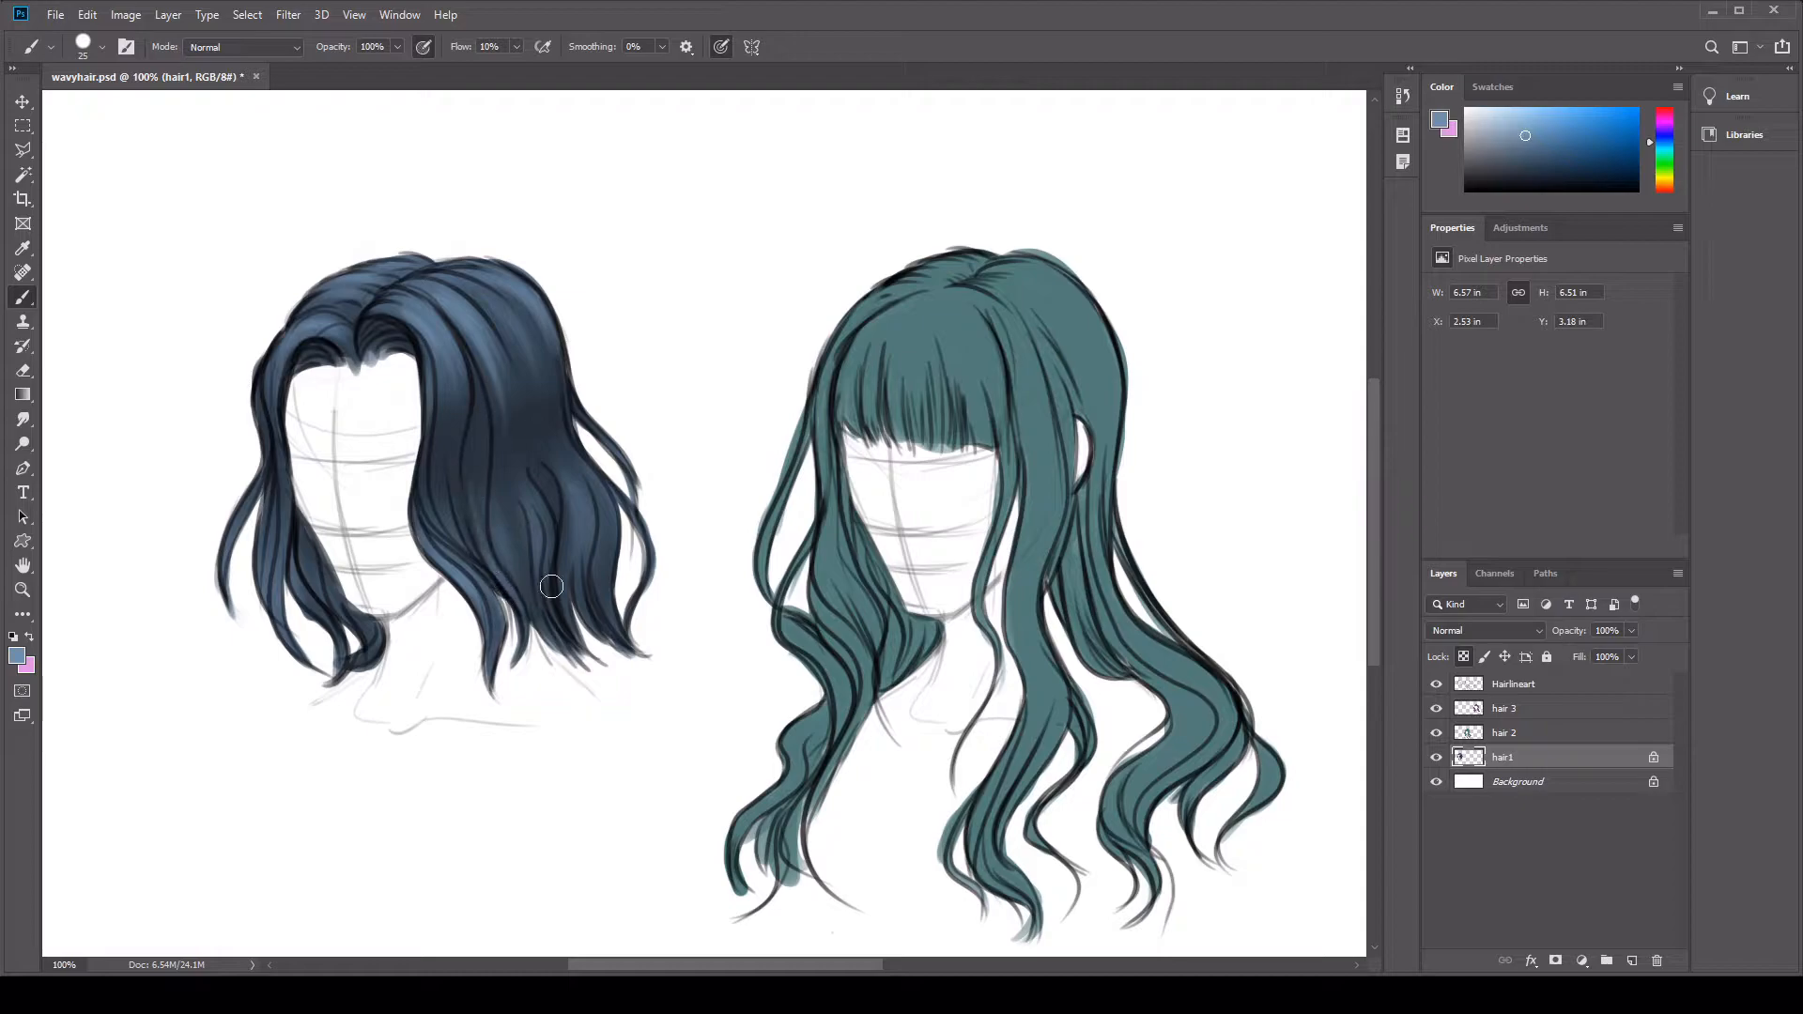
pyautogui.moveTo(581, 487)
pyautogui.mouseDown()
pyautogui.moveTo(587, 554)
pyautogui.moveTo(611, 575)
pyautogui.mouseUp()
# Step: Blend mid-tone blue streaks through the shadowed right side of the first hairstyle with a larger brush and sampled colours
pyautogui.press(']')
pyautogui.press(']')
pyautogui.press(']')
pyautogui.press(']')
pyautogui.press(']')
pyautogui.moveTo(532, 408); pyautogui.dragTo(547, 545)
pyautogui.keyDown('alt'); pyautogui.click(565, 471); pyautogui.keyUp('alt')
pyautogui.moveTo(481, 329); pyautogui.dragTo(517, 589)
# Step: Deepen the gaps between the blue strands with near-black blue, and add brighter blue highlights with a 15 px brush
pyautogui.keyDown('alt'); pyautogui.click(440, 437); pyautogui.keyUp('alt')
pyautogui.click(1517, 178)
pyautogui.moveTo(469, 432); pyautogui.dragTo(462, 502)
pyautogui.press('[')
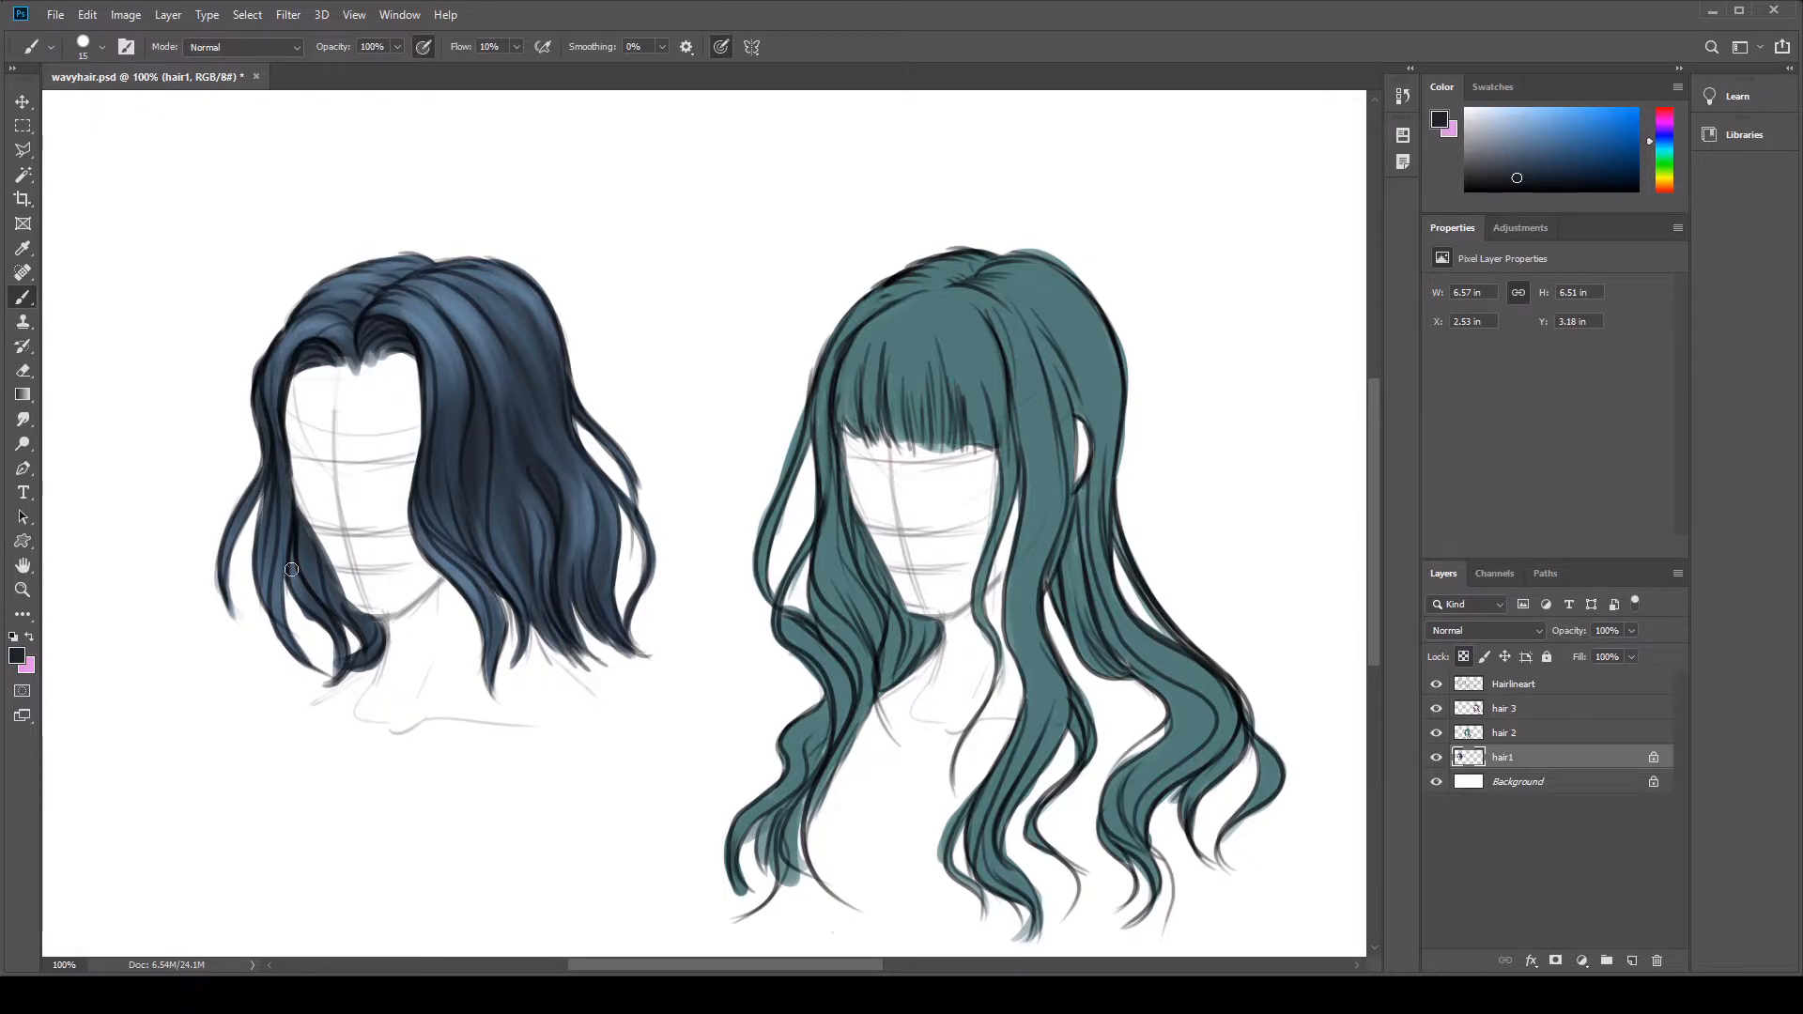
pyautogui.moveTo(418, 507); pyautogui.dragTo(428, 558)
pyautogui.keyDown('alt'); pyautogui.click(448, 556); pyautogui.keyUp('alt')
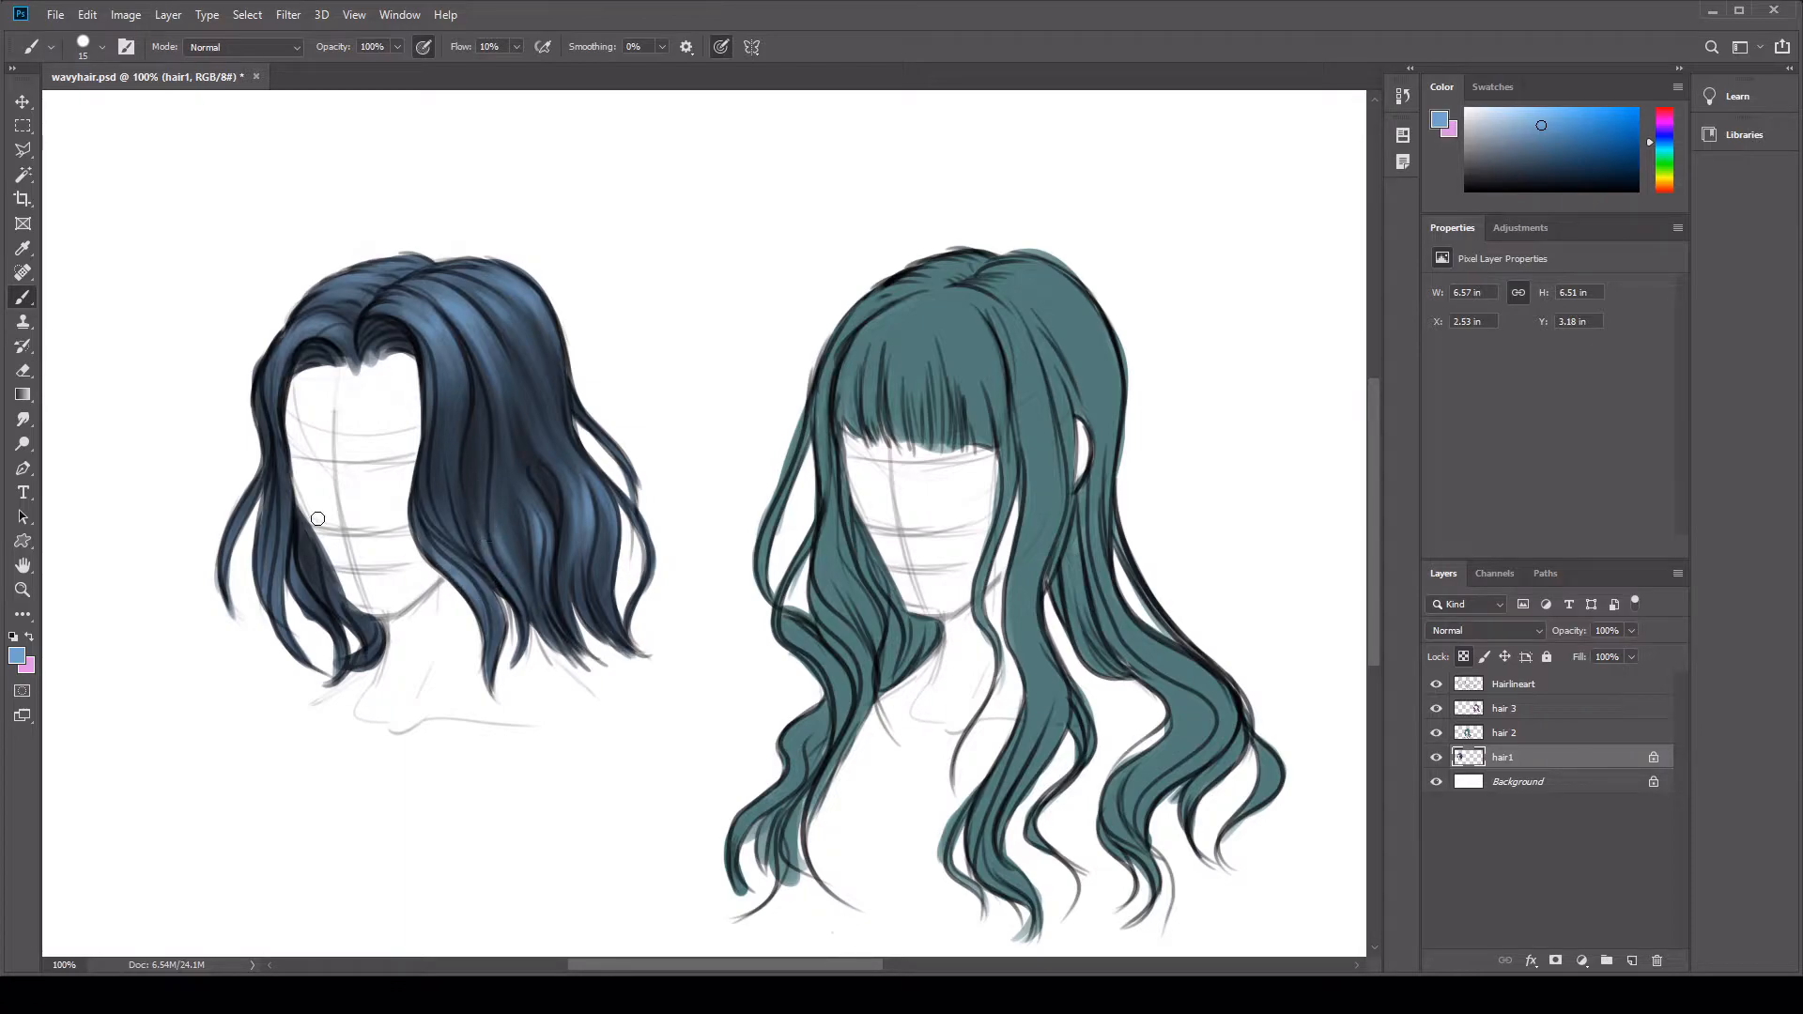
pyautogui.moveTo(354, 286); pyautogui.dragTo(328, 302)
# Step: Create a new layer named hair1 details and move it above the Hairlineart layer
pyautogui.click(1633, 960)
pyautogui.doubleClick(1503, 757)
pyautogui.write('hair1 details')
pyautogui.press('Return')
pyautogui.moveTo(1512, 757); pyautogui.dragTo(1506, 676)
# Step: Paint over the line art with blue strands along the front lock and the outer right edge of the first hairstyle
pyautogui.moveTo(418, 326)
pyautogui.mouseDown()
pyautogui.moveTo(429, 503)
pyautogui.moveTo(440, 418)
pyautogui.moveTo(466, 547)
pyautogui.mouseUp()
pyautogui.moveTo(439, 360); pyautogui.dragTo(430, 507)
pyautogui.moveTo(436, 422); pyautogui.dragTo(428, 494)
pyautogui.keyDown('alt'); pyautogui.click(539, 314); pyautogui.keyUp('alt')
pyautogui.moveTo(548, 319); pyautogui.dragTo(569, 410)
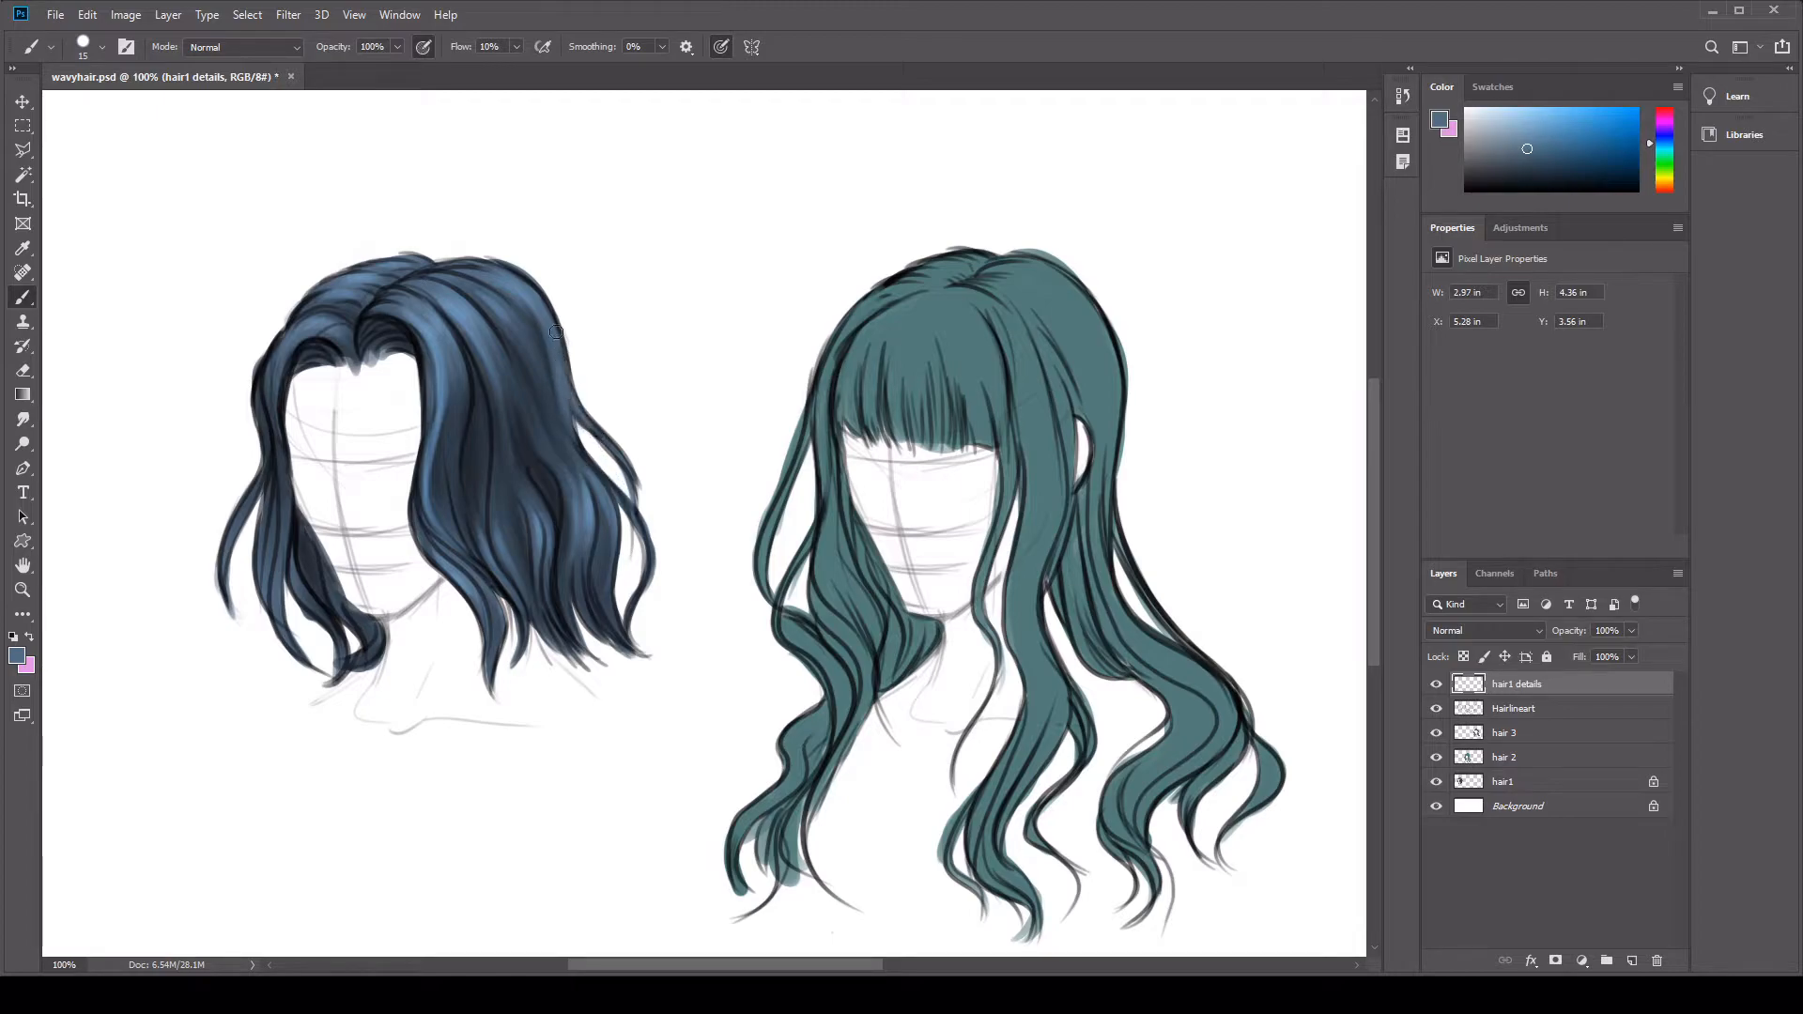
# Step: Paint light and dark strands over the lines in the first hairstyle's lower right section, sampling nearby blues
pyautogui.moveTo(497, 385); pyautogui.dragTo(510, 578)
pyautogui.moveTo(495, 435); pyautogui.dragTo(514, 559)
pyautogui.keyDown('alt'); pyautogui.click(483, 536); pyautogui.keyUp('alt')
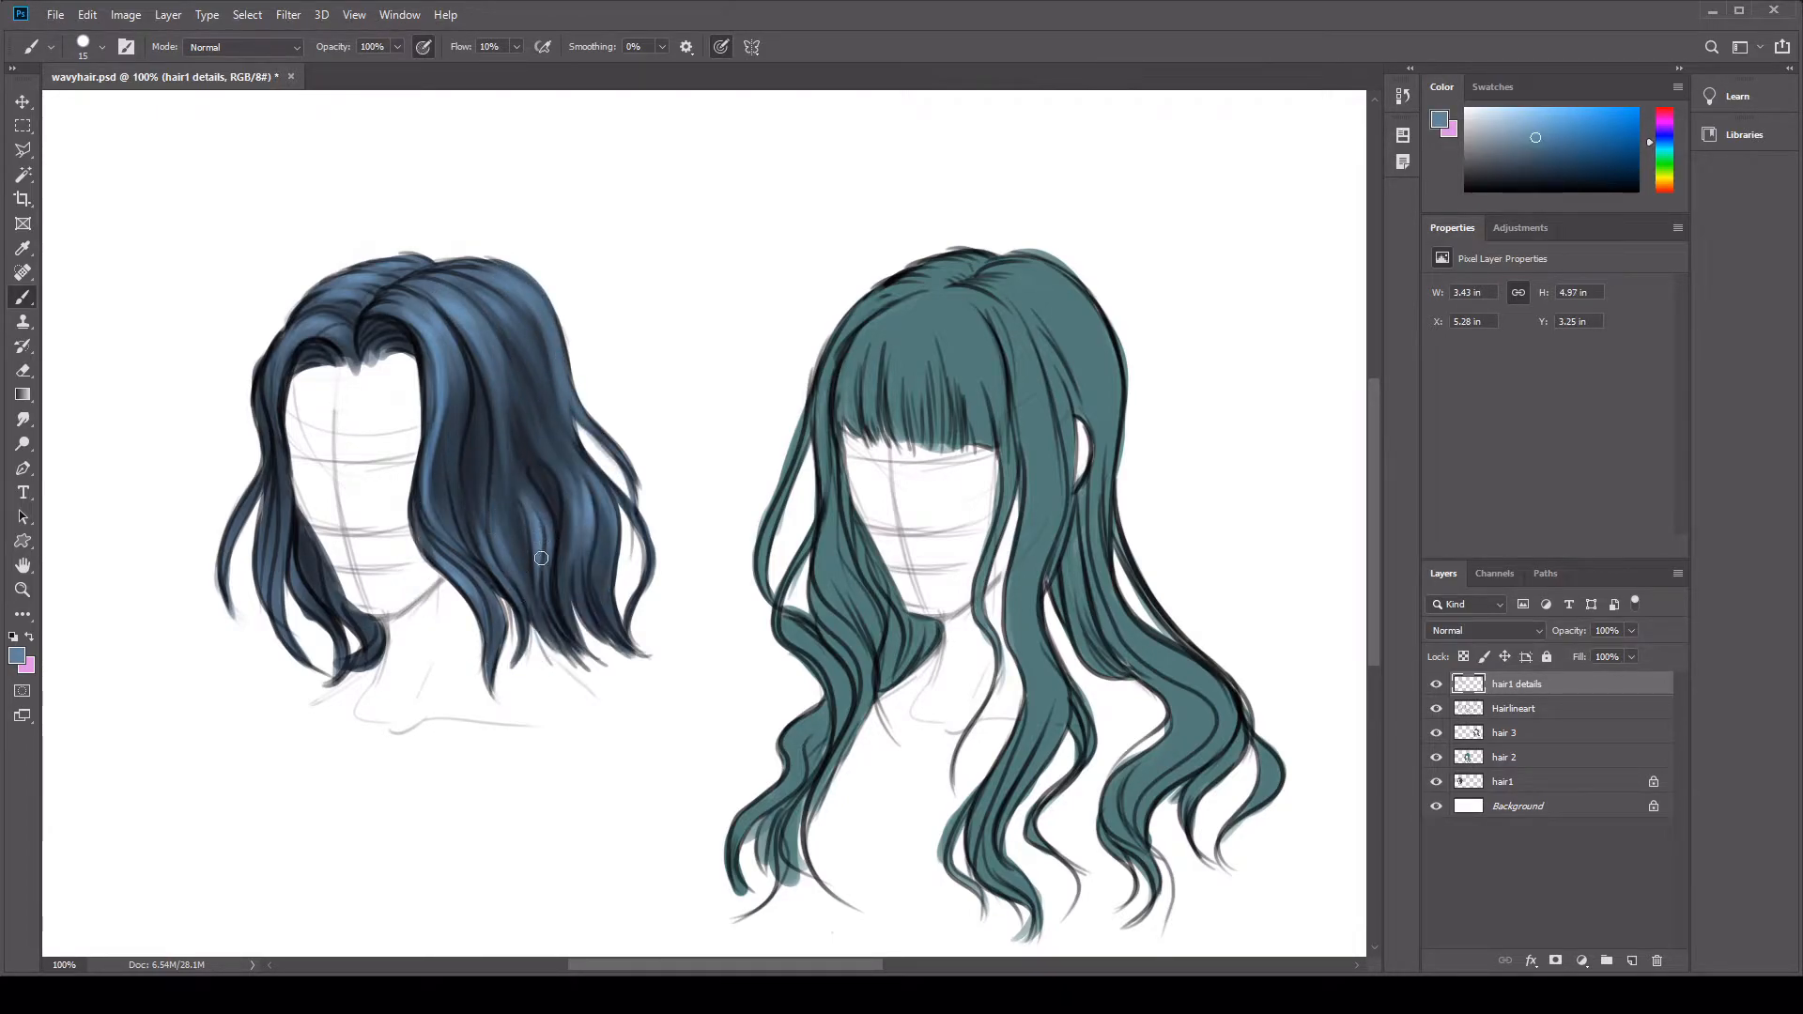
pyautogui.keyDown('alt'); pyautogui.click(551, 496); pyautogui.keyUp('alt')
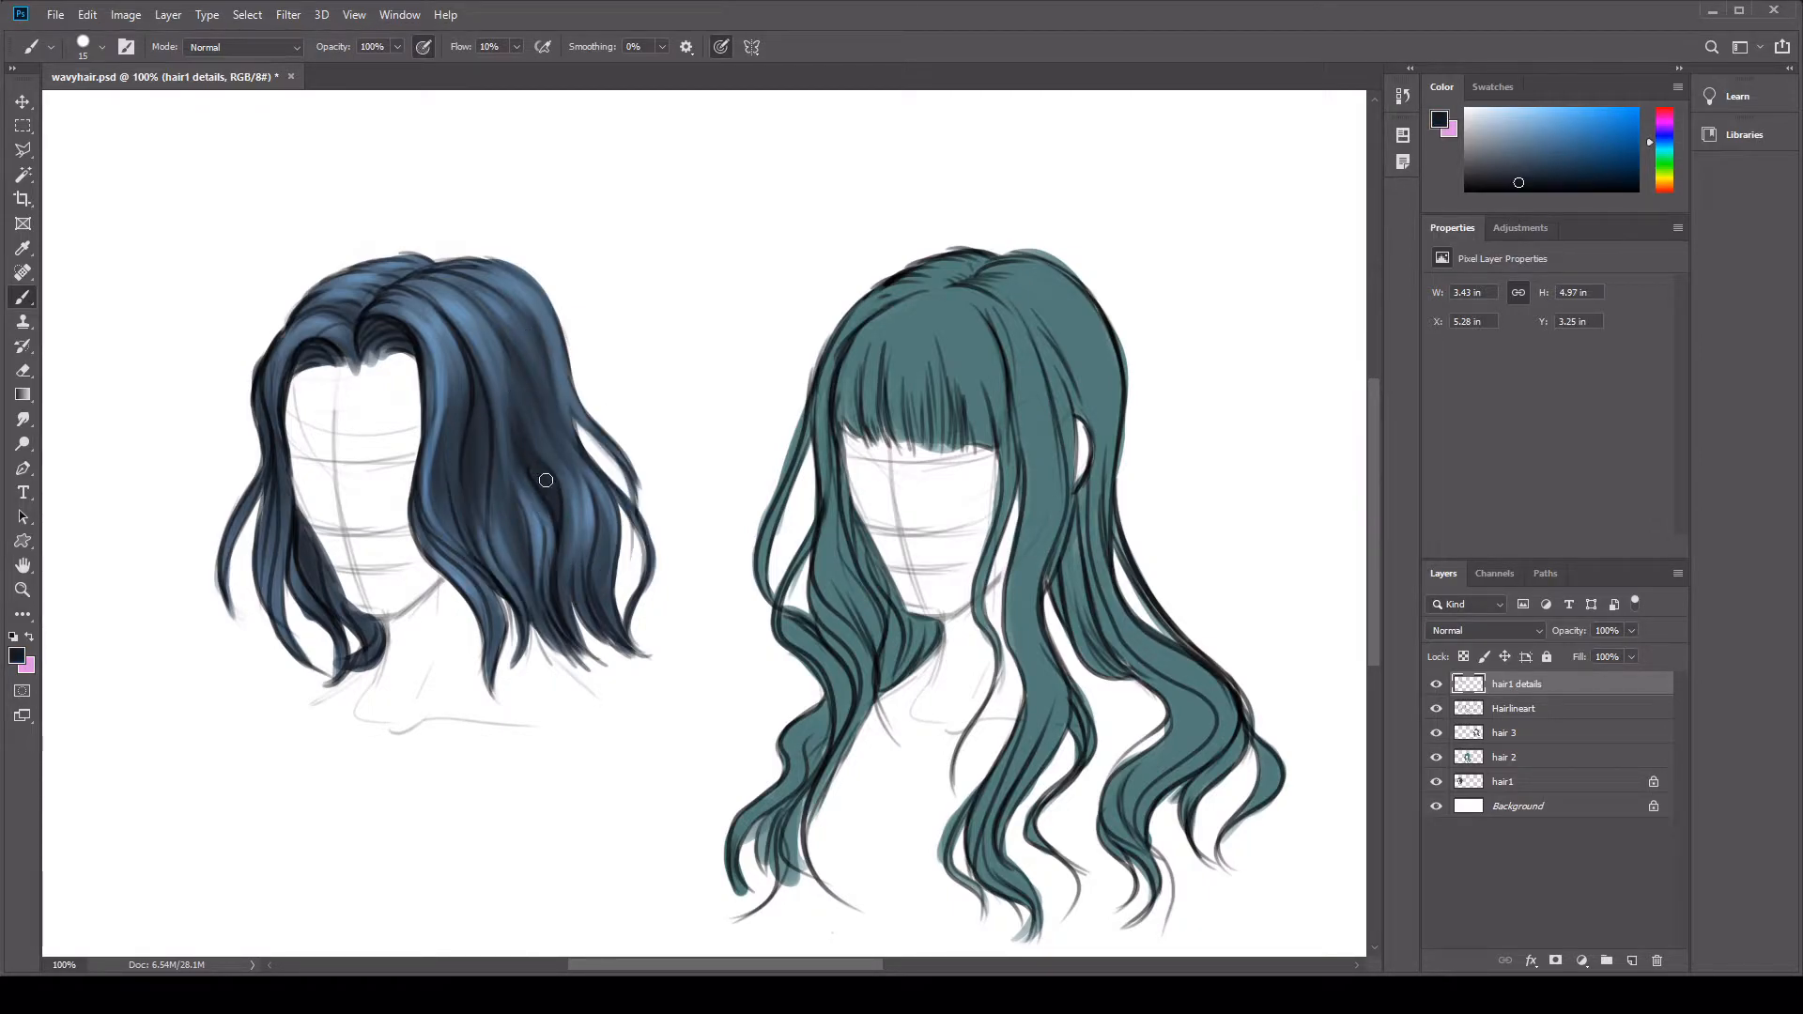
pyautogui.keyDown('alt'); pyautogui.click(518, 486); pyautogui.keyUp('alt')
pyautogui.keyDown('alt'); pyautogui.click(521, 397); pyautogui.keyUp('alt')
# Step: Add light blue strands over the left-side locks of the first hairstyle
pyautogui.moveTo(279, 357); pyautogui.dragTo(269, 442)
pyautogui.moveTo(275, 518); pyautogui.dragTo(284, 630)
pyautogui.moveTo(270, 498); pyautogui.dragTo(263, 533)
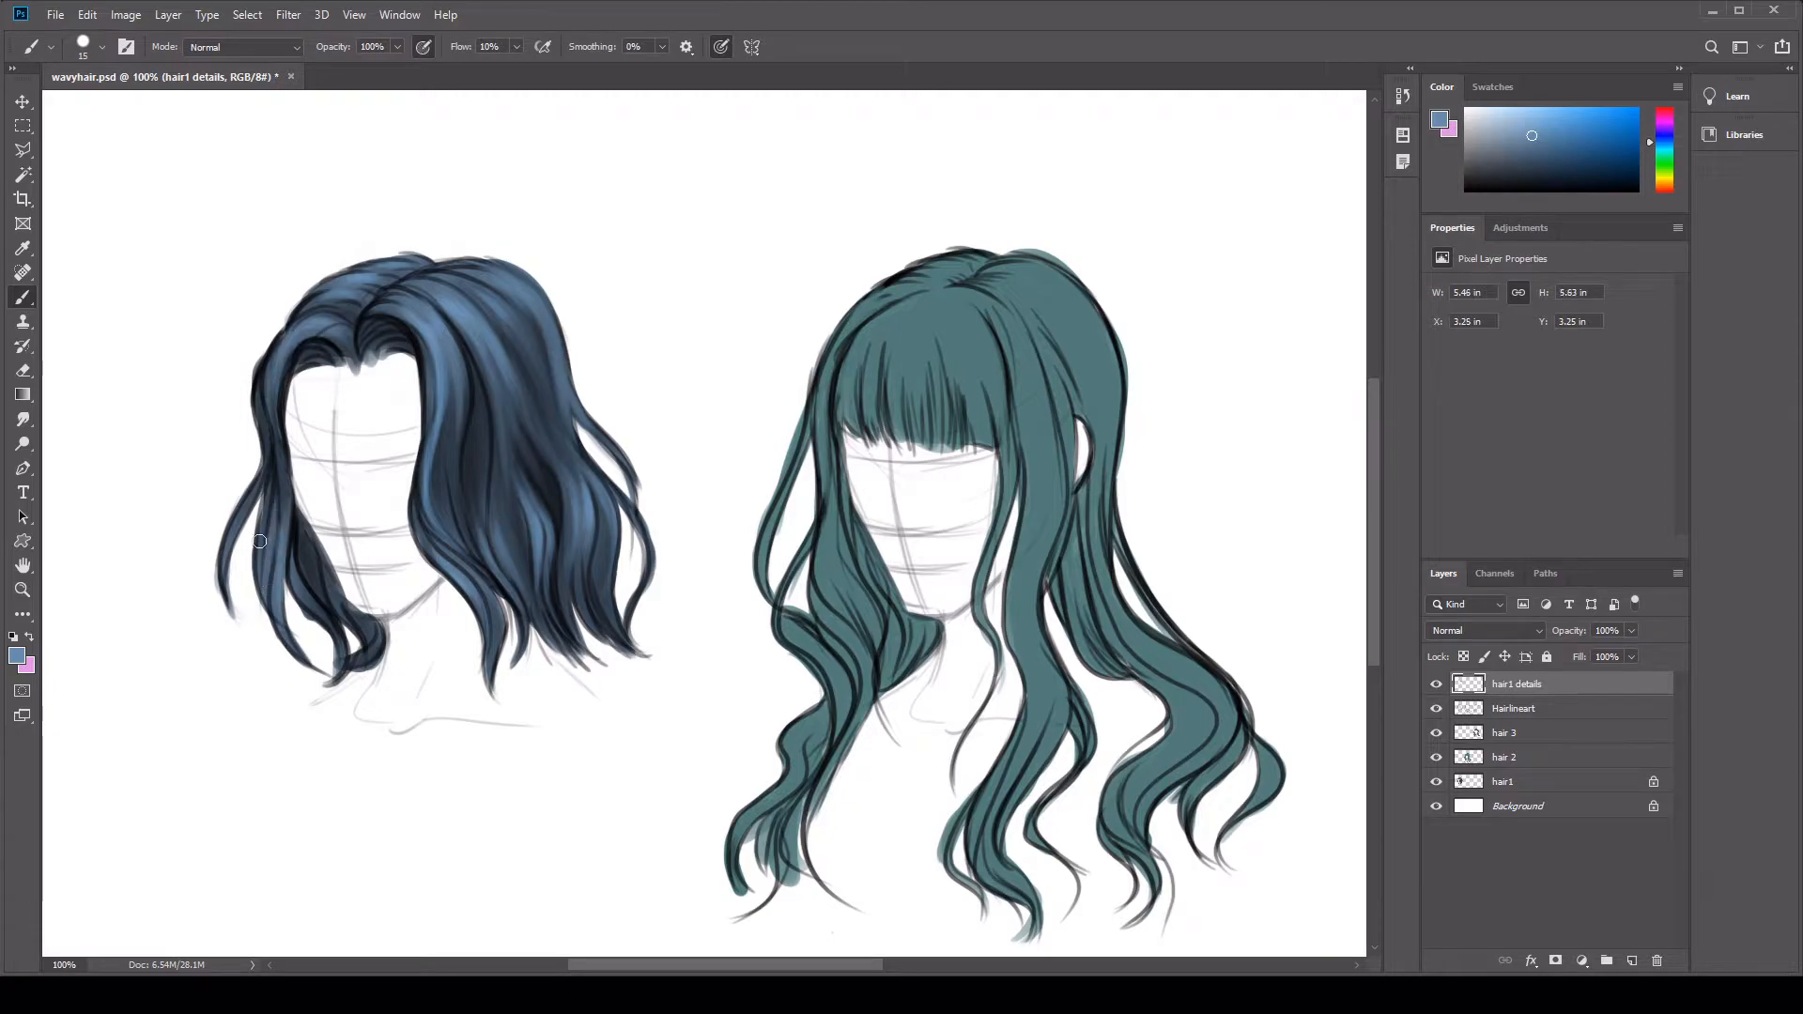
# Step: Paint sampled blue detail strands along the inner edge of the front lock and at the parting
pyautogui.keyDown('alt'); pyautogui.click(429, 512); pyautogui.keyUp('alt')
pyautogui.moveTo(419, 519); pyautogui.dragTo(460, 587)
pyautogui.moveTo(422, 485); pyautogui.dragTo(442, 546)
pyautogui.moveTo(428, 432)
pyautogui.mouseDown()
pyautogui.moveTo(422, 504)
pyautogui.moveTo(426, 468)
pyautogui.mouseUp()
pyautogui.moveTo(373, 342); pyautogui.dragTo(396, 327)
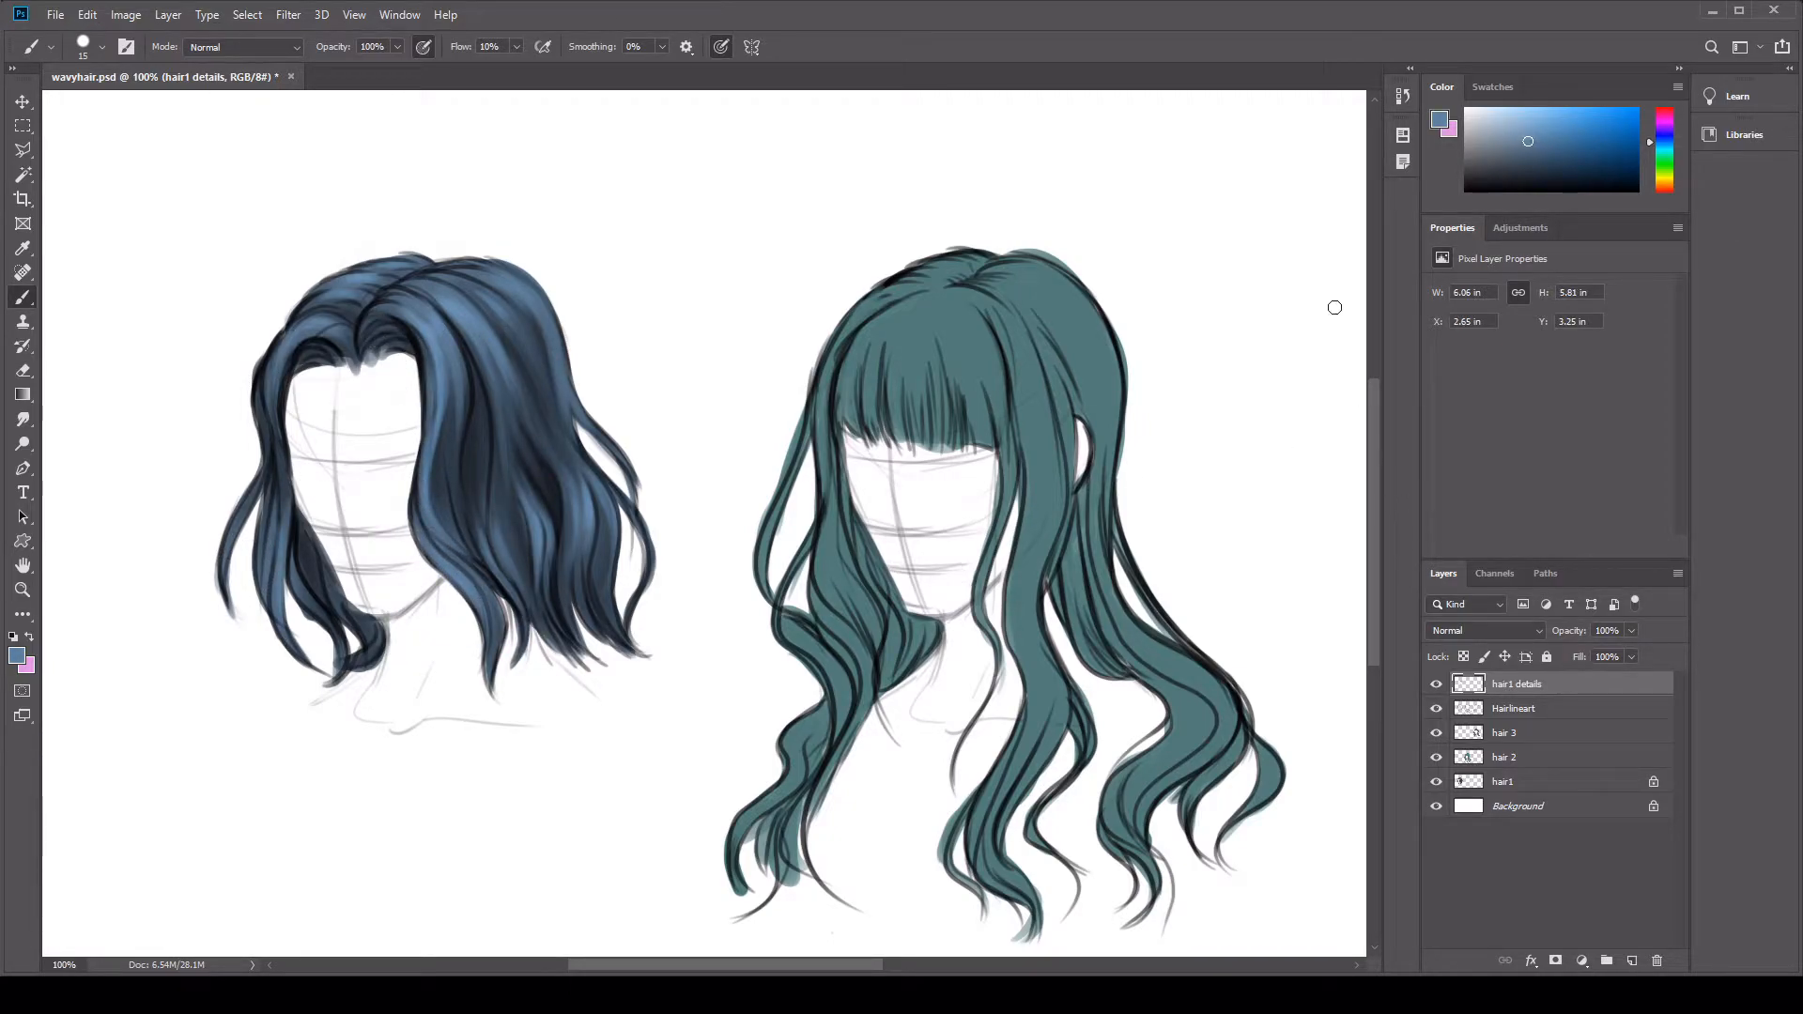
# Step: Switch to the hair 2 layer for the teal hairstyle and lock its transparent pixels
pyautogui.moveTo(1347, 340); pyautogui.dragTo(1038, 298)
pyautogui.click(1473, 757)
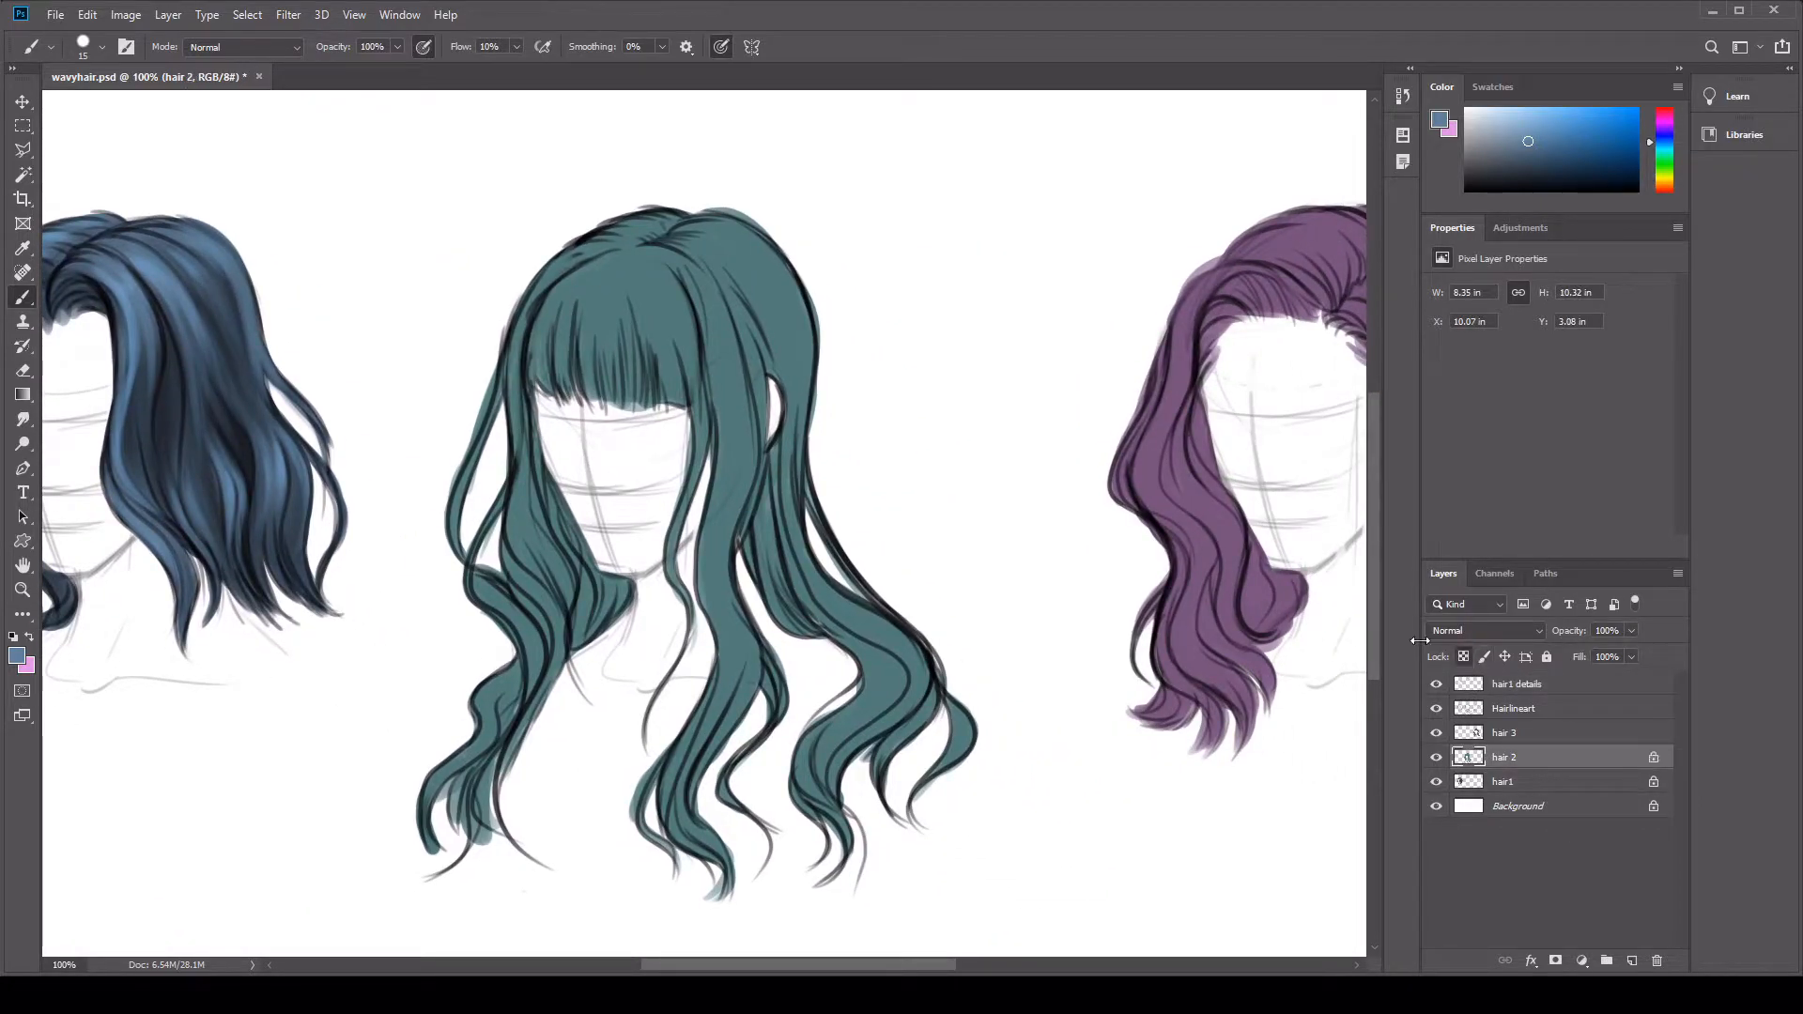
# Step: Shade the crown of the teal hairstyle with a darker tone of its sampled teal and a 200 px soft brush
pyautogui.keyDown('alt'); pyautogui.click(758, 283); pyautogui.keyUp('alt')
pyautogui.click(1516, 166)
pyautogui.press(']')
pyautogui.press(']')
pyautogui.press(']')
pyautogui.press(']')
pyautogui.press(']')
pyautogui.press(']')
pyautogui.press(']')
pyautogui.press(']')
pyautogui.press(']')
pyautogui.press(']')
pyautogui.press(']')
pyautogui.press(']')
pyautogui.press(']')
pyautogui.press(']')
pyautogui.press(']')
pyautogui.press(']')
pyautogui.moveTo(583, 229)
pyautogui.mouseDown()
pyautogui.moveTo(670, 236)
pyautogui.moveTo(582, 218)
pyautogui.moveTo(740, 227)
pyautogui.mouseUp()
# Step: Darken the teal further and shade the lower locks on both sides of the second hairstyle
pyautogui.click(1510, 175)
pyautogui.moveTo(710, 575)
pyautogui.mouseDown()
pyautogui.moveTo(738, 554)
pyautogui.moveTo(785, 567)
pyautogui.mouseUp()
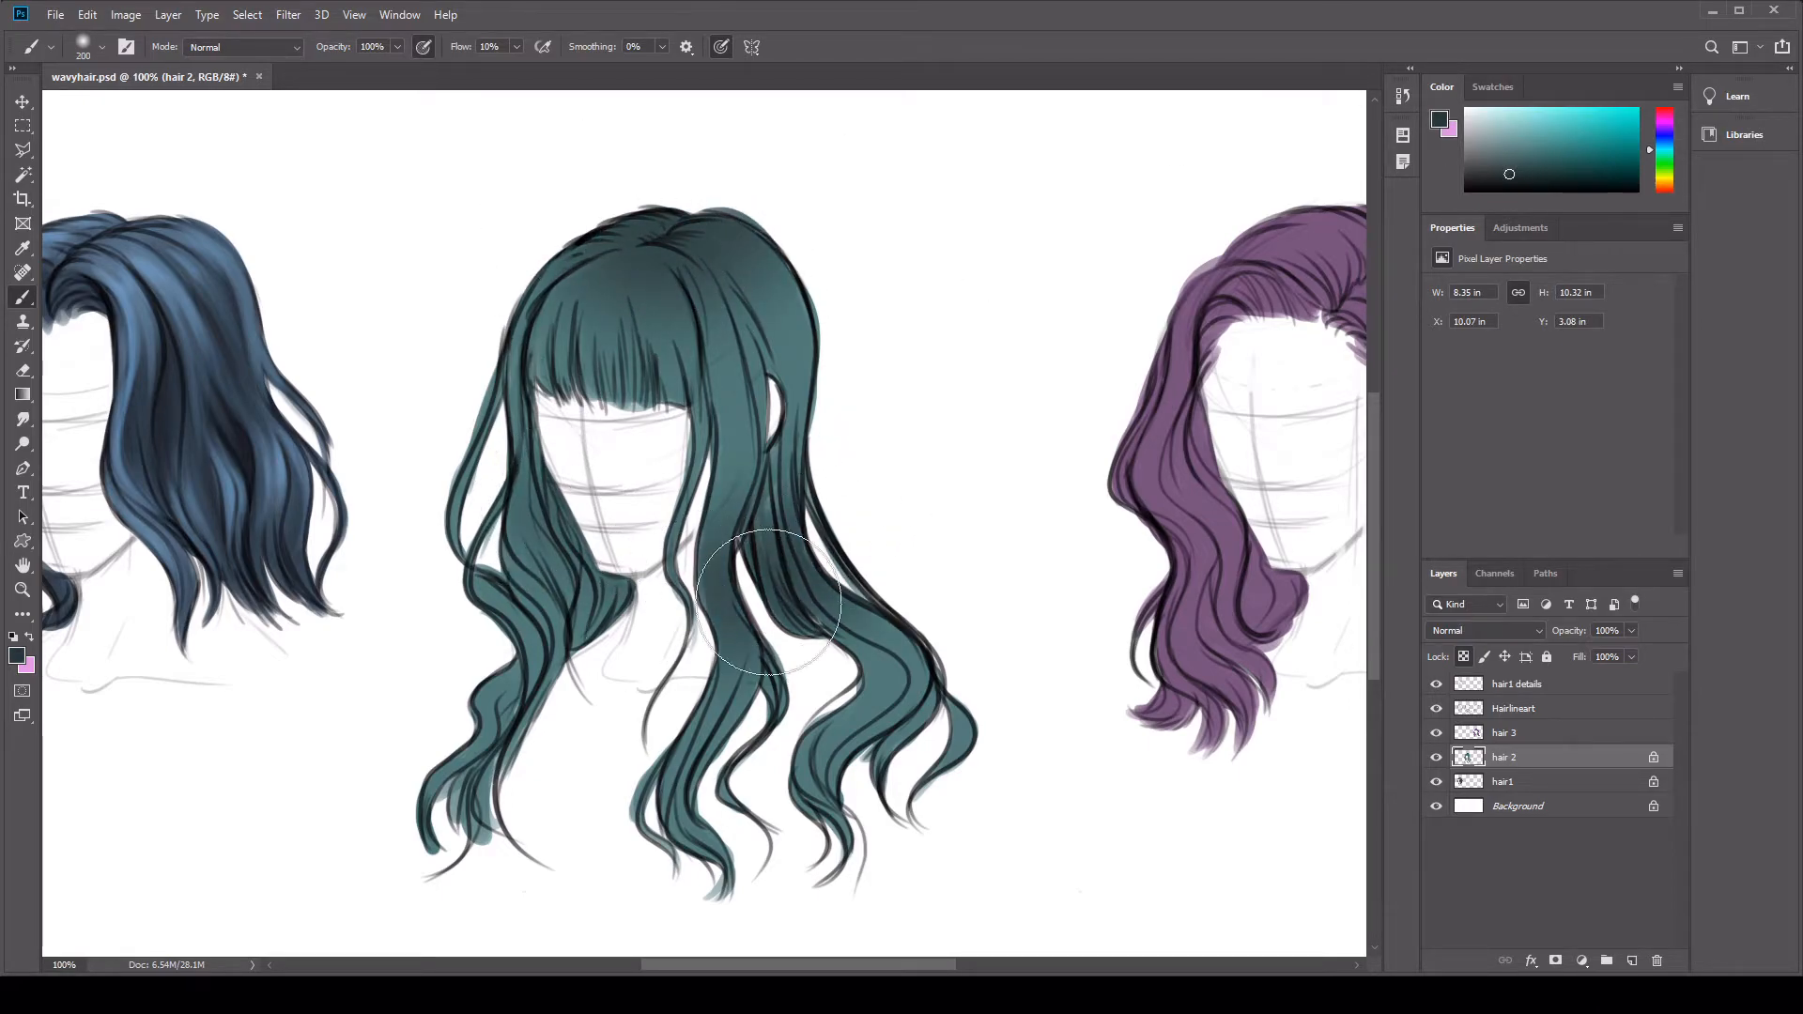
pyautogui.moveTo(807, 757); pyautogui.dragTo(966, 732)
pyautogui.moveTo(715, 738); pyautogui.dragTo(695, 751)
pyautogui.moveTo(526, 705)
pyautogui.mouseDown()
pyautogui.moveTo(519, 633)
pyautogui.moveTo(562, 576)
pyautogui.mouseUp()
# Step: Shade around the fringe's sides and beside the front lock in dark teal with a smaller brush
pyautogui.press('[')
pyautogui.press('[')
pyautogui.press('[')
pyautogui.press('[')
pyautogui.press('[')
pyautogui.press('[')
pyautogui.press('[')
pyautogui.press('[')
pyautogui.moveTo(548, 387)
pyautogui.mouseDown()
pyautogui.moveTo(660, 402)
pyautogui.moveTo(636, 393)
pyautogui.moveTo(615, 270)
pyautogui.moveTo(662, 270)
pyautogui.mouseUp()
pyautogui.moveTo(537, 437); pyautogui.dragTo(554, 296)
pyautogui.moveTo(740, 307); pyautogui.dragTo(781, 372)
# Step: Deepen the shadows at the fringe's left corner and the top parting with a near-black teal
pyautogui.click(1497, 182)
pyautogui.moveTo(558, 391); pyautogui.dragTo(539, 403)
pyautogui.press(']')
pyautogui.press(']')
pyautogui.press(']')
pyautogui.press(']')
pyautogui.press(']')
pyautogui.moveTo(640, 224)
pyautogui.mouseDown()
pyautogui.moveTo(657, 241)
pyautogui.moveTo(670, 202)
pyautogui.mouseUp()
# Step: Add near-black teal shadows along the right front lock and the outer right side with a 40 px brush
pyautogui.press('[')
pyautogui.press('[')
pyautogui.press('[')
pyautogui.press('[')
pyautogui.press('[')
pyautogui.press('[')
pyautogui.press('[')
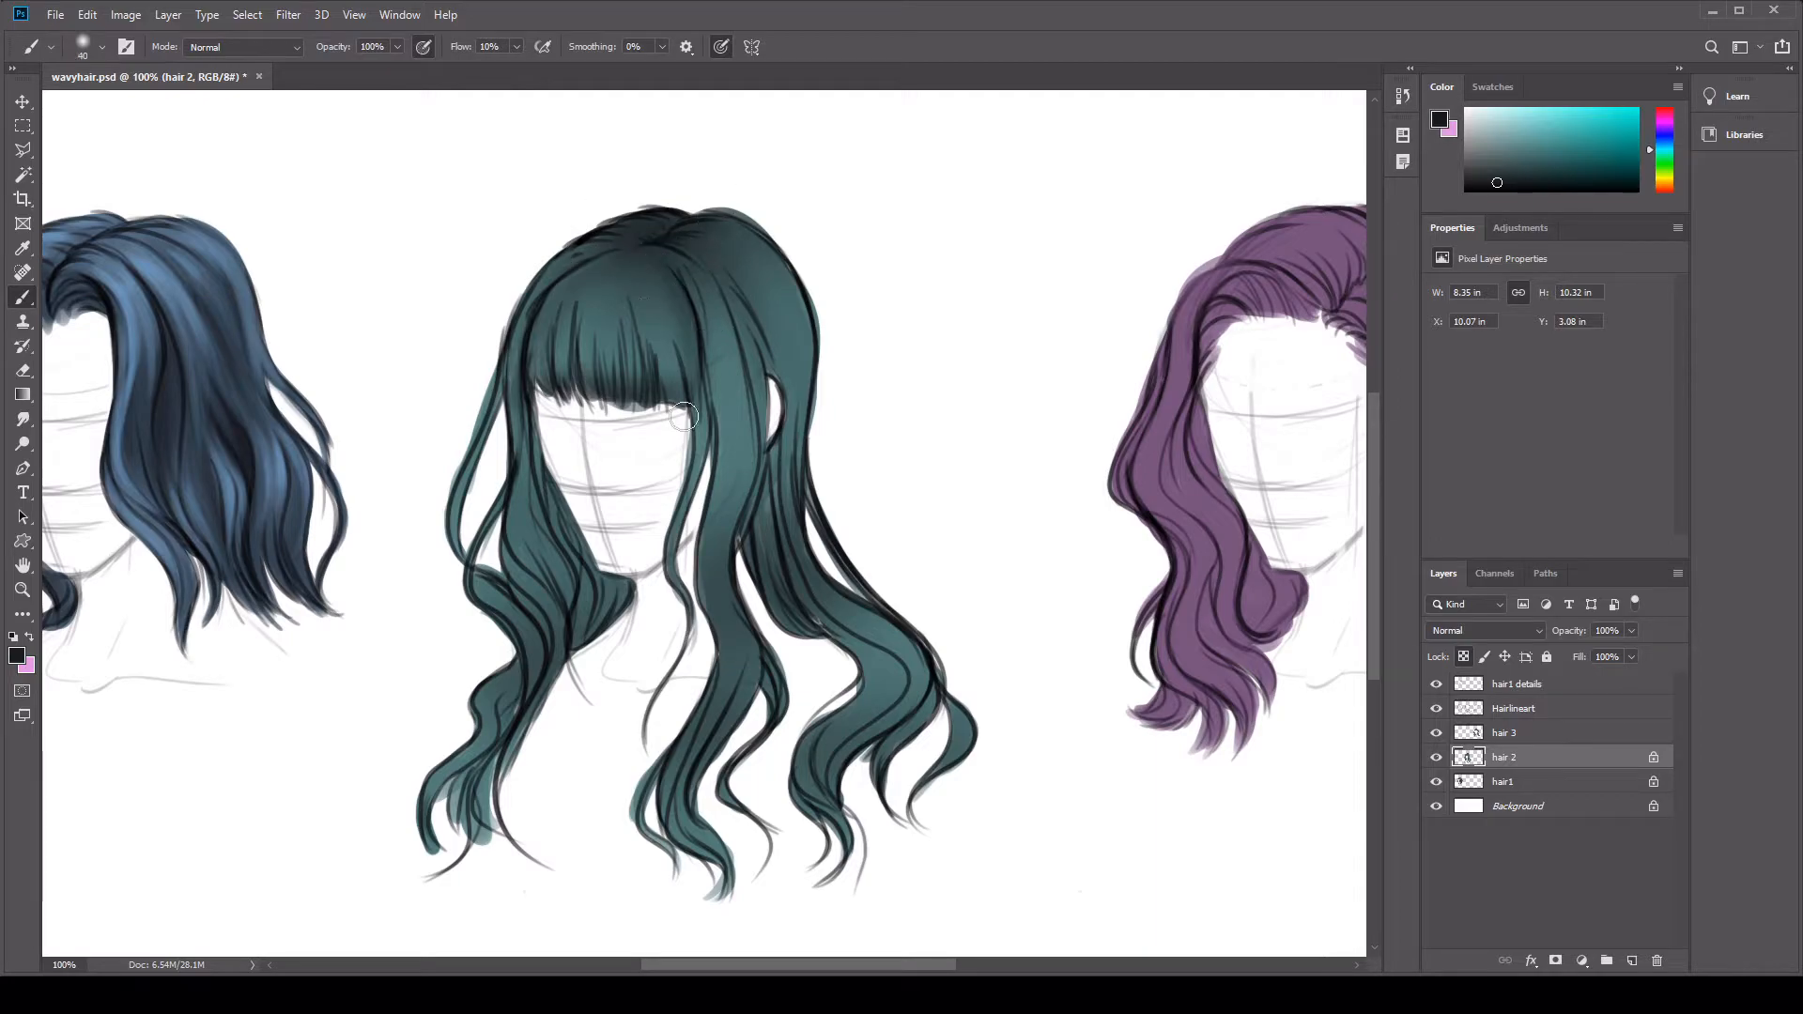
pyautogui.moveTo(706, 274); pyautogui.dragTo(766, 465)
pyautogui.moveTo(778, 265); pyautogui.dragTo(800, 453)
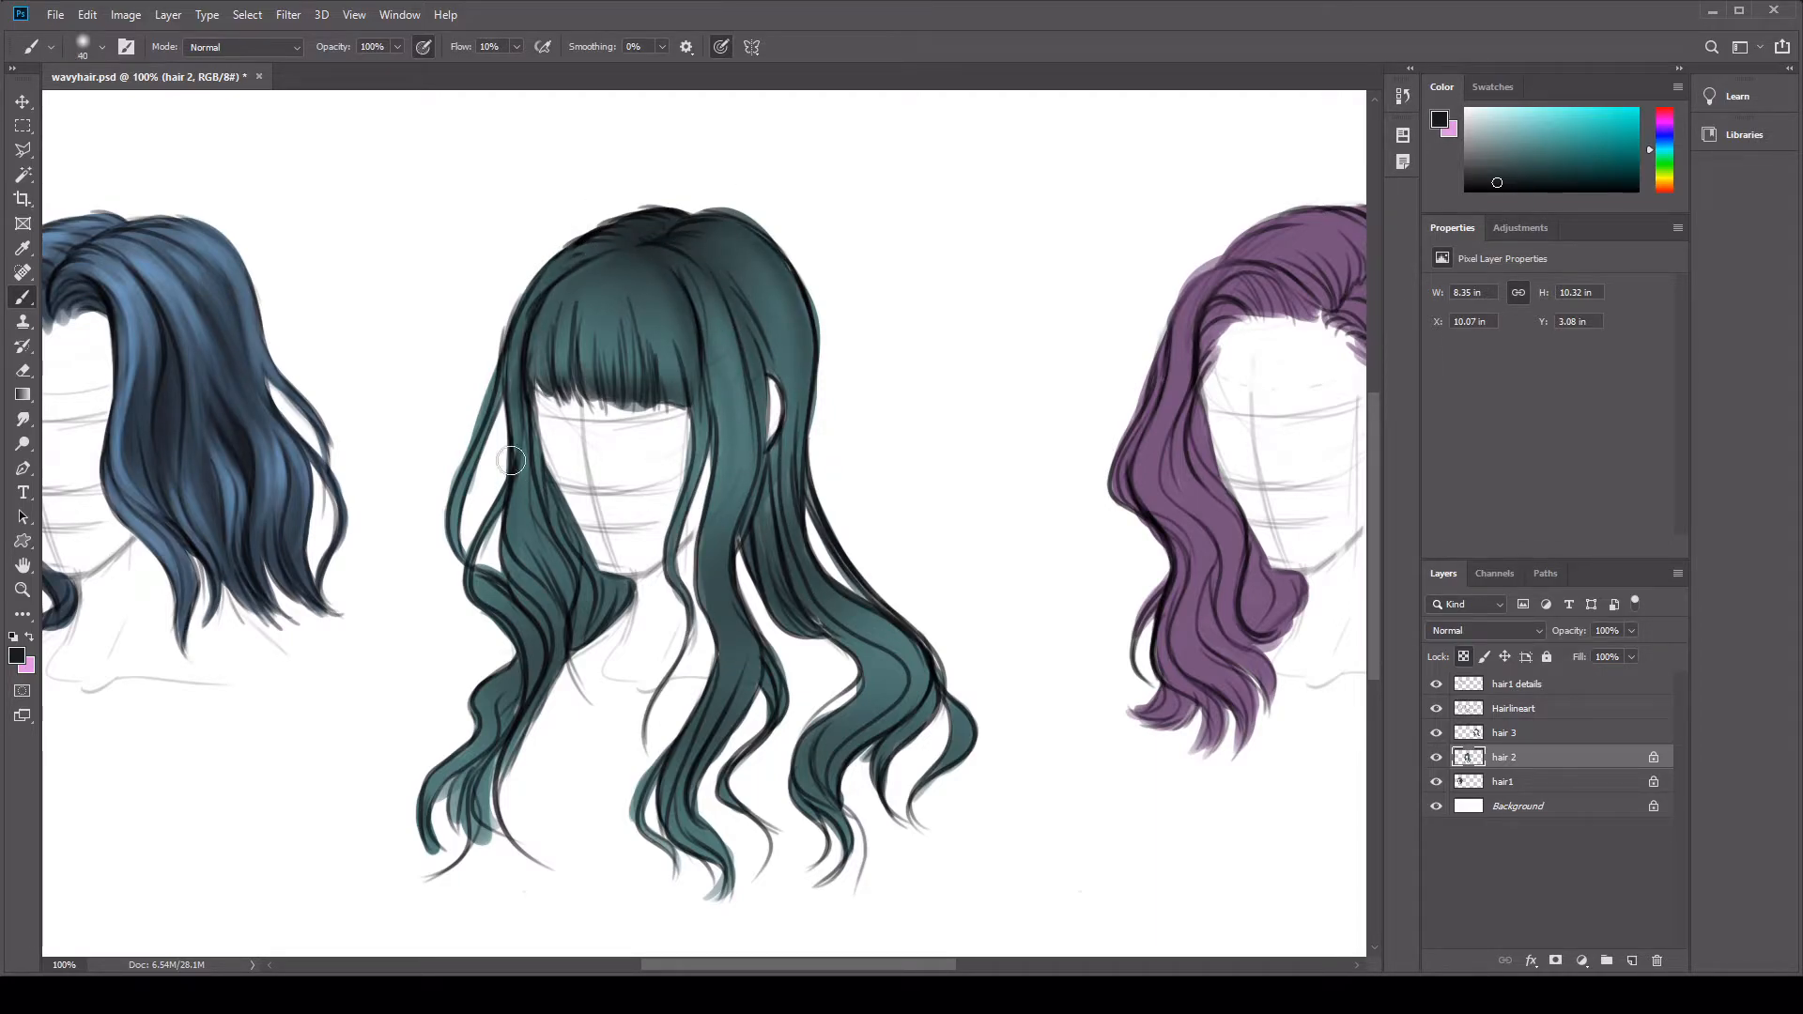
# Step: Deepen the shadows inside the lower right curls, the front lock's end and the left locks
pyautogui.moveTo(841, 722)
pyautogui.mouseDown()
pyautogui.moveTo(910, 733)
pyautogui.moveTo(820, 779)
pyautogui.moveTo(874, 690)
pyautogui.mouseUp()
pyautogui.moveTo(744, 702); pyautogui.dragTo(686, 762)
pyautogui.moveTo(515, 661); pyautogui.dragTo(486, 725)
pyautogui.moveTo(554, 629); pyautogui.dragTo(540, 682)
pyautogui.moveTo(606, 613); pyautogui.dragTo(582, 635)
pyautogui.moveTo(554, 507); pyautogui.dragTo(590, 586)
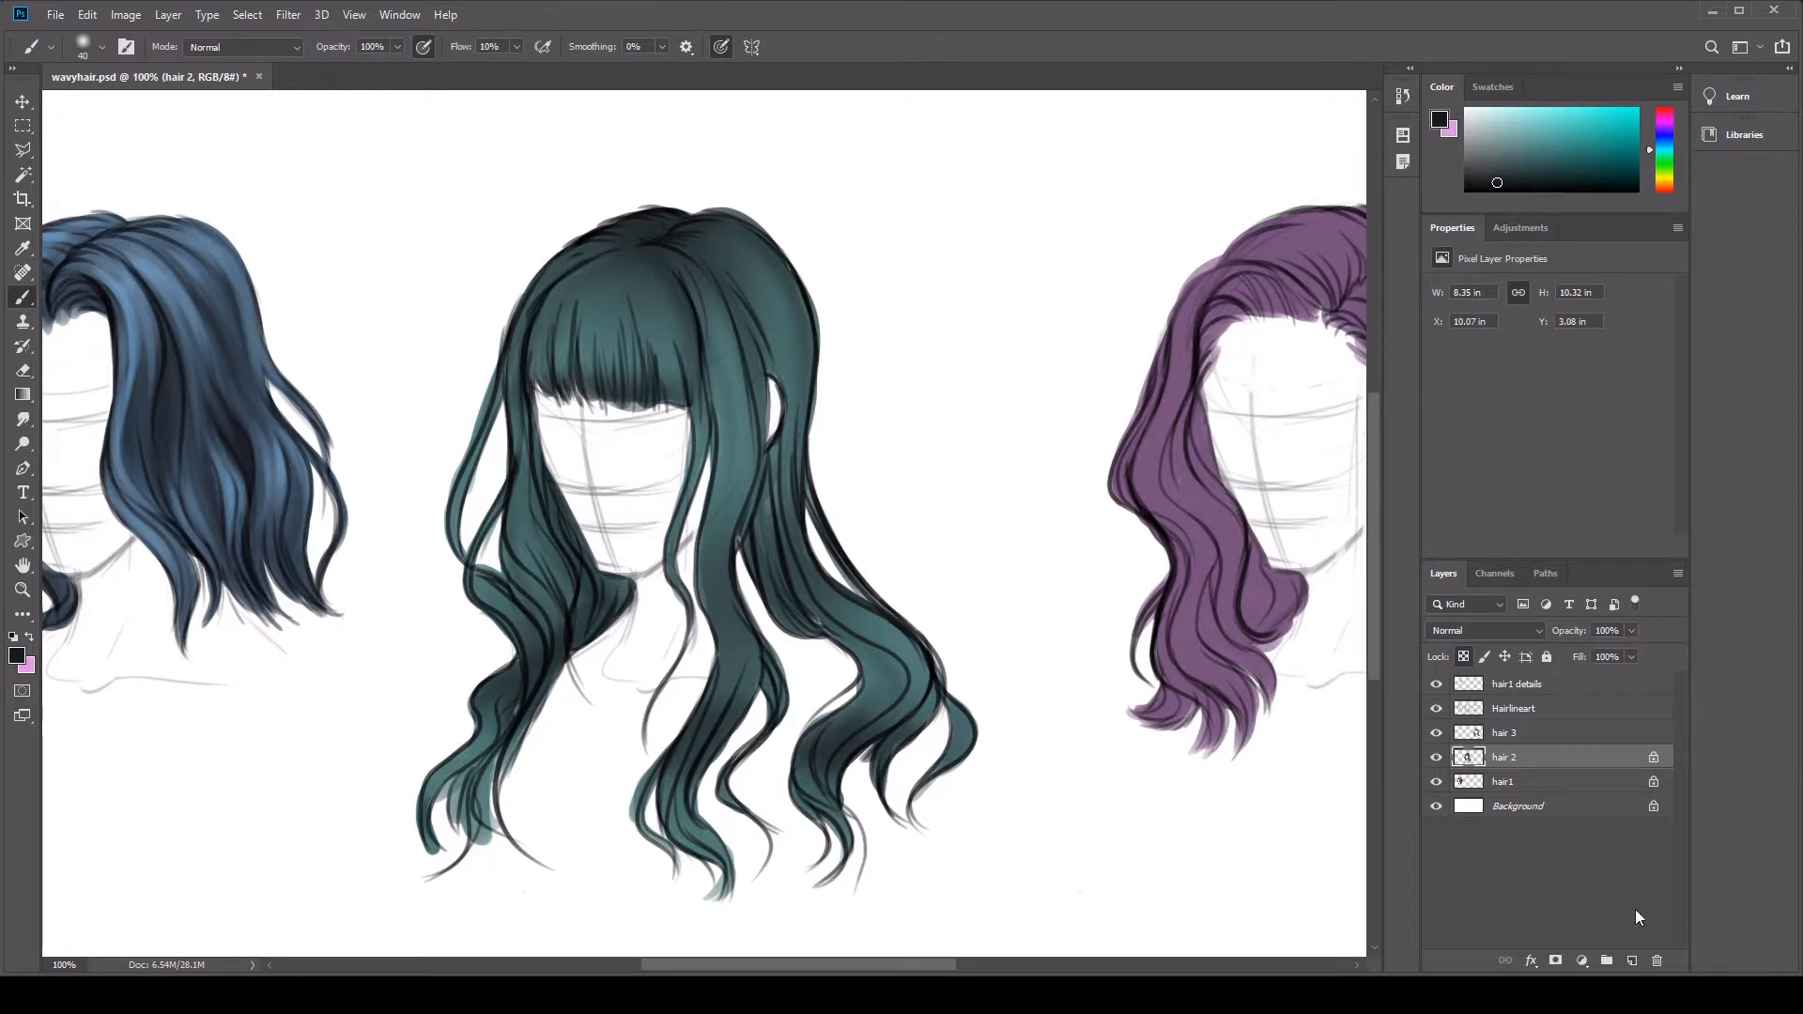
# Step: Brush lighter teal highlights over the right side of the crown and the bends of the lower locks with a 70 px brush
pyautogui.click(1526, 135)
pyautogui.moveTo(561, 333)
pyautogui.mouseDown()
pyautogui.moveTo(640, 324)
pyautogui.moveTo(555, 330)
pyautogui.moveTo(626, 343)
pyautogui.moveTo(663, 326)
pyautogui.mouseUp()
pyautogui.hotkey('ctrl', 'z')
pyautogui.press(']')
pyautogui.press(']')
pyautogui.press(']')
pyautogui.moveTo(738, 277)
pyautogui.mouseDown()
pyautogui.moveTo(775, 310)
pyautogui.moveTo(720, 327)
pyautogui.mouseUp()
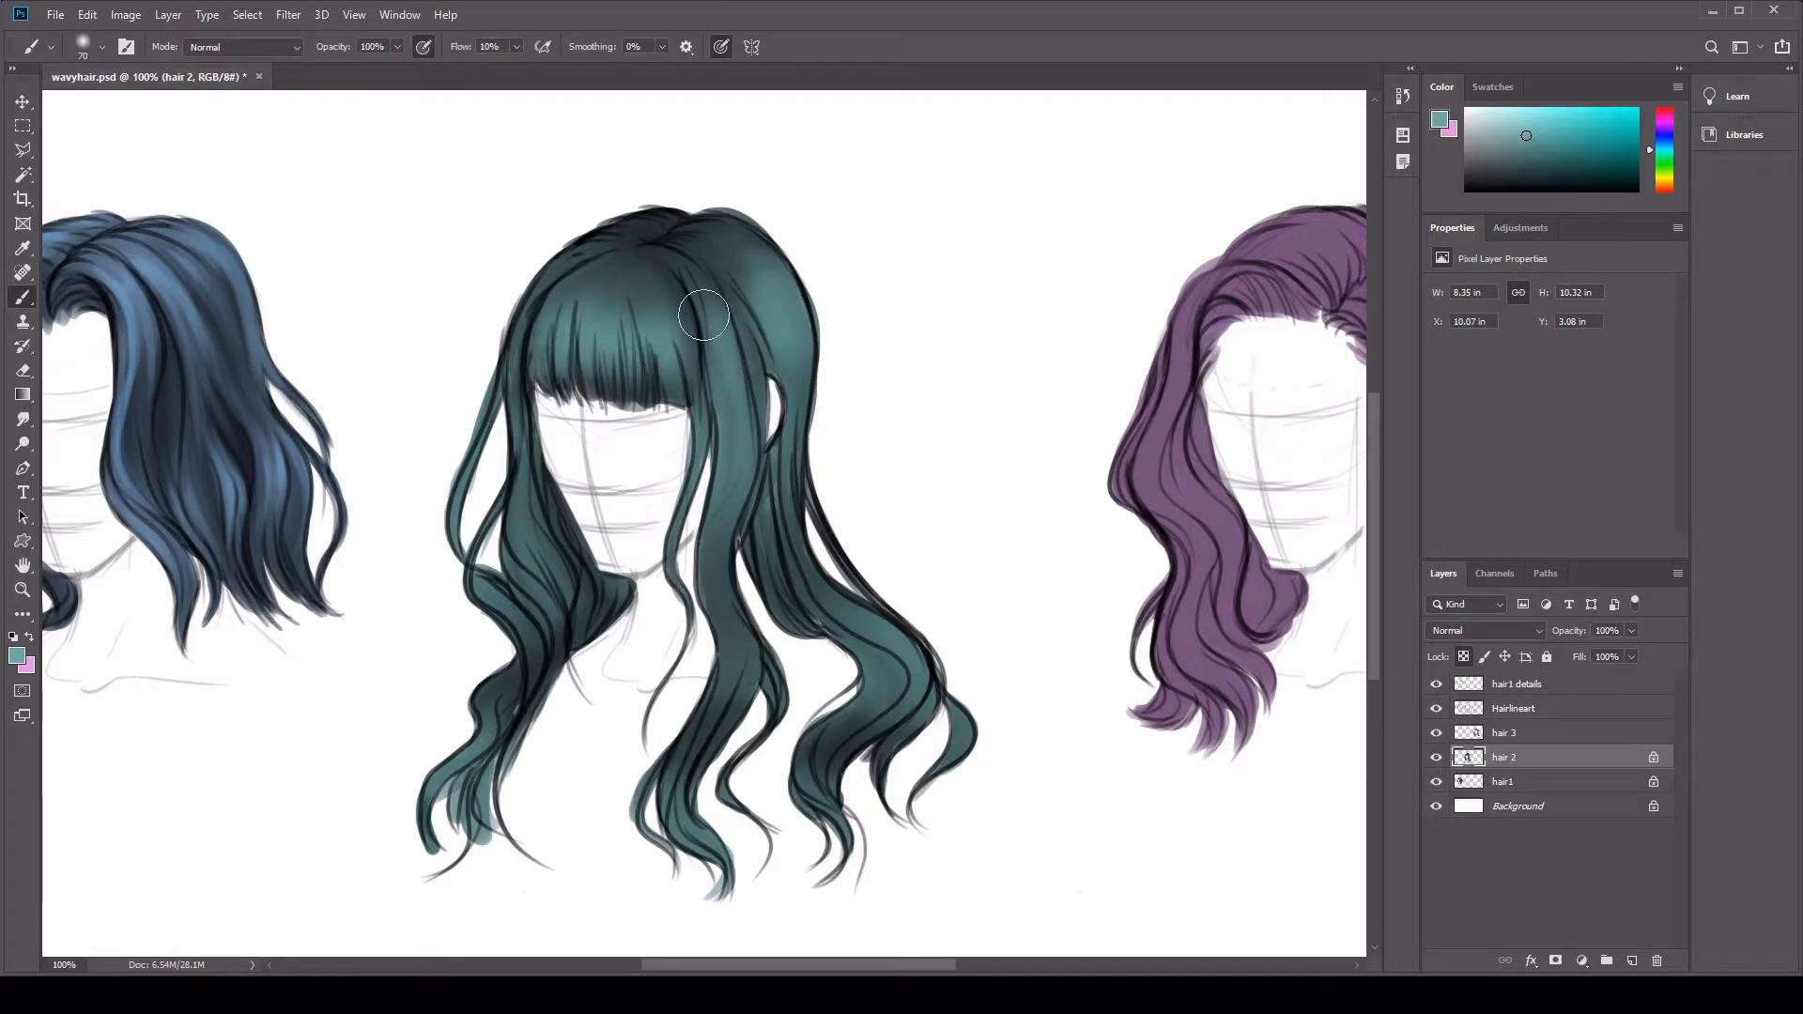
pyautogui.moveTo(747, 651); pyautogui.dragTo(742, 672)
pyautogui.moveTo(877, 645); pyautogui.dragTo(901, 689)
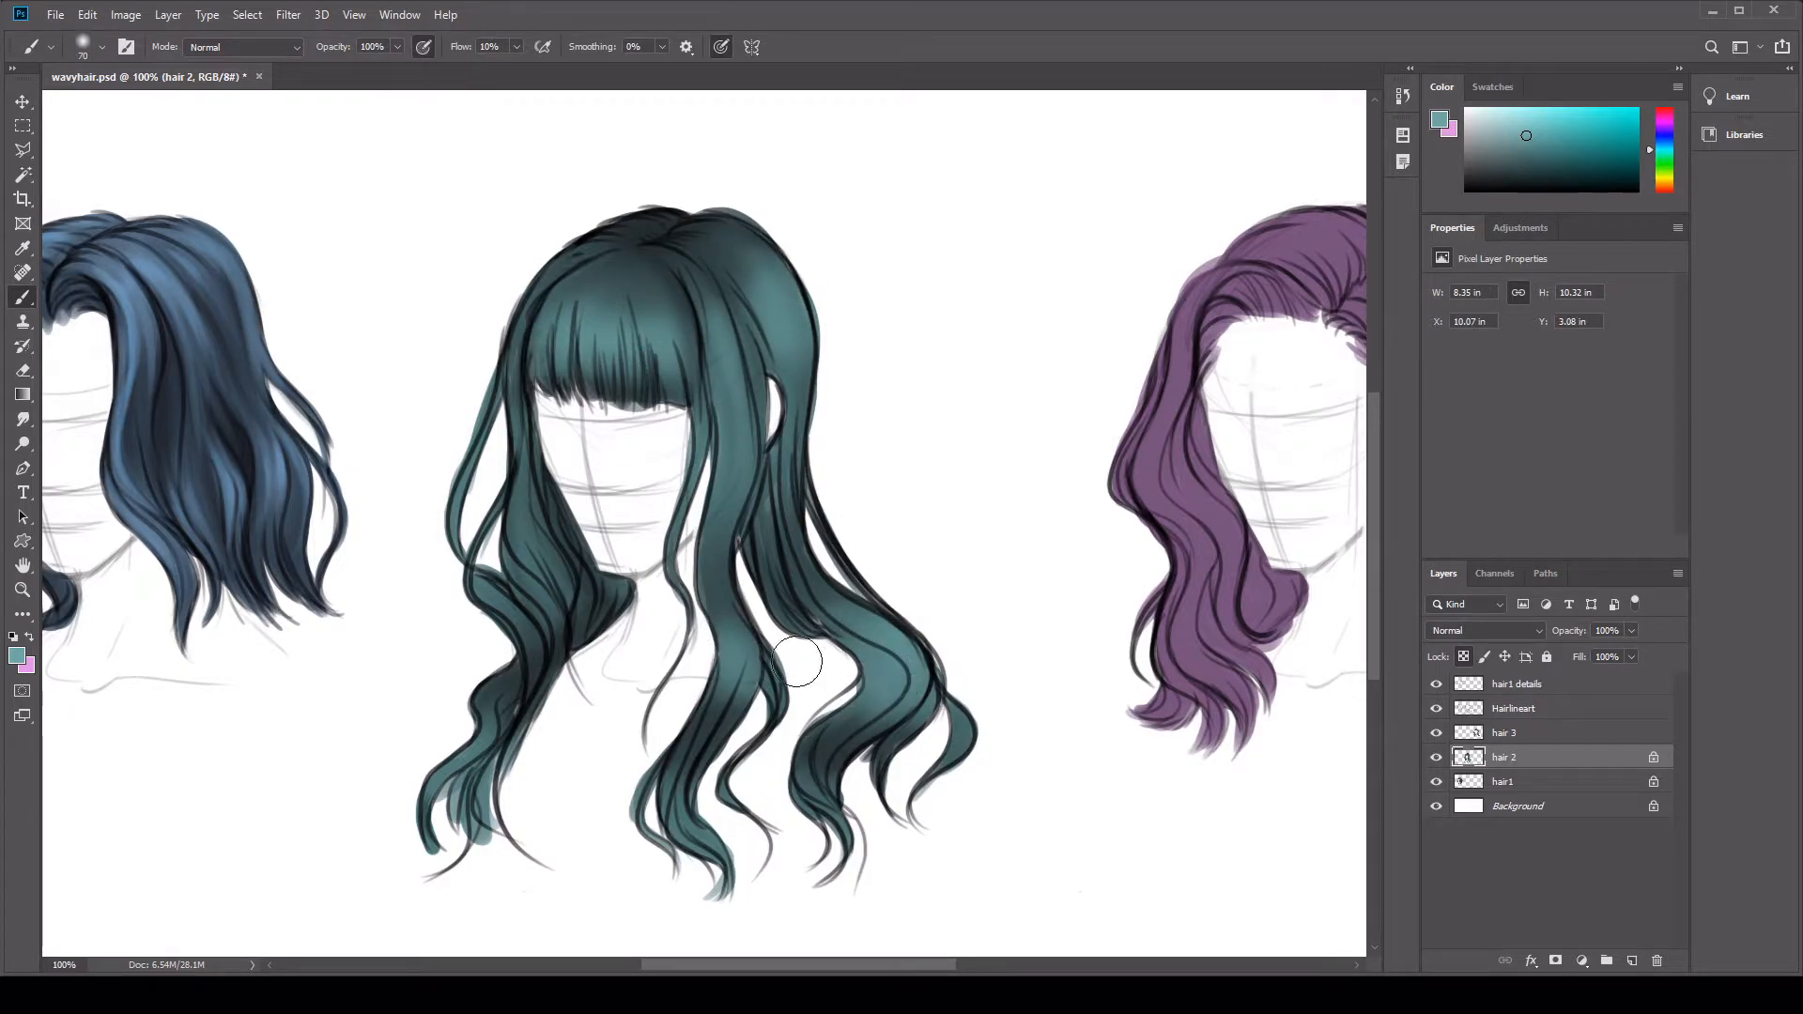
pyautogui.moveTo(526, 556); pyautogui.dragTo(532, 607)
# Step: Paint brighter teal highlights over the fringe and down the right front lock, moving to a finer brush
pyautogui.click(1528, 124)
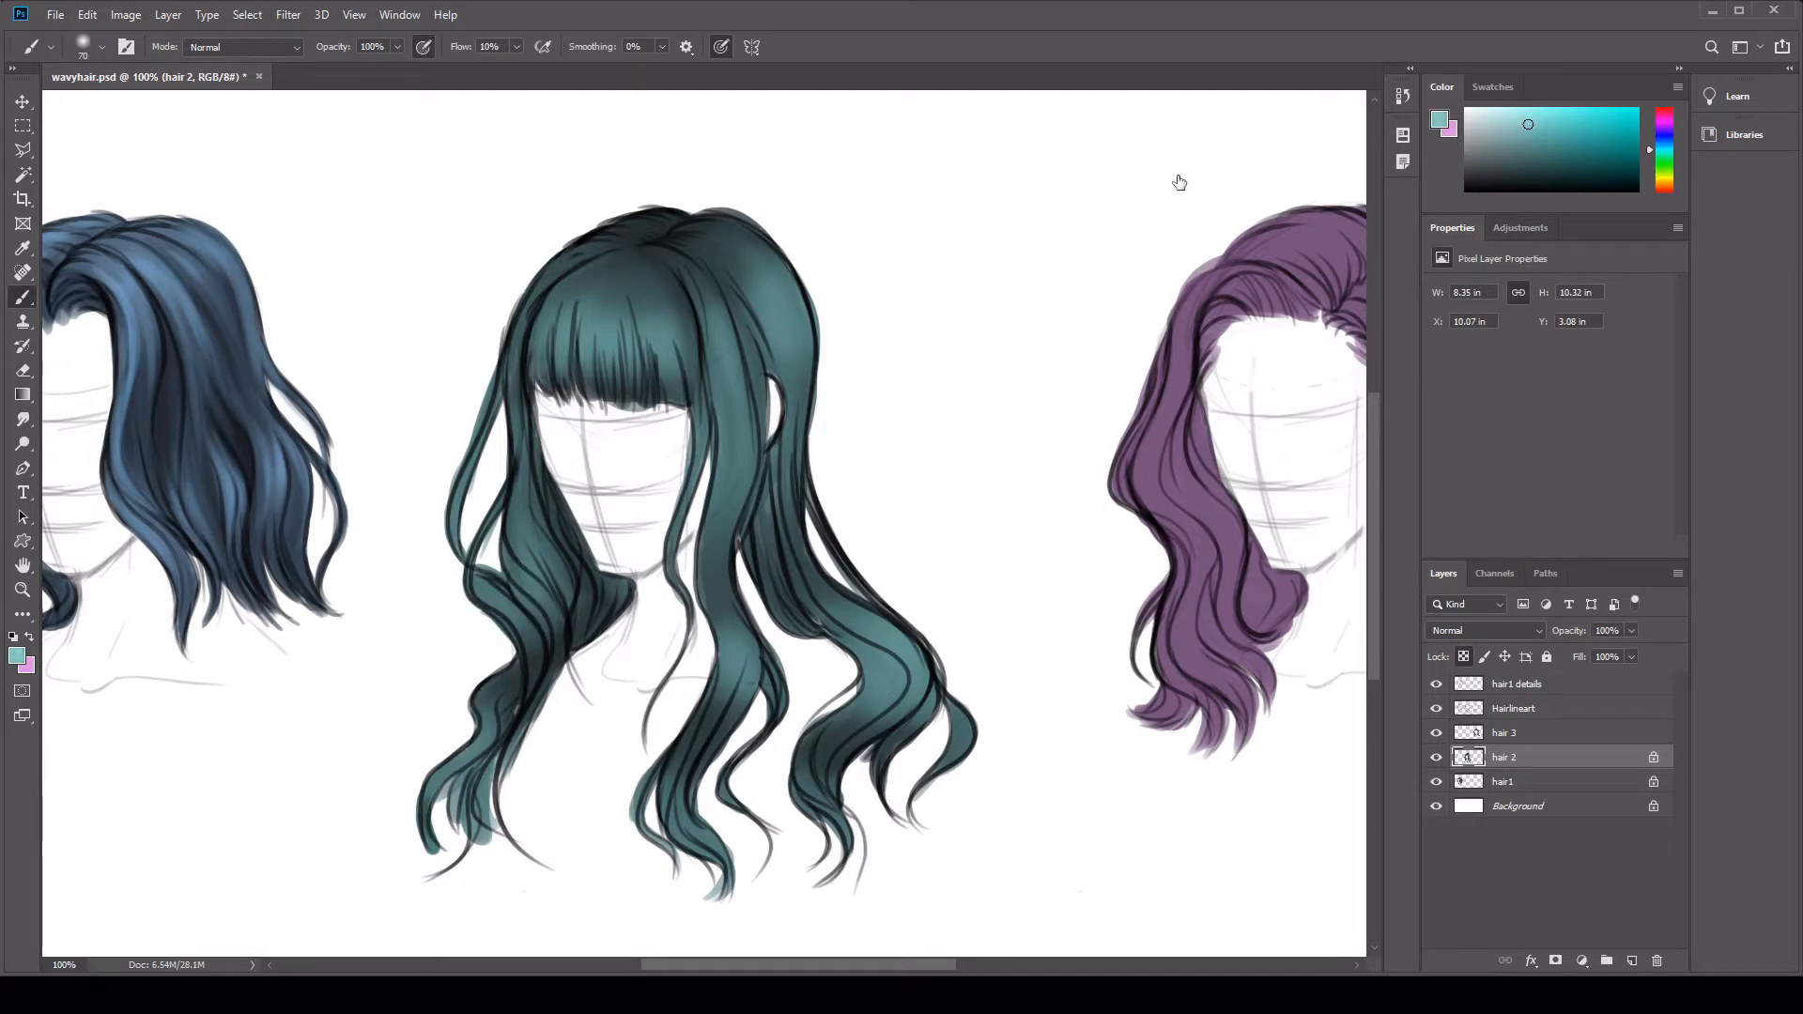
pyautogui.moveTo(550, 333); pyautogui.dragTo(751, 344)
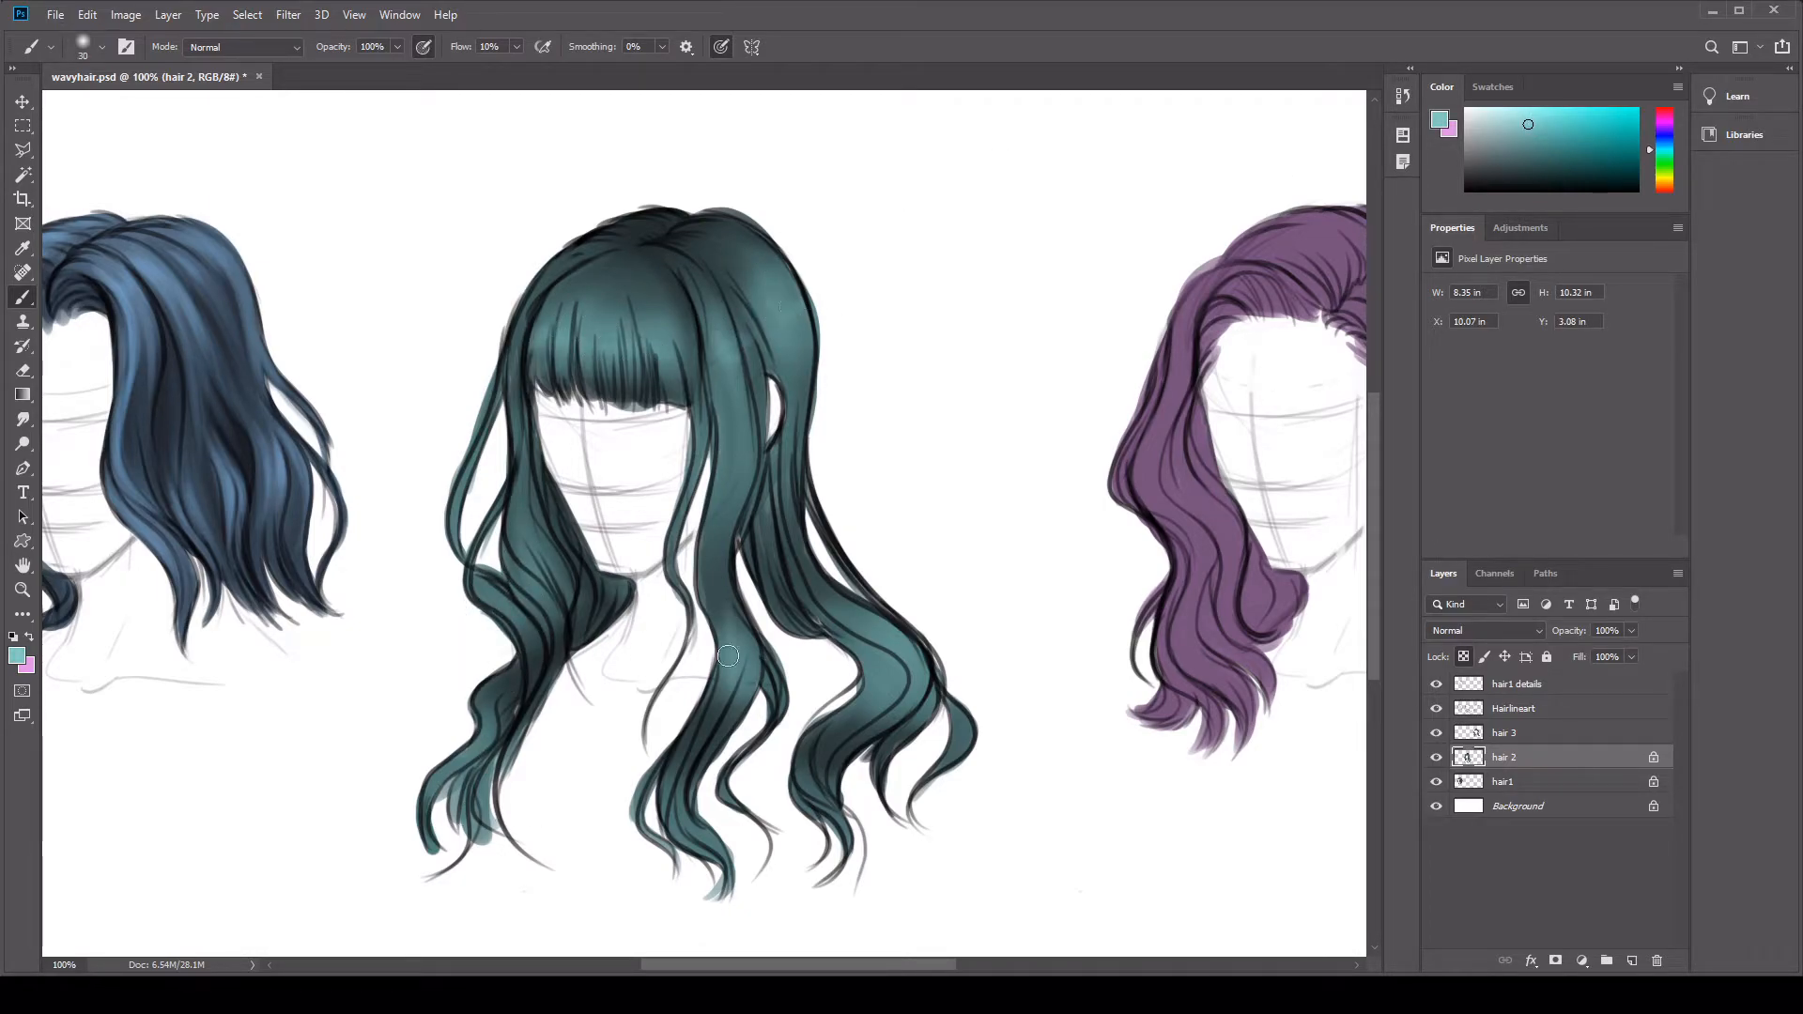
pyautogui.click(102, 47)
pyautogui.moveTo(616, 310)
pyautogui.mouseDown()
pyautogui.moveTo(618, 368)
pyautogui.moveTo(620, 347)
pyautogui.moveTo(663, 371)
pyautogui.moveTo(682, 261)
pyautogui.moveTo(723, 434)
pyautogui.mouseUp()
pyautogui.press('[')
pyautogui.press('[')
pyautogui.press('[')
pyautogui.moveTo(730, 373); pyautogui.dragTo(725, 582)
pyautogui.hotkey('ctrl', 'z')
pyautogui.moveTo(741, 415); pyautogui.dragTo(735, 517)
# Step: Add fine bright teal highlight strands to the crown, left locks, front lock tips and right curls
pyautogui.moveTo(794, 356)
pyautogui.mouseDown()
pyautogui.moveTo(772, 251)
pyautogui.moveTo(792, 277)
pyautogui.mouseUp()
pyautogui.moveTo(834, 639)
pyautogui.mouseDown()
pyautogui.moveTo(843, 704)
pyautogui.moveTo(873, 625)
pyautogui.moveTo(887, 694)
pyautogui.moveTo(874, 661)
pyautogui.moveTo(796, 776)
pyautogui.moveTo(811, 746)
pyautogui.moveTo(841, 811)
pyautogui.mouseUp()
pyautogui.moveTo(493, 641); pyautogui.dragTo(519, 460)
pyautogui.moveTo(519, 338); pyautogui.dragTo(565, 267)
pyautogui.moveTo(682, 269); pyautogui.dragTo(720, 326)
pyautogui.moveTo(739, 460); pyautogui.dragTo(730, 361)
pyautogui.moveTo(678, 810); pyautogui.dragTo(671, 760)
pyautogui.moveTo(766, 544)
pyautogui.mouseDown()
pyautogui.moveTo(804, 624)
pyautogui.moveTo(798, 500)
pyautogui.mouseUp()
pyautogui.moveTo(782, 559); pyautogui.dragTo(769, 479)
# Step: Sample a dark teal from the hair and add a new top layer named "hair 2 detais"
pyautogui.keyDown('alt'); pyautogui.click(712, 281); pyautogui.keyUp('alt')
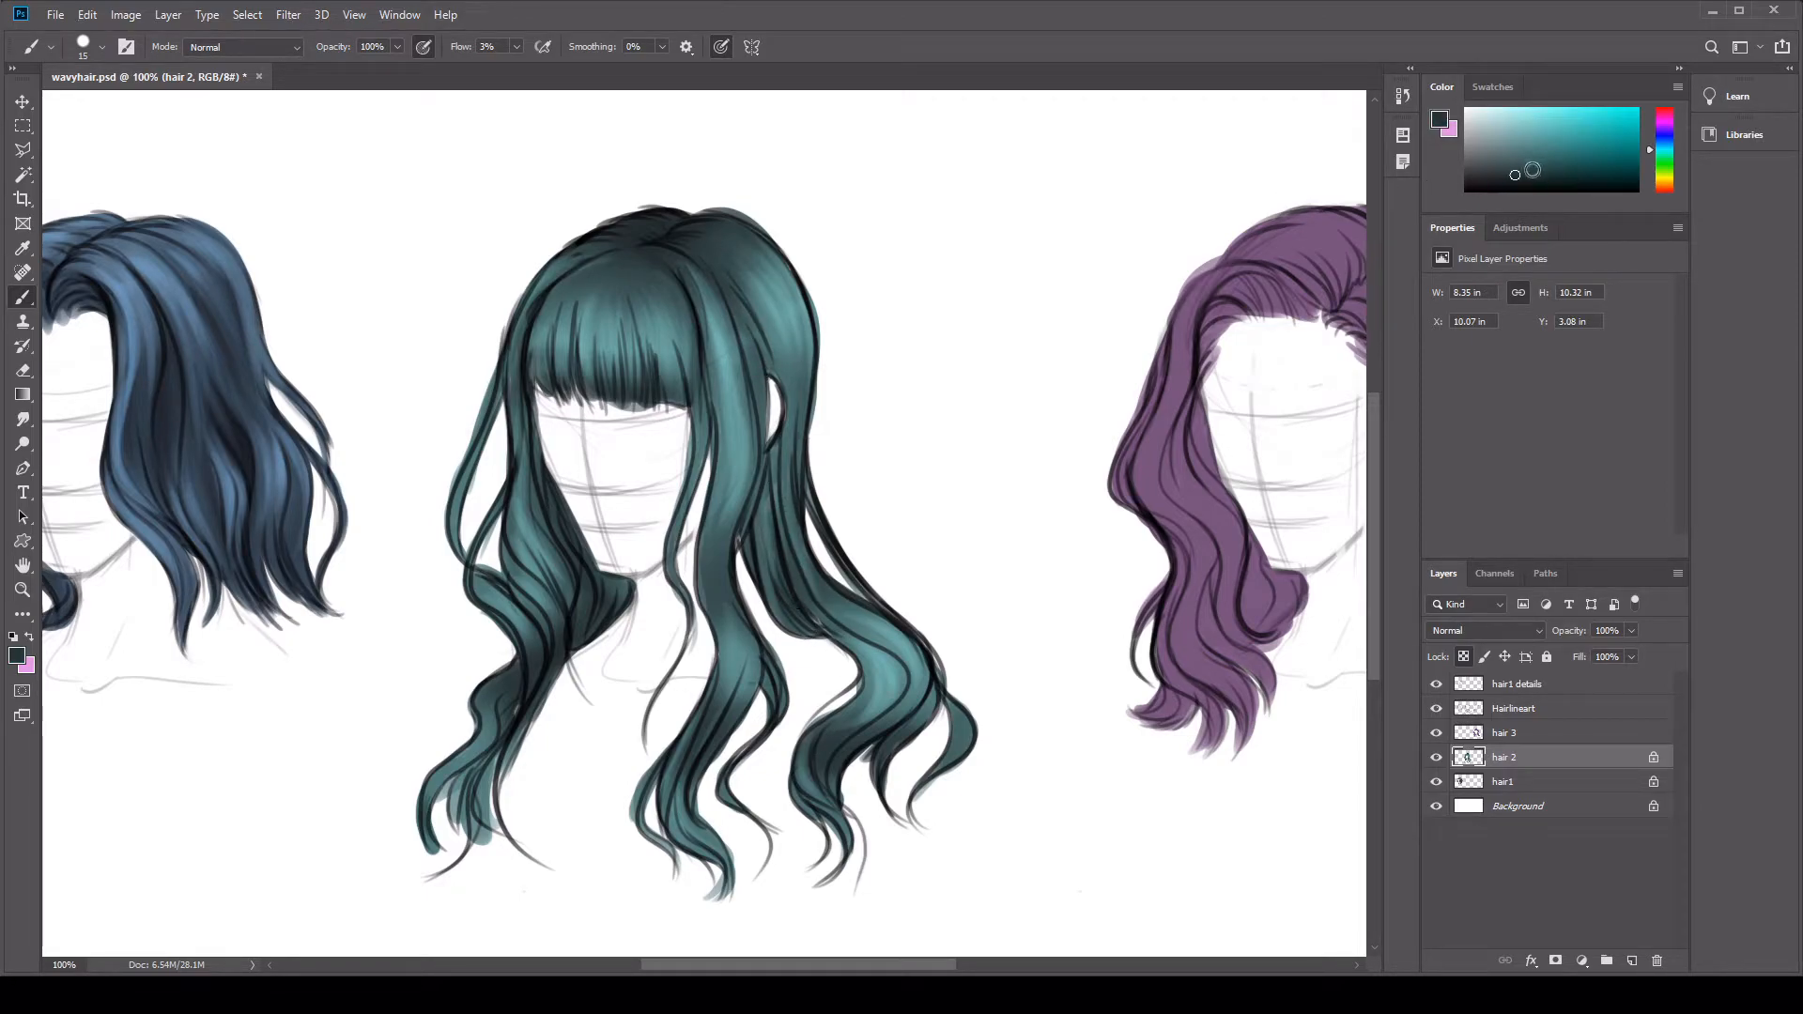
pyautogui.click(1633, 960)
pyautogui.doubleClick(1504, 682)
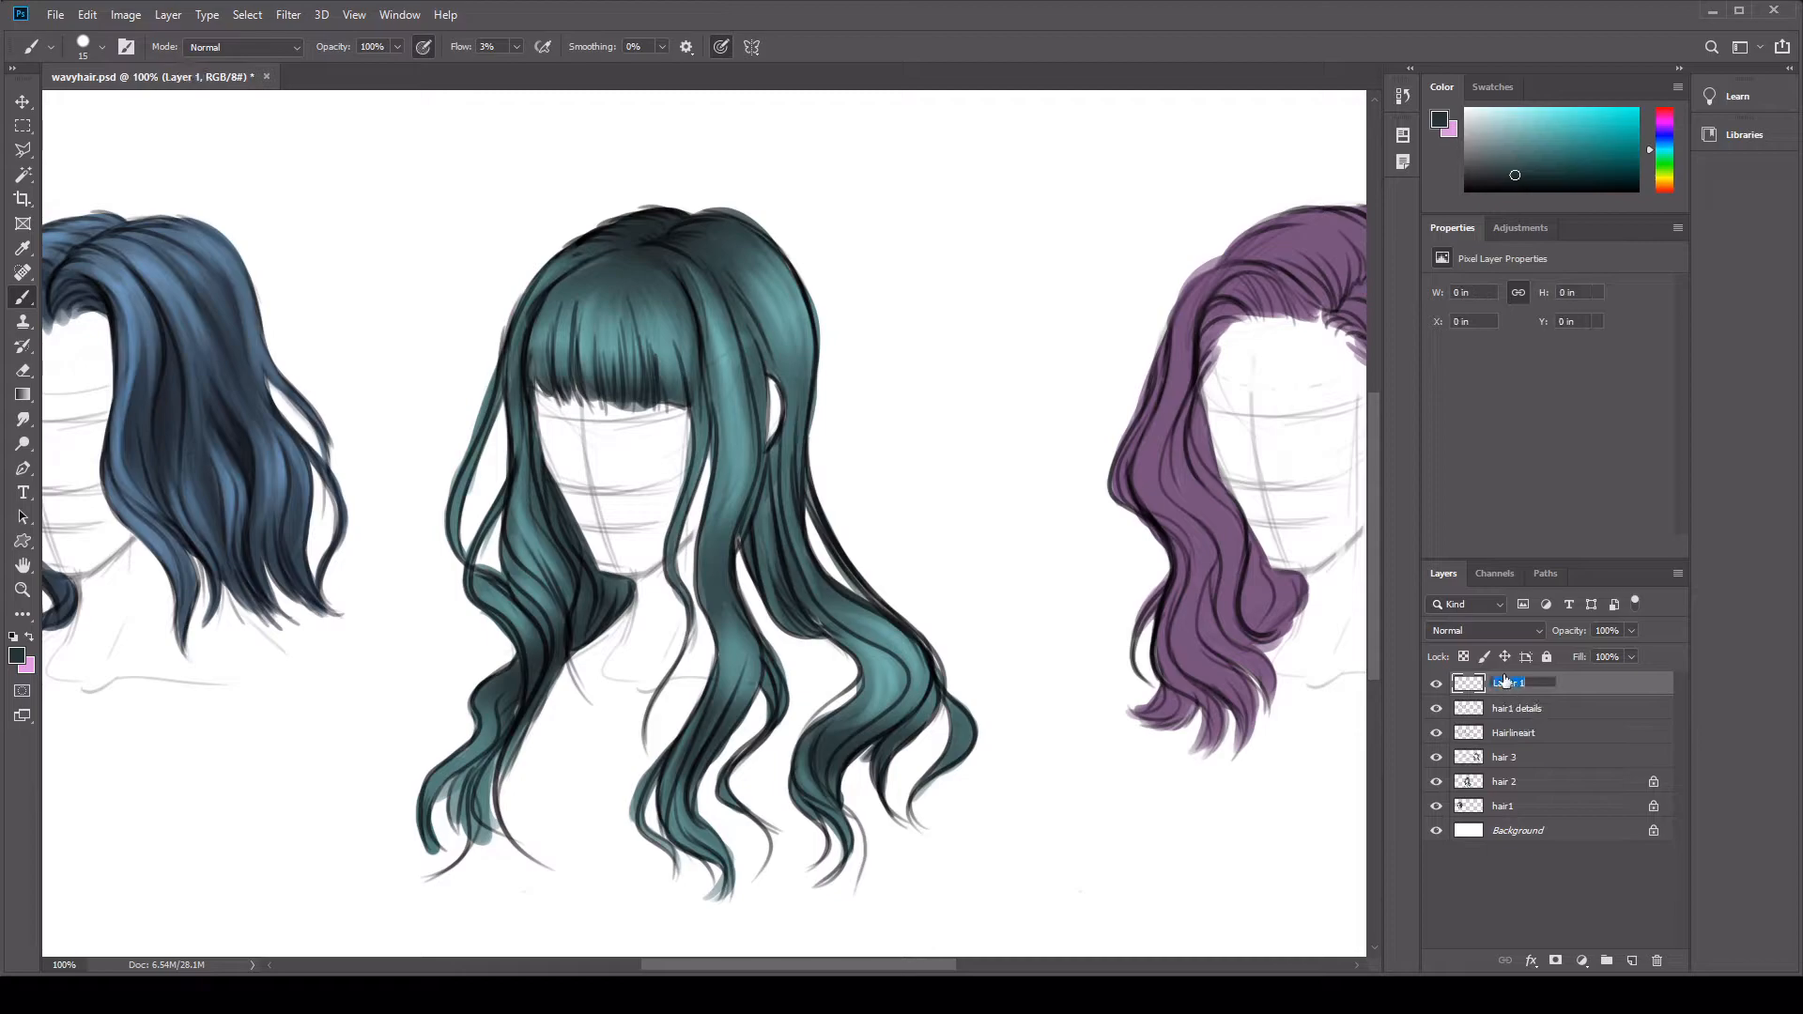
# Step: Paint thin light mint strands across the fringe with a 10 px brush at 11% flow
pyautogui.keyDown('alt'); pyautogui.click(648, 322); pyautogui.keyUp('alt')
pyautogui.click(1530, 120)
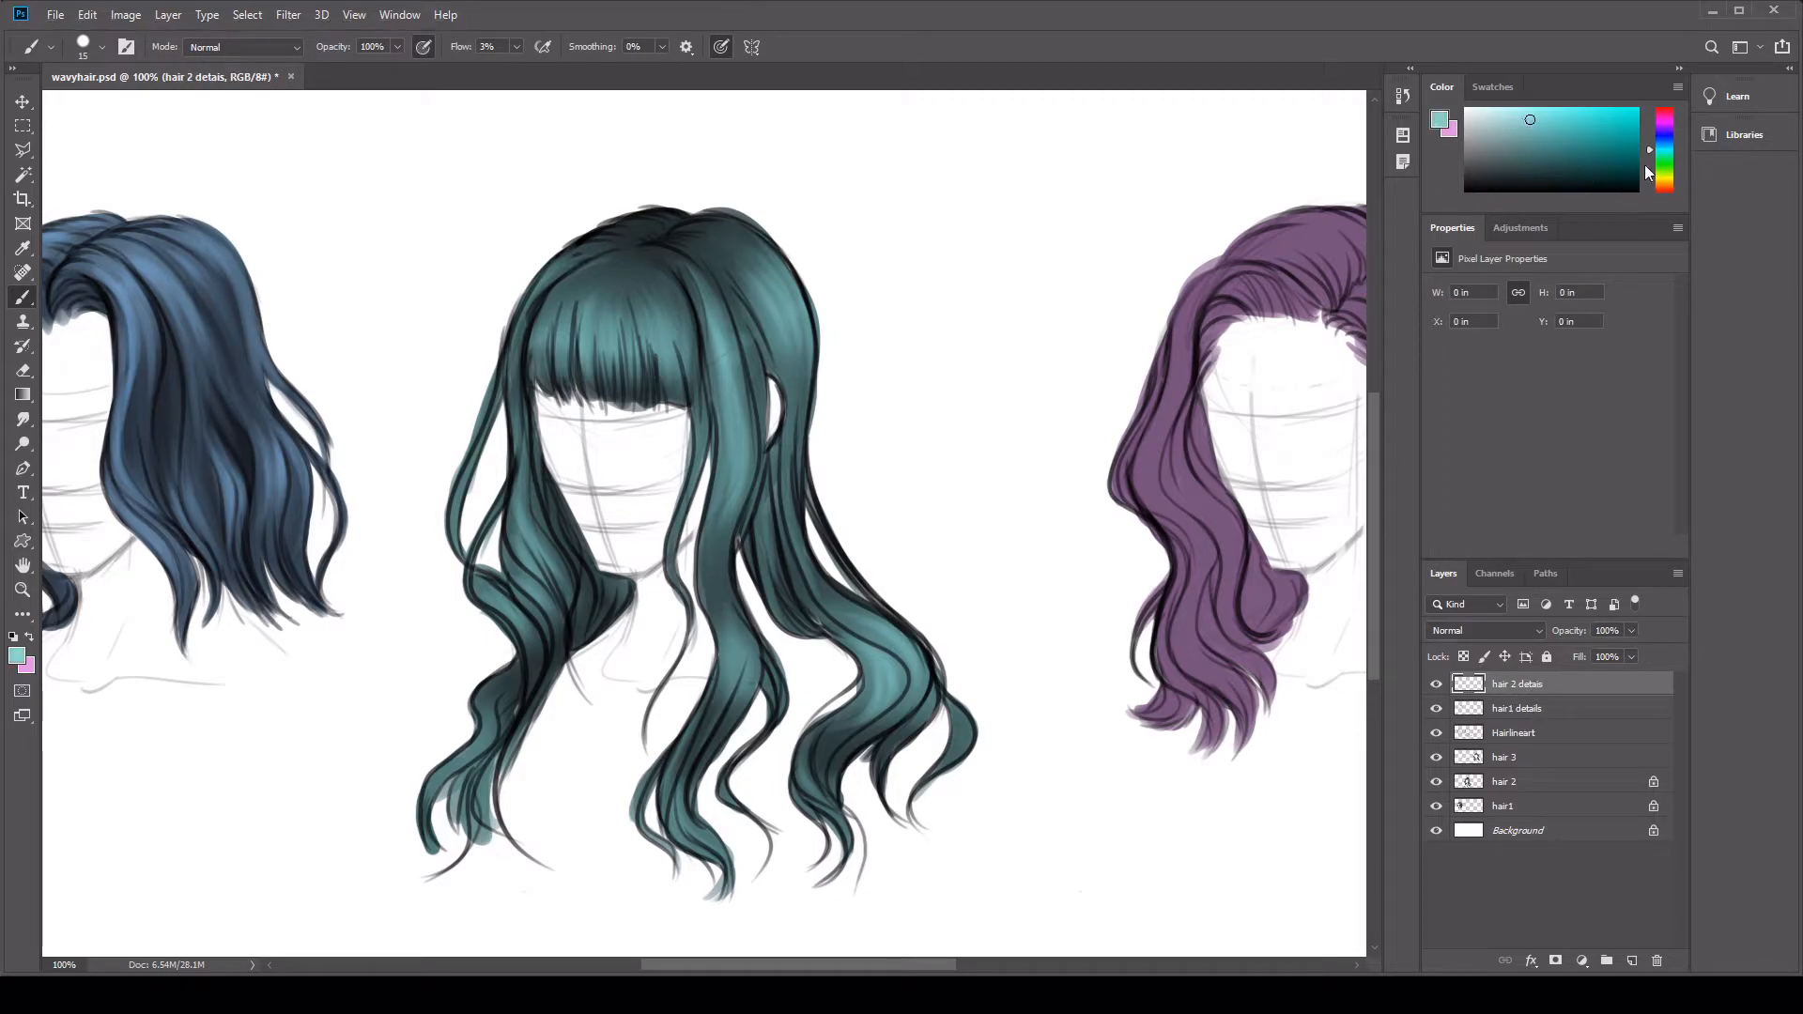
pyautogui.hotkey('ctrl', 'z')
pyautogui.moveTo(647, 308)
pyautogui.mouseDown()
pyautogui.moveTo(655, 361)
pyautogui.moveTo(652, 305)
pyautogui.mouseUp()
pyautogui.press('[')
pyautogui.press('[')
pyautogui.press('[')
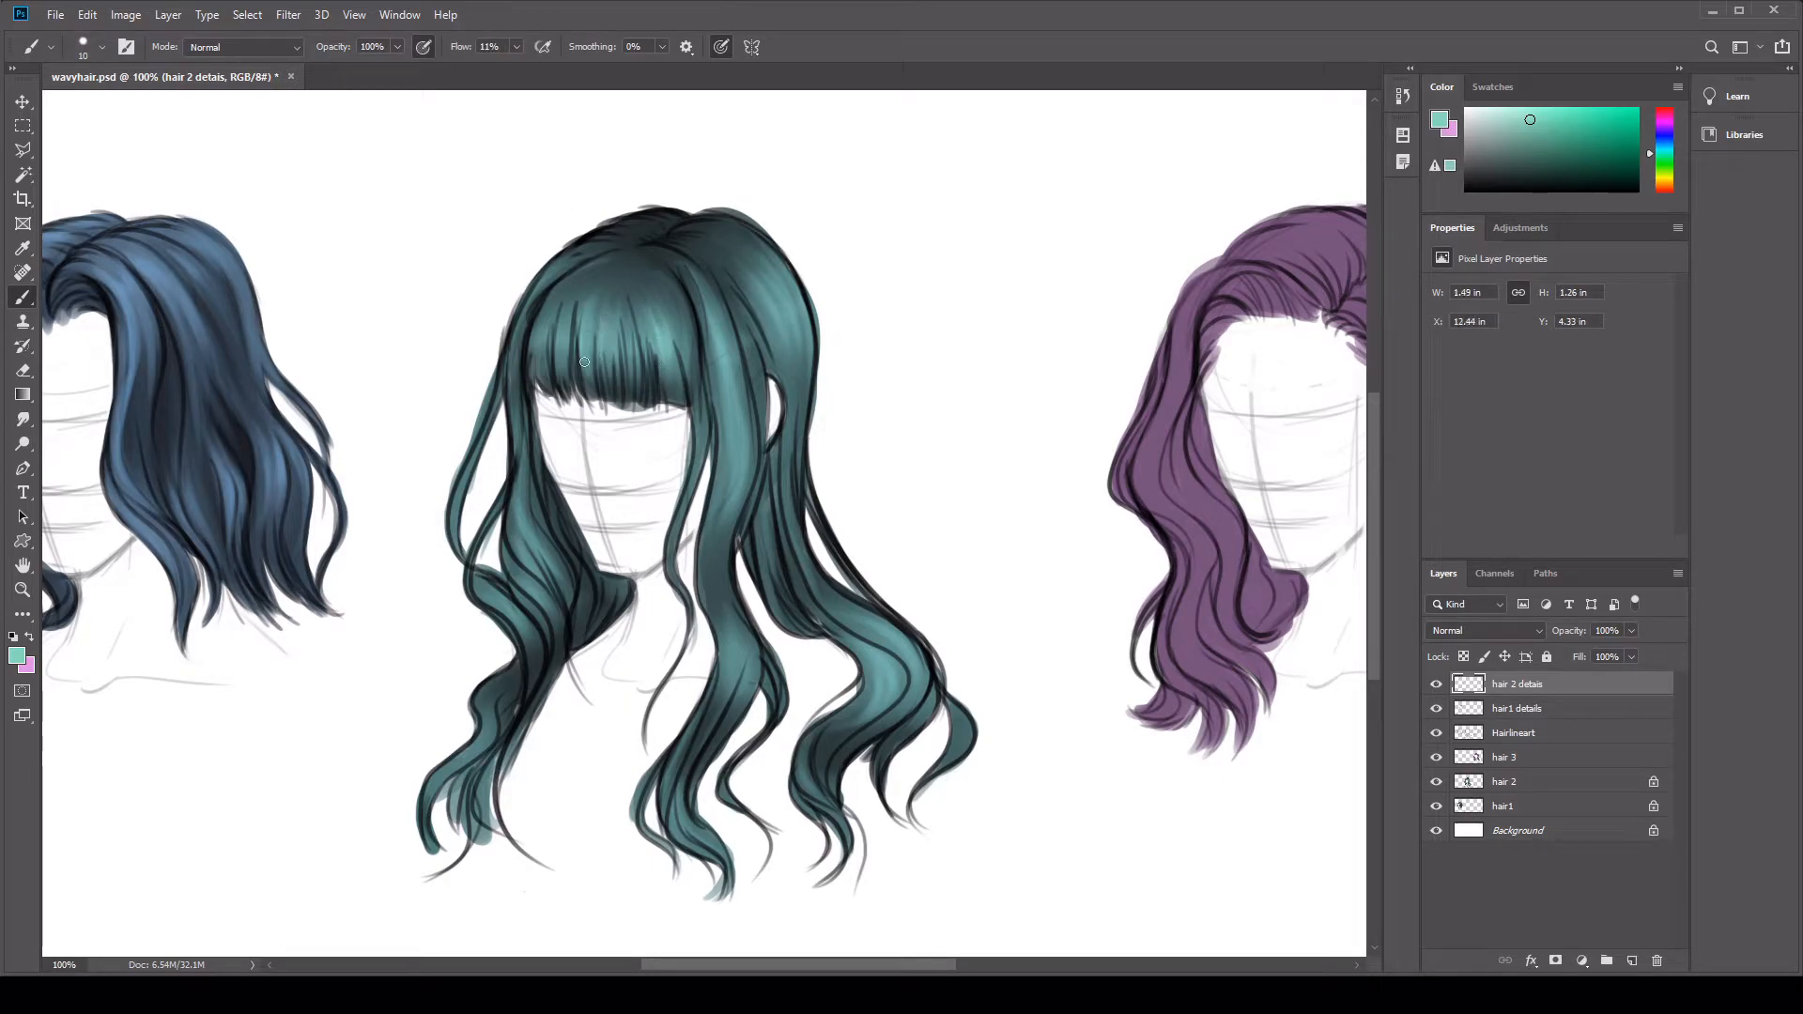
pyautogui.moveTo(556, 305); pyautogui.dragTo(532, 377)
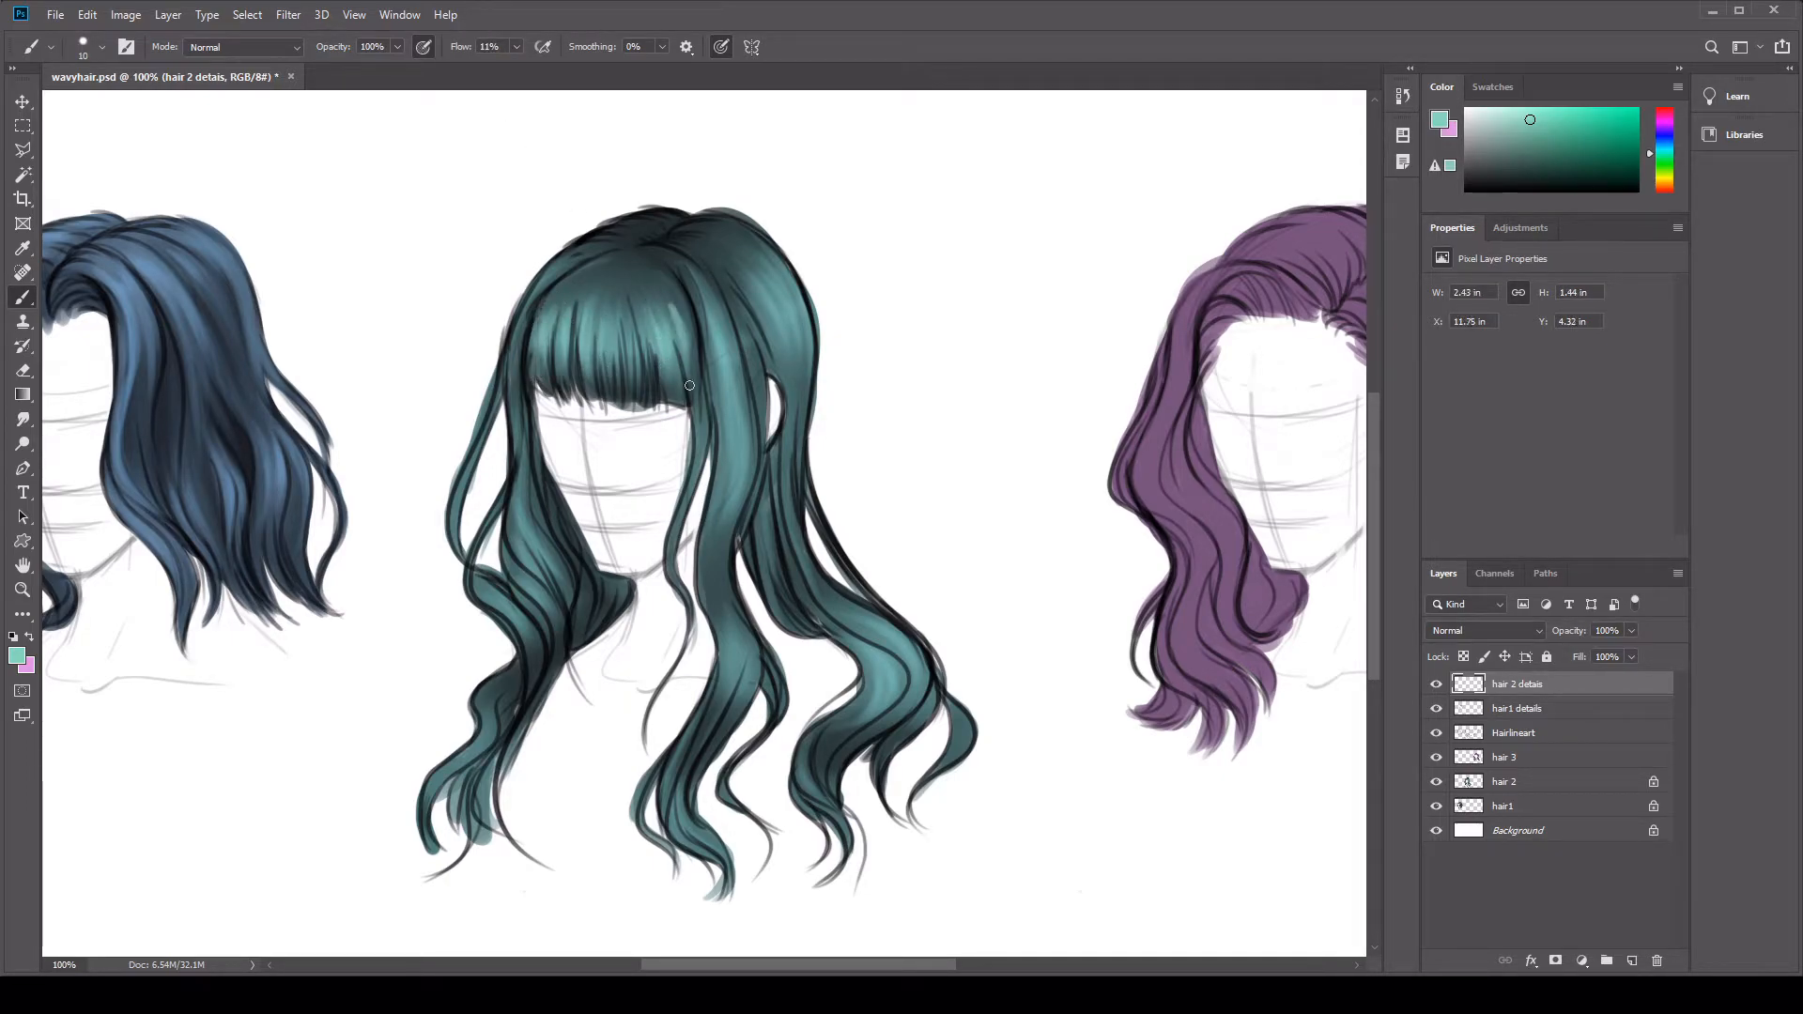
# Step: Draw light mint strands from the fringe's right edge down the long front lock to its tip
pyautogui.moveTo(683, 297); pyautogui.dragTo(690, 501)
pyautogui.moveTo(668, 316)
pyautogui.mouseDown()
pyautogui.moveTo(675, 402)
pyautogui.moveTo(634, 402)
pyautogui.mouseUp()
pyautogui.hotkey('ctrl', 'z')
pyautogui.hotkey('ctrl', 'z')
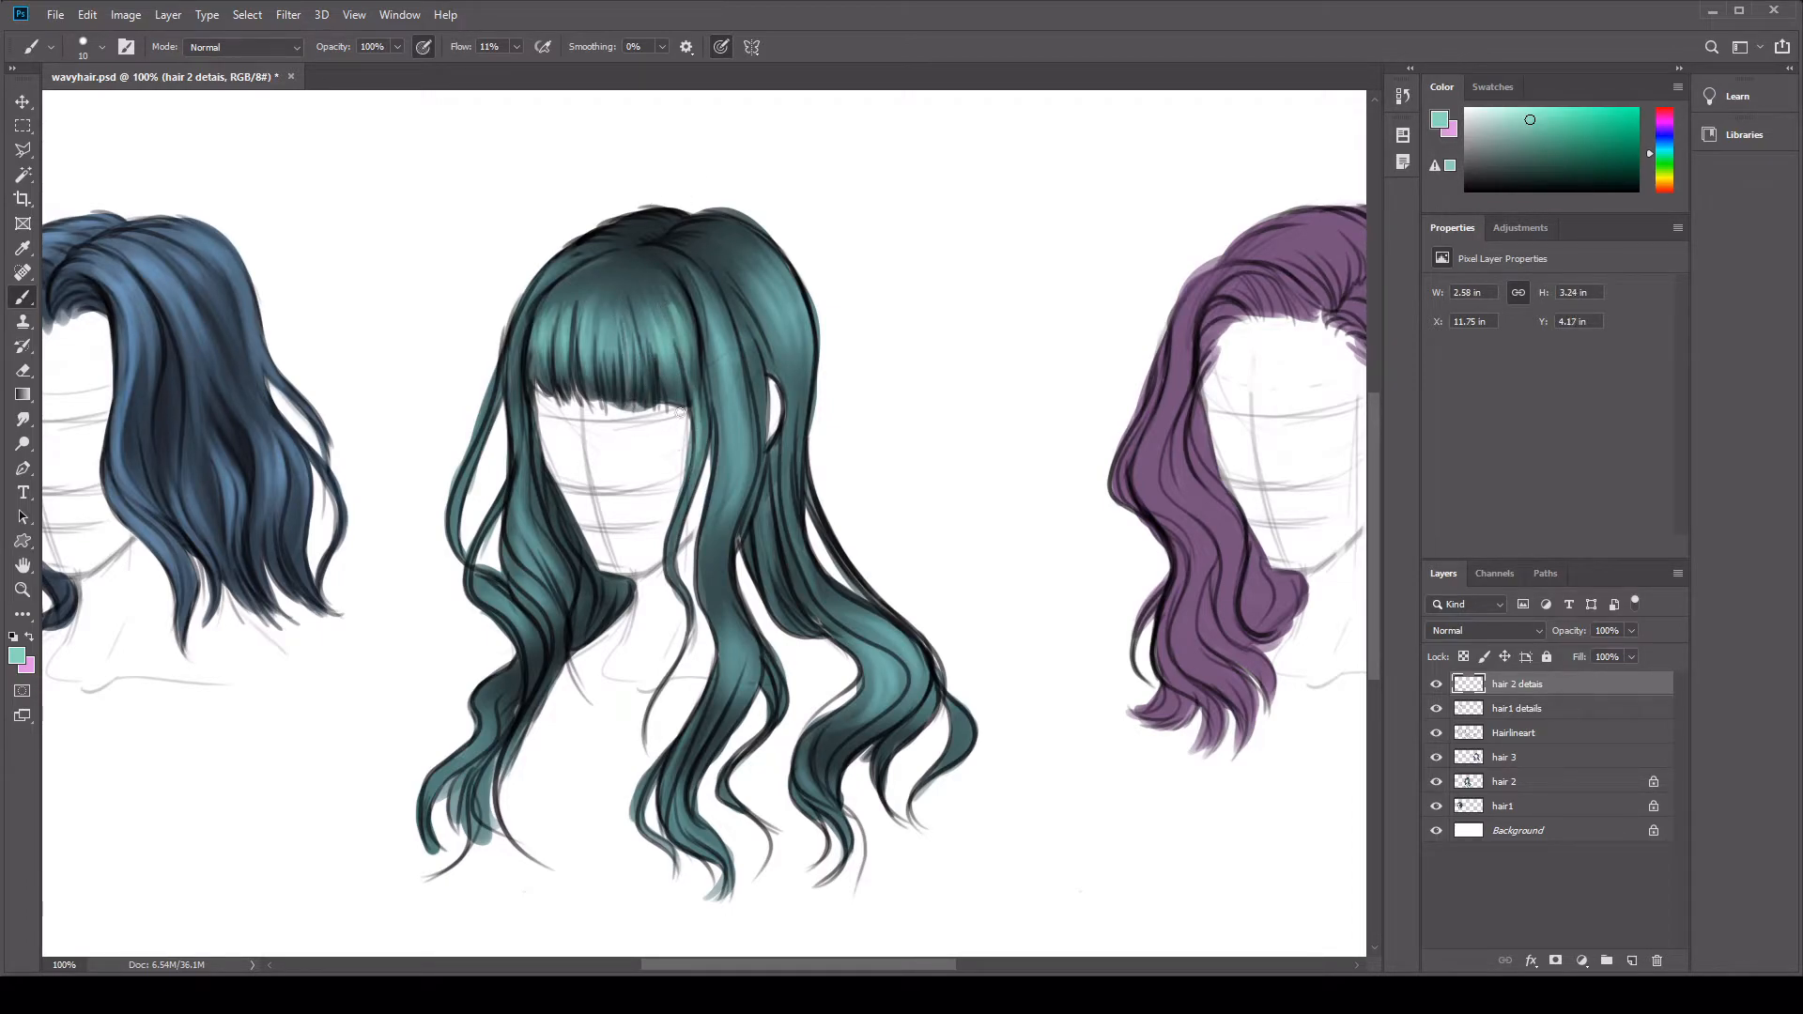
pyautogui.moveTo(675, 269)
pyautogui.mouseDown()
pyautogui.moveTo(731, 421)
pyautogui.moveTo(695, 648)
pyautogui.mouseUp()
pyautogui.moveTo(710, 532)
pyautogui.mouseDown()
pyautogui.moveTo(712, 669)
pyautogui.moveTo(692, 807)
pyautogui.moveTo(673, 817)
pyautogui.moveTo(707, 851)
pyautogui.mouseUp()
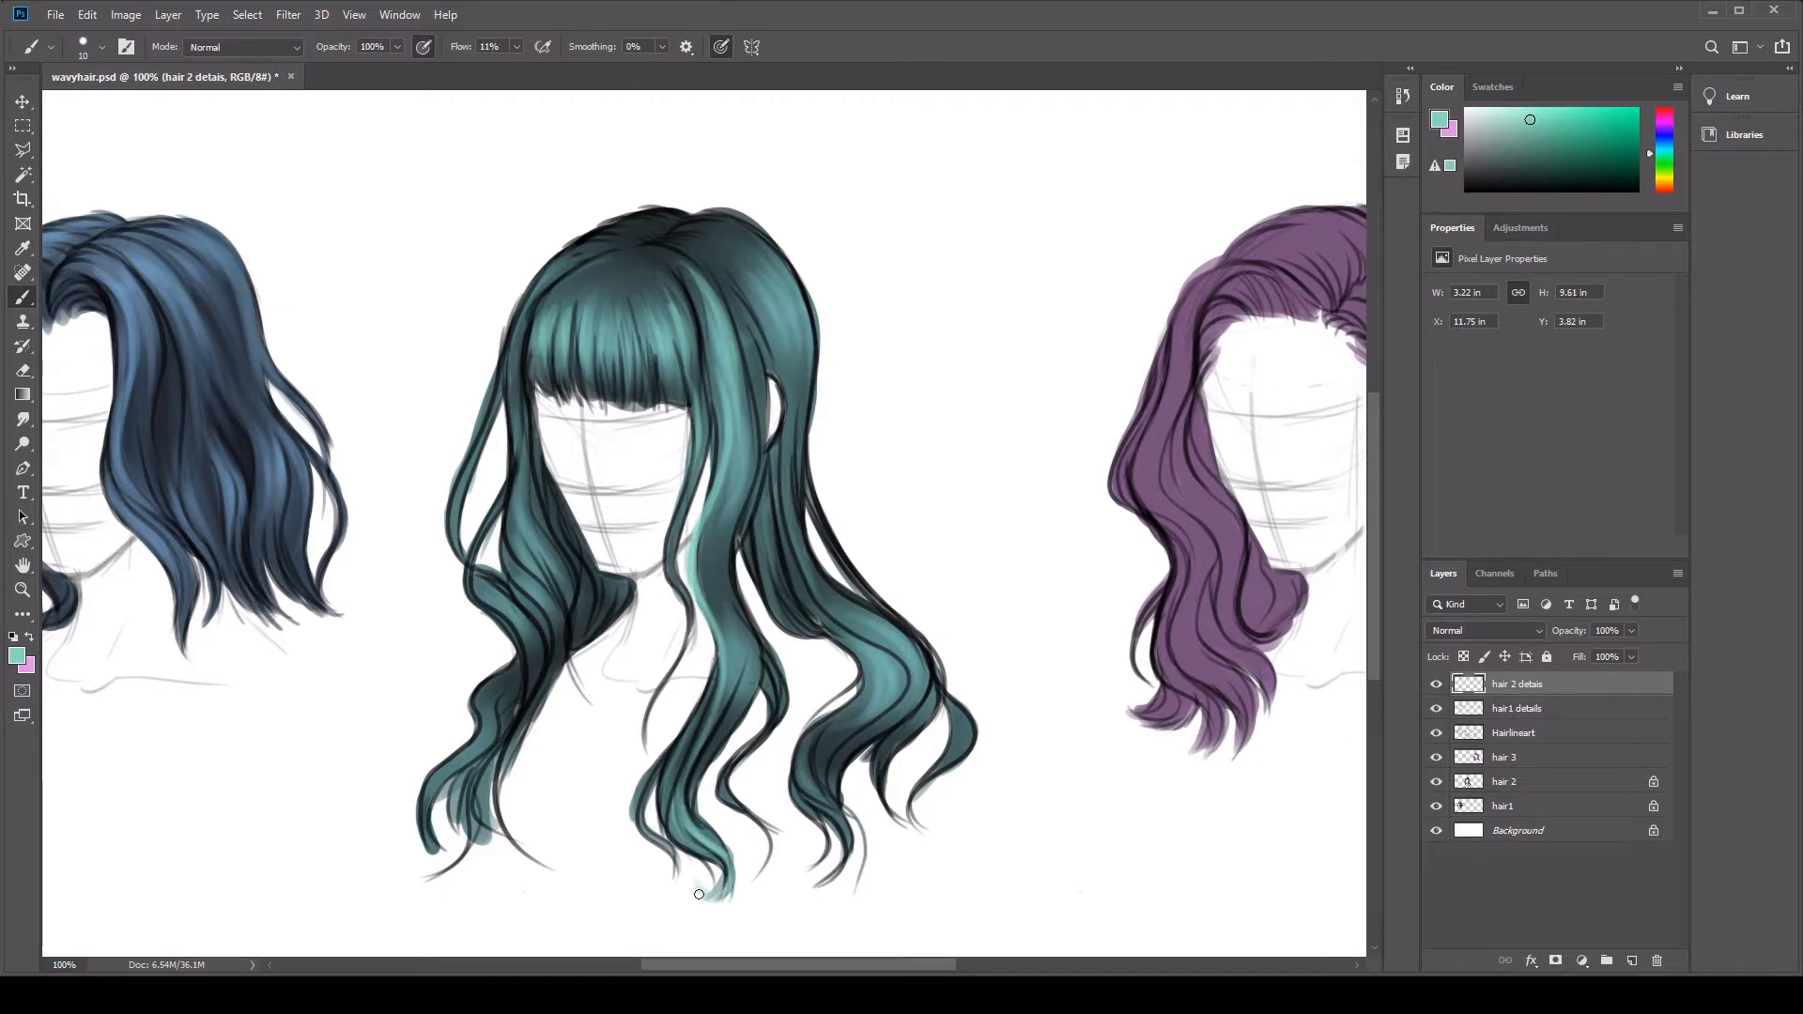
# Step: Paint sampled mid teal with a 30 px brush over the lines of the front lock and the outer right locks
pyautogui.press(']')
pyautogui.press(']')
pyautogui.press(']')
pyautogui.moveTo(717, 612); pyautogui.dragTo(734, 685)
pyautogui.hotkey('ctrl', 'z')
pyautogui.keyDown('alt'); pyautogui.click(724, 638); pyautogui.keyUp('alt')
pyautogui.moveTo(716, 590); pyautogui.dragTo(751, 679)
pyautogui.moveTo(834, 609)
pyautogui.mouseDown()
pyautogui.moveTo(875, 710)
pyautogui.moveTo(907, 670)
pyautogui.mouseUp()
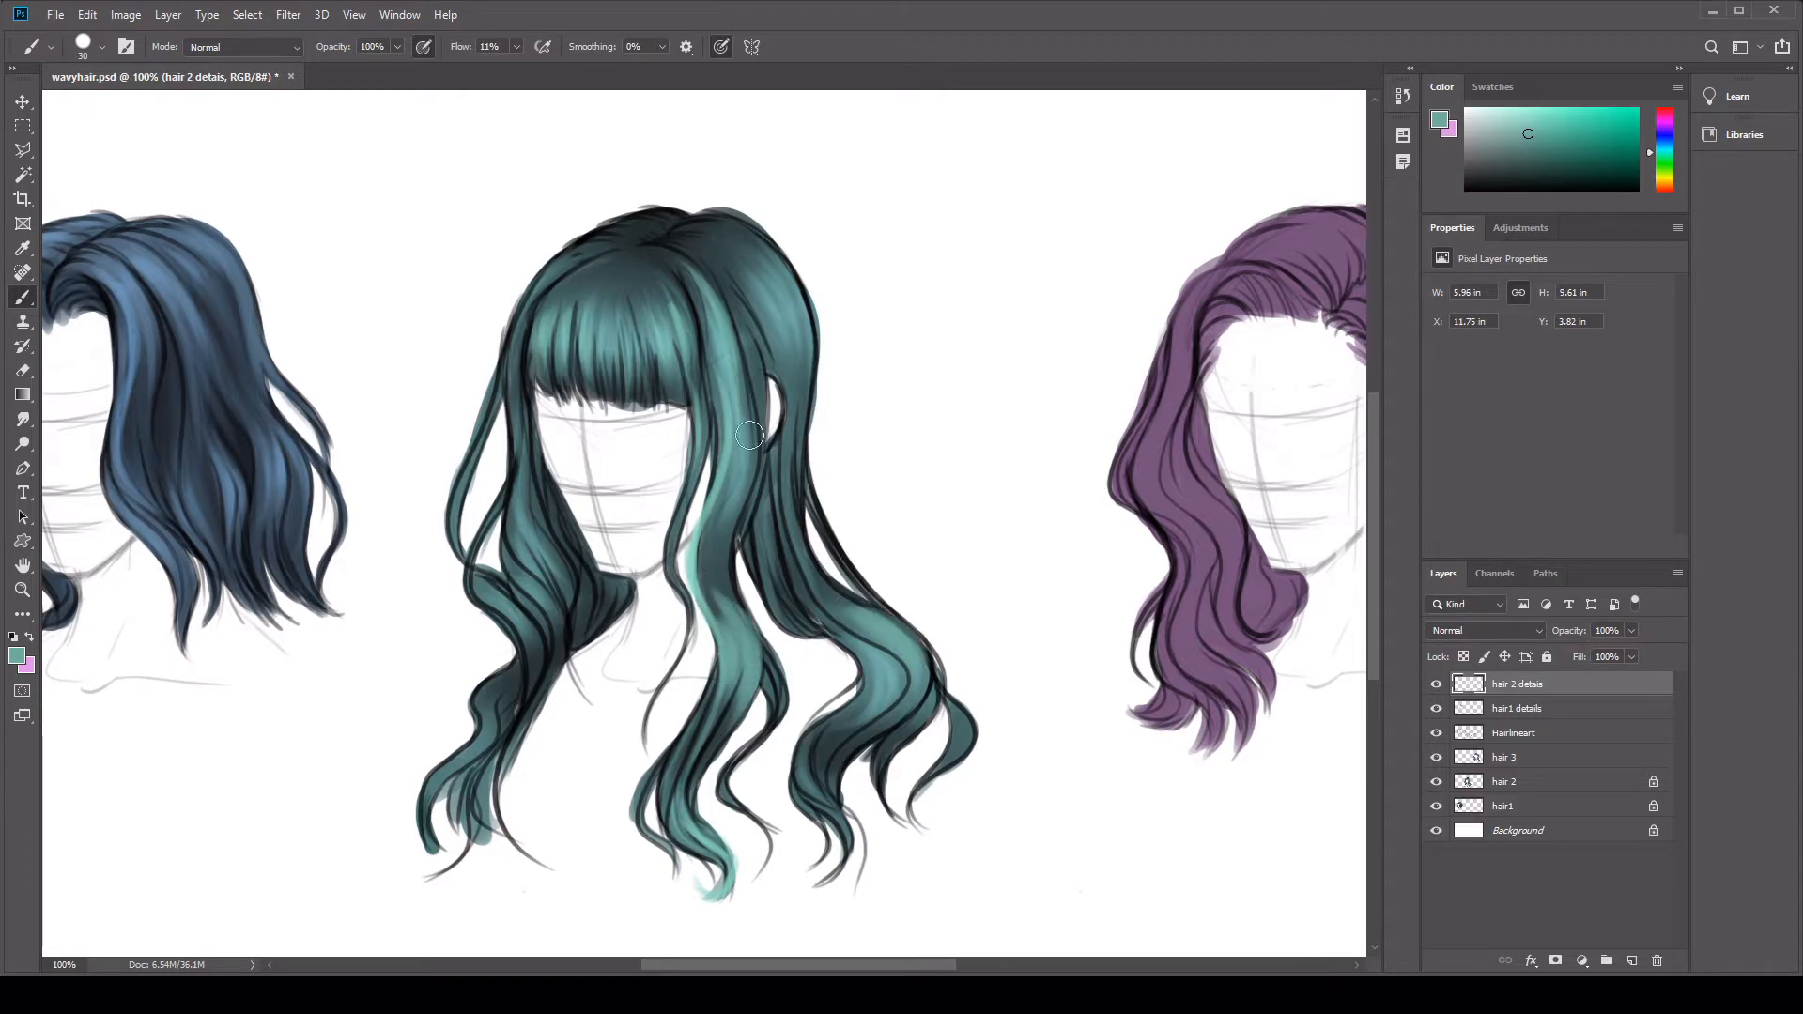
pyautogui.moveTo(808, 494); pyautogui.dragTo(942, 670)
# Step: Sample the light mint and draw 9 px strands on the right side, left locks, front lock tips and right curls
pyautogui.keyDown('alt'); pyautogui.click(696, 560); pyautogui.keyUp('alt')
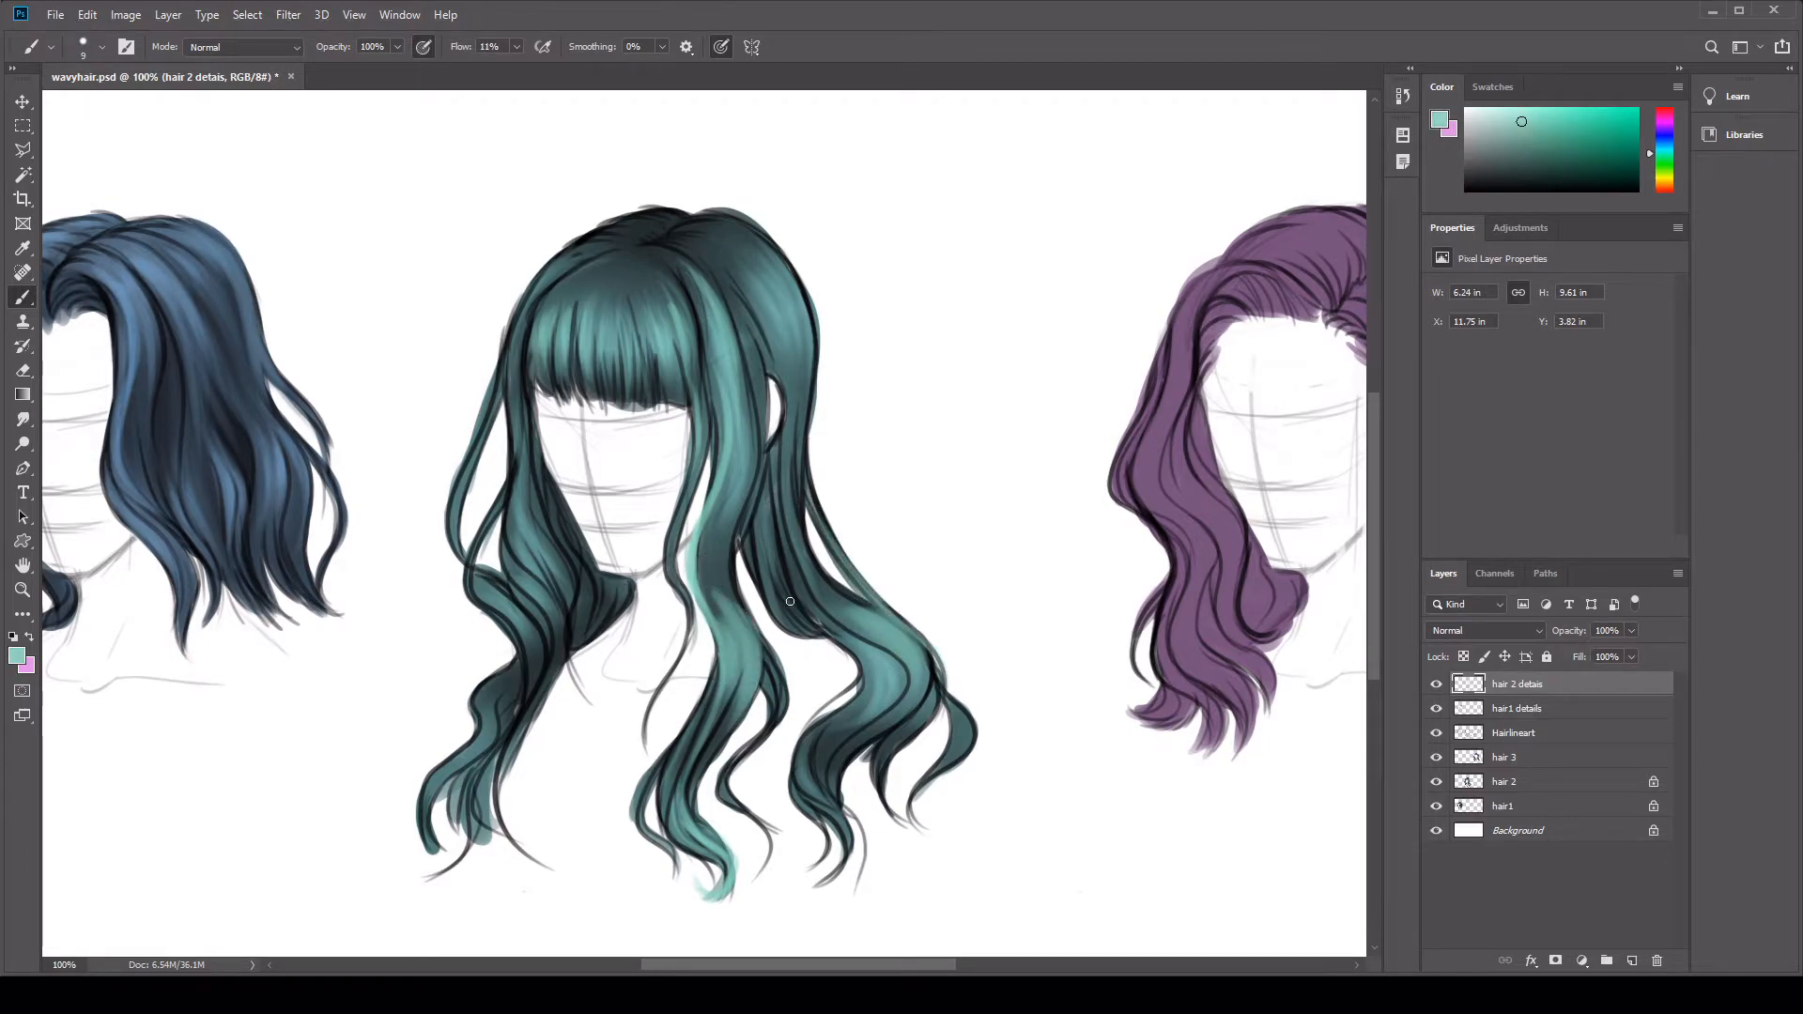
pyautogui.moveTo(772, 319)
pyautogui.mouseDown()
pyautogui.moveTo(800, 263)
pyautogui.moveTo(815, 333)
pyautogui.mouseUp()
pyautogui.moveTo(518, 283)
pyautogui.mouseDown()
pyautogui.moveTo(507, 433)
pyautogui.moveTo(448, 516)
pyautogui.mouseUp()
pyautogui.moveTo(474, 584); pyautogui.dragTo(497, 509)
pyautogui.moveTo(517, 496)
pyautogui.mouseDown()
pyautogui.moveTo(556, 620)
pyautogui.moveTo(445, 774)
pyautogui.moveTo(425, 834)
pyautogui.mouseUp()
pyautogui.moveTo(672, 785)
pyautogui.mouseDown()
pyautogui.moveTo(727, 874)
pyautogui.moveTo(634, 842)
pyautogui.mouseUp()
pyautogui.moveTo(670, 747); pyautogui.dragTo(643, 785)
pyautogui.moveTo(810, 736); pyautogui.dragTo(818, 807)
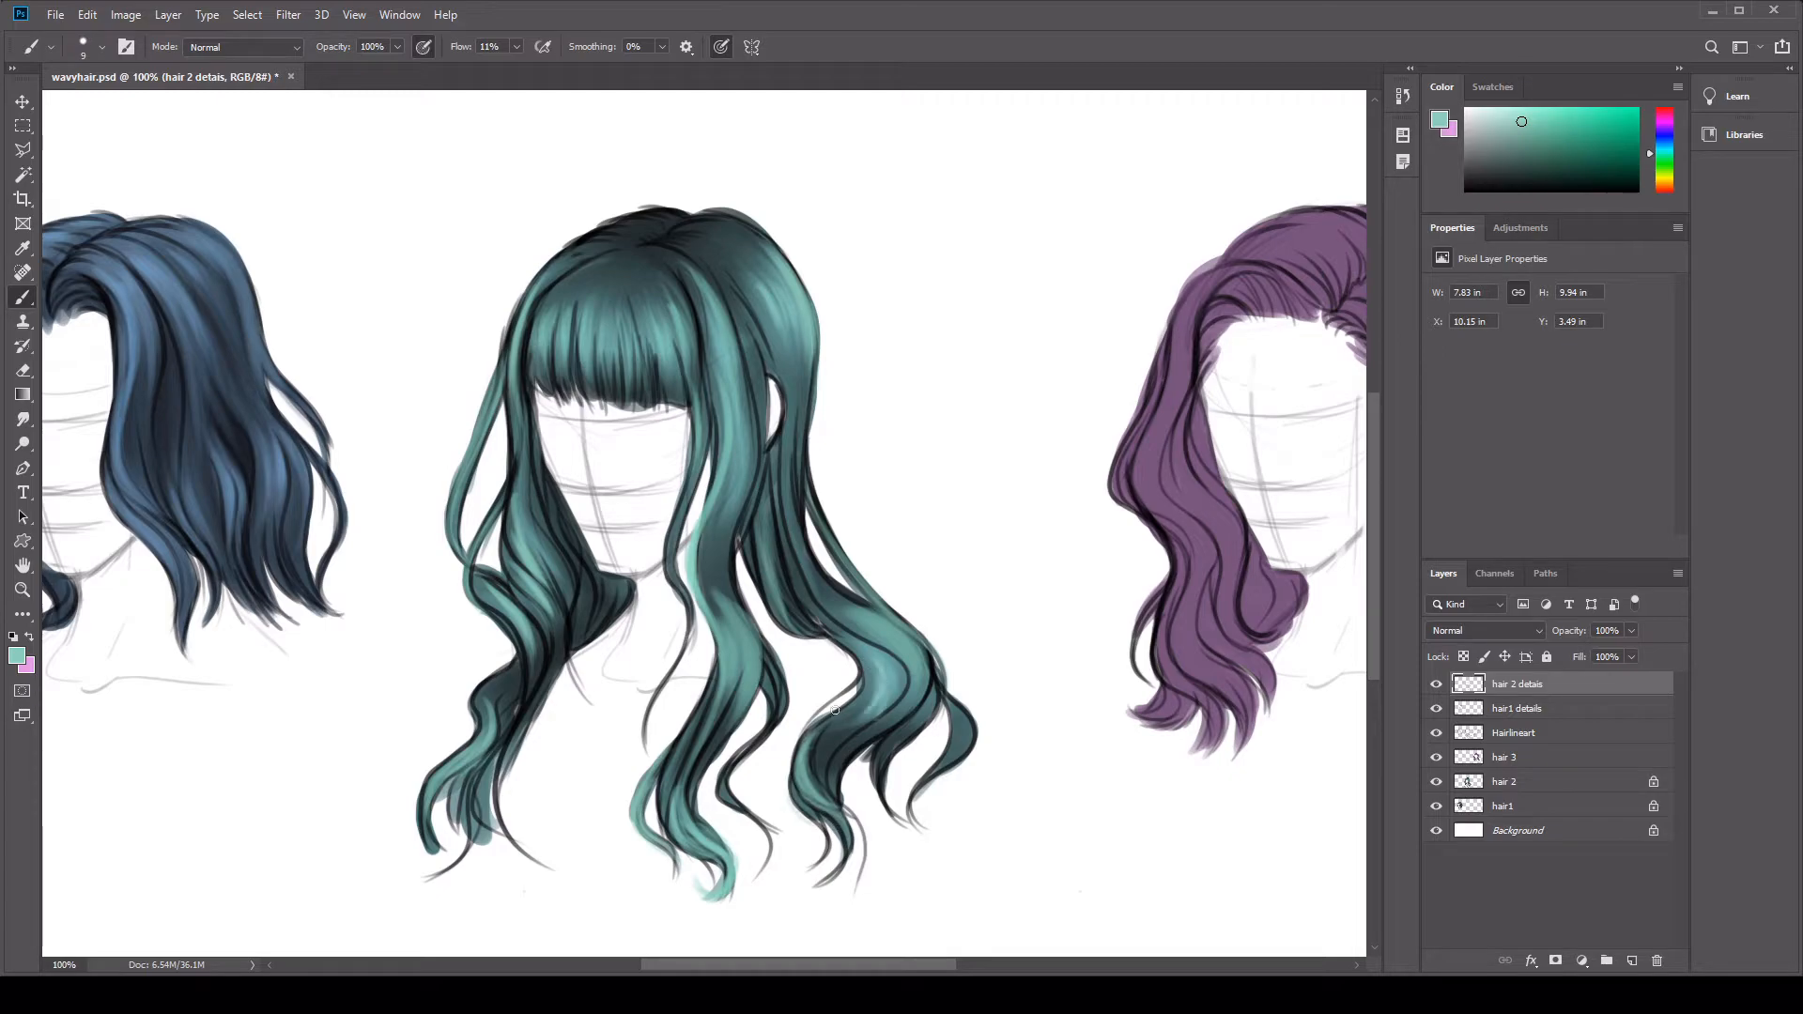
pyautogui.moveTo(791, 569); pyautogui.dragTo(906, 698)
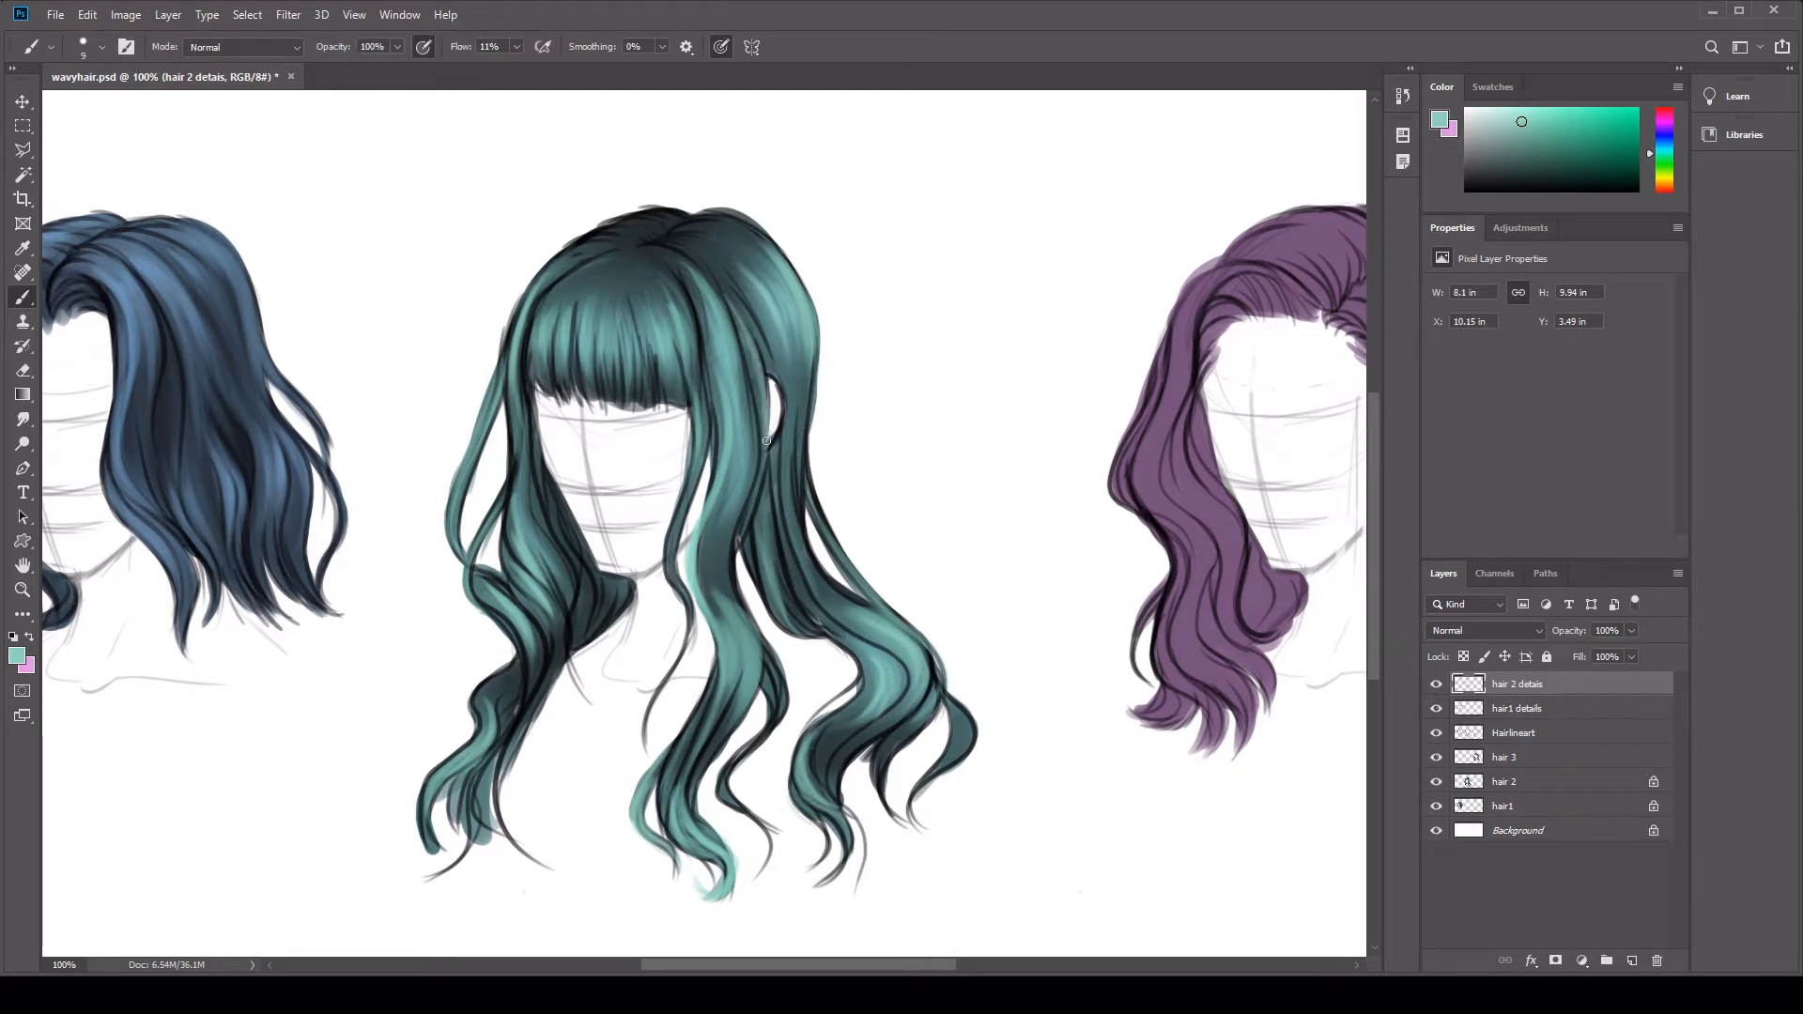
pyautogui.moveTo(766, 456); pyautogui.dragTo(850, 624)
pyautogui.hotkey('ctrl', 'z')
pyautogui.hotkey('ctrl', 'z')
# Step: Blend the lines between the crown and front lock with a sampled dark teal and a 25 px brush
pyautogui.keyDown('alt'); pyautogui.click(737, 269); pyautogui.keyUp('alt')
pyautogui.press(']')
pyautogui.press(']')
pyautogui.press(']')
pyautogui.press(']')
pyautogui.moveTo(741, 286); pyautogui.dragTo(774, 355)
pyautogui.moveTo(712, 261)
pyautogui.mouseDown()
pyautogui.moveTo(787, 303)
pyautogui.moveTo(757, 355)
pyautogui.mouseUp()
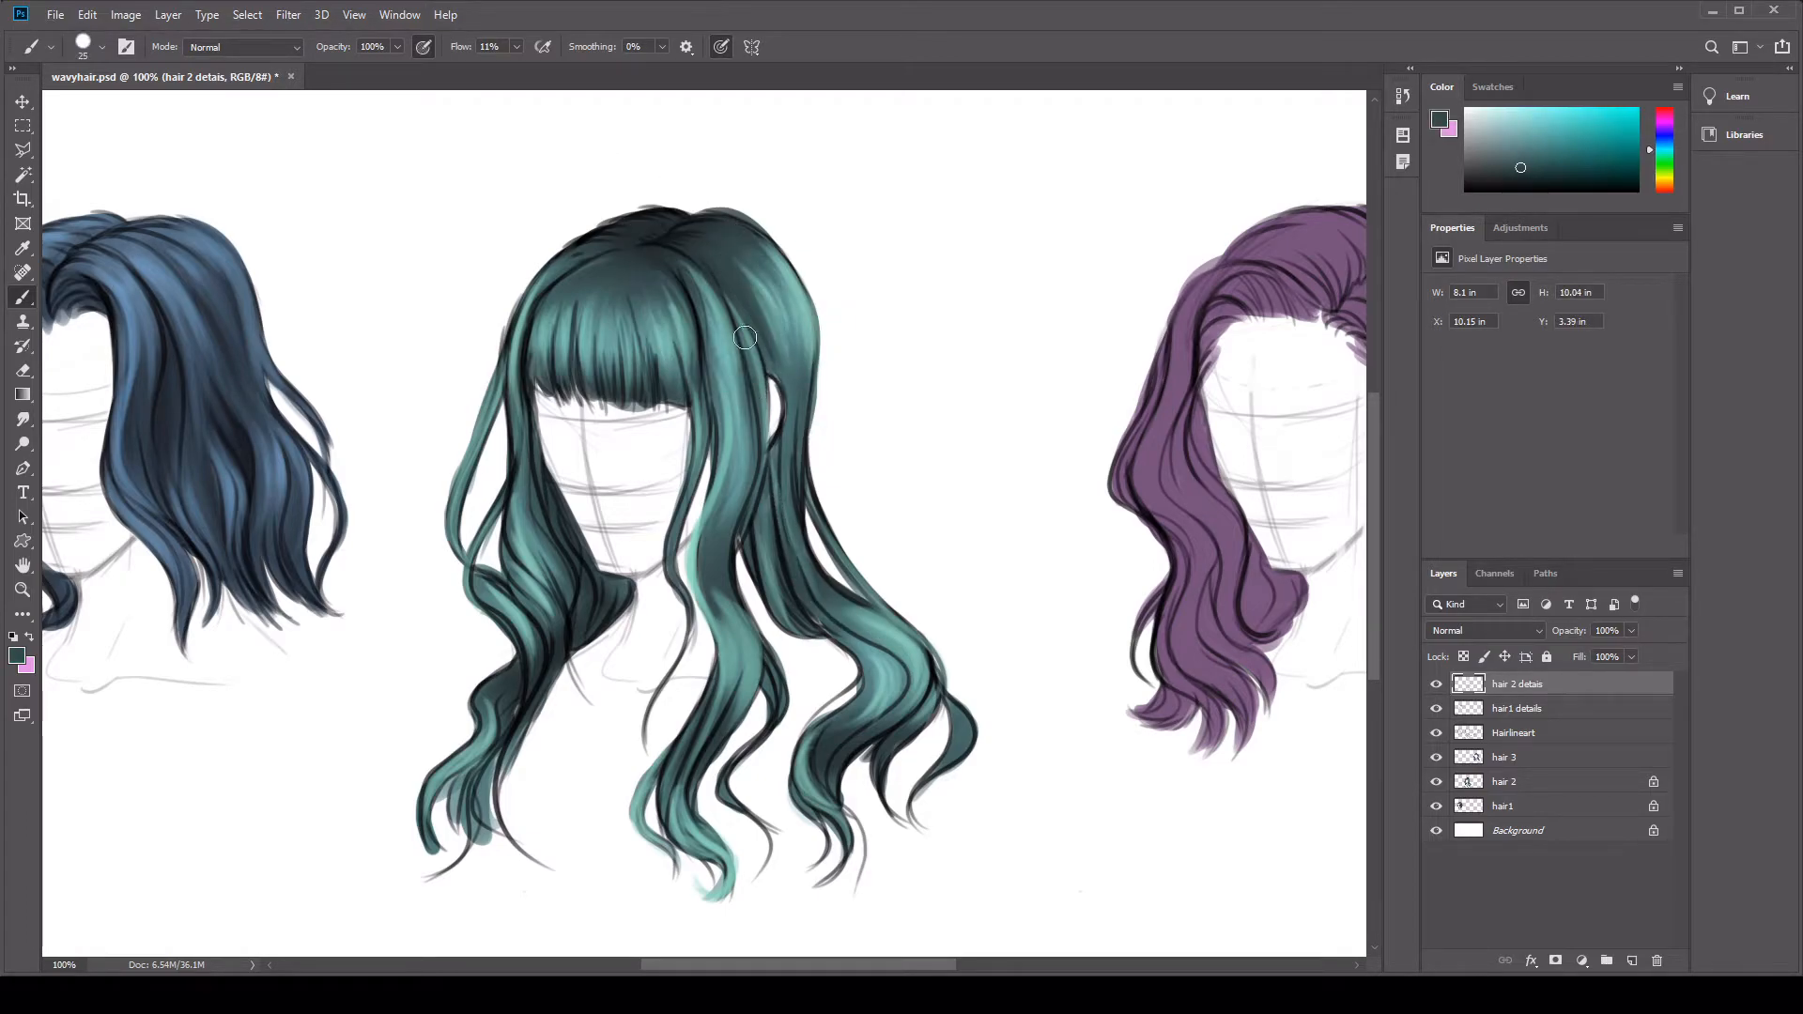
# Step: Draw thin dark teal strands along the right outline of the crown with a 9 px brush
pyautogui.press('[')
pyautogui.press('[')
pyautogui.press('[')
pyautogui.moveTo(749, 223); pyautogui.dragTo(818, 317)
pyautogui.moveTo(787, 250); pyautogui.dragTo(821, 384)
pyautogui.moveTo(813, 293); pyautogui.dragTo(818, 431)
# Step: Raise the brush flow to 37% and draw loose dark teal strands falling outside the right locks
pyautogui.moveTo(525, 66); pyautogui.dragTo(556, 69)
pyautogui.moveTo(813, 312); pyautogui.dragTo(825, 435)
pyautogui.moveTo(821, 361); pyautogui.dragTo(887, 590)
pyautogui.moveTo(825, 452); pyautogui.dragTo(889, 584)
pyautogui.moveTo(810, 477); pyautogui.dragTo(980, 712)
# Step: Draw loose dark teal strands around the left side lock and along the left inner lock
pyautogui.moveTo(503, 329); pyautogui.dragTo(439, 548)
pyautogui.moveTo(508, 423); pyautogui.dragTo(475, 540)
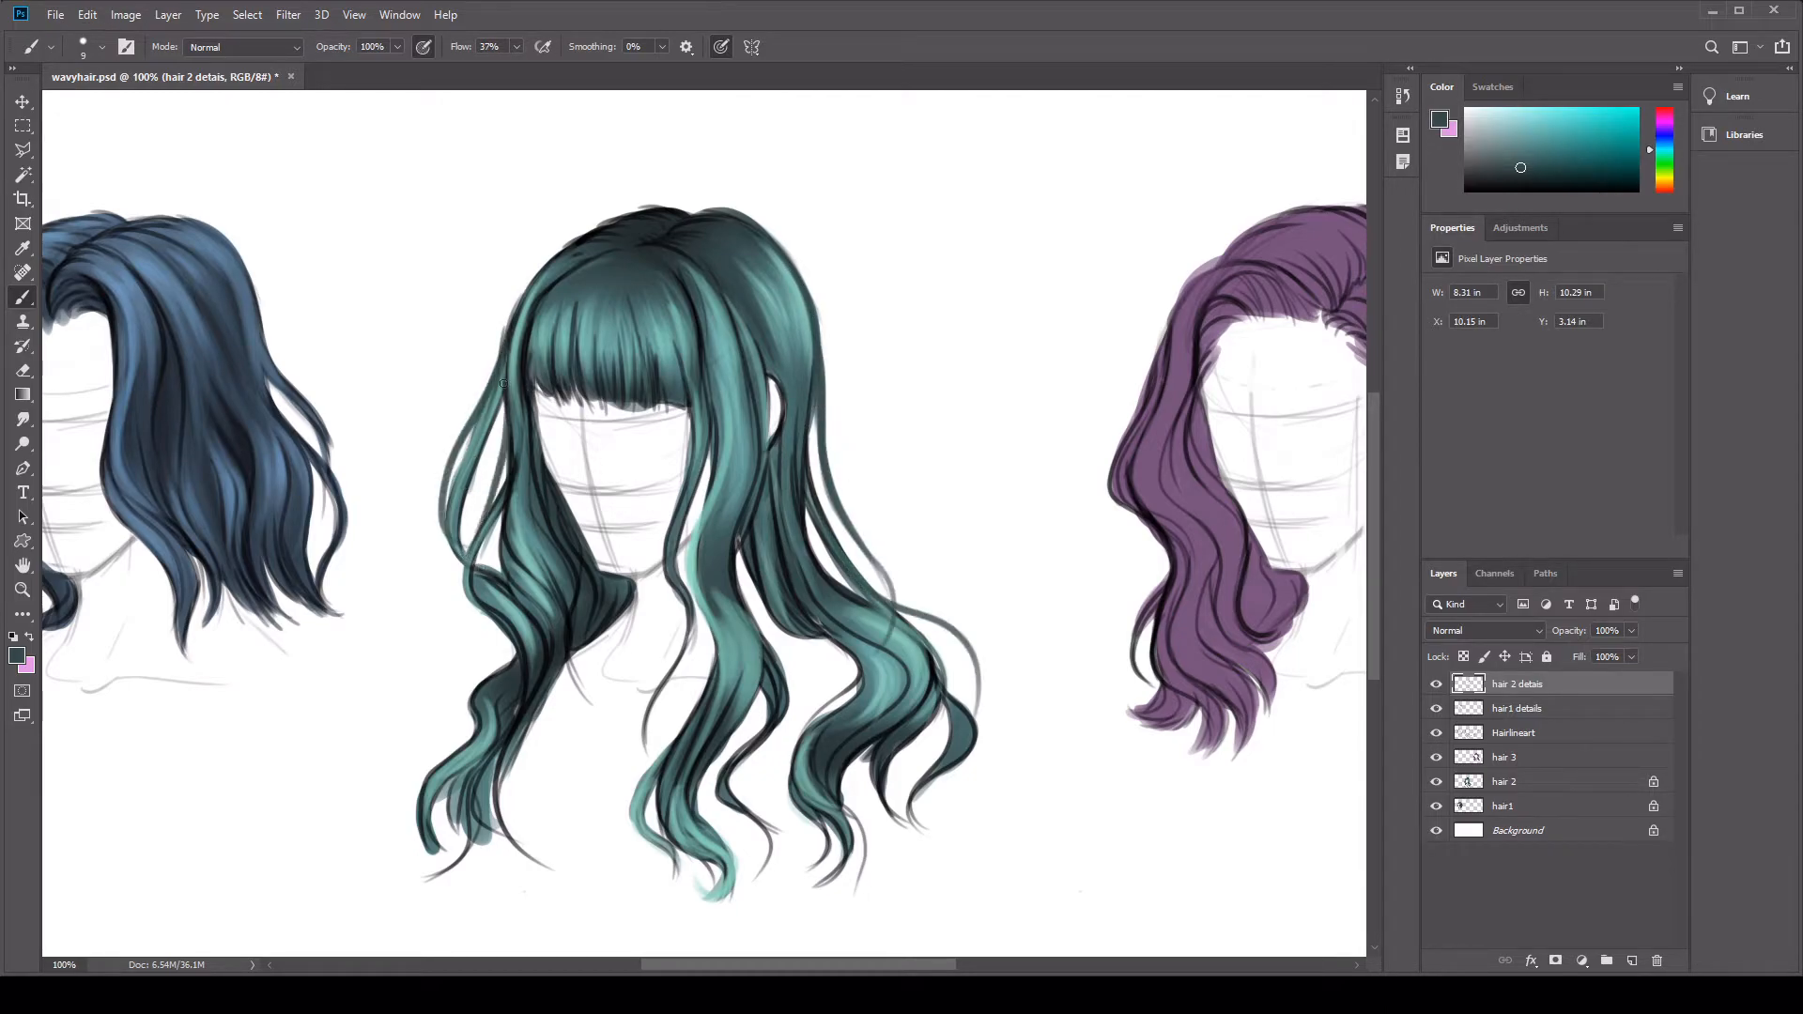
pyautogui.moveTo(516, 424); pyautogui.dragTo(511, 508)
pyautogui.moveTo(515, 362)
pyautogui.mouseDown()
pyautogui.moveTo(513, 420)
pyautogui.moveTo(579, 623)
pyautogui.mouseUp()
# Step: Paint strands in a teal sampled from the front lock over the left inner lock and fringe side, and sample the background white
pyautogui.keyDown('alt'); pyautogui.click(728, 468); pyautogui.keyUp('alt')
pyautogui.moveTo(532, 436); pyautogui.dragTo(579, 640)
pyautogui.moveTo(556, 284); pyautogui.dragTo(535, 381)
pyautogui.moveTo(553, 306); pyautogui.dragTo(528, 393)
pyautogui.moveTo(561, 281); pyautogui.dragTo(527, 358)
pyautogui.moveTo(570, 254); pyautogui.dragTo(521, 322)
pyautogui.keyDown('alt'); pyautogui.click(490, 361); pyautogui.keyUp('alt')
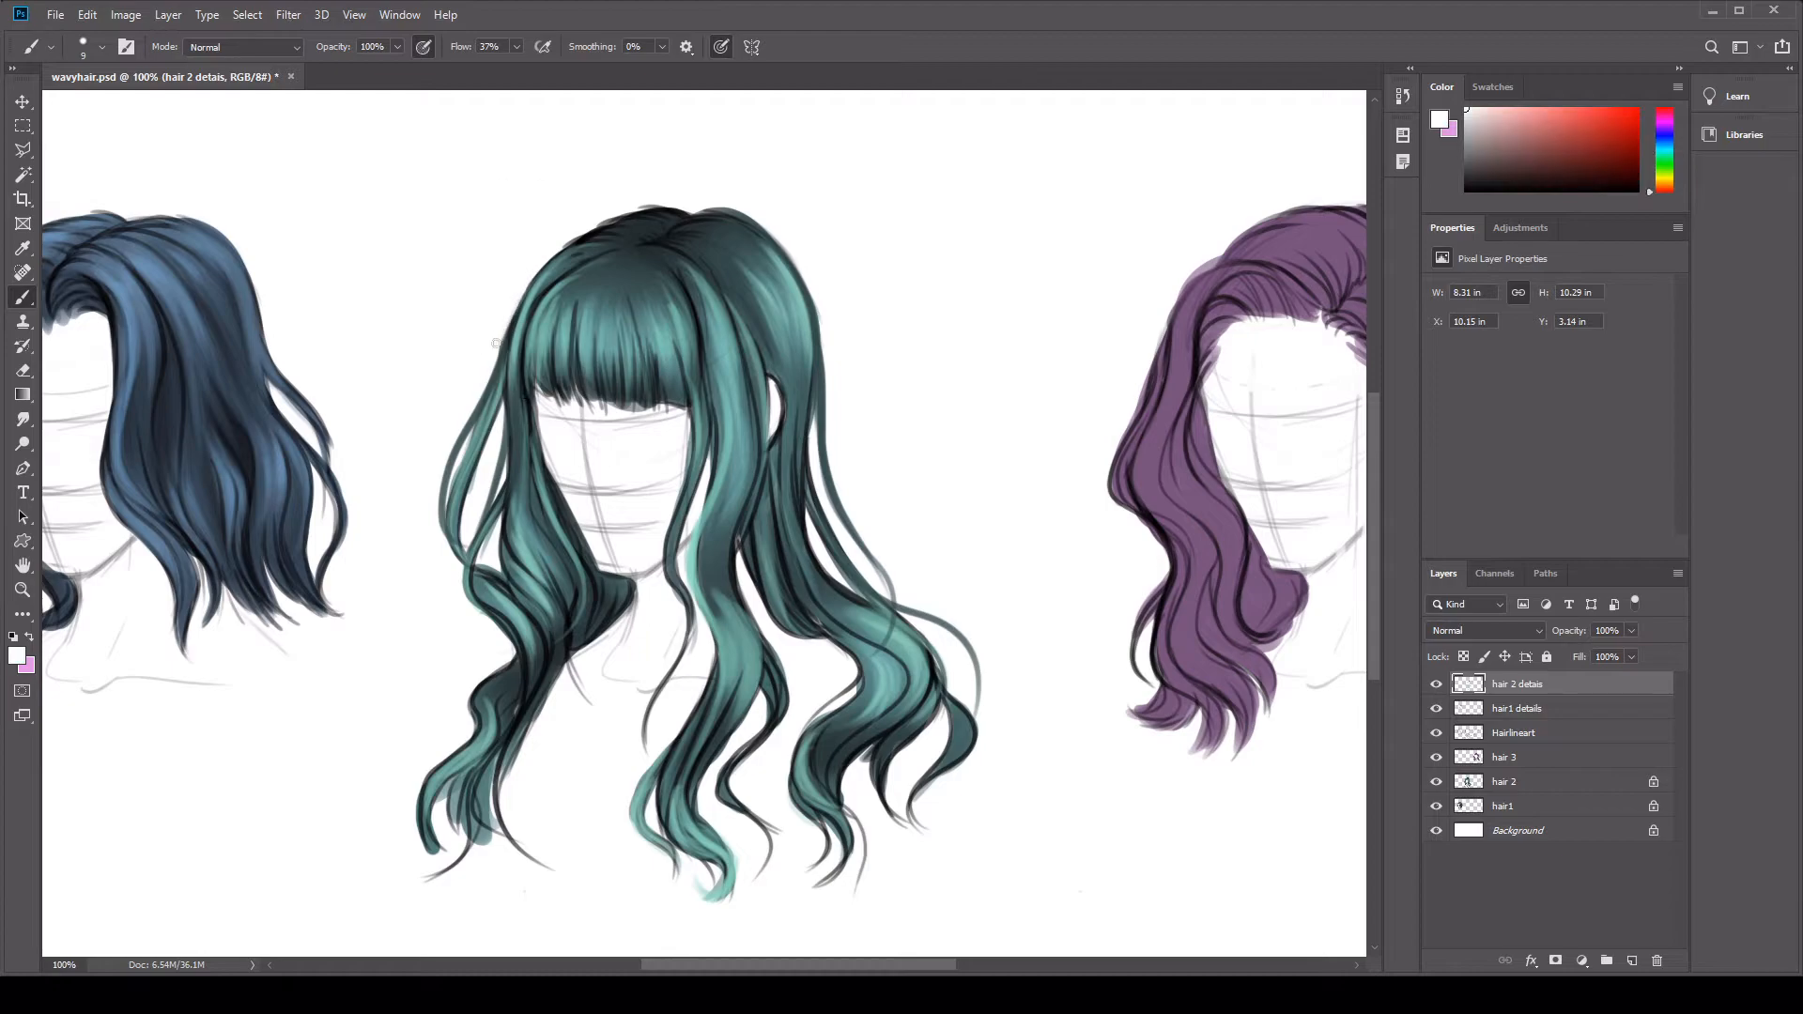
# Step: Draw loose light teal strands sampled from the hair around the lower left lock, front lock and right lock tips with the 9 px brush
pyautogui.keyDown('alt'); pyautogui.click(505, 709); pyautogui.keyUp('alt')
pyautogui.moveTo(484, 695); pyautogui.dragTo(399, 831)
pyautogui.keyDown('alt'); pyautogui.click(702, 642); pyautogui.keyUp('alt')
pyautogui.moveTo(674, 723); pyautogui.dragTo(650, 768)
pyautogui.moveTo(860, 668)
pyautogui.mouseDown()
pyautogui.moveTo(804, 735)
pyautogui.moveTo(865, 808)
pyautogui.mouseUp()
pyautogui.hotkey('ctrl', 'z')
pyautogui.moveTo(816, 726)
pyautogui.mouseDown()
pyautogui.moveTo(802, 748)
pyautogui.moveTo(864, 810)
pyautogui.mouseUp()
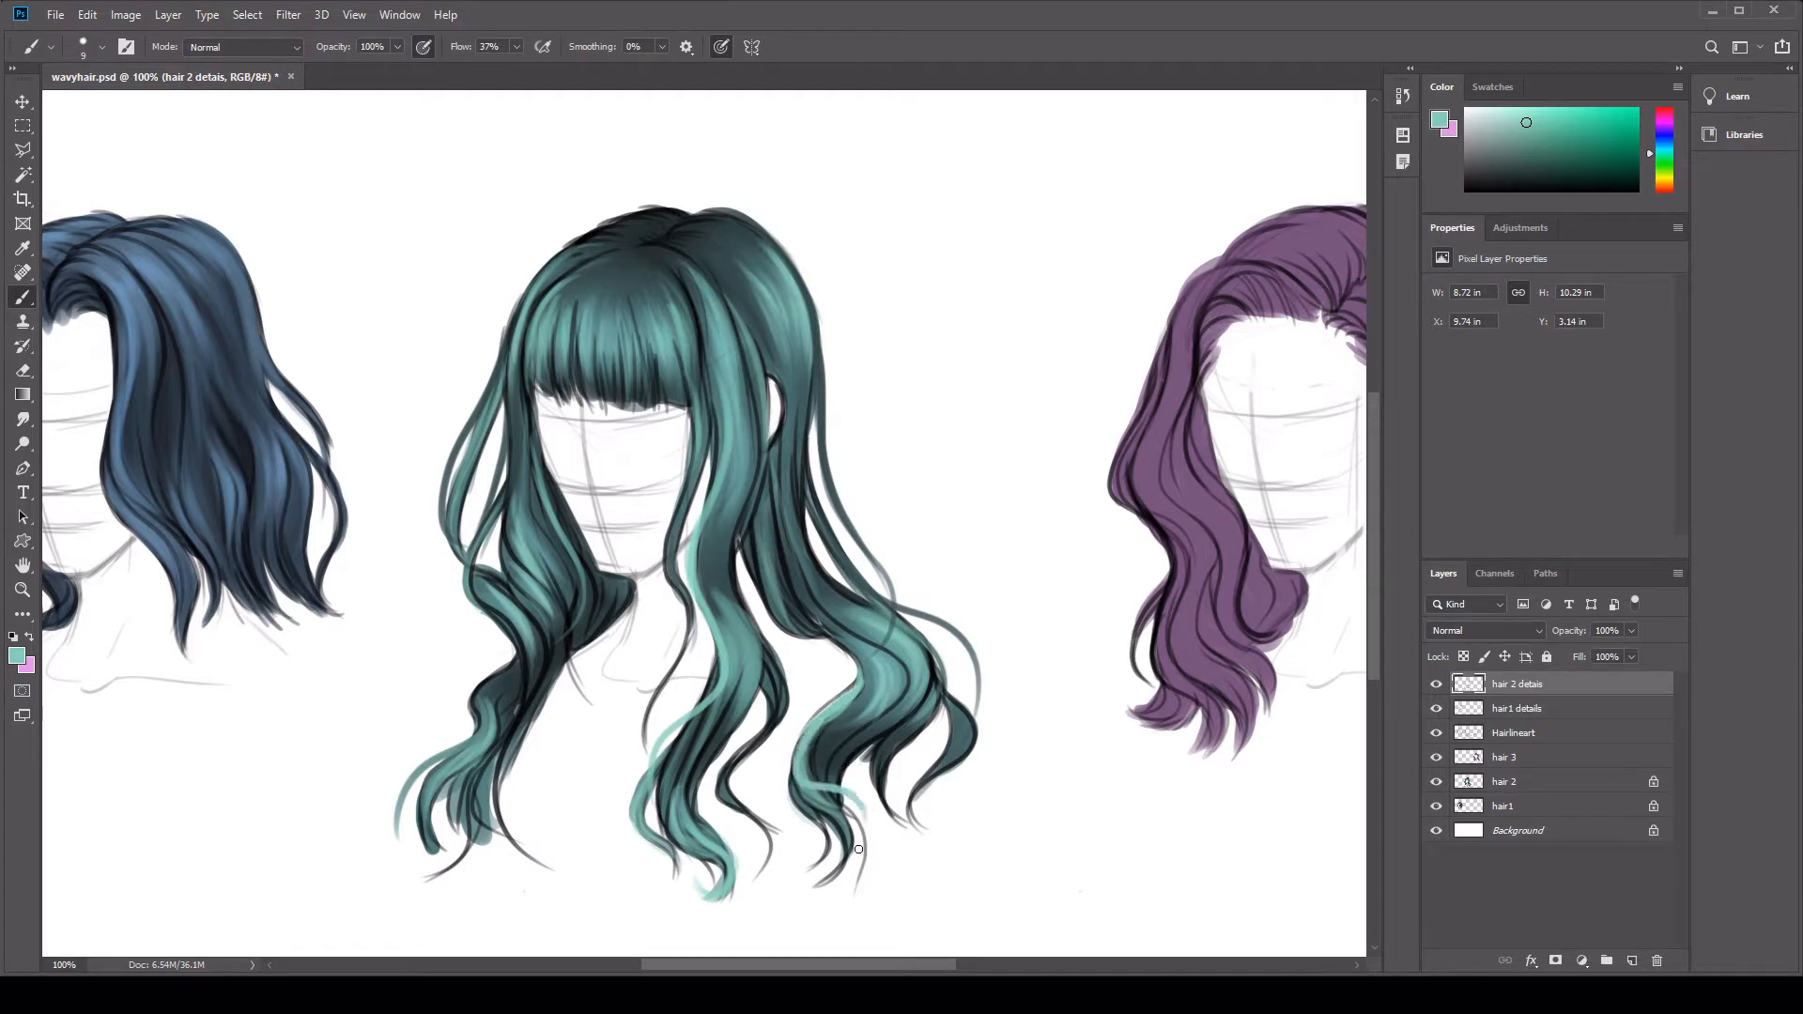
pyautogui.moveTo(758, 541); pyautogui.dragTo(785, 614)
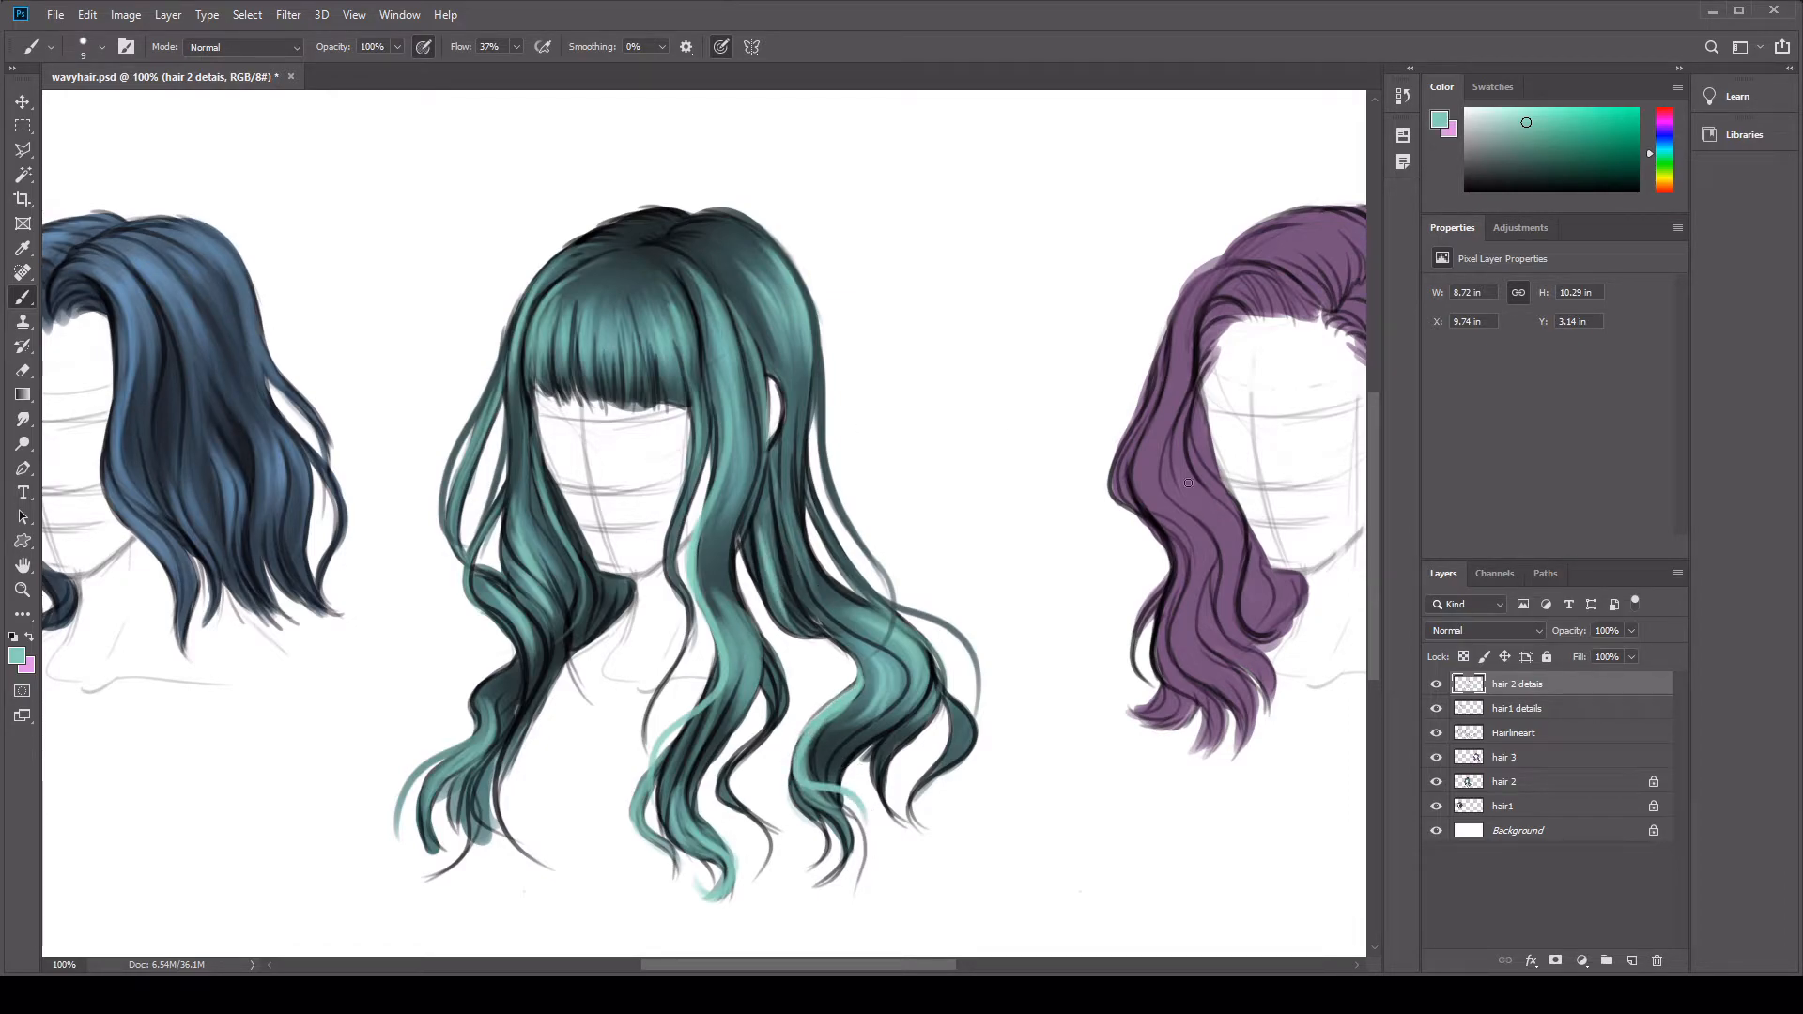
# Step: Load the hair 2 outline as a selection and add a layer named hair2highlights in Linear Dodge (Add) mode
pyautogui.keyDown('ctrl'); pyautogui.click(1471, 783); pyautogui.keyUp('ctrl')
pyautogui.click(1632, 961)
pyautogui.doubleClick(1500, 684)
pyautogui.write('hair2highlights')
pyautogui.press('Return')
pyautogui.click(1471, 630)
pyautogui.click(1467, 685)
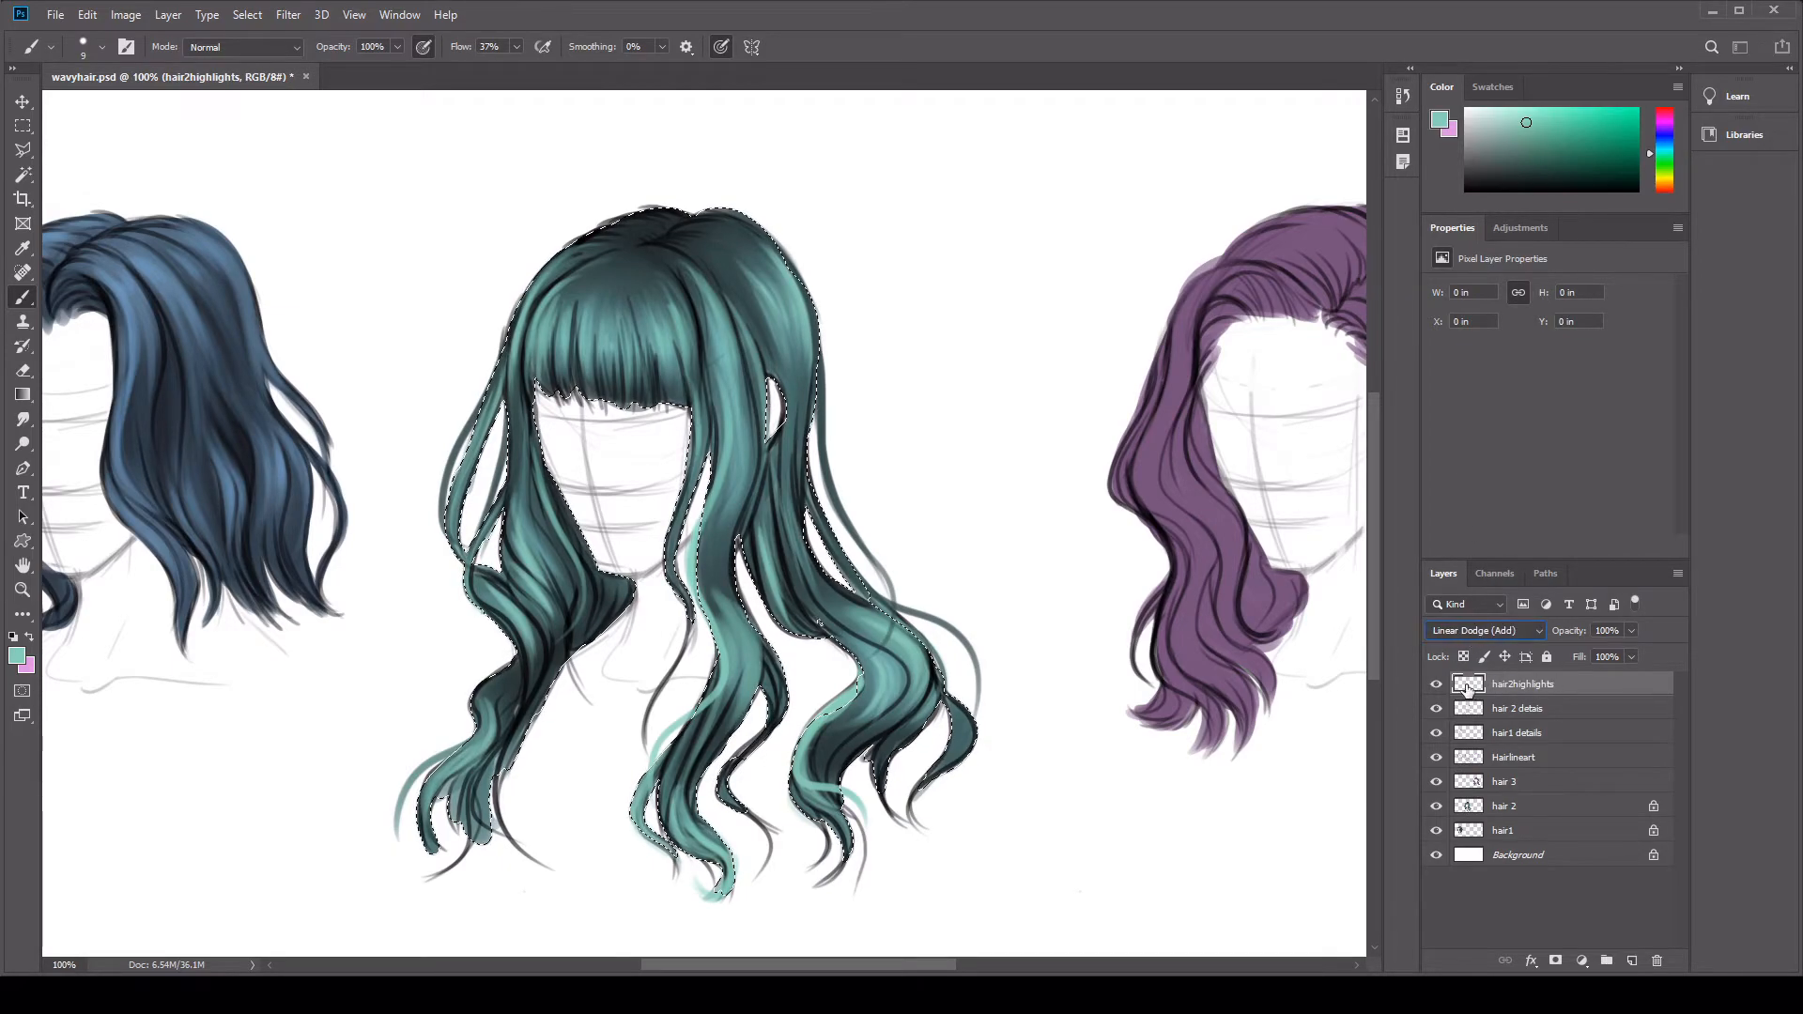
# Step: Paint soft teal highlights over the fringe, crown and wavy locks within the selection, using a 70 px brush
pyautogui.keyDown('alt'); pyautogui.click(610, 286); pyautogui.keyUp('alt')
pyautogui.press(']')
pyautogui.press(']')
pyautogui.press(']')
pyautogui.press(']')
pyautogui.press(']')
pyautogui.press(']')
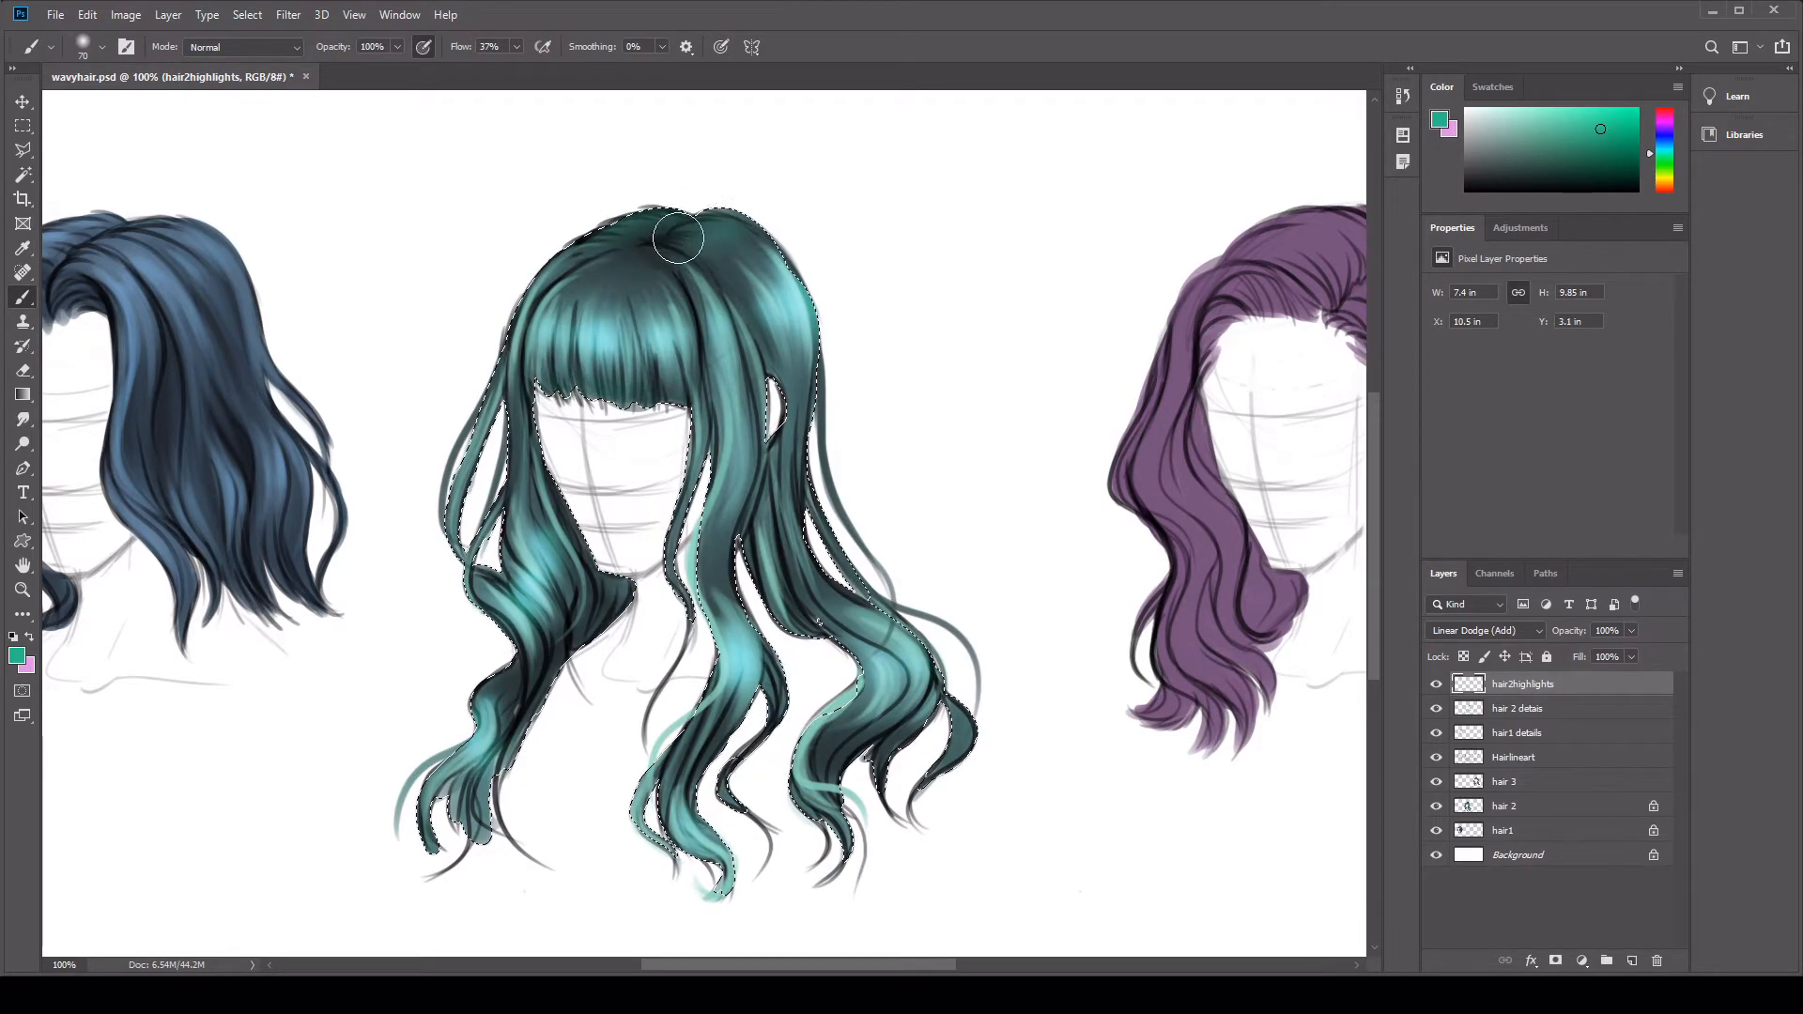
pyautogui.moveTo(690, 238); pyautogui.dragTo(646, 265)
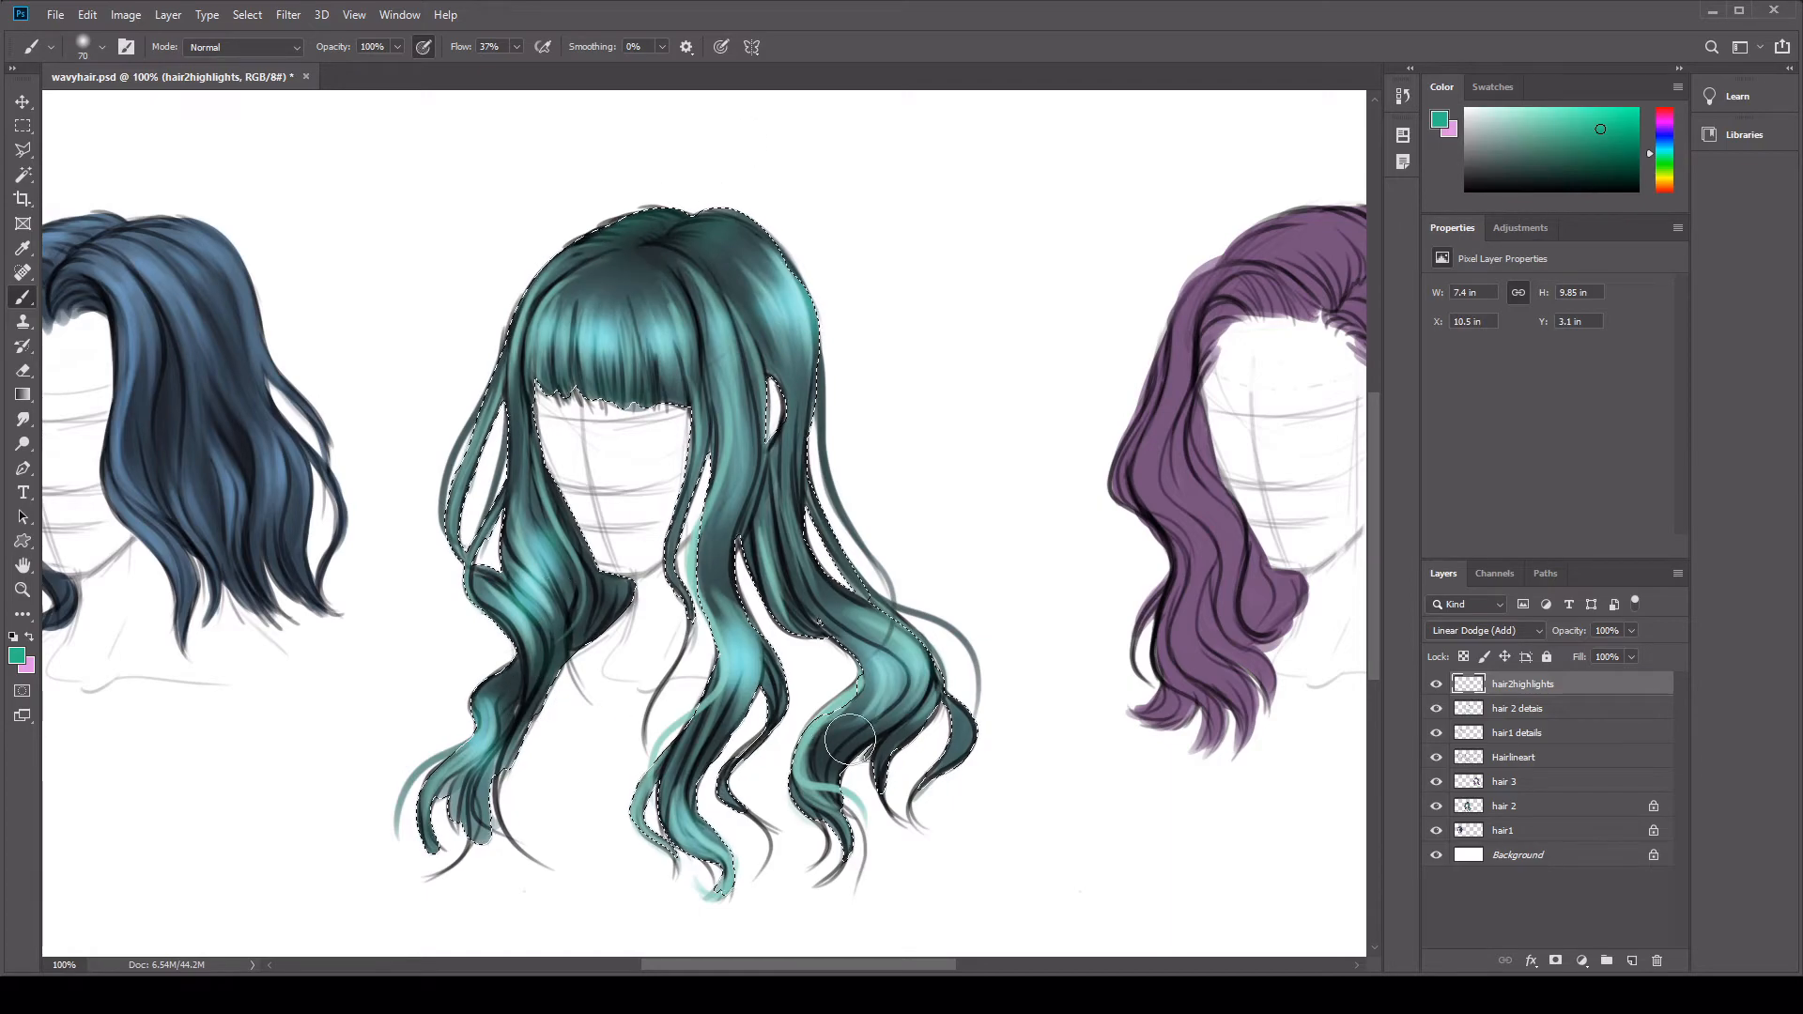
# Step: Erase thin strand-shaped gaps in the highlights on the fringe, right crown, front lock and left lock with a 9 px eraser
pyautogui.moveTo(1016, 193); pyautogui.dragTo(1214, 233)
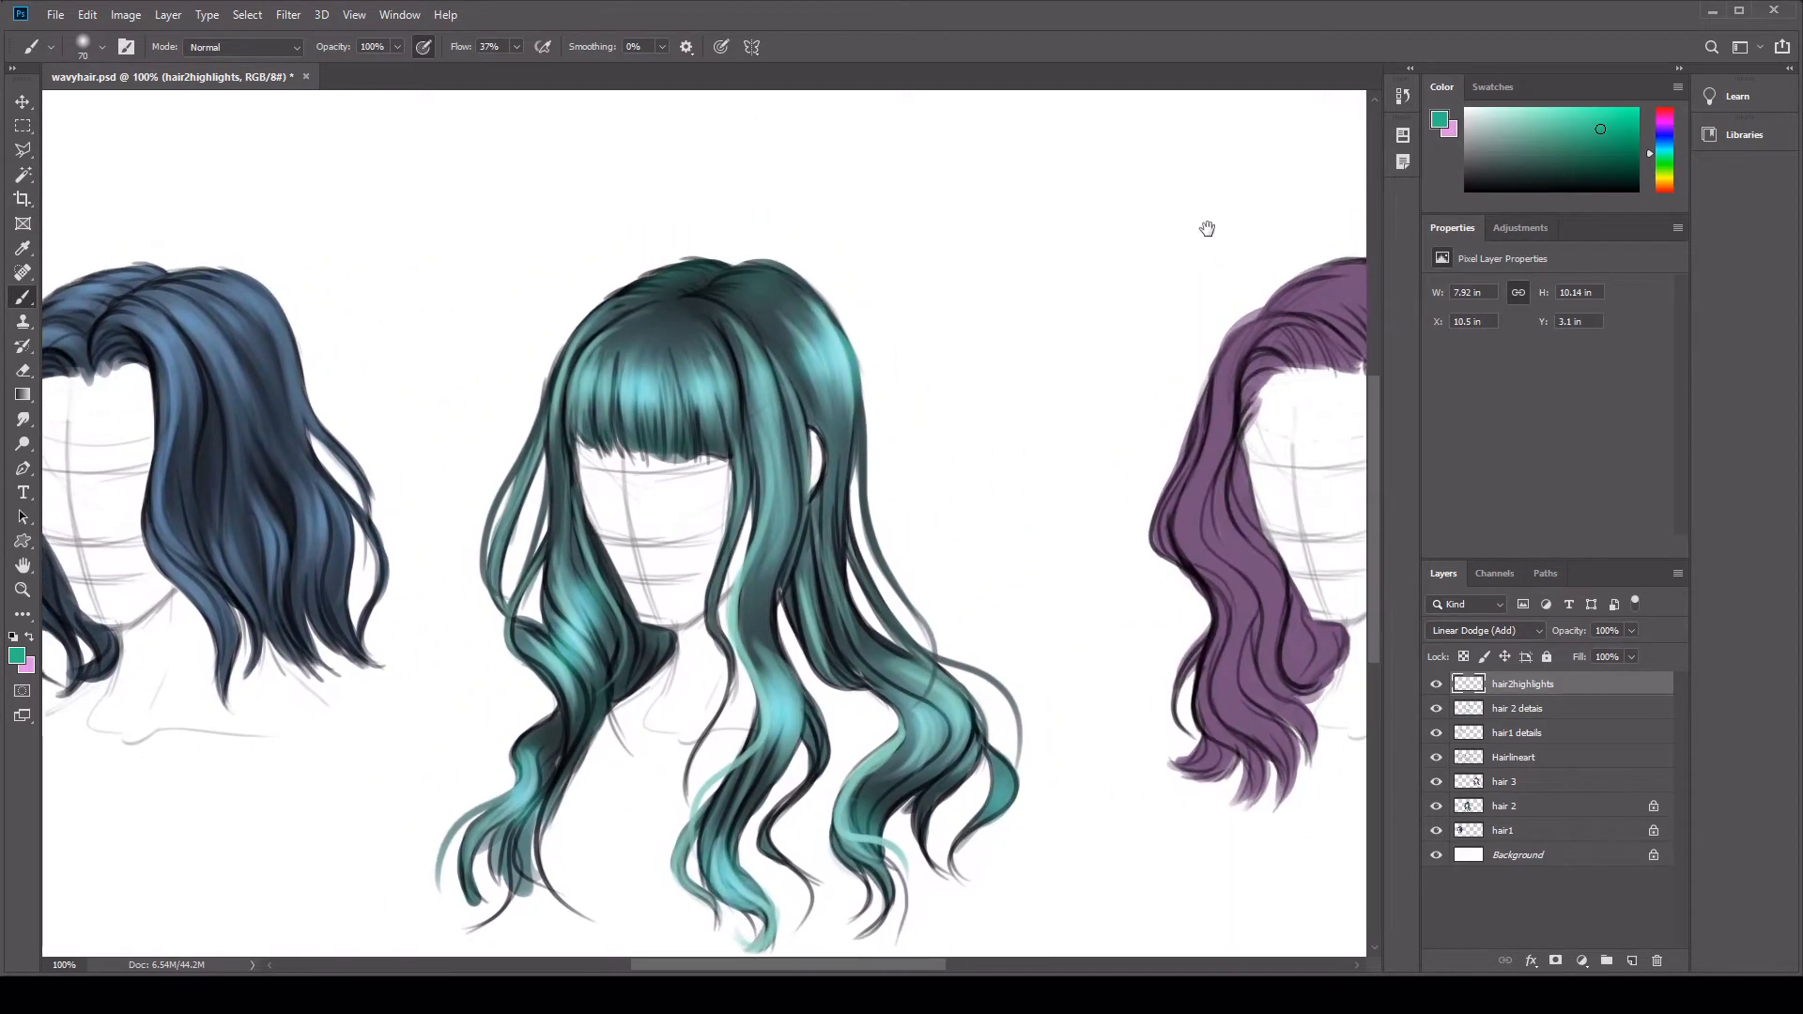
pyautogui.press('e')
pyautogui.press('[')
pyautogui.press('[')
pyautogui.press('[')
pyautogui.press('[')
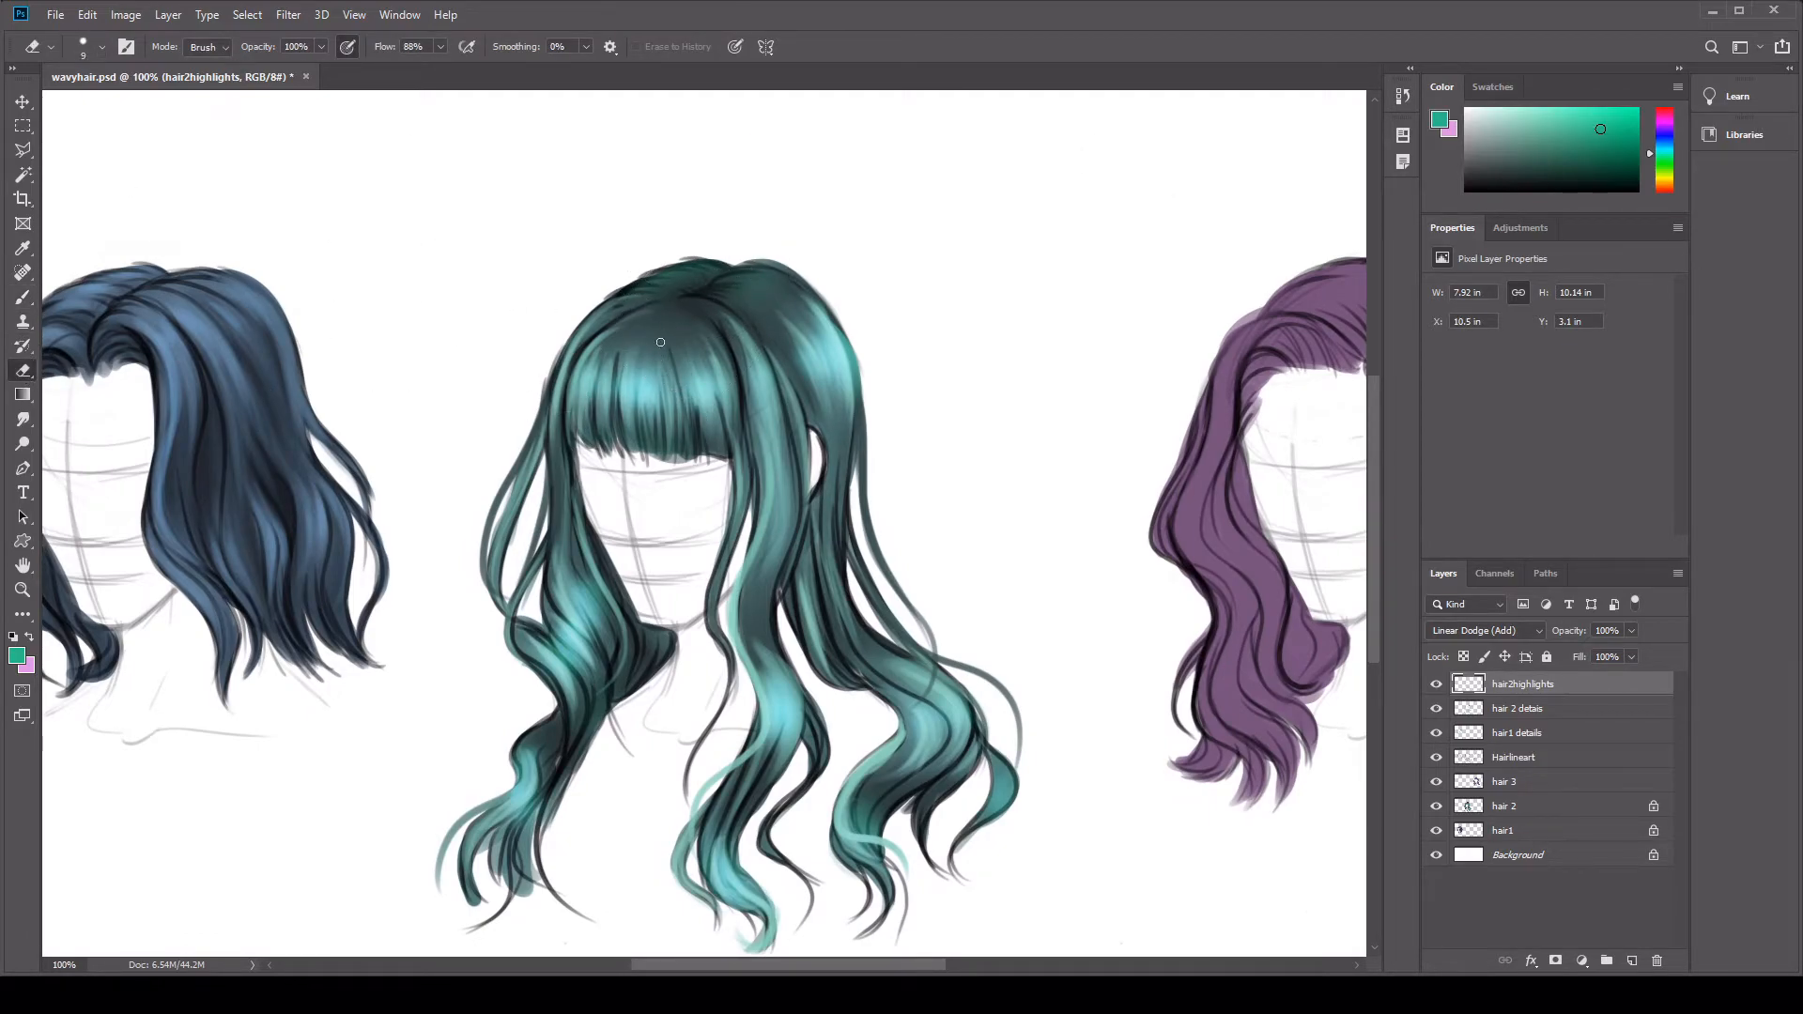
pyautogui.moveTo(643, 419); pyautogui.dragTo(622, 368)
pyautogui.moveTo(813, 316); pyautogui.dragTo(849, 389)
pyautogui.moveTo(774, 664); pyautogui.dragTo(793, 723)
pyautogui.moveTo(781, 681)
pyautogui.mouseDown()
pyautogui.moveTo(800, 742)
pyautogui.moveTo(774, 745)
pyautogui.mouseUp()
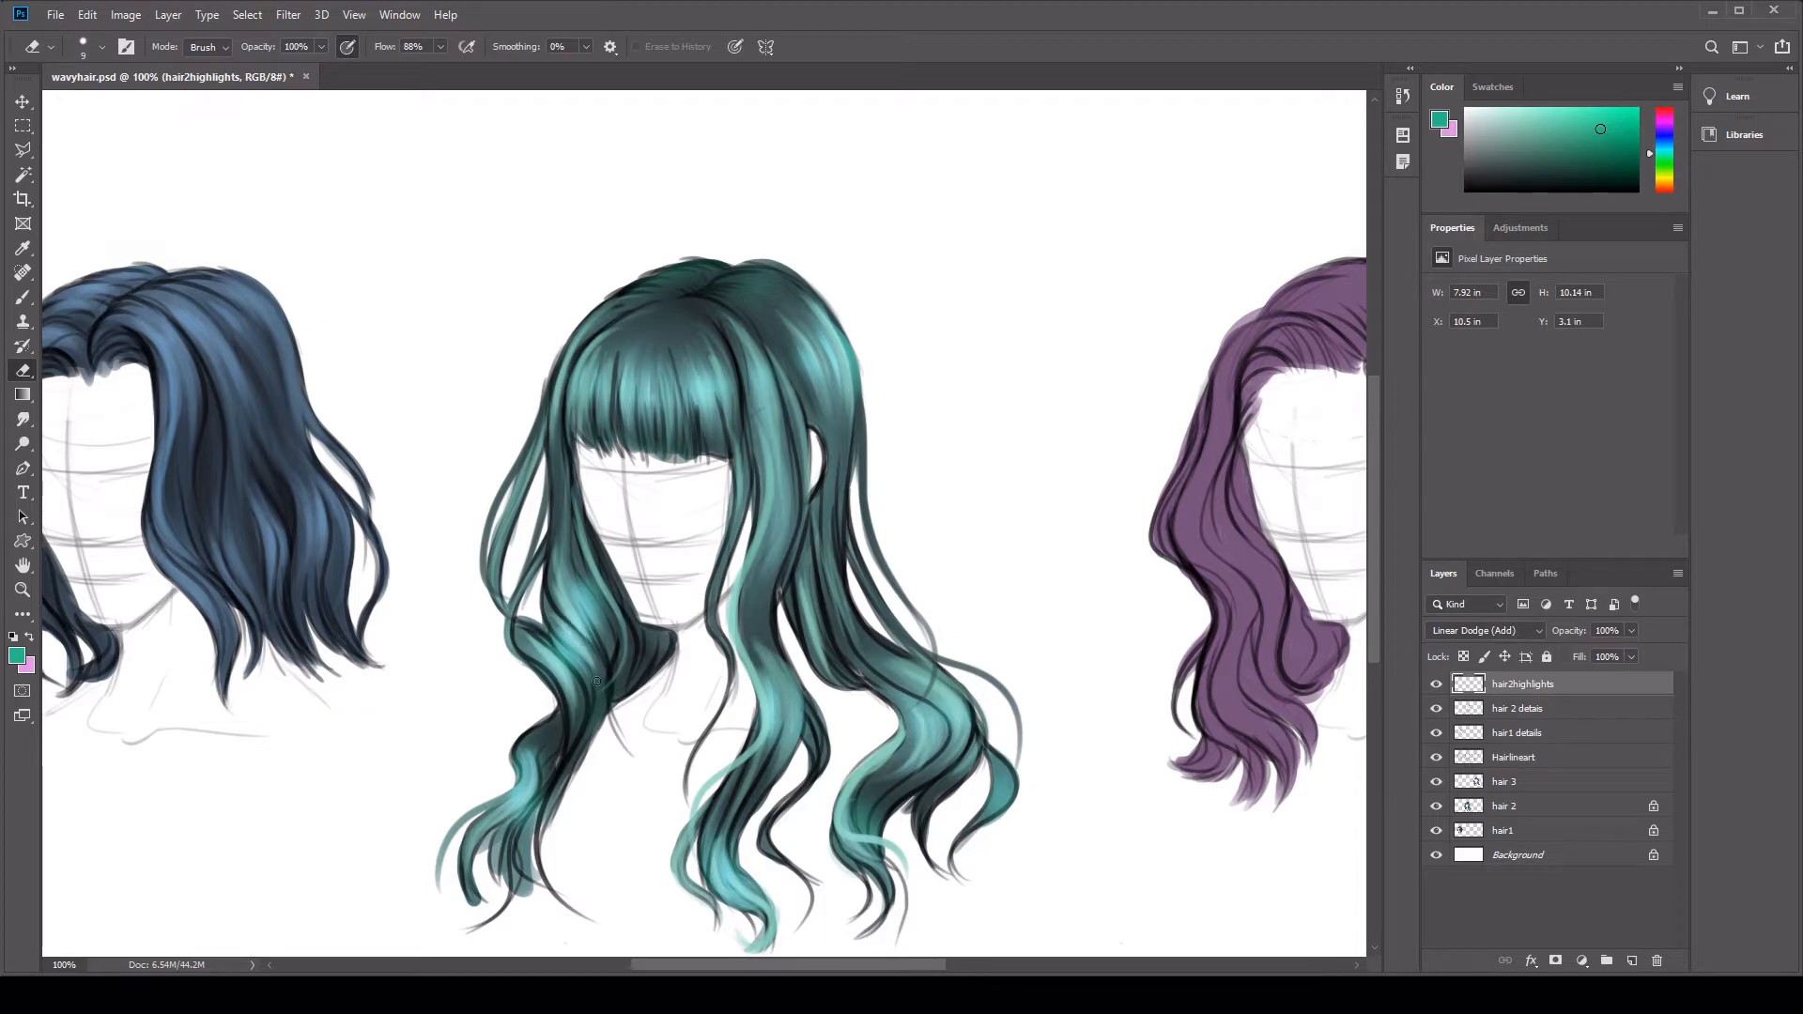
pyautogui.moveTo(556, 630); pyautogui.dragTo(571, 691)
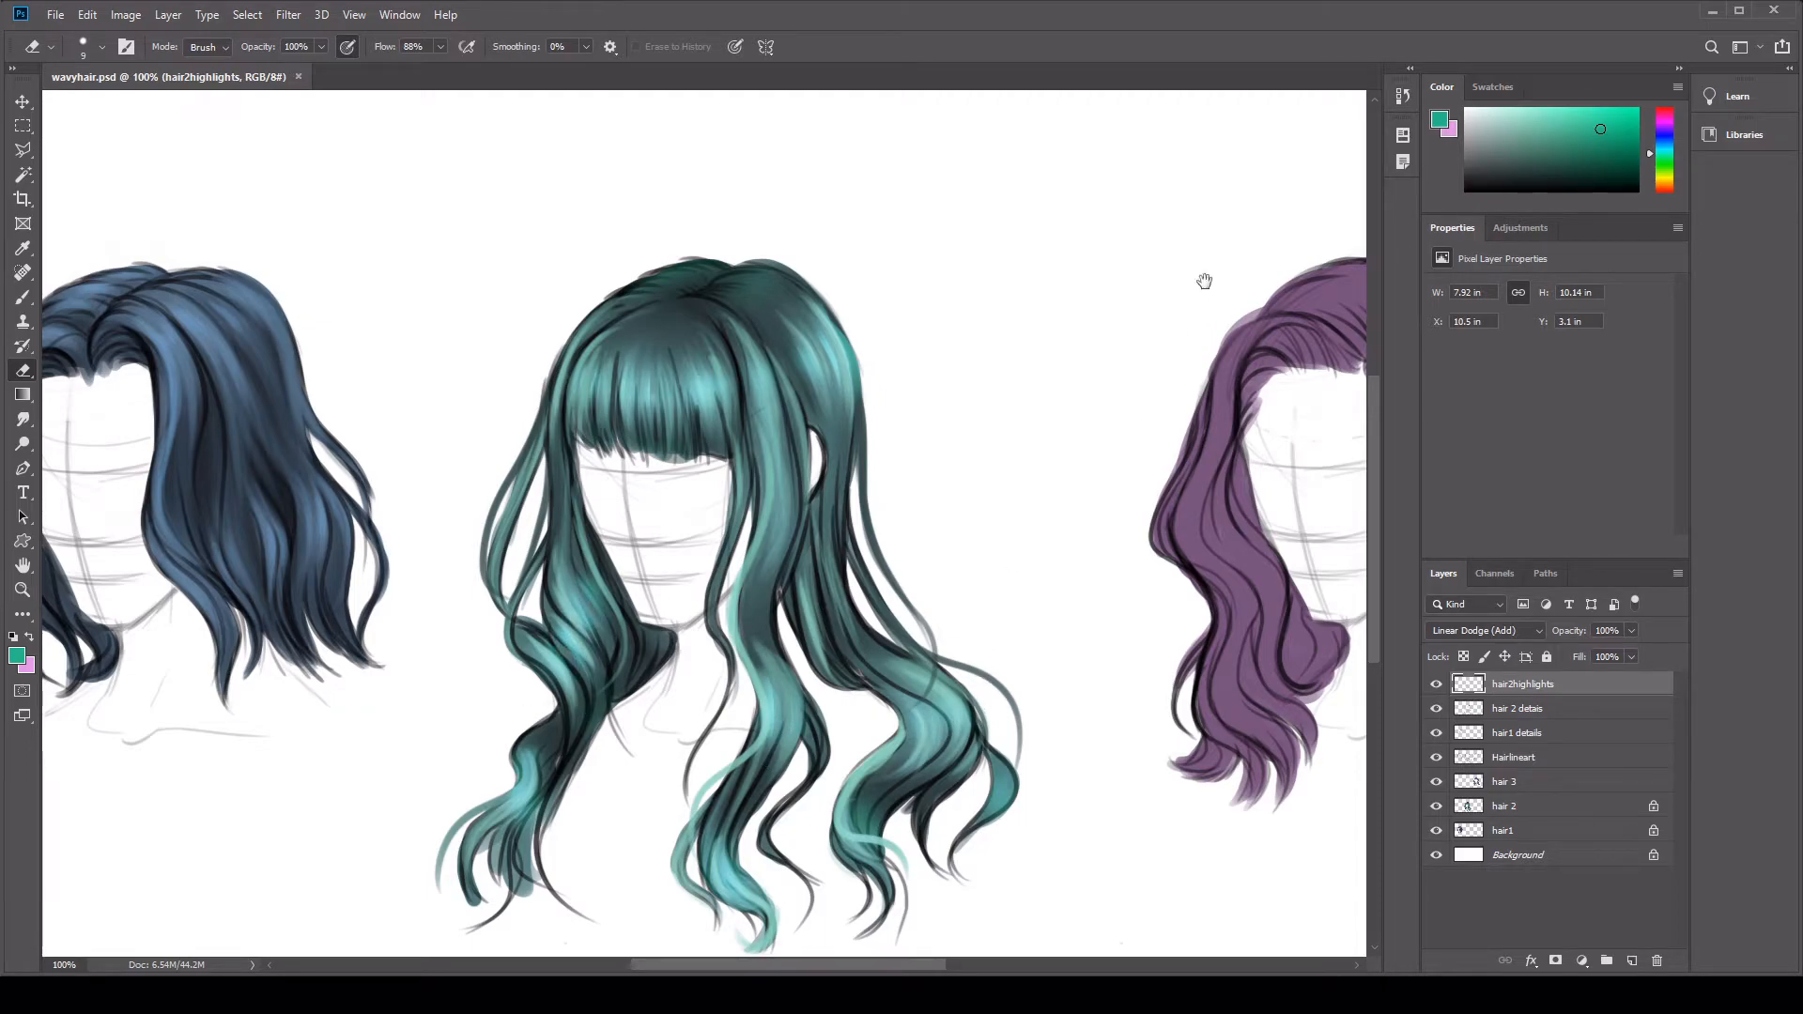
# Step: Select the hair 3 layer of the purple hairstyle and lock its transparent pixels
pyautogui.moveTo(1200, 305); pyautogui.dragTo(726, 285)
pyautogui.click(1503, 784)
pyautogui.click(1436, 781)
pyautogui.click(1436, 782)
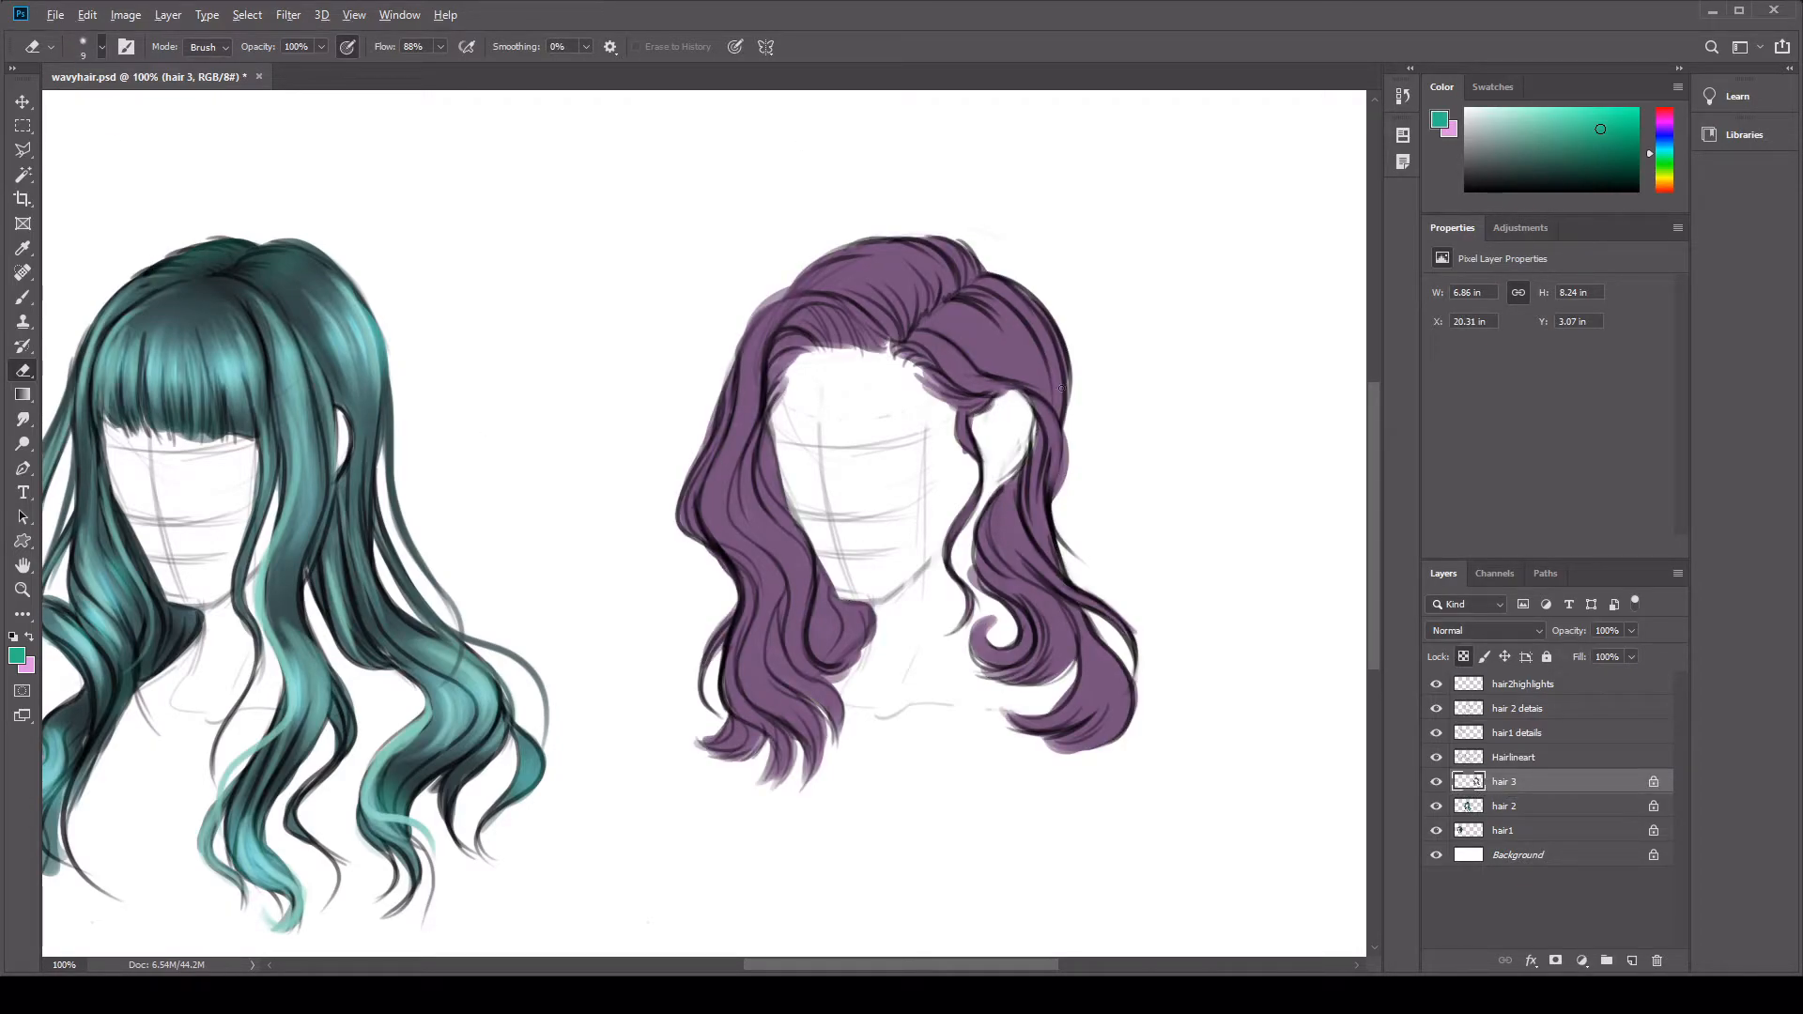
# Step: Shade the parting and crown of the purple hair with its sampled purple shifted to a dark blue-violet
pyautogui.click(23, 298)
pyautogui.keyDown('alt'); pyautogui.click(951, 328); pyautogui.keyUp('alt')
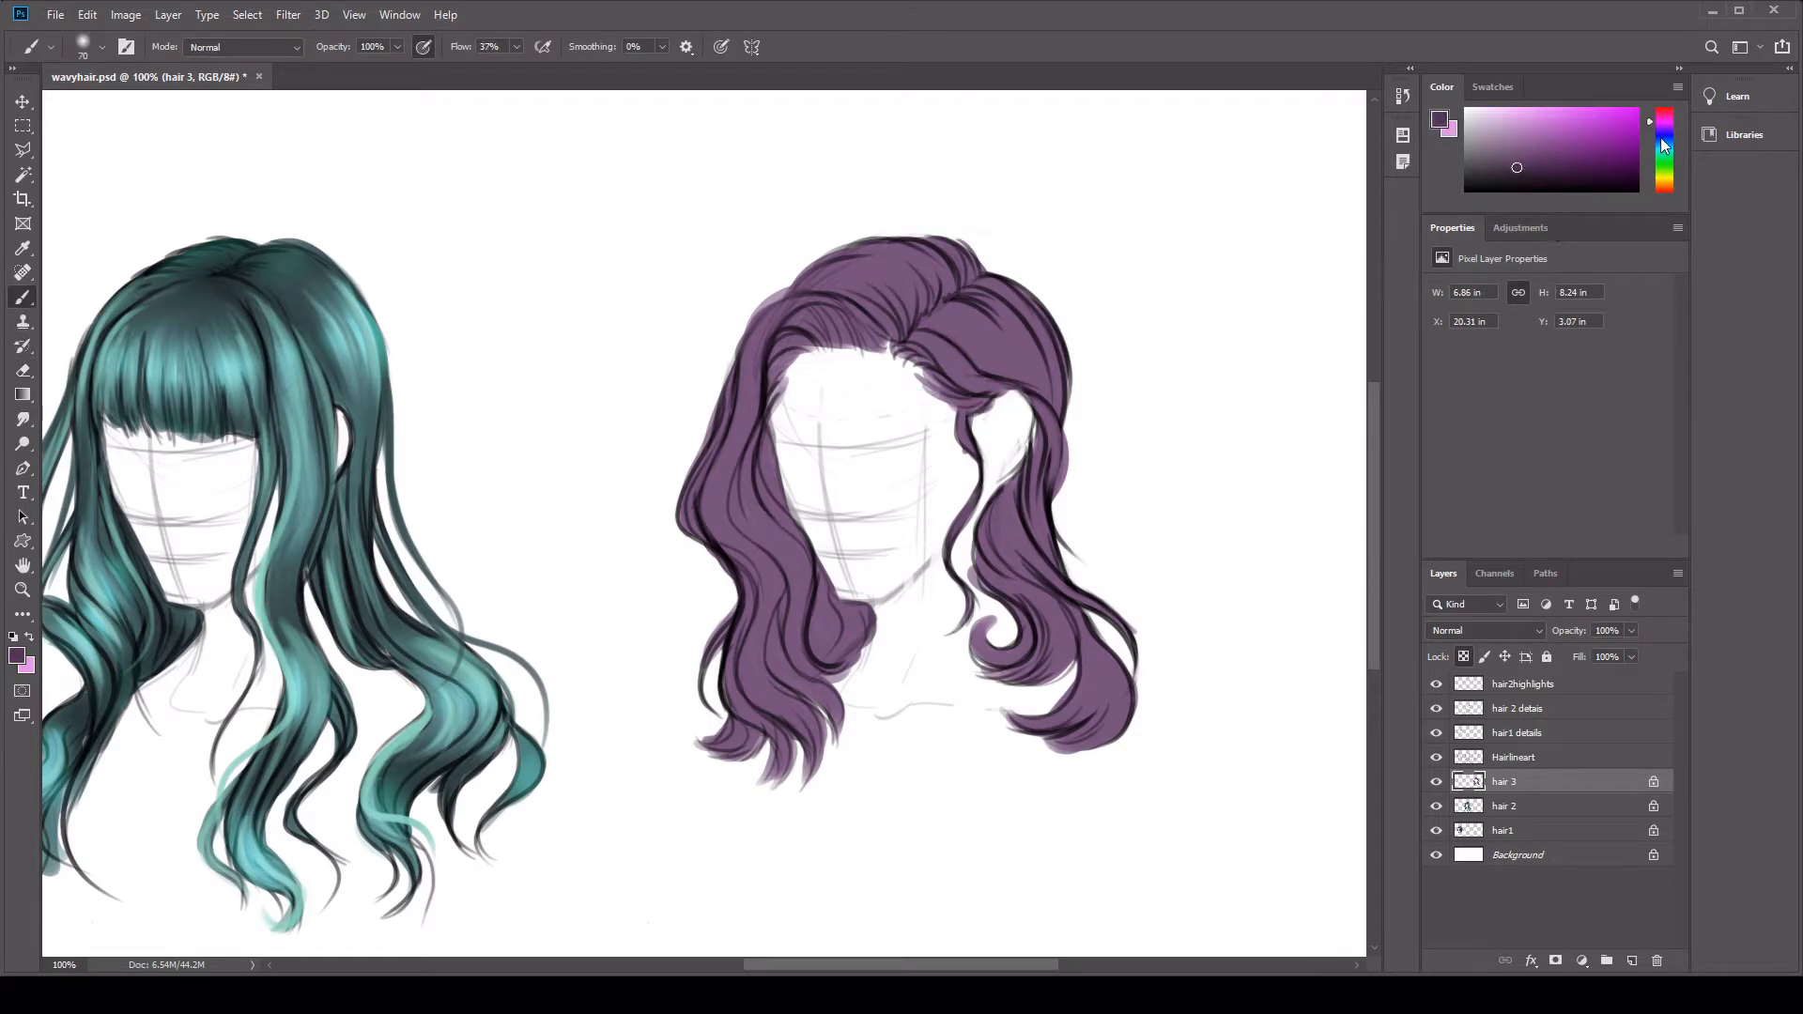
pyautogui.moveTo(1662, 139); pyautogui.dragTo(1663, 129)
pyautogui.press(']')
pyautogui.press(']')
pyautogui.press(']')
pyautogui.press(']')
pyautogui.press(']')
pyautogui.press(']')
pyautogui.press('[')
pyautogui.press('[')
pyautogui.press('[')
pyautogui.press('[')
pyautogui.press('[')
pyautogui.press('[')
pyautogui.press('[')
pyautogui.moveTo(897, 345); pyautogui.dragTo(981, 285)
pyautogui.moveTo(830, 269)
pyautogui.mouseDown()
pyautogui.moveTo(905, 228)
pyautogui.moveTo(808, 279)
pyautogui.mouseUp()
# Step: Paint dark blue-violet shadows down the left lock, along the hairline and through the right curls
pyautogui.moveTo(744, 406)
pyautogui.mouseDown()
pyautogui.moveTo(725, 526)
pyautogui.moveTo(742, 647)
pyautogui.mouseUp()
pyautogui.moveTo(1002, 515); pyautogui.dragTo(996, 556)
pyautogui.moveTo(797, 467)
pyautogui.mouseDown()
pyautogui.moveTo(795, 545)
pyautogui.moveTo(850, 619)
pyautogui.mouseUp()
pyautogui.moveTo(790, 375); pyautogui.dragTo(851, 366)
pyautogui.moveTo(1001, 512)
pyautogui.mouseDown()
pyautogui.moveTo(1037, 616)
pyautogui.moveTo(1001, 676)
pyautogui.moveTo(1113, 725)
pyautogui.mouseUp()
pyautogui.moveTo(1046, 578); pyautogui.dragTo(1117, 664)
# Step: Pick a darker blue-violet and deepen the shadows at the parting, left temple and left lock
pyautogui.moveTo(1274, 217)
pyautogui.mouseDown()
pyautogui.moveTo(1215, 226)
pyautogui.moveTo(1319, 165)
pyautogui.mouseUp()
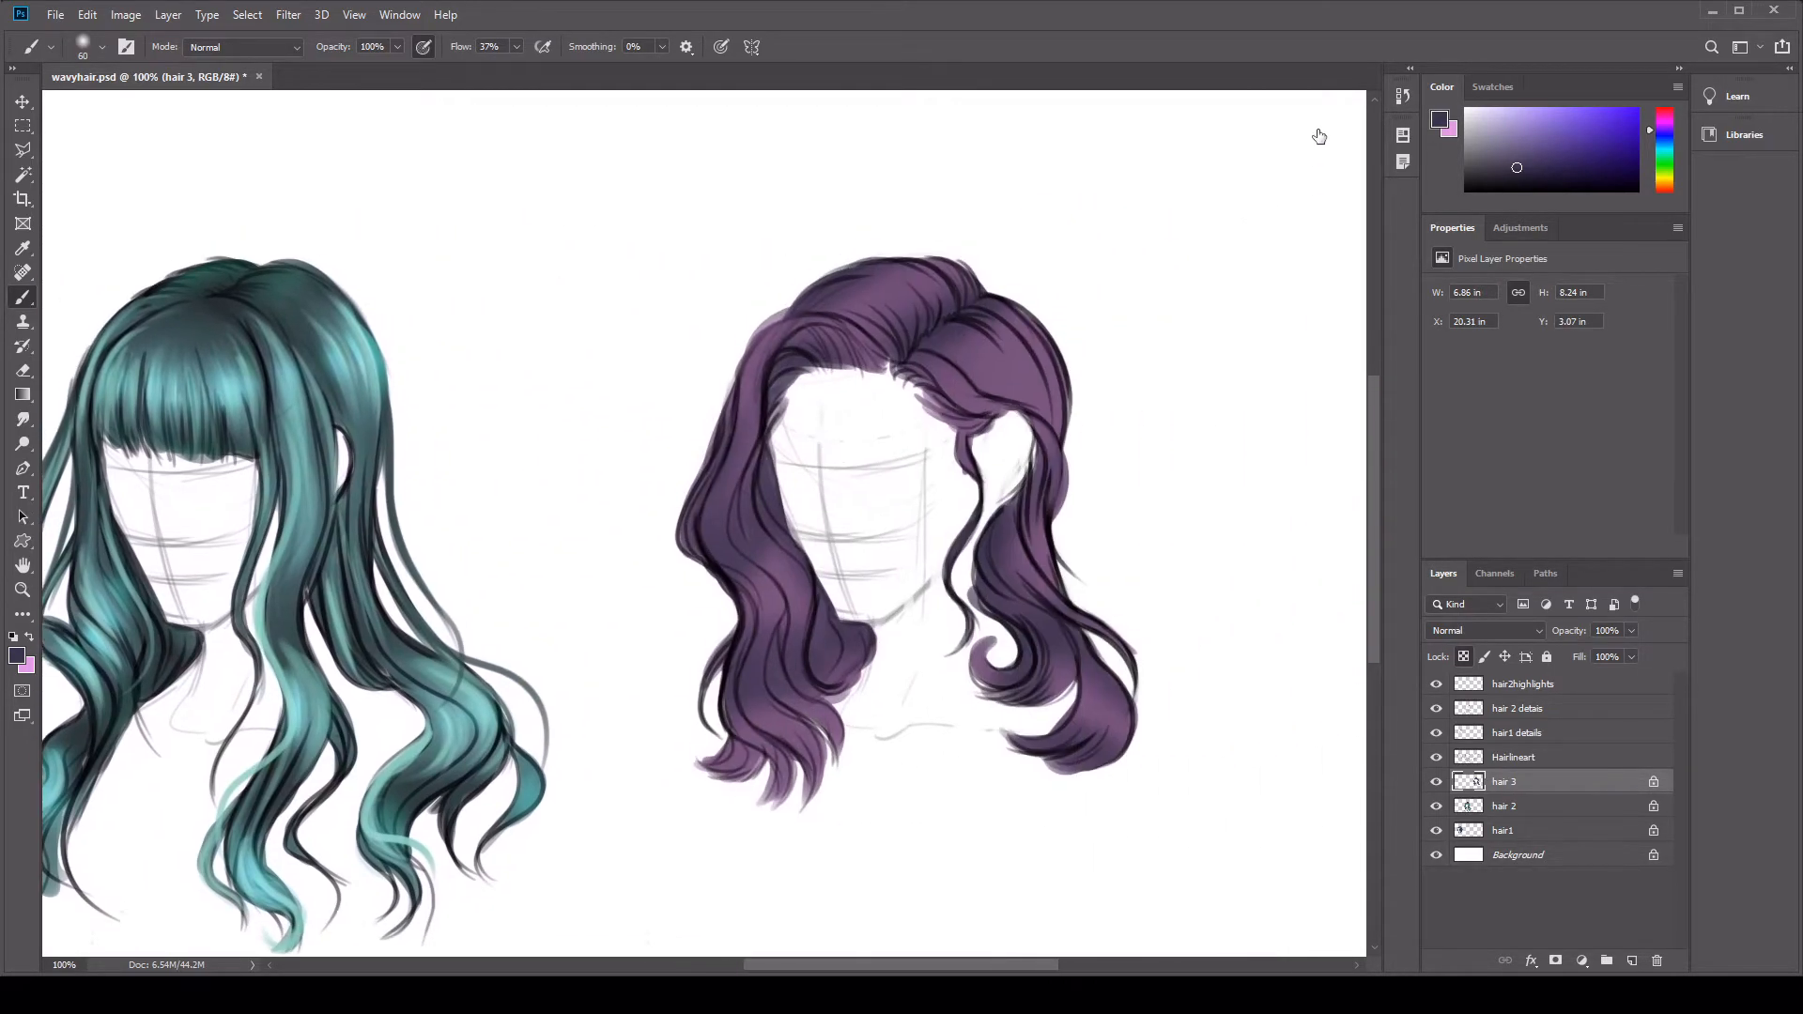
pyautogui.click(1515, 173)
pyautogui.moveTo(913, 352); pyautogui.dragTo(981, 310)
pyautogui.moveTo(789, 309); pyautogui.dragTo(746, 411)
pyautogui.moveTo(691, 545); pyautogui.dragTo(732, 531)
pyautogui.moveTo(776, 453); pyautogui.dragTo(845, 650)
# Step: Add narrower dark violet shadows between the waves of the left lock with a smaller brush
pyautogui.press('[')
pyautogui.press('[')
pyautogui.press('[')
pyautogui.press('[')
pyautogui.press('[')
pyautogui.press('[')
pyautogui.moveTo(762, 519); pyautogui.dragTo(803, 629)
pyautogui.moveTo(741, 562)
pyautogui.mouseDown()
pyautogui.moveTo(781, 638)
pyautogui.moveTo(777, 684)
pyautogui.mouseUp()
# Step: Darken the hair above the ear, the right lock, the left lock's ends and the crown with the 25 px brush
pyautogui.moveTo(952, 372); pyautogui.dragTo(996, 391)
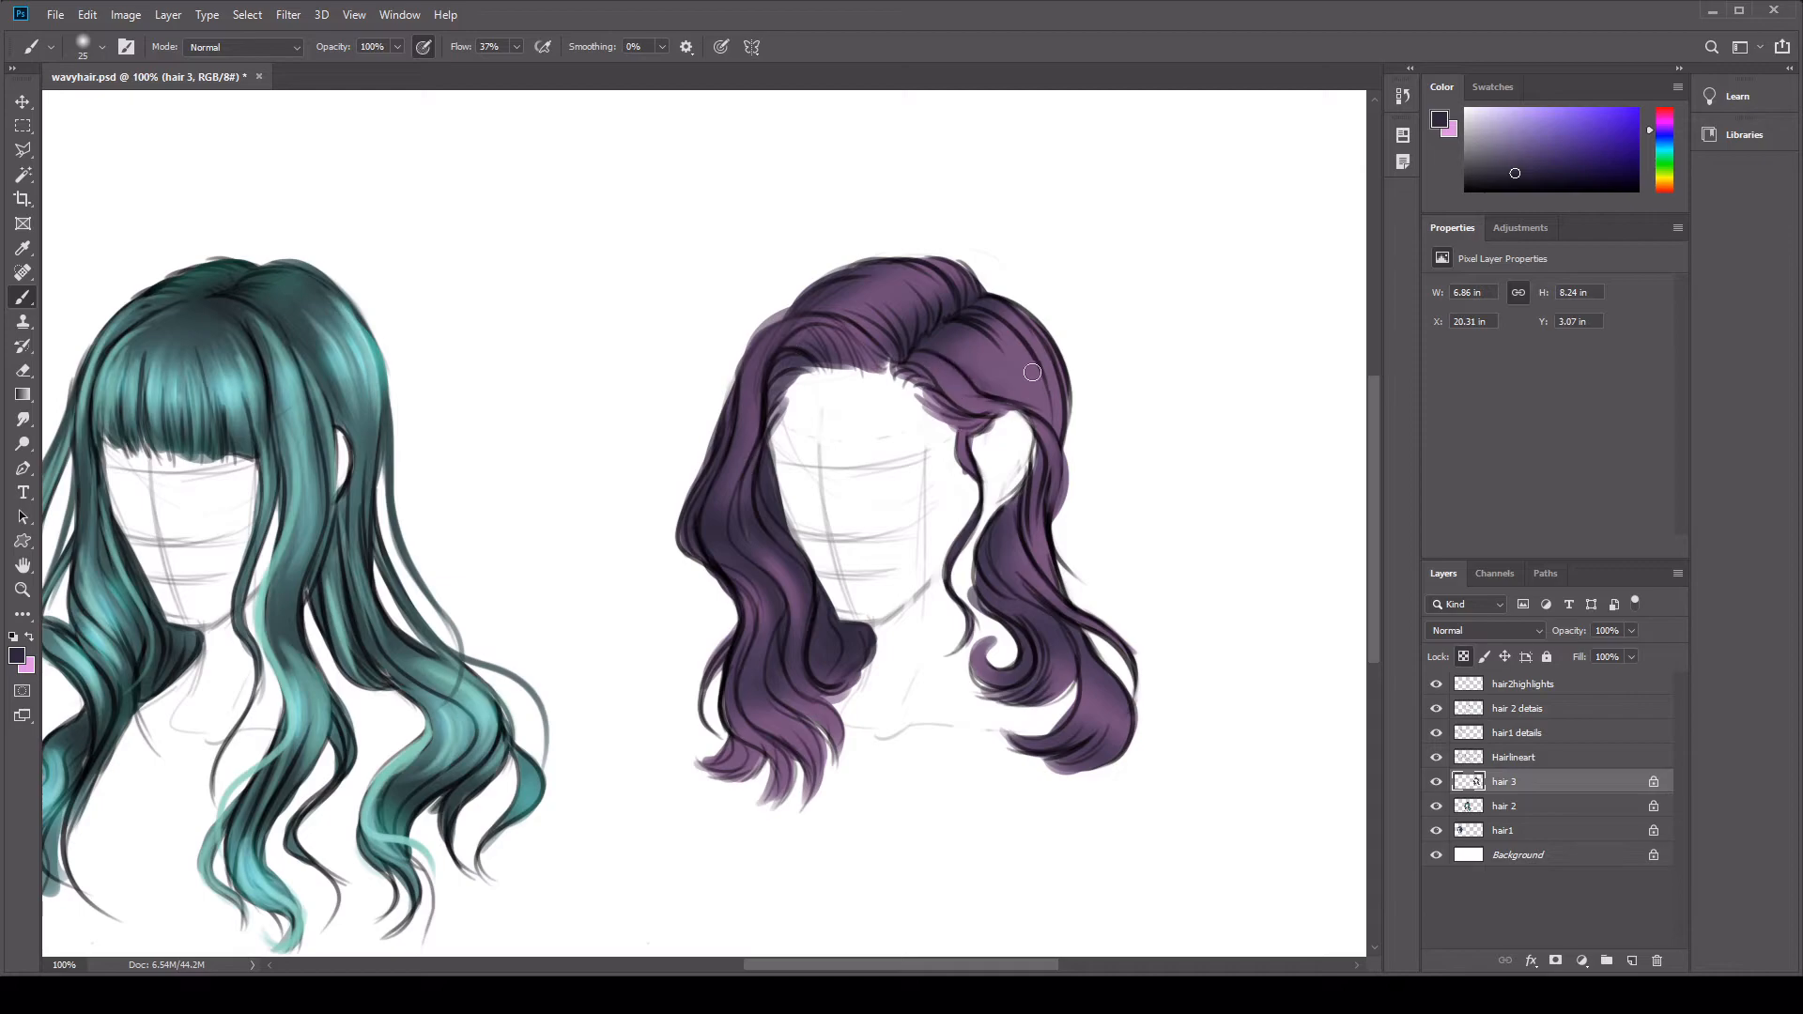
pyautogui.moveTo(1013, 502); pyautogui.dragTo(1074, 627)
pyautogui.moveTo(741, 691)
pyautogui.mouseDown()
pyautogui.moveTo(789, 766)
pyautogui.moveTo(817, 740)
pyautogui.mouseUp()
pyautogui.moveTo(803, 315)
pyautogui.mouseDown()
pyautogui.moveTo(878, 334)
pyautogui.moveTo(930, 273)
pyautogui.mouseUp()
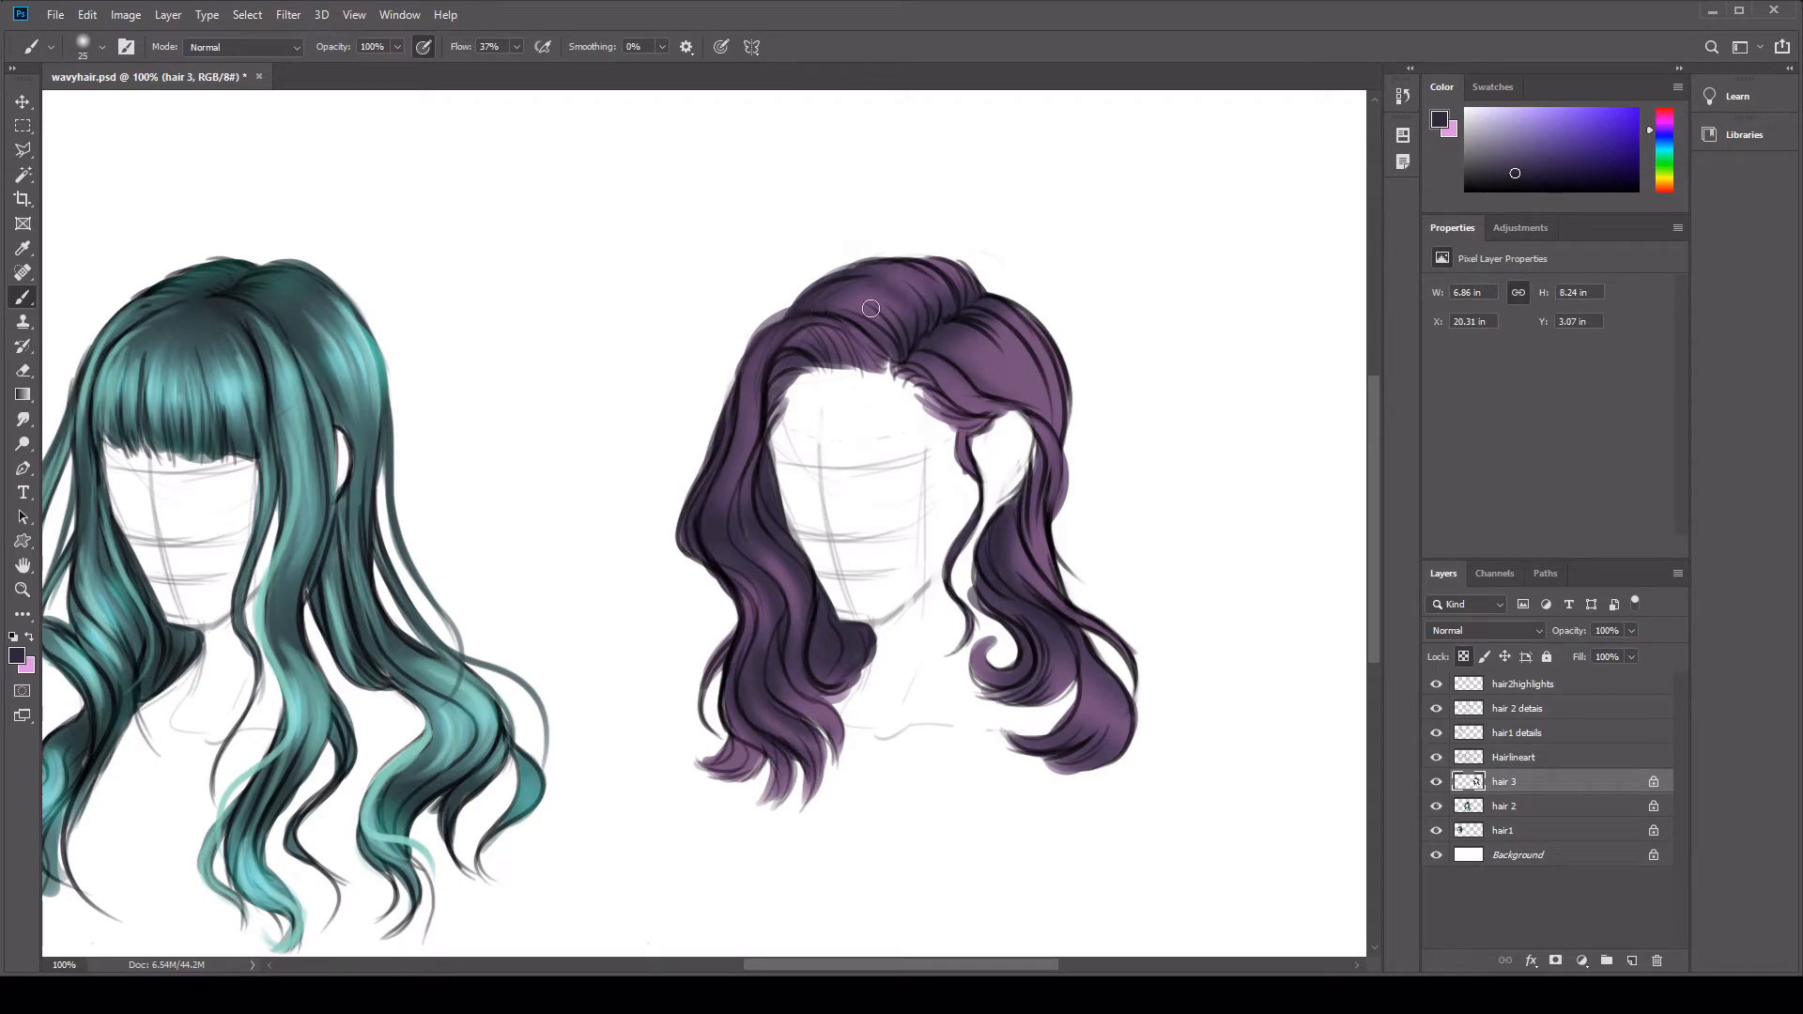
# Step: Paint soft pink highlights over the crown, the right curls and the left lock
pyautogui.keyDown('alt'); pyautogui.click(1005, 368); pyautogui.keyUp('alt')
pyautogui.moveTo(976, 364)
pyautogui.mouseDown()
pyautogui.moveTo(1010, 361)
pyautogui.moveTo(1040, 393)
pyautogui.moveTo(981, 371)
pyautogui.moveTo(993, 347)
pyautogui.mouseUp()
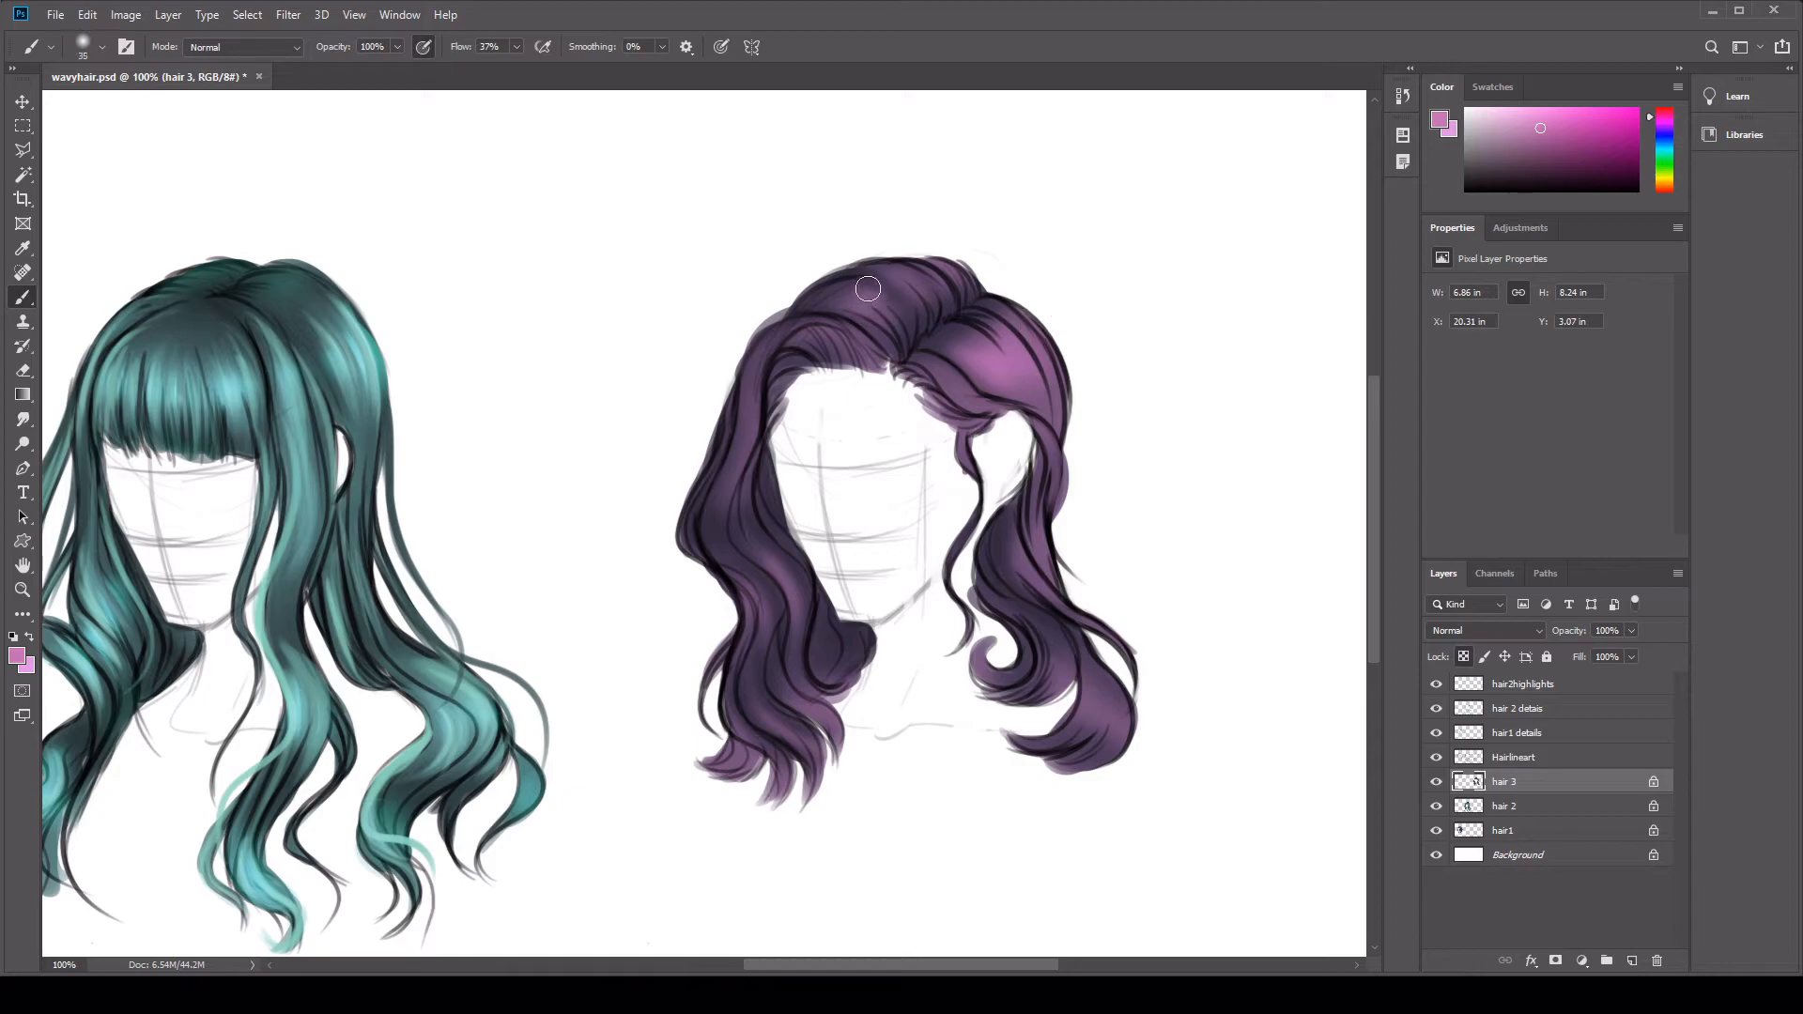
pyautogui.press(']')
pyautogui.moveTo(1051, 540)
pyautogui.mouseDown()
pyautogui.moveTo(1045, 612)
pyautogui.moveTo(1104, 718)
pyautogui.moveTo(1019, 662)
pyautogui.mouseUp()
pyautogui.moveTo(752, 575)
pyautogui.mouseDown()
pyautogui.moveTo(780, 629)
pyautogui.moveTo(737, 728)
pyautogui.moveTo(815, 676)
pyautogui.mouseUp()
pyautogui.moveTo(757, 334)
pyautogui.mouseDown()
pyautogui.moveTo(918, 323)
pyautogui.moveTo(1047, 568)
pyautogui.mouseUp()
# Step: Turn on pressure-controlled brush size and try pink strokes beside the parting at 5% flow
pyautogui.click(720, 46)
pyautogui.moveTo(516, 58); pyautogui.dragTo(496, 69)
pyautogui.moveTo(889, 355)
pyautogui.mouseDown()
pyautogui.moveTo(973, 366)
pyautogui.moveTo(955, 346)
pyautogui.moveTo(1019, 402)
pyautogui.moveTo(955, 347)
pyautogui.mouseUp()
pyautogui.press('[')
pyautogui.press('[')
pyautogui.press('[')
pyautogui.press(']')
pyautogui.press(']')
pyautogui.press(']')
pyautogui.hotkey('ctrl', 'z')
# Step: Set the brush flow to 3% and paint pink strands on the crown and left lock, reducing the brush to 10 px
pyautogui.moveTo(460, 46); pyautogui.dragTo(429, 19)
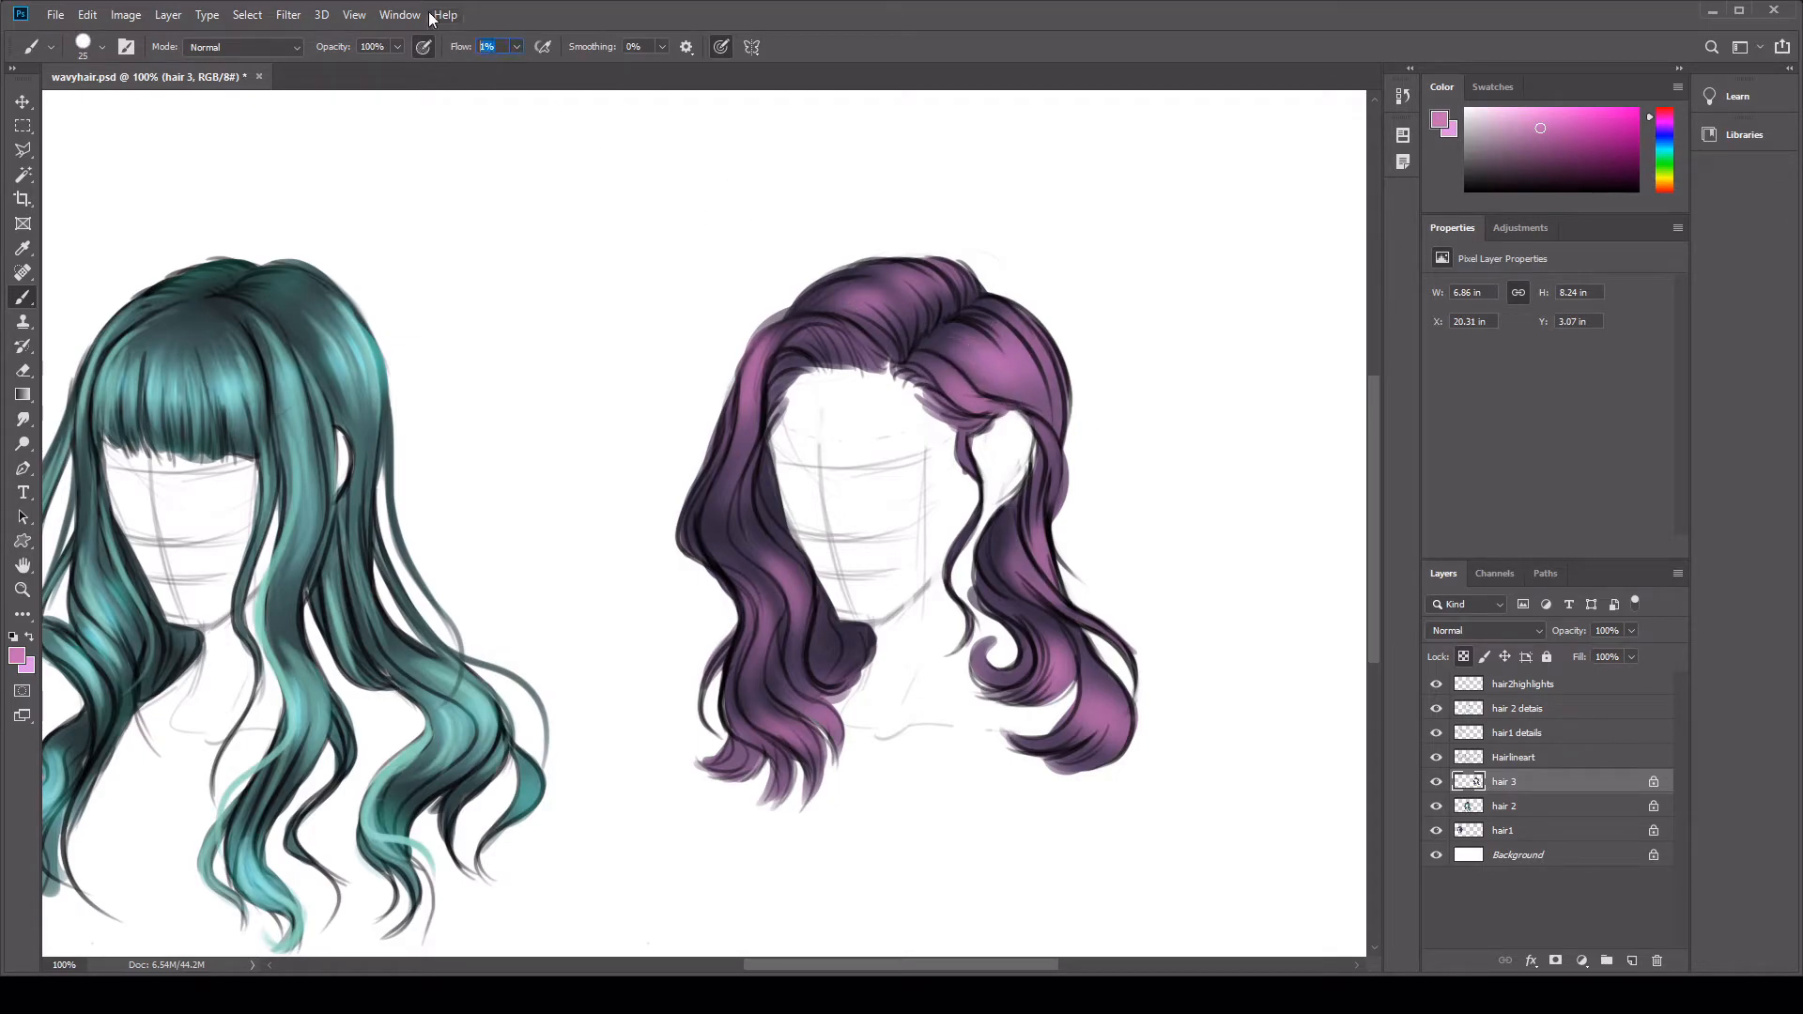
pyautogui.write('3')
pyautogui.press('Return')
pyautogui.moveTo(911, 323)
pyautogui.mouseDown()
pyautogui.moveTo(943, 300)
pyautogui.moveTo(889, 319)
pyautogui.mouseUp()
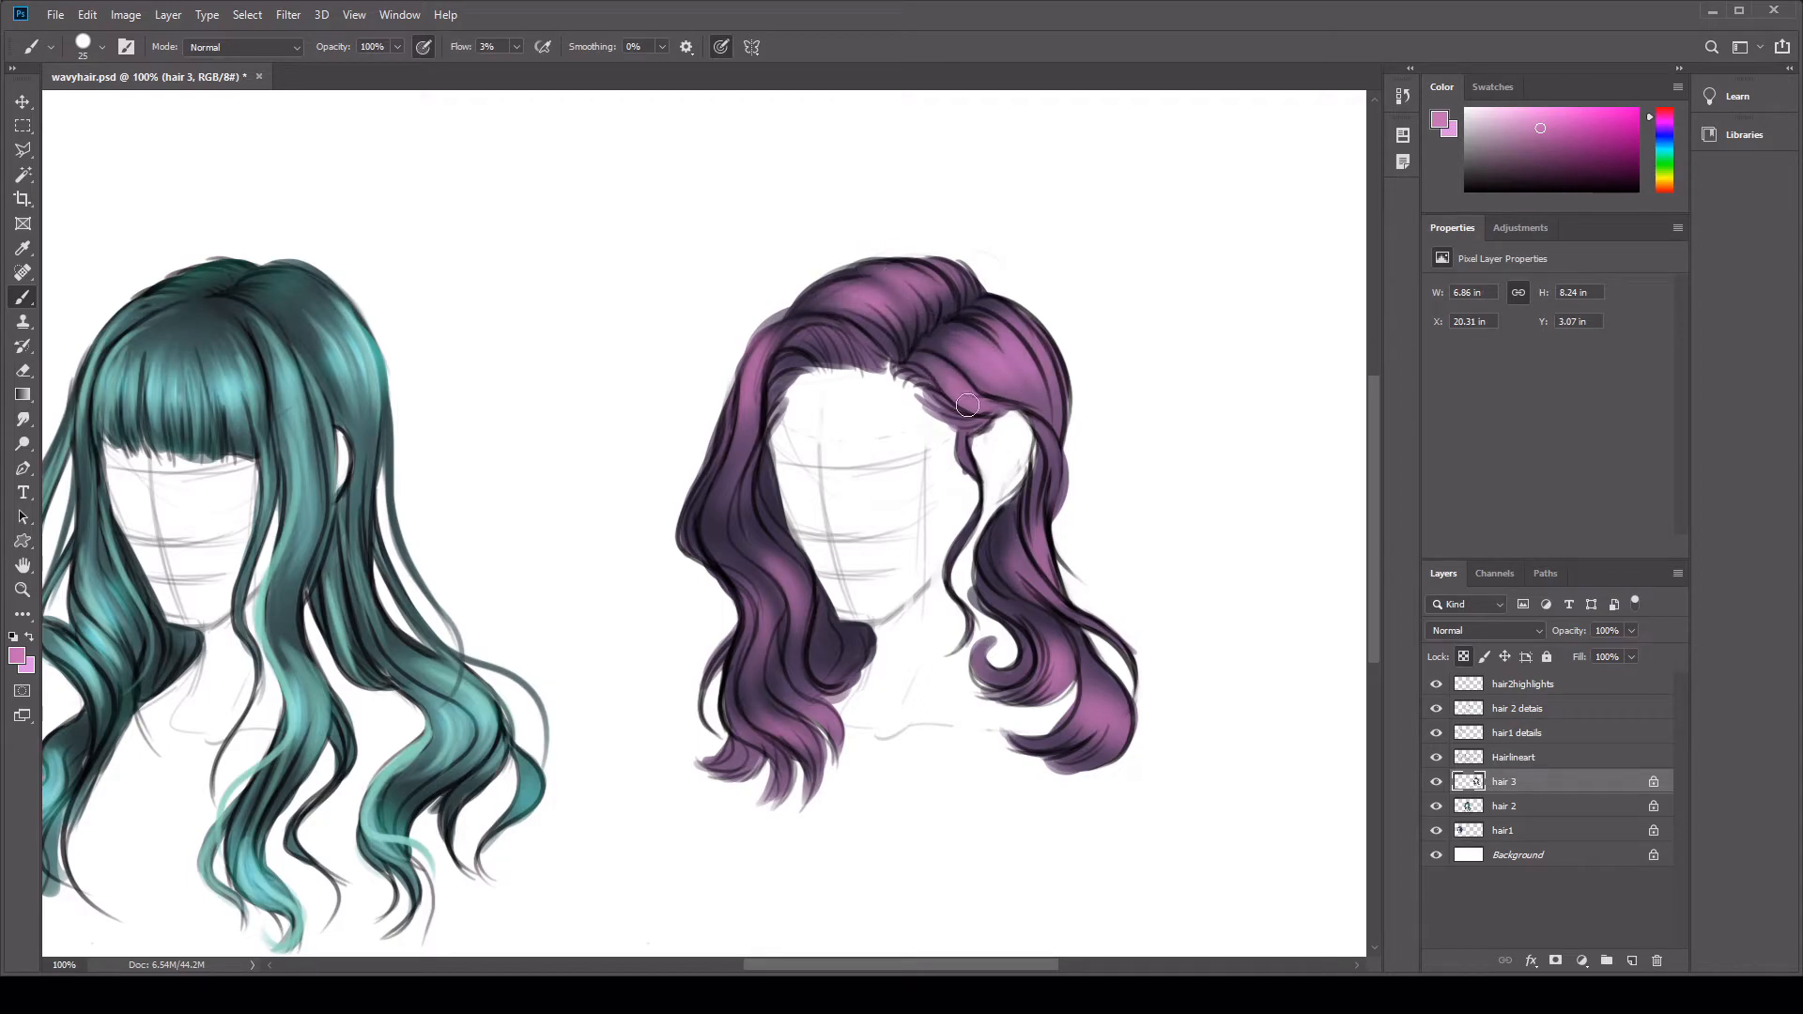
pyautogui.press('[')
pyautogui.press('[')
pyautogui.press('[')
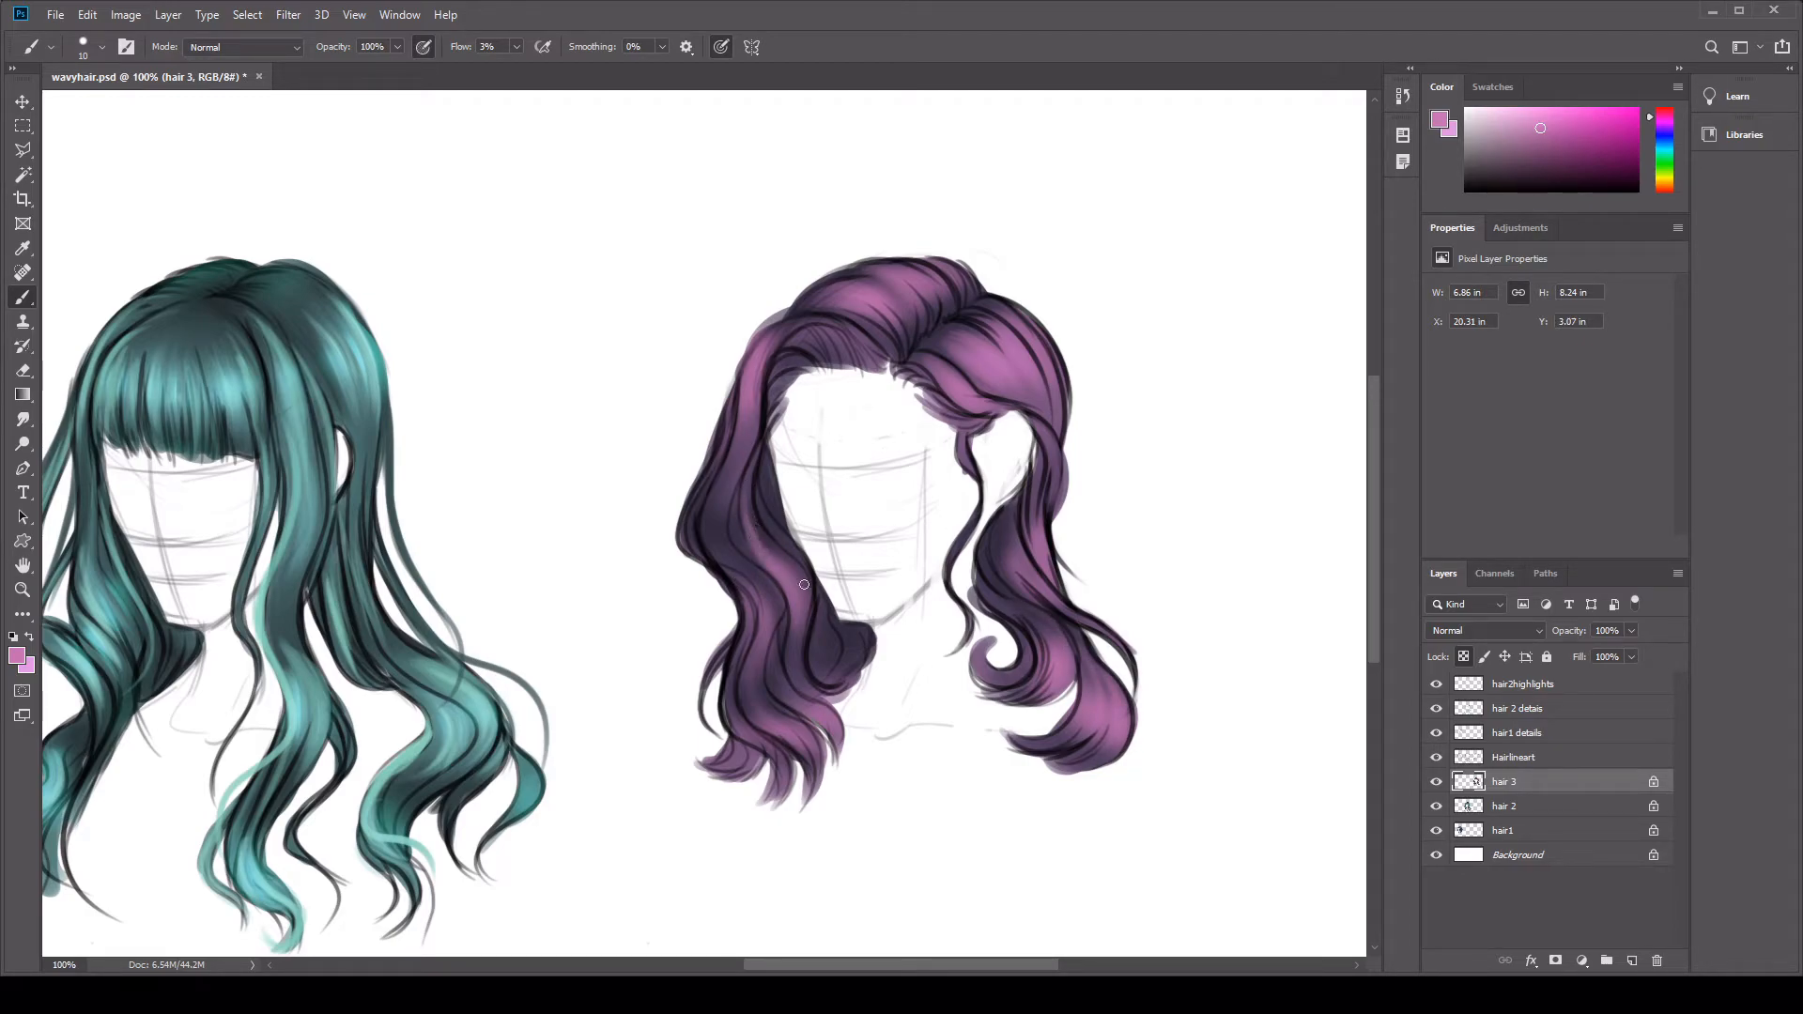
pyautogui.moveTo(733, 465)
pyautogui.mouseDown()
pyautogui.moveTo(779, 624)
pyautogui.moveTo(732, 467)
pyautogui.moveTo(721, 546)
pyautogui.moveTo(742, 585)
pyautogui.mouseUp()
# Step: Pick a lighter pink and paint thin highlight strands on the crown, right curls and left lock with the 10 px brush
pyautogui.keyDown('alt'); pyautogui.click(755, 361); pyautogui.keyUp('alt')
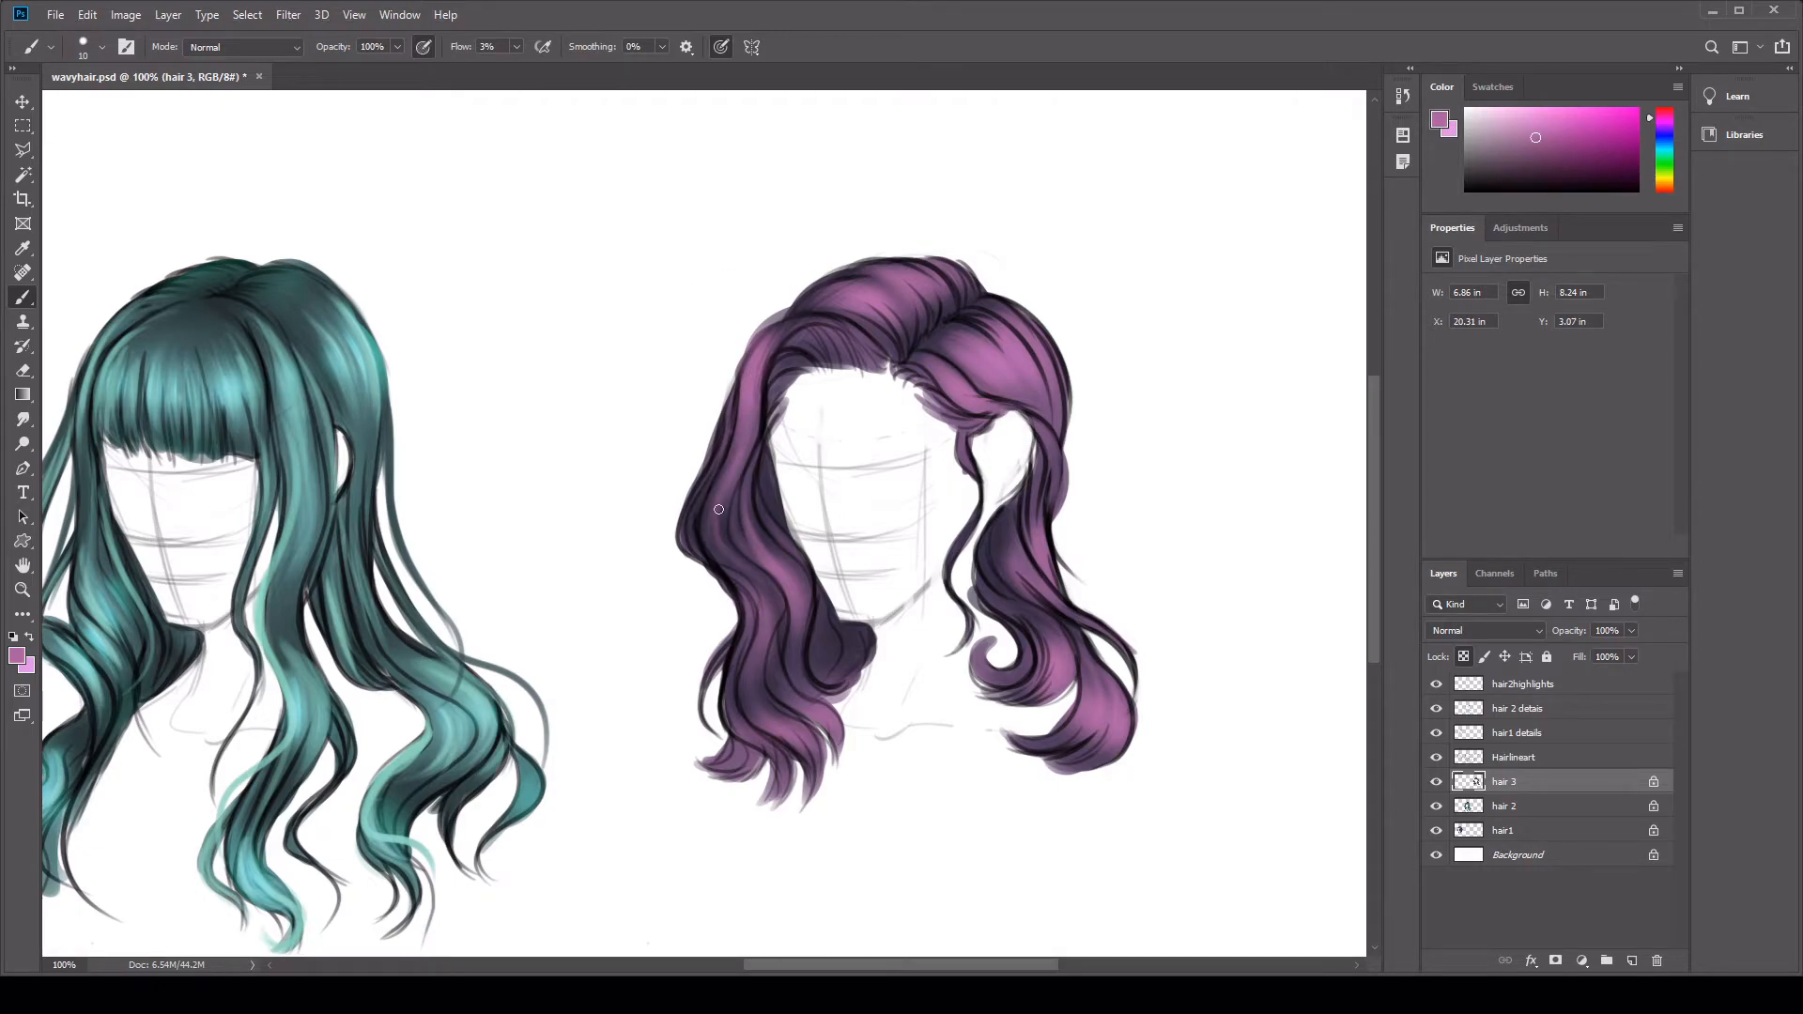
pyautogui.click(1536, 120)
pyautogui.click(1525, 118)
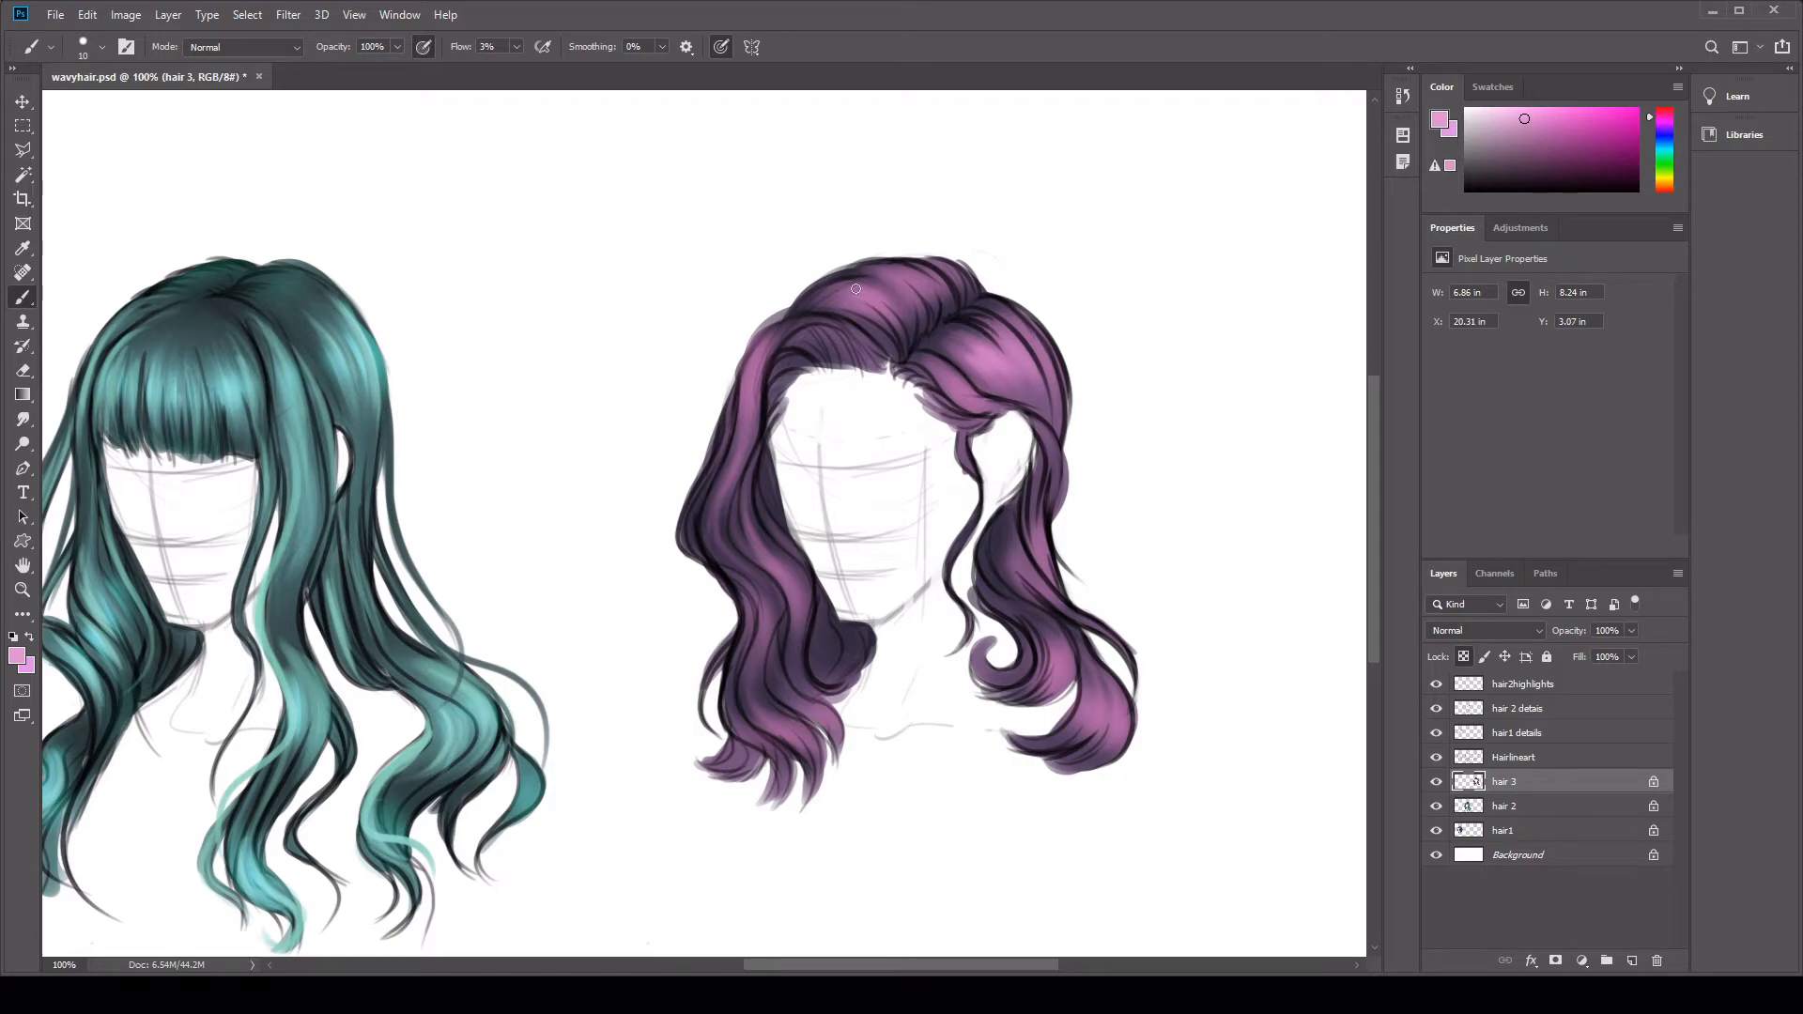
pyautogui.moveTo(896, 276); pyautogui.dragTo(928, 295)
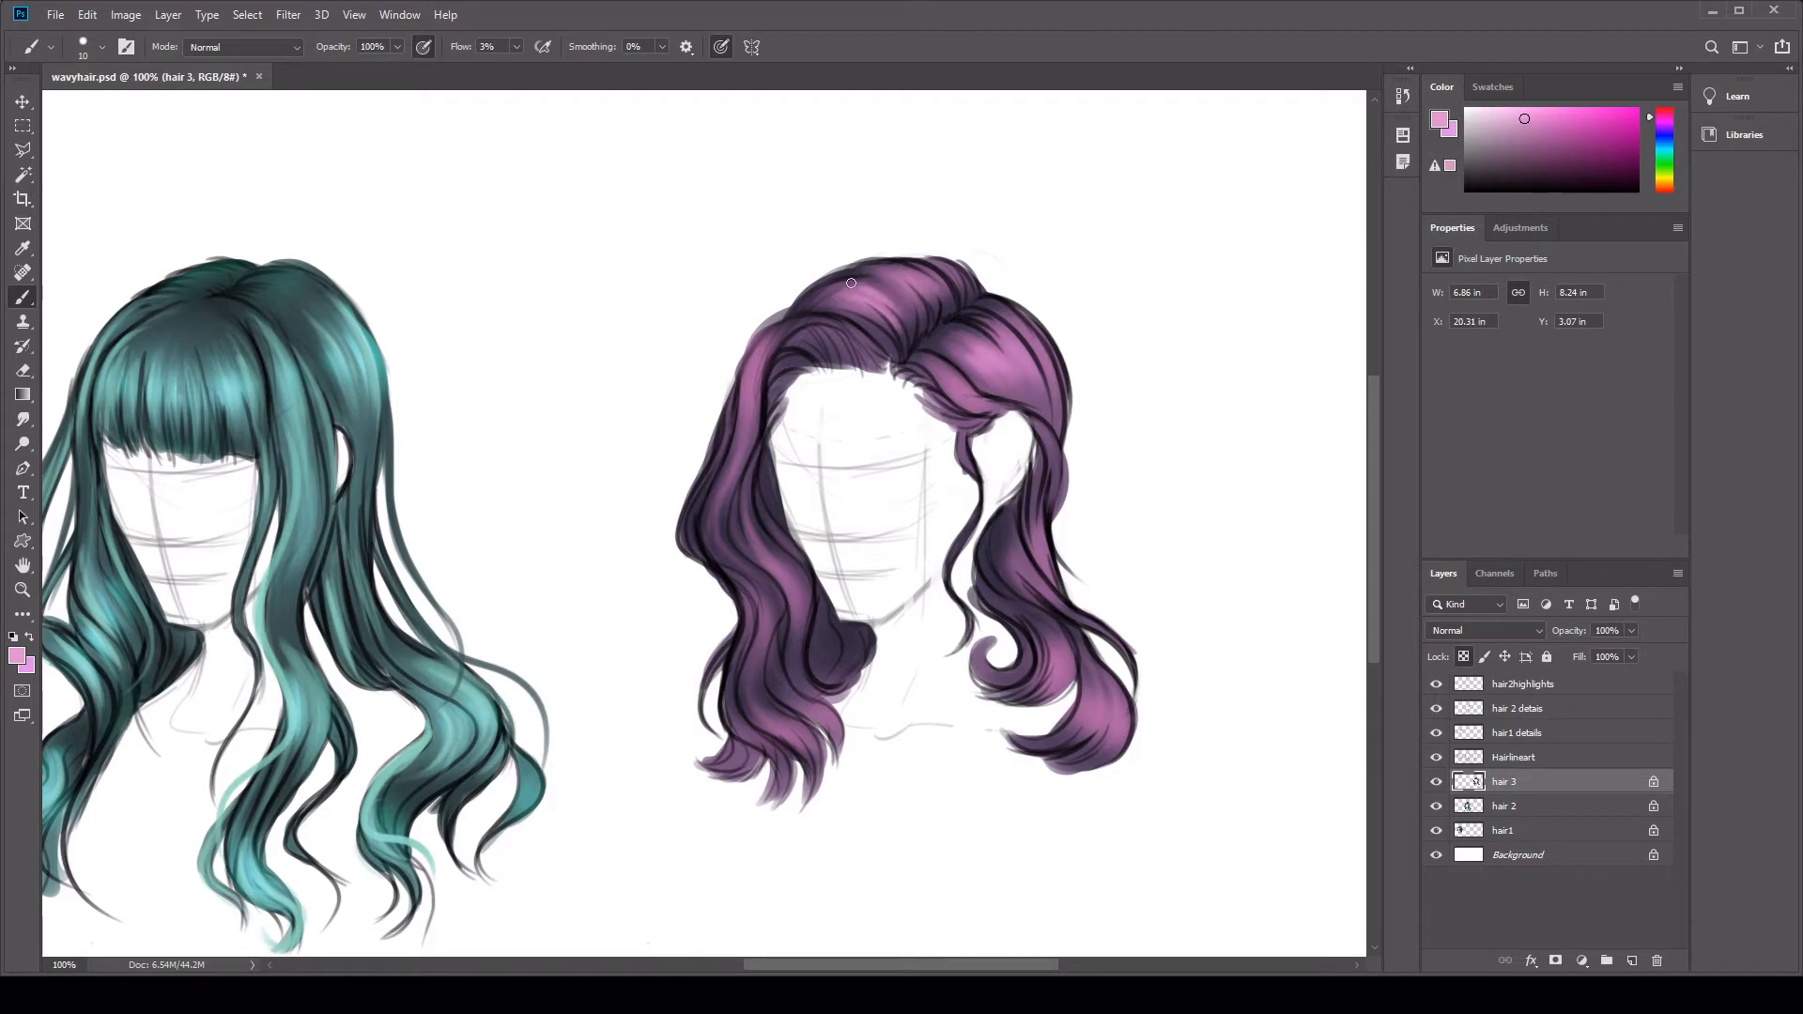
pyautogui.moveTo(1041, 627)
pyautogui.mouseDown()
pyautogui.moveTo(1084, 731)
pyautogui.moveTo(1120, 750)
pyautogui.mouseUp()
pyautogui.moveTo(750, 700); pyautogui.dragTo(803, 732)
pyautogui.moveTo(762, 557); pyautogui.dragTo(797, 602)
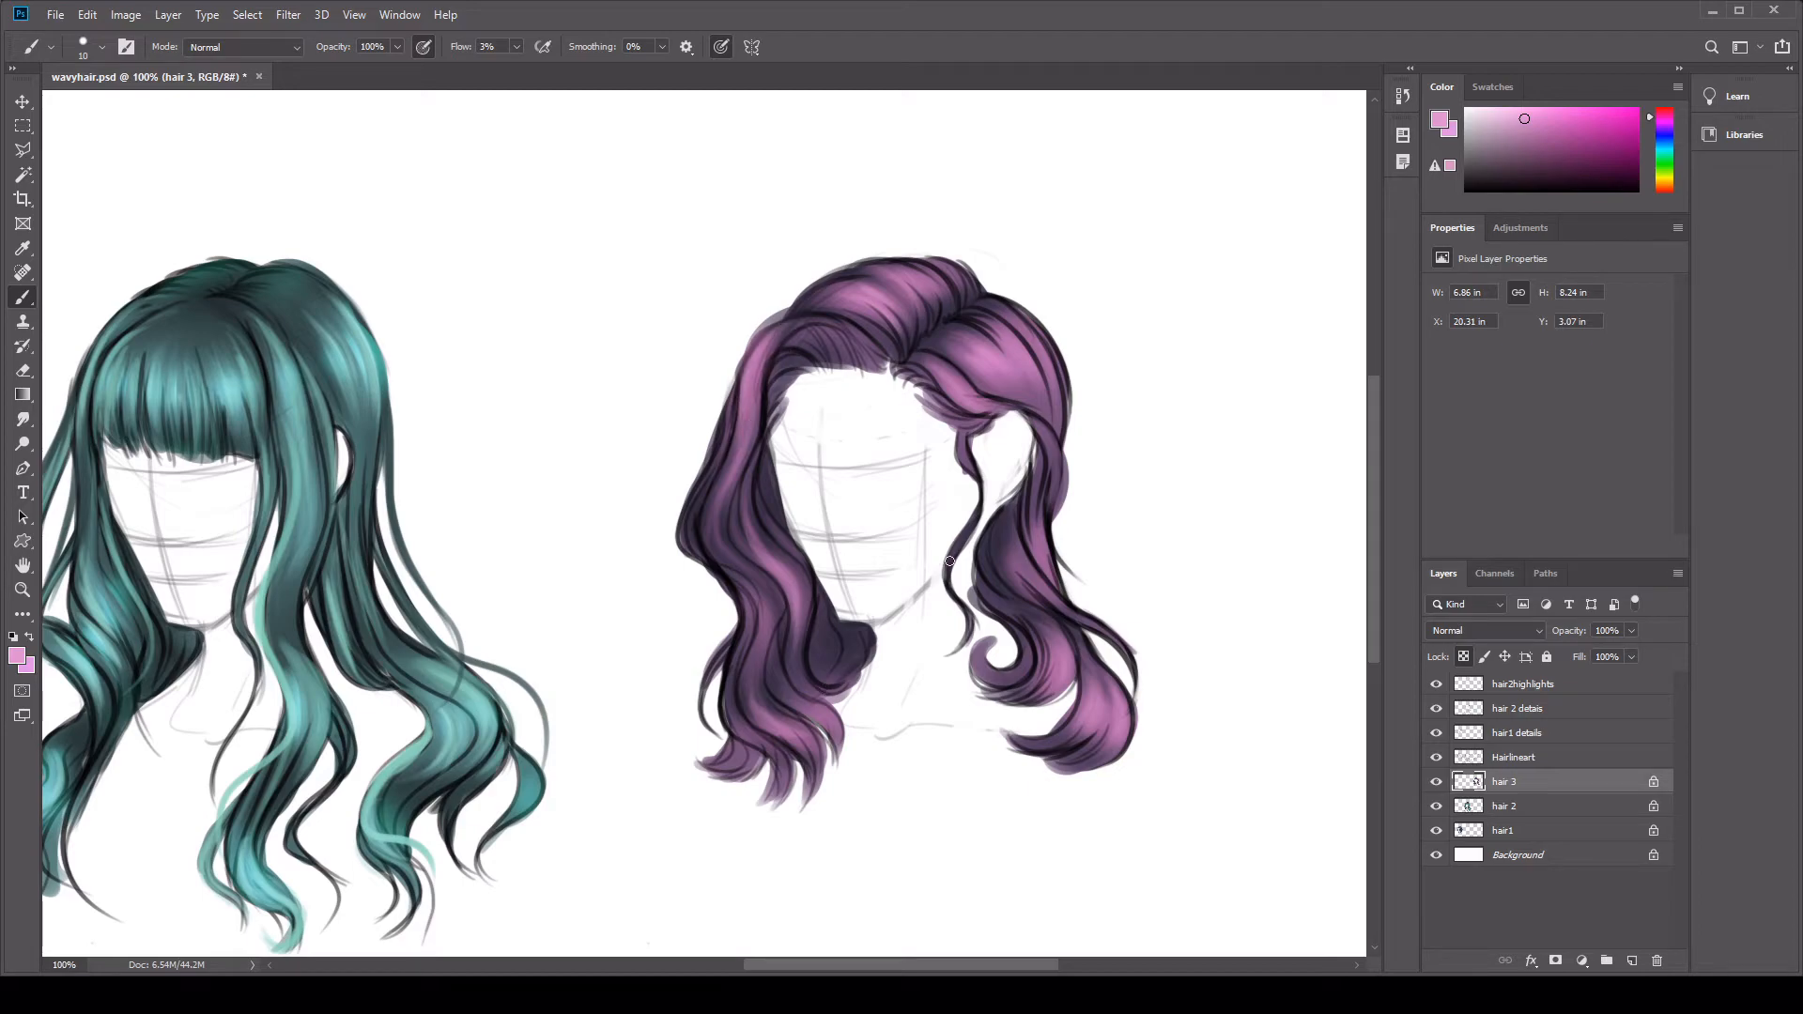
# Step: Add a layer named hair3details at the top of the layer stack
pyautogui.click(1570, 688)
pyautogui.hotkey('ctrl', 'shift', 'alt', 'n')
pyautogui.doubleClick(1514, 683)
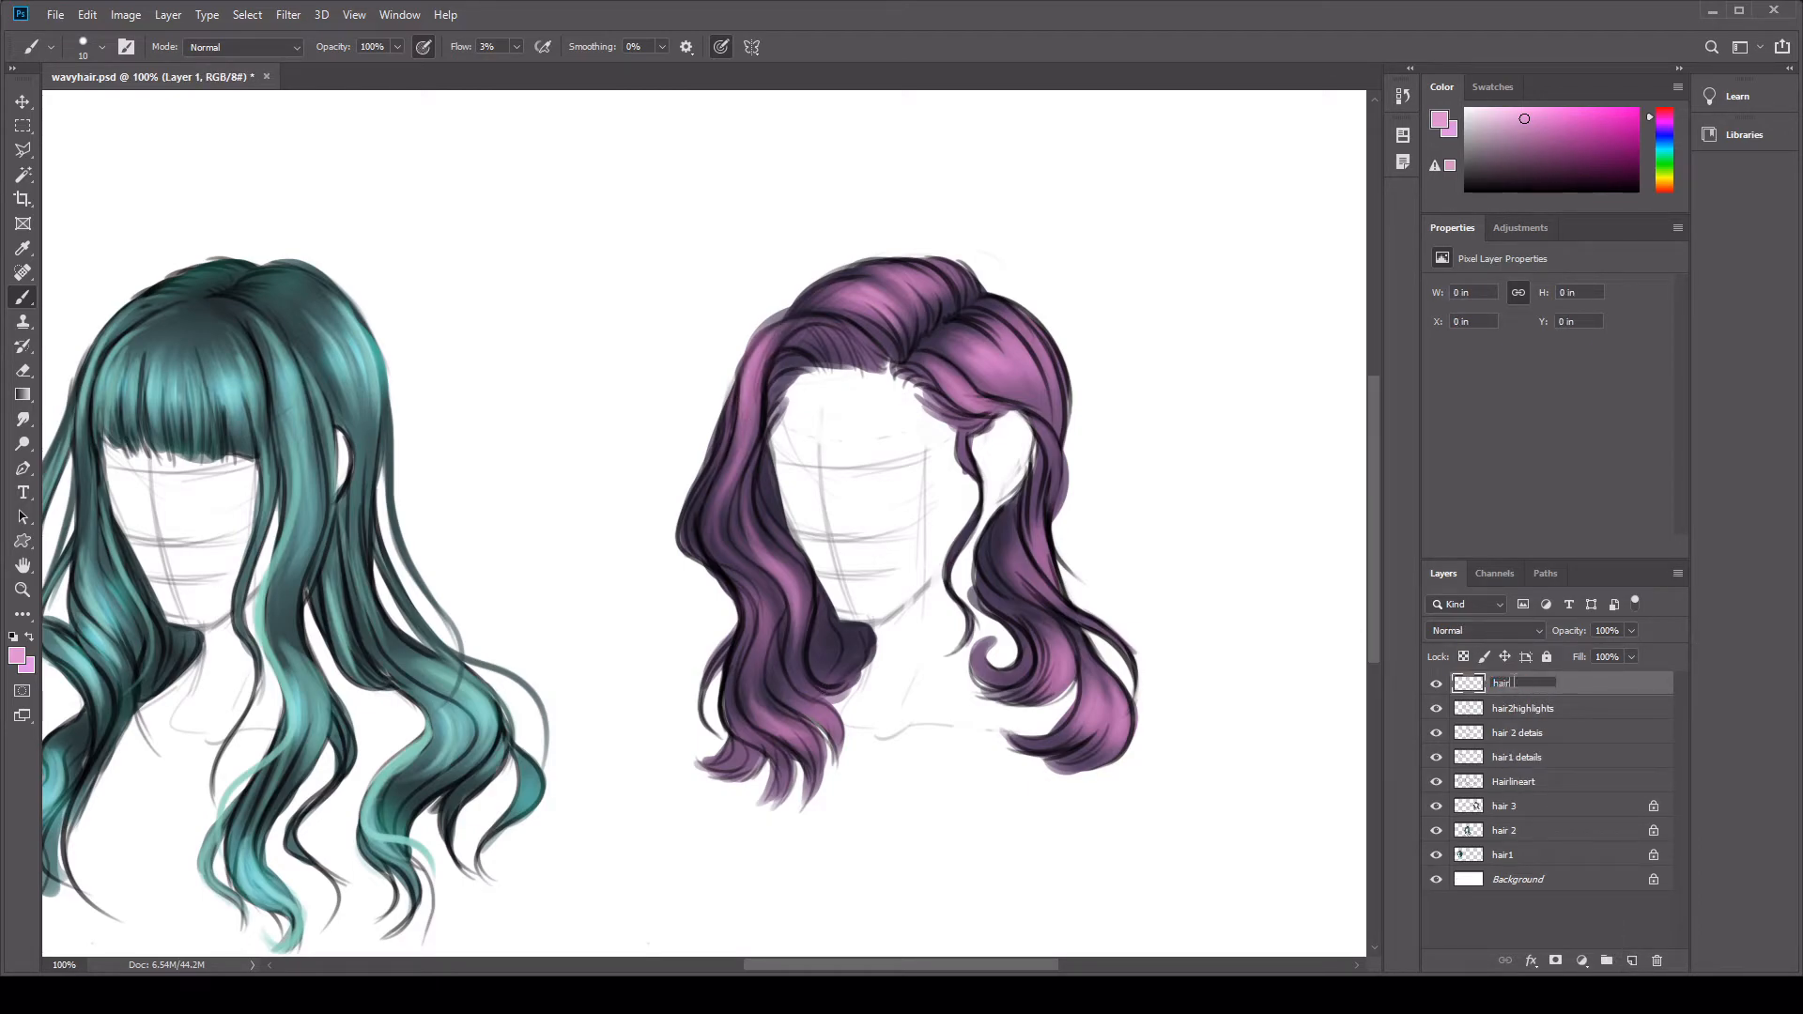
pyautogui.write('hair3details')
pyautogui.press('Return')
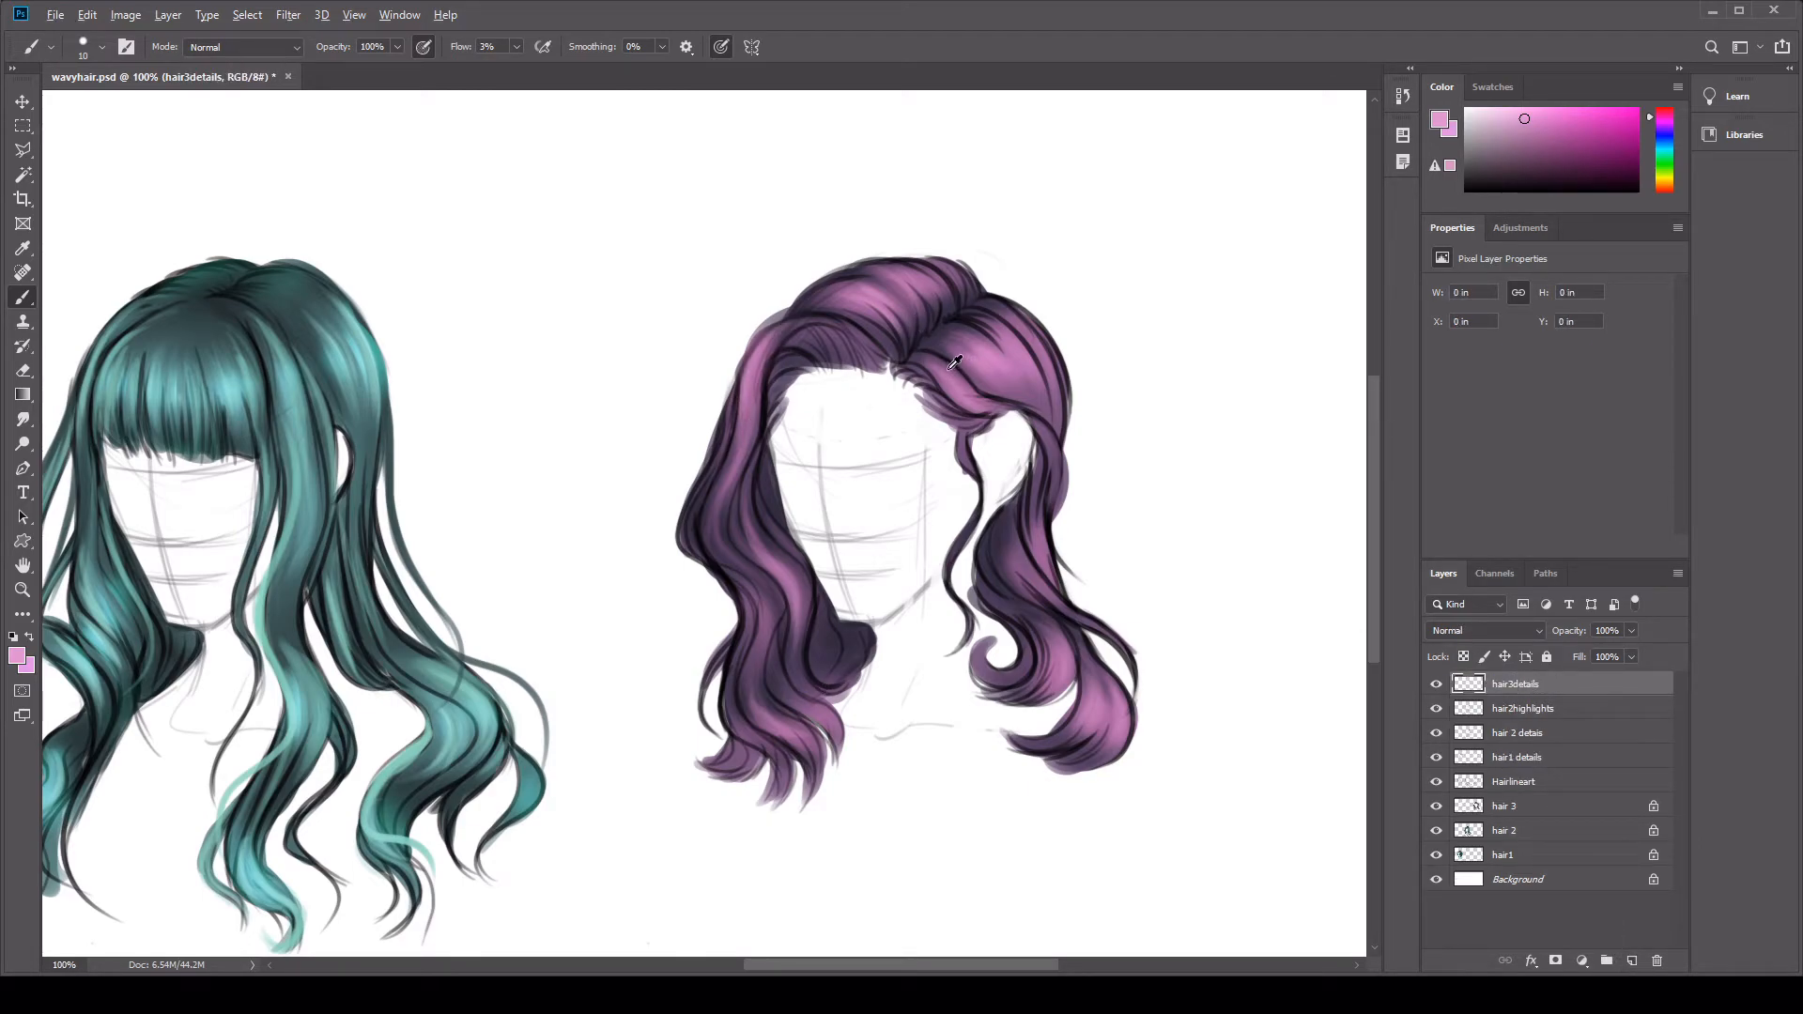
# Step: Draw strands in a sampled pink from the parting over the ear and through the right curls, raising the brush flow to 10%
pyautogui.keyDown('alt'); pyautogui.click(949, 377); pyautogui.keyUp('alt')
pyautogui.moveTo(930, 355); pyautogui.dragTo(1044, 414)
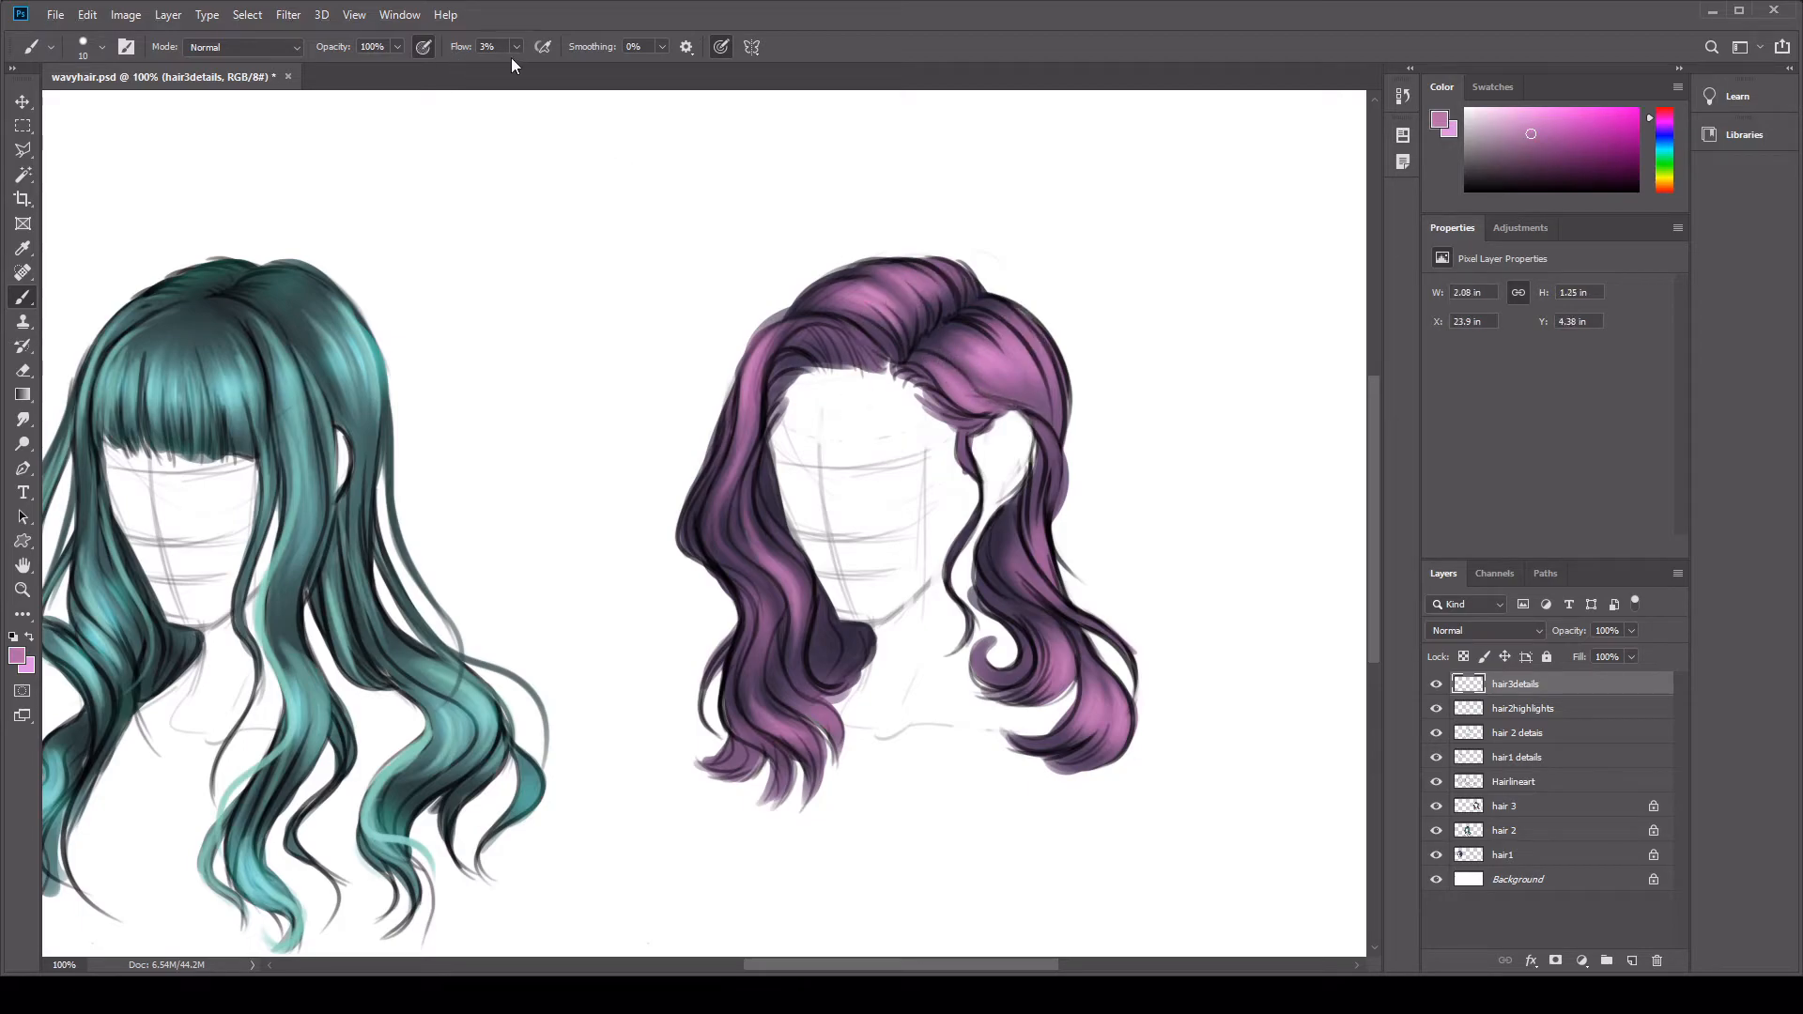
pyautogui.moveTo(526, 76); pyautogui.dragTo(517, 75)
pyautogui.moveTo(932, 353)
pyautogui.mouseDown()
pyautogui.moveTo(1039, 412)
pyautogui.moveTo(1069, 457)
pyautogui.mouseUp()
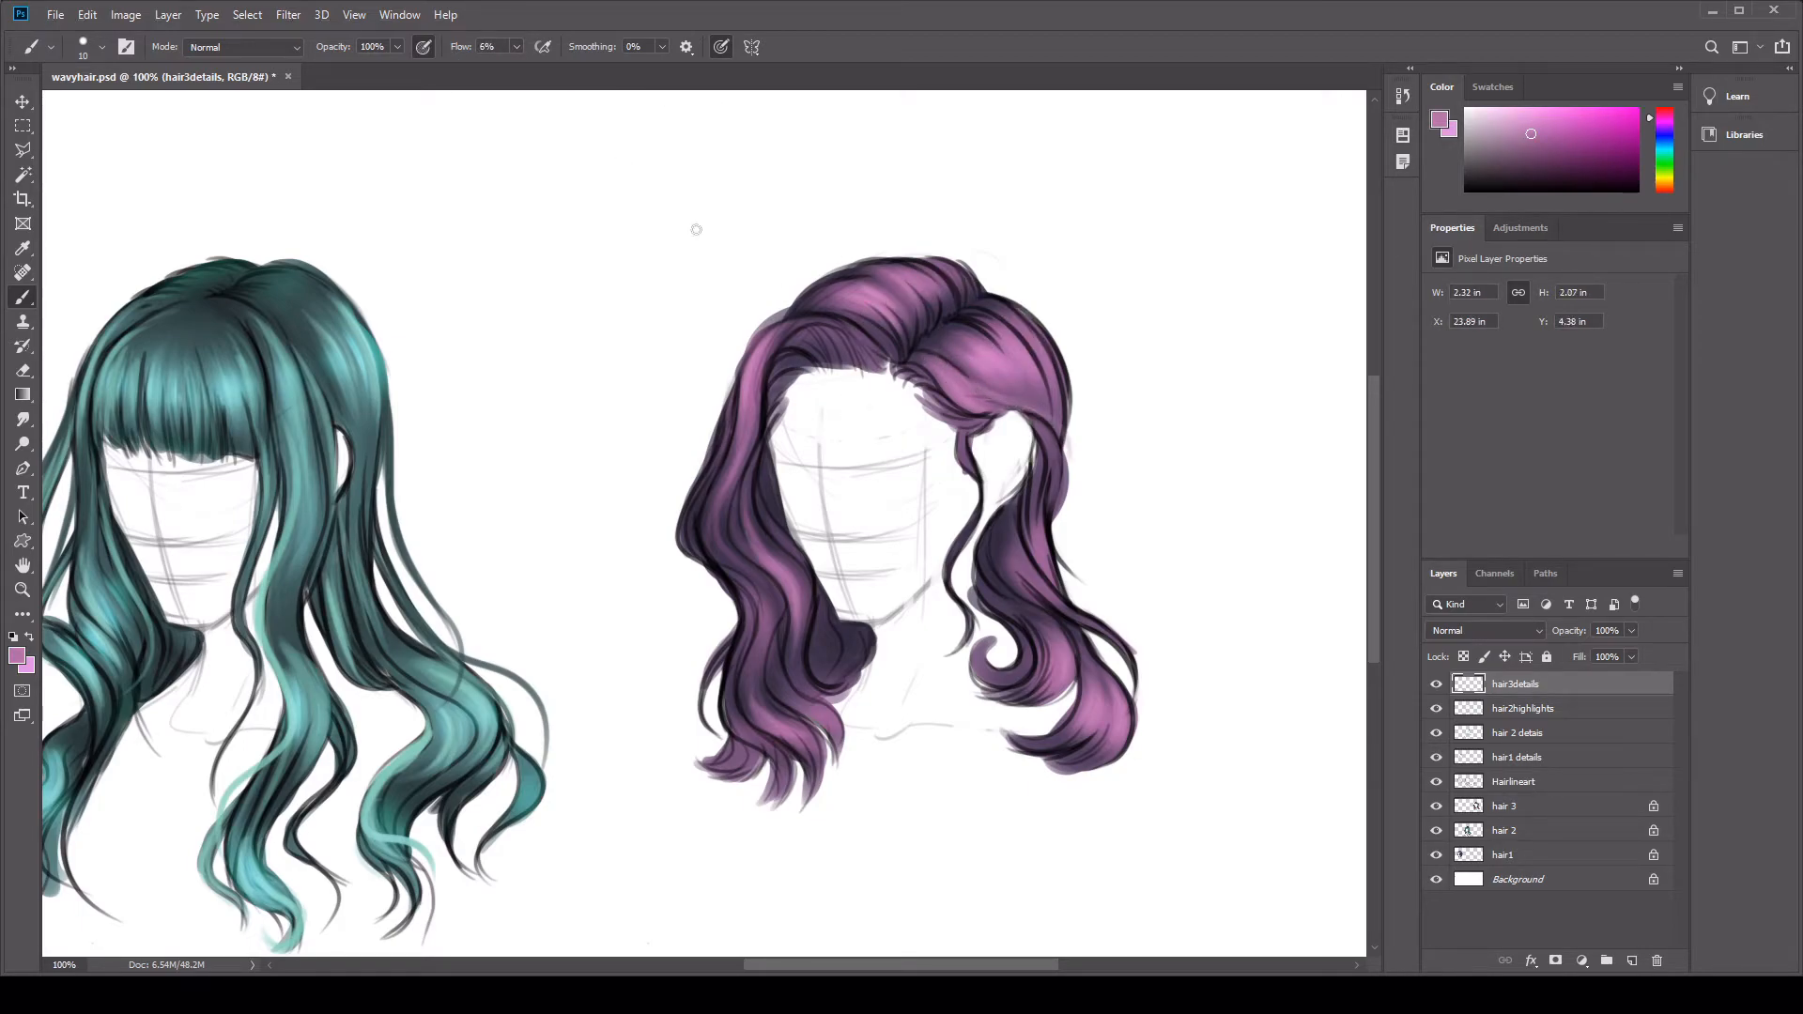
pyautogui.moveTo(926, 352); pyautogui.dragTo(1089, 477)
pyautogui.moveTo(1037, 420)
pyautogui.mouseDown()
pyautogui.moveTo(1069, 533)
pyautogui.moveTo(1082, 445)
pyautogui.moveTo(1052, 558)
pyautogui.moveTo(1087, 477)
pyautogui.moveTo(1041, 580)
pyautogui.moveTo(1139, 677)
pyautogui.mouseUp()
pyautogui.hotkey('ctrl', 'z')
pyautogui.hotkey('ctrl', 'z')
pyautogui.hotkey('ctrl', 'z')
pyautogui.moveTo(1062, 620)
pyautogui.mouseDown()
pyautogui.moveTo(1015, 589)
pyautogui.moveTo(1060, 651)
pyautogui.moveTo(1046, 694)
pyautogui.mouseUp()
pyautogui.moveTo(1003, 599); pyautogui.dragTo(1069, 644)
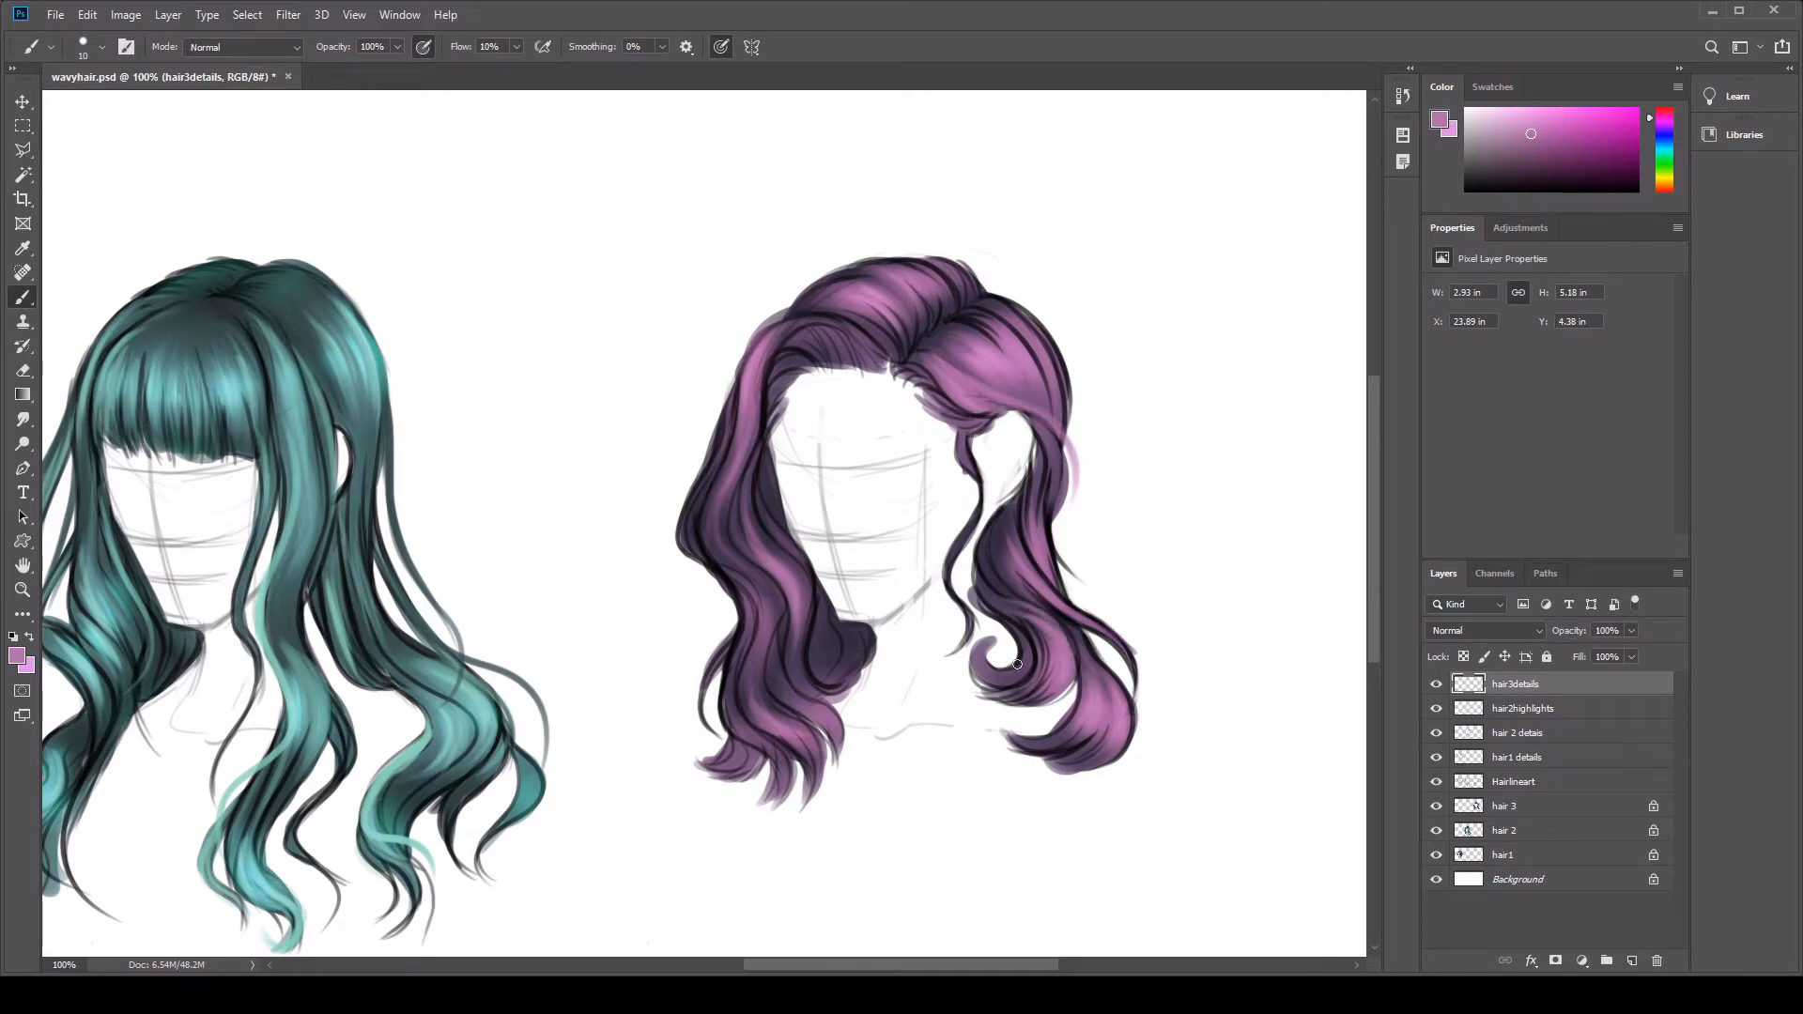
# Step: Draw strands over the hair right of the parting in pinks sampled from that area
pyautogui.keyDown('alt'); pyautogui.click(990, 326); pyautogui.keyUp('alt')
pyautogui.moveTo(984, 325)
pyautogui.mouseDown()
pyautogui.moveTo(1016, 366)
pyautogui.moveTo(1001, 351)
pyautogui.mouseUp()
pyautogui.keyDown('alt'); pyautogui.click(1040, 402); pyautogui.keyUp('alt')
pyautogui.moveTo(980, 313)
pyautogui.mouseDown()
pyautogui.moveTo(1030, 348)
pyautogui.moveTo(1050, 394)
pyautogui.mouseUp()
pyautogui.moveTo(1012, 313)
pyautogui.mouseDown()
pyautogui.moveTo(1064, 415)
pyautogui.moveTo(1034, 379)
pyautogui.mouseUp()
# Step: Enlarge the brush to 20 px and paint muted pink strands along the upper left lock
pyautogui.press(']')
pyautogui.press(']')
pyautogui.moveTo(738, 456)
pyautogui.mouseDown()
pyautogui.moveTo(751, 507)
pyautogui.moveTo(714, 490)
pyautogui.mouseUp()
pyautogui.moveTo(730, 402); pyautogui.dragTo(712, 480)
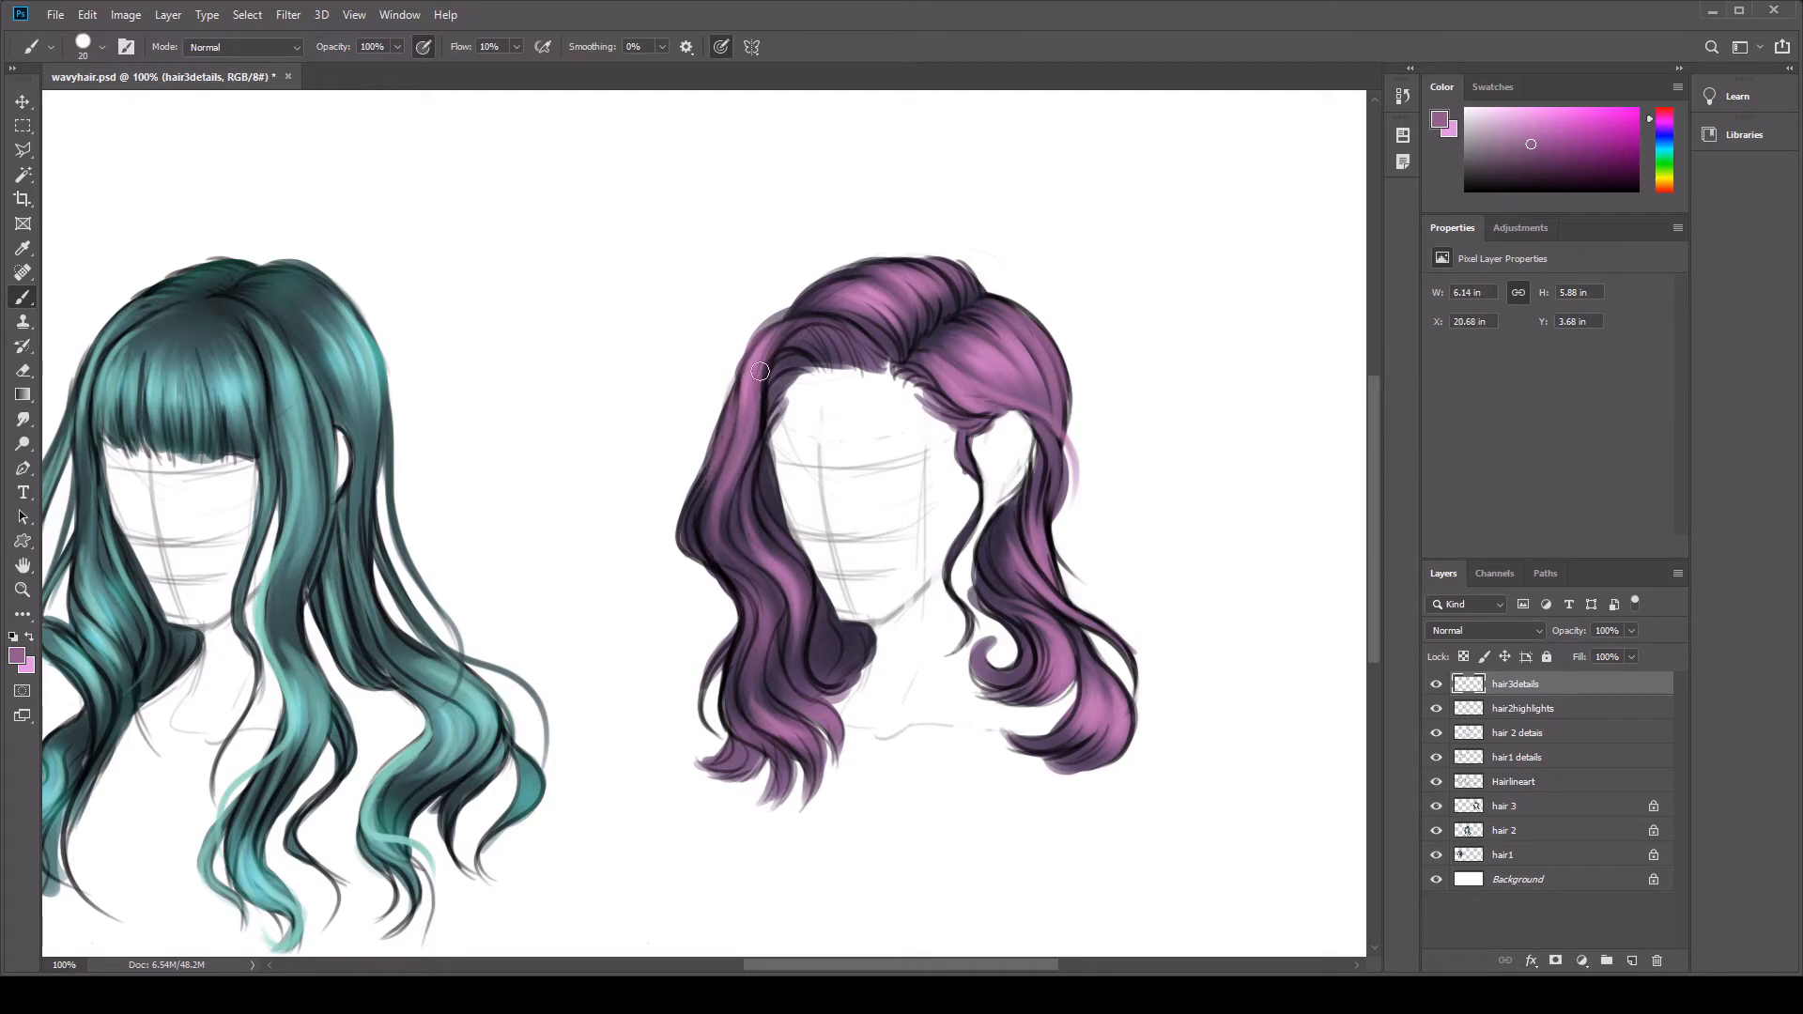
# Step: Draw light pink strands over the hair on both sides of the parting with a 9 px brush
pyautogui.press('[')
pyautogui.press('[')
pyautogui.press('[')
pyautogui.keyDown('alt'); pyautogui.click(813, 318); pyautogui.keyUp('alt')
pyautogui.keyDown('alt'); pyautogui.click(963, 390); pyautogui.keyUp('alt')
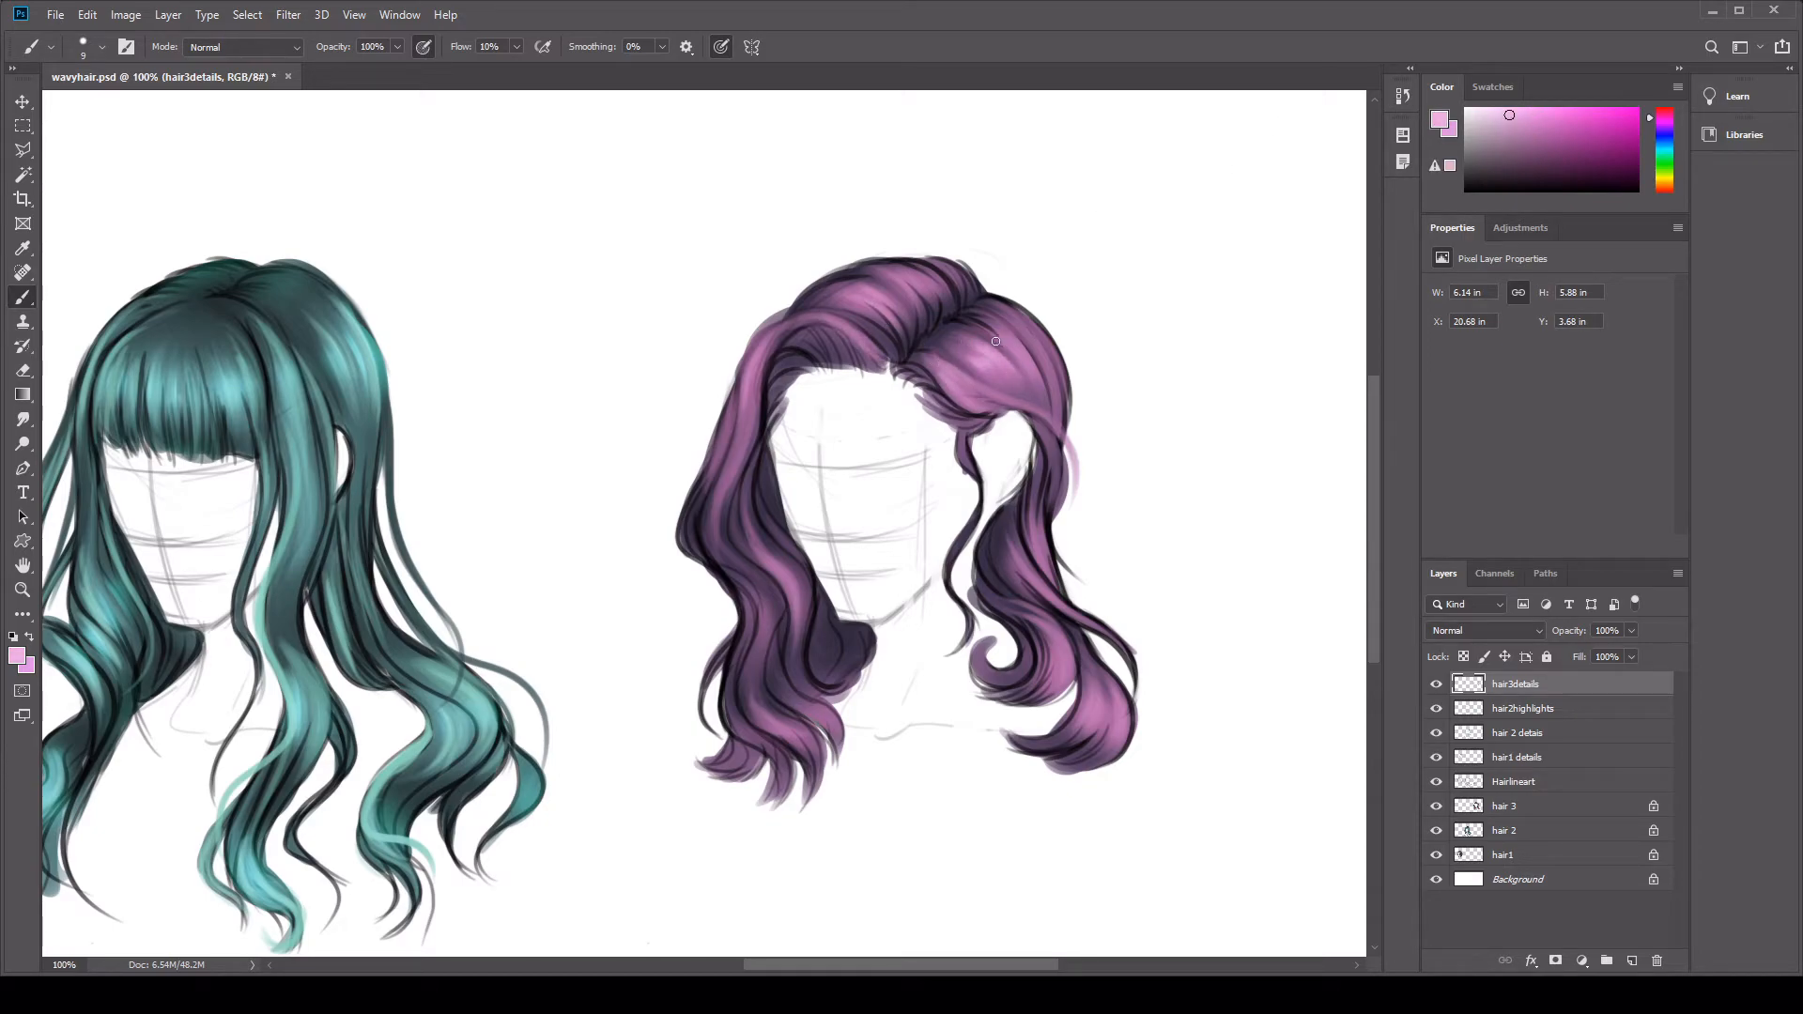
pyautogui.moveTo(1011, 330); pyautogui.dragTo(1061, 384)
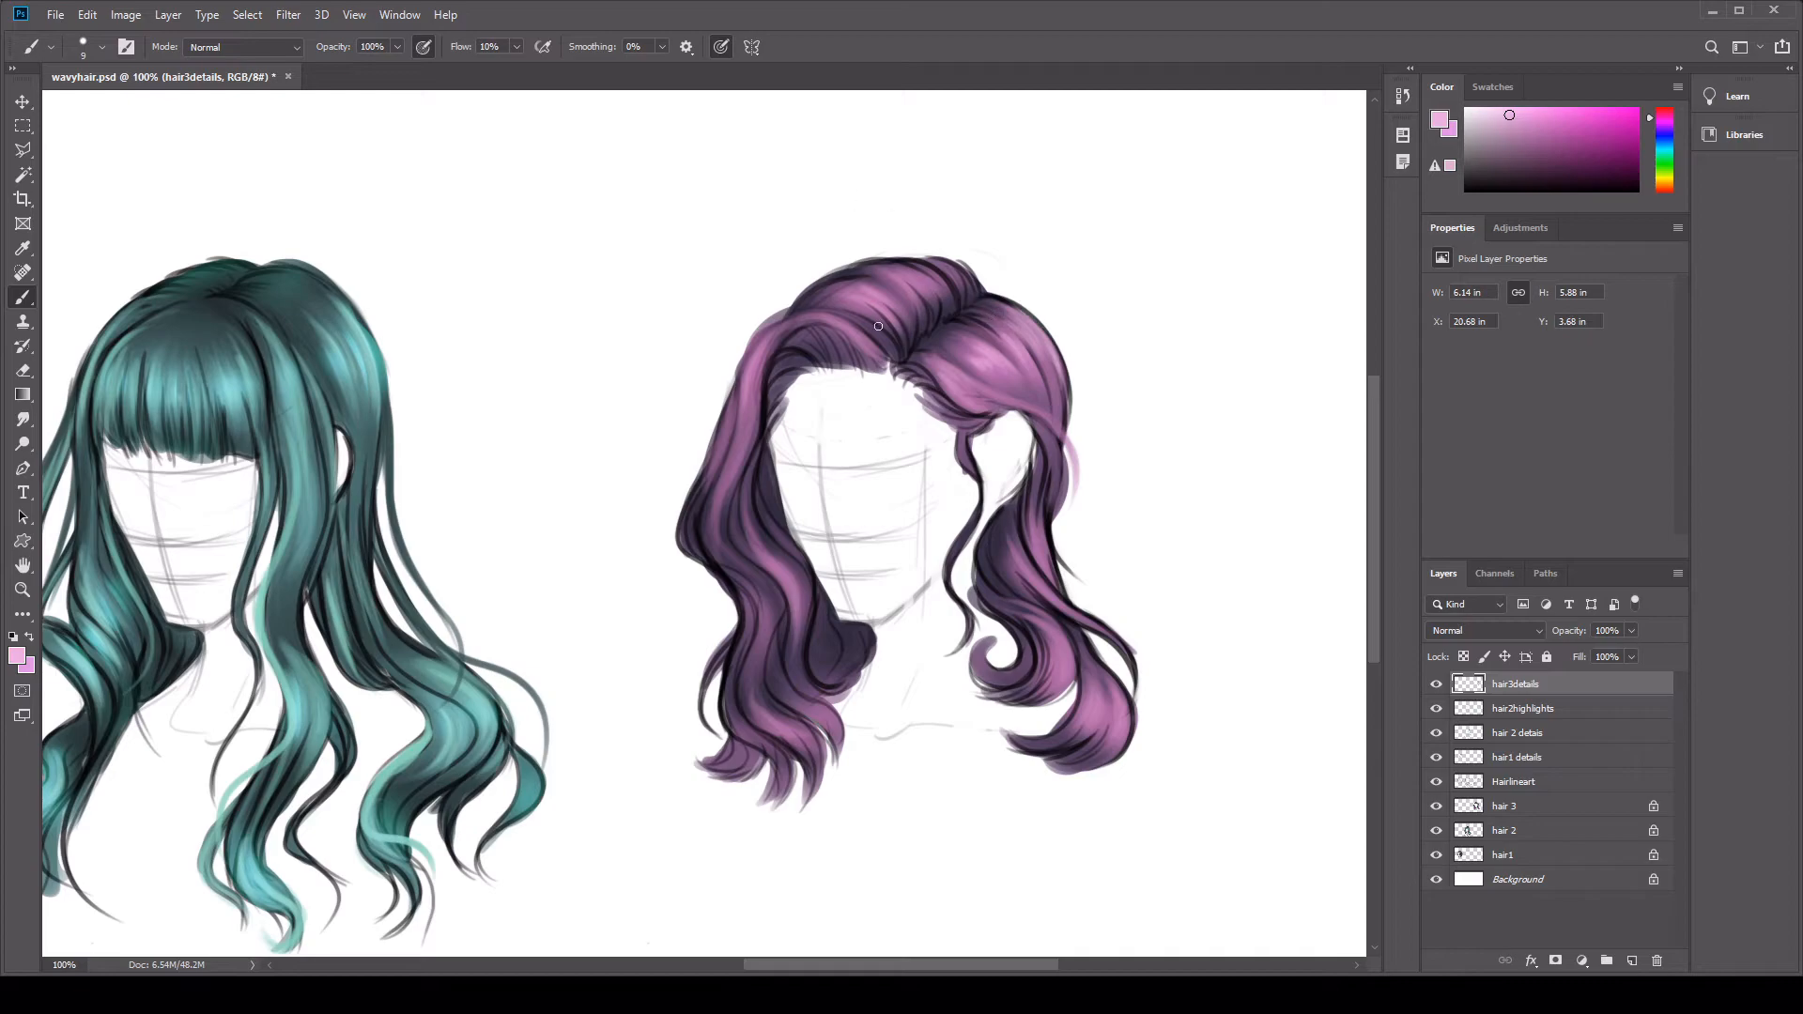
pyautogui.moveTo(906, 272)
pyautogui.mouseDown()
pyautogui.moveTo(945, 300)
pyautogui.moveTo(967, 268)
pyautogui.mouseUp()
# Step: Draw light pink highlight strands along the right lock and its curls
pyautogui.moveTo(718, 208)
pyautogui.mouseDown()
pyautogui.moveTo(1231, 241)
pyautogui.moveTo(718, 198)
pyautogui.mouseUp()
pyautogui.moveTo(1096, 668)
pyautogui.mouseDown()
pyautogui.moveTo(1077, 716)
pyautogui.moveTo(1117, 669)
pyautogui.moveTo(1103, 751)
pyautogui.mouseUp()
pyautogui.moveTo(1071, 615); pyautogui.dragTo(1038, 686)
pyautogui.moveTo(1023, 557)
pyautogui.mouseDown()
pyautogui.moveTo(1080, 606)
pyautogui.moveTo(1034, 465)
pyautogui.moveTo(1048, 550)
pyautogui.mouseUp()
# Step: Draw light pink strands down the left lock from the temple to the waves, undoing the last stroke
pyautogui.moveTo(764, 548); pyautogui.dragTo(803, 601)
pyautogui.moveTo(761, 342); pyautogui.dragTo(742, 420)
pyautogui.moveTo(791, 313); pyautogui.dragTo(723, 479)
pyautogui.moveTo(740, 371); pyautogui.dragTo(694, 575)
pyautogui.moveTo(756, 681)
pyautogui.mouseDown()
pyautogui.moveTo(813, 772)
pyautogui.moveTo(817, 706)
pyautogui.mouseUp()
pyautogui.hotkey('ctrl', 'z')
# Step: Add light pink strands to the right curl tips, the left lock's lower ends and the crown beside the parting
pyautogui.moveTo(1081, 714)
pyautogui.mouseDown()
pyautogui.moveTo(1016, 726)
pyautogui.moveTo(1040, 687)
pyautogui.mouseUp()
pyautogui.moveTo(988, 633); pyautogui.dragTo(1033, 674)
pyautogui.moveTo(795, 620); pyautogui.dragTo(832, 684)
pyautogui.moveTo(727, 740); pyautogui.dragTo(784, 784)
pyautogui.moveTo(733, 677); pyautogui.dragTo(794, 780)
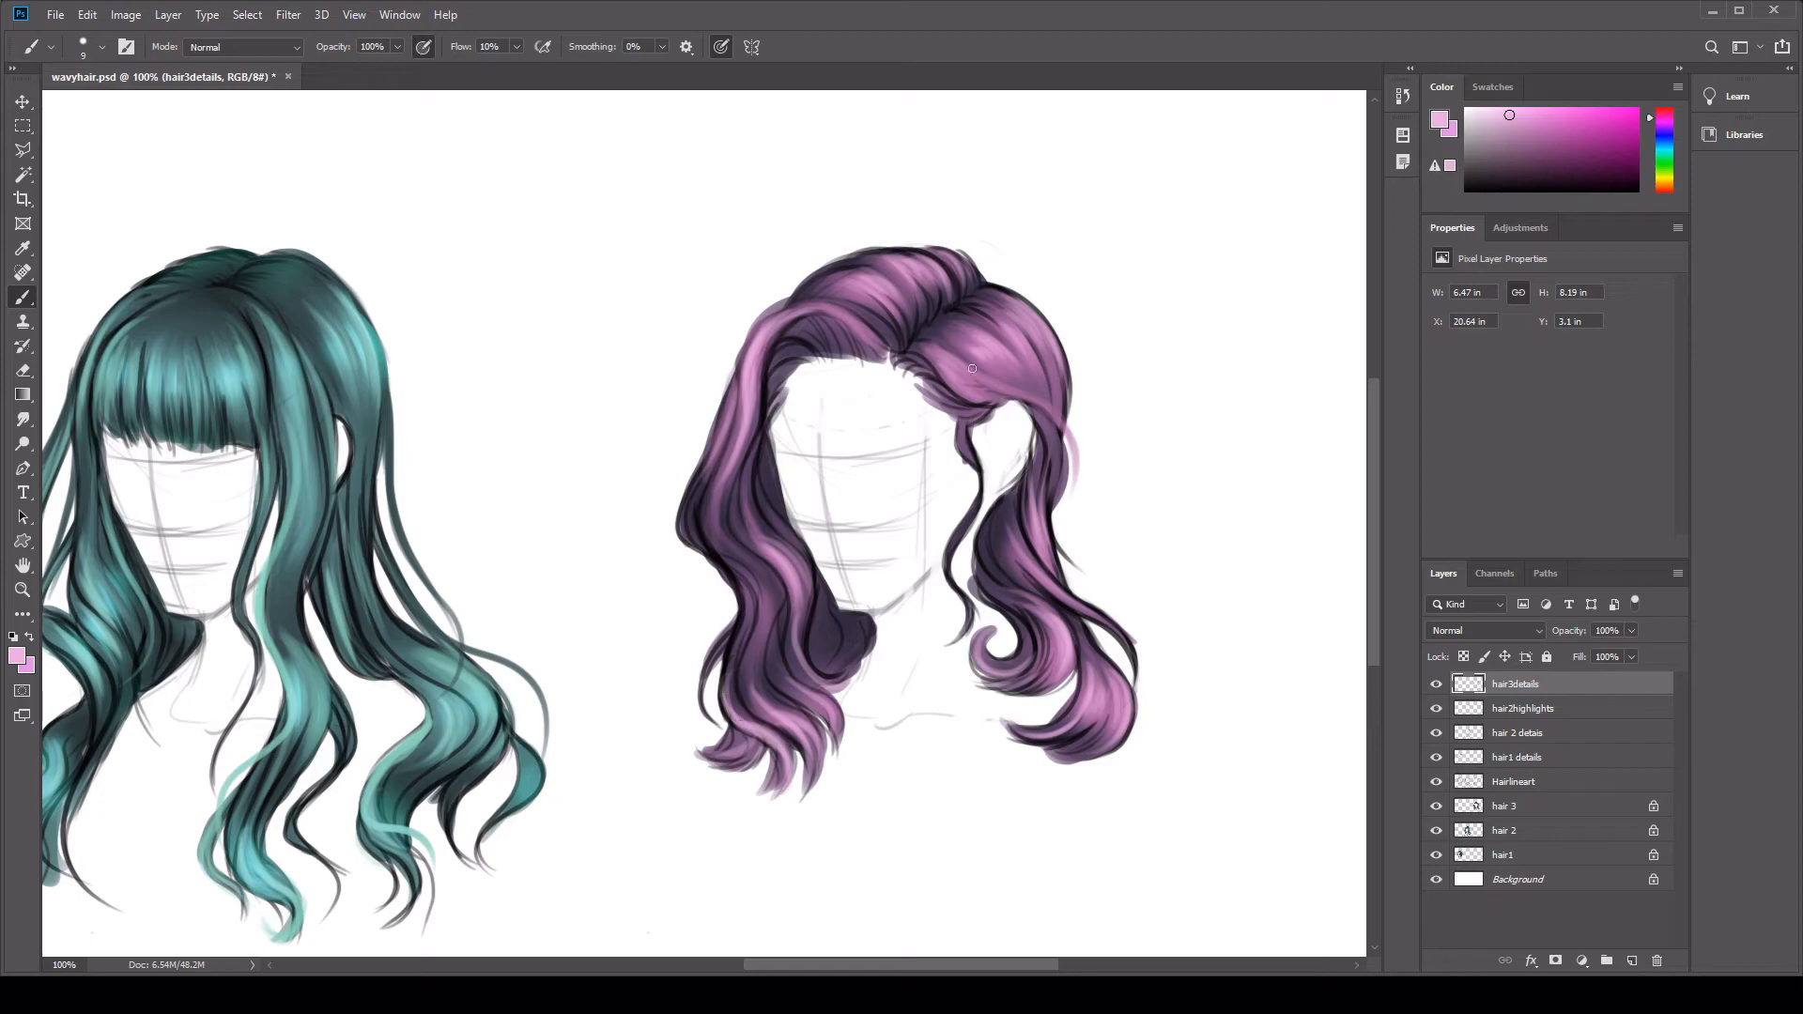
pyautogui.moveTo(861, 277); pyautogui.dragTo(900, 302)
pyautogui.moveTo(909, 301)
pyautogui.mouseDown()
pyautogui.moveTo(879, 263)
pyautogui.moveTo(960, 254)
pyautogui.moveTo(1057, 385)
pyautogui.mouseUp()
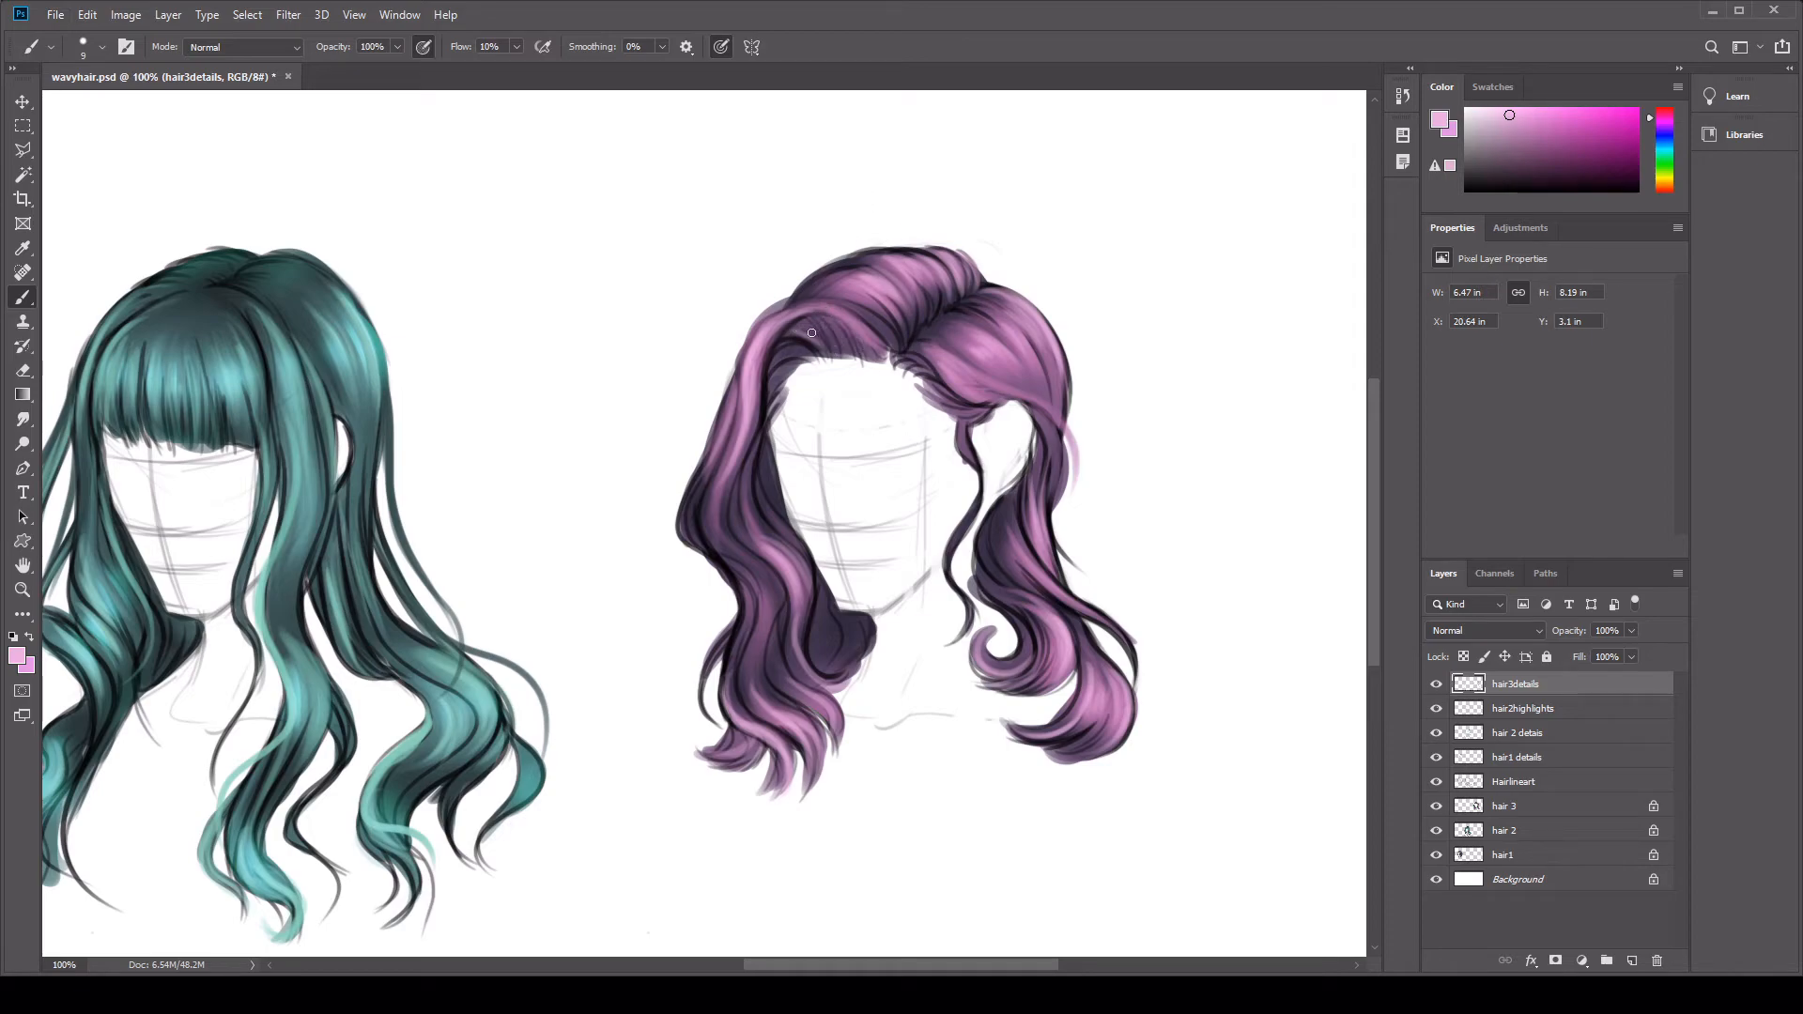
# Step: Sample the purple-pink hair tones and add a fine strand along the hairline left of the parting
pyautogui.keyDown('alt'); pyautogui.click(809, 327); pyautogui.keyUp('alt')
pyautogui.keyDown('alt'); pyautogui.click(809, 334); pyautogui.keyUp('alt')
pyautogui.moveTo(811, 324)
pyautogui.mouseDown()
pyautogui.moveTo(853, 331)
pyautogui.moveTo(760, 334)
pyautogui.moveTo(770, 315)
pyautogui.moveTo(868, 331)
pyautogui.mouseUp()
pyautogui.keyDown('alt'); pyautogui.click(810, 320); pyautogui.keyUp('alt')
# Step: Load the hair 3 outline as a selection, fill it with tan on a new layer using the Paint Bucket, and deselect
pyautogui.click(1437, 806)
pyautogui.click(1437, 806)
pyautogui.keyDown('ctrl'); pyautogui.click(1469, 806); pyautogui.keyUp('ctrl')
pyautogui.click(1632, 961)
pyautogui.click(23, 371)
pyautogui.click(24, 395)
pyautogui.click(94, 411)
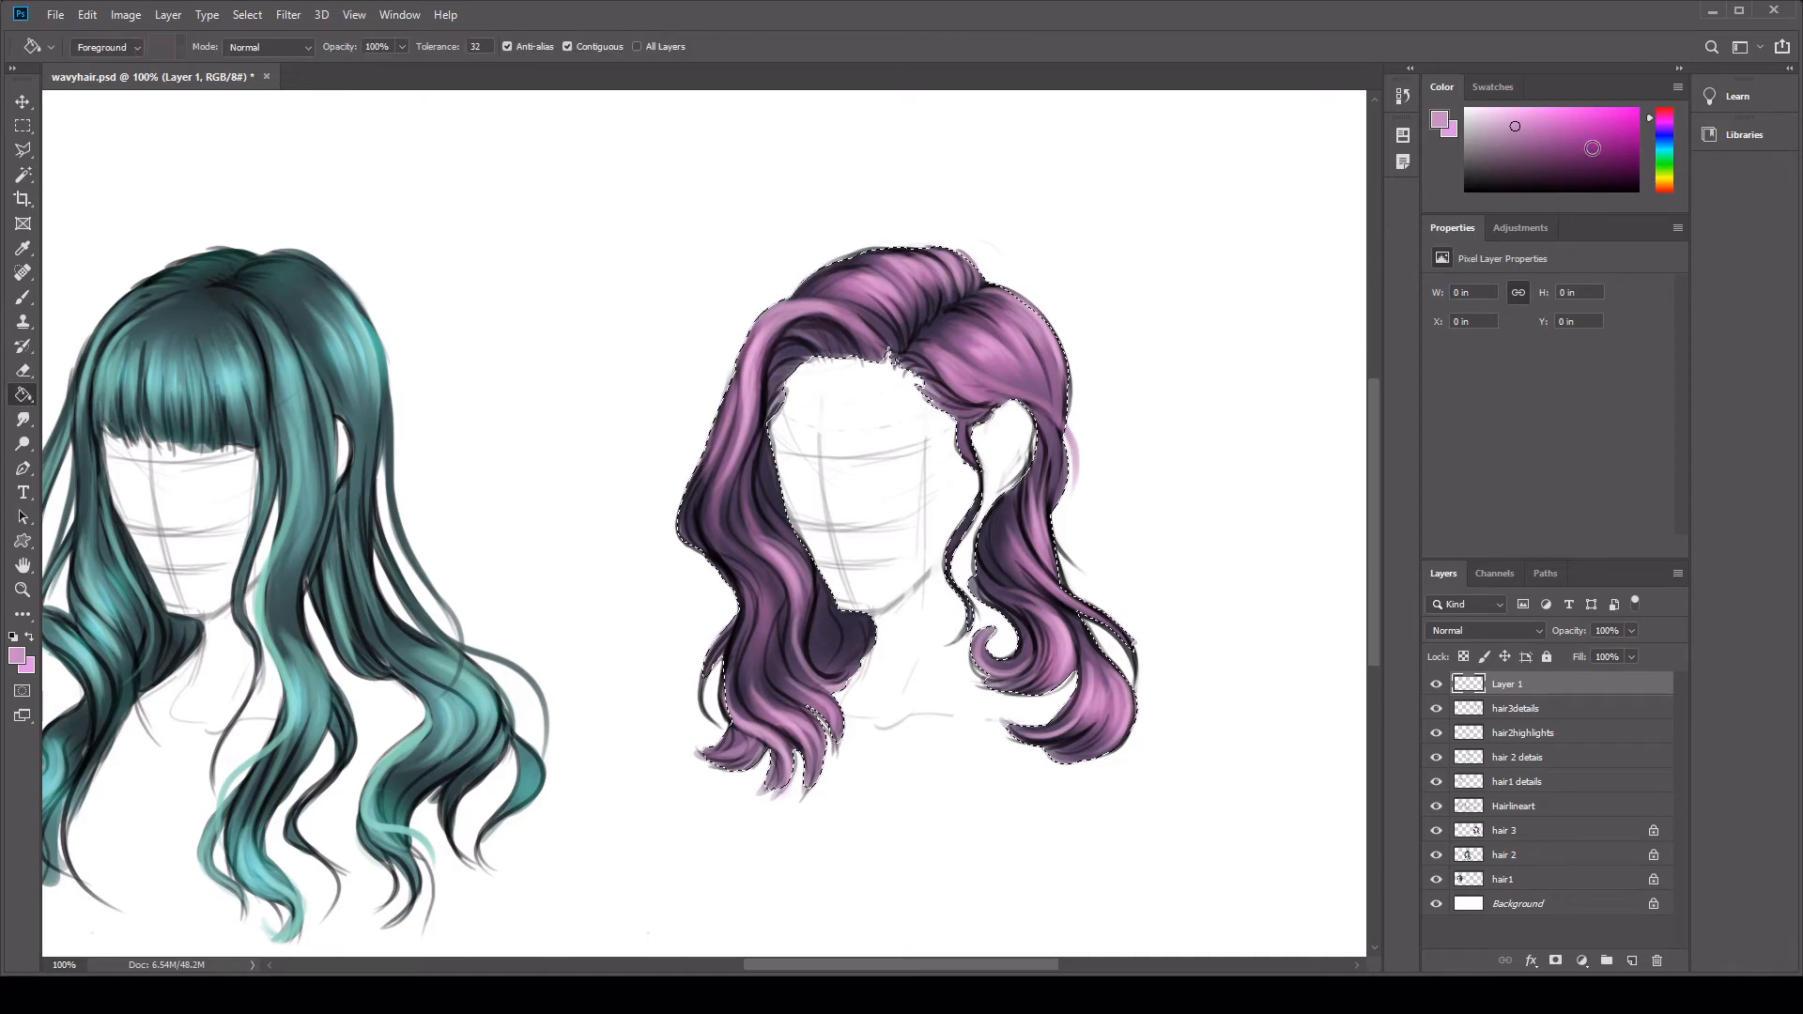
pyautogui.click(1665, 183)
pyautogui.click(1014, 352)
pyautogui.hotkey('ctrl', 'd')
# Step: Try different blend modes on the tan fill layer and settle on Divide
pyautogui.click(1459, 631)
pyautogui.click(1465, 556)
pyautogui.press('Down')
pyautogui.press('Down')
pyautogui.press('Down')
pyautogui.press('Down')
pyautogui.press('Down')
pyautogui.press('Down')
pyautogui.press('Down')
pyautogui.press('Down')
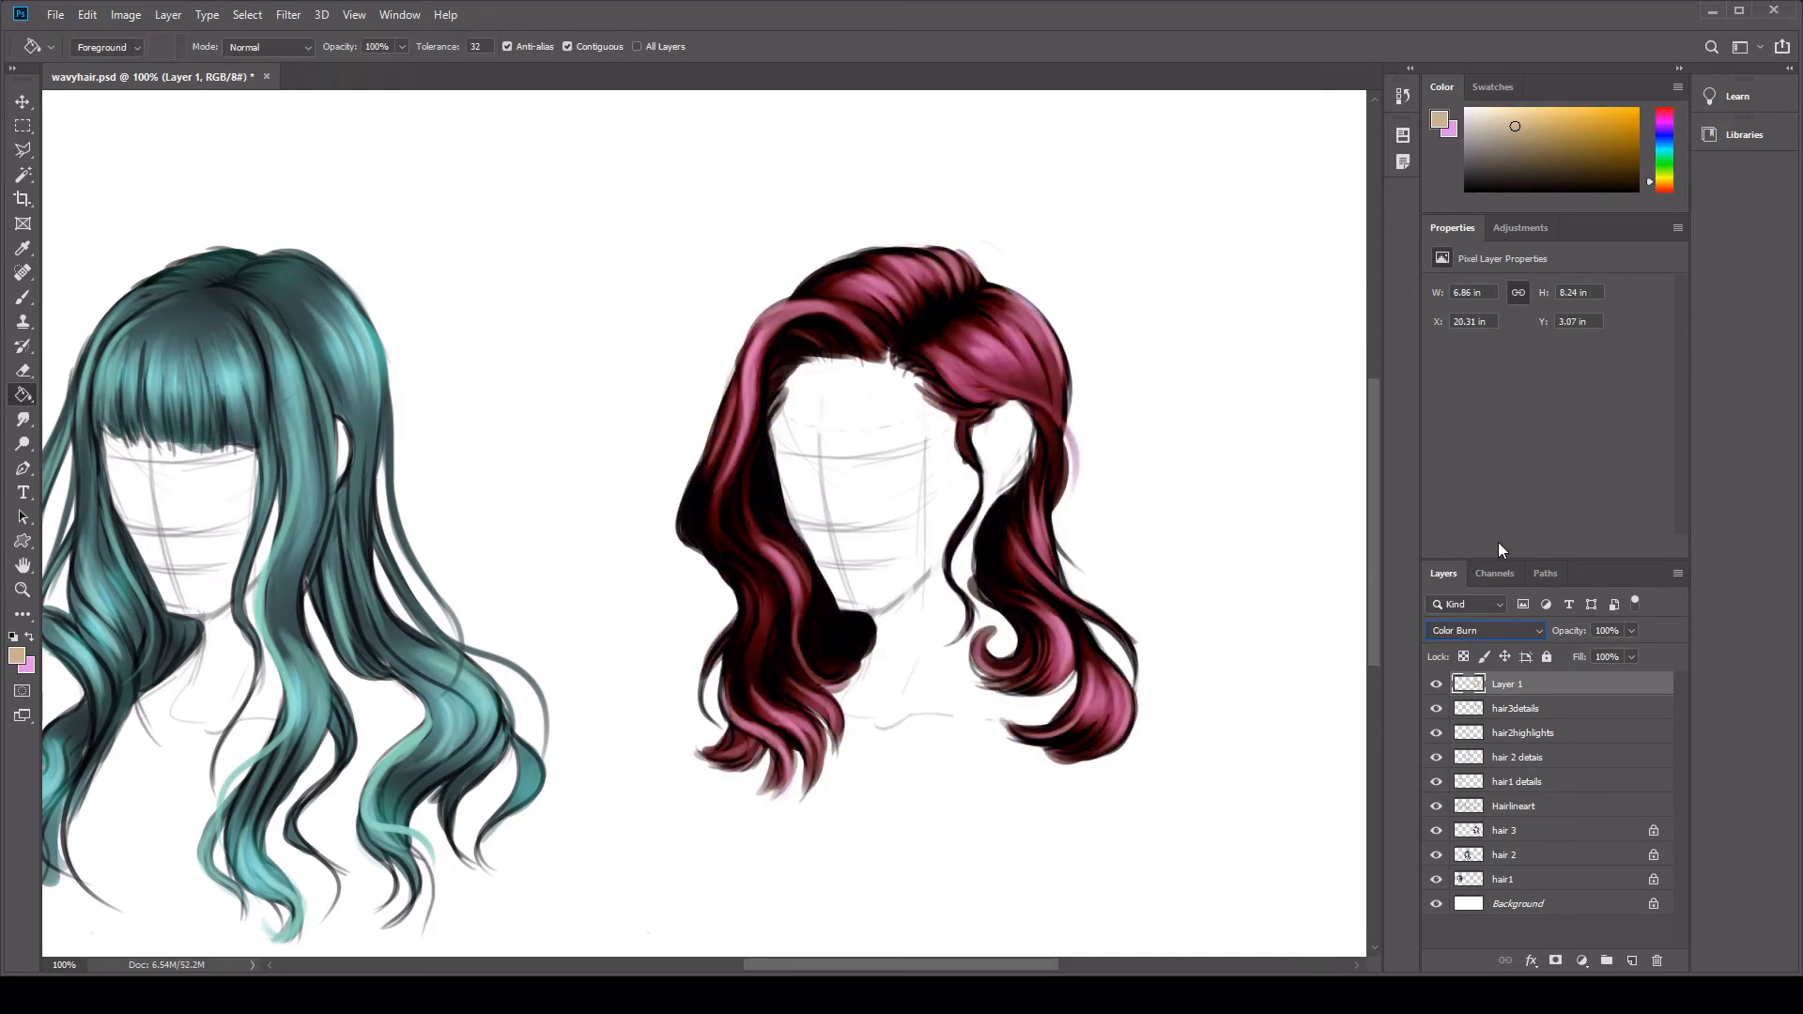
pyautogui.press('Down')
pyautogui.press('Down')
pyautogui.press('Down')
pyautogui.press('Down')
pyautogui.press('Down')
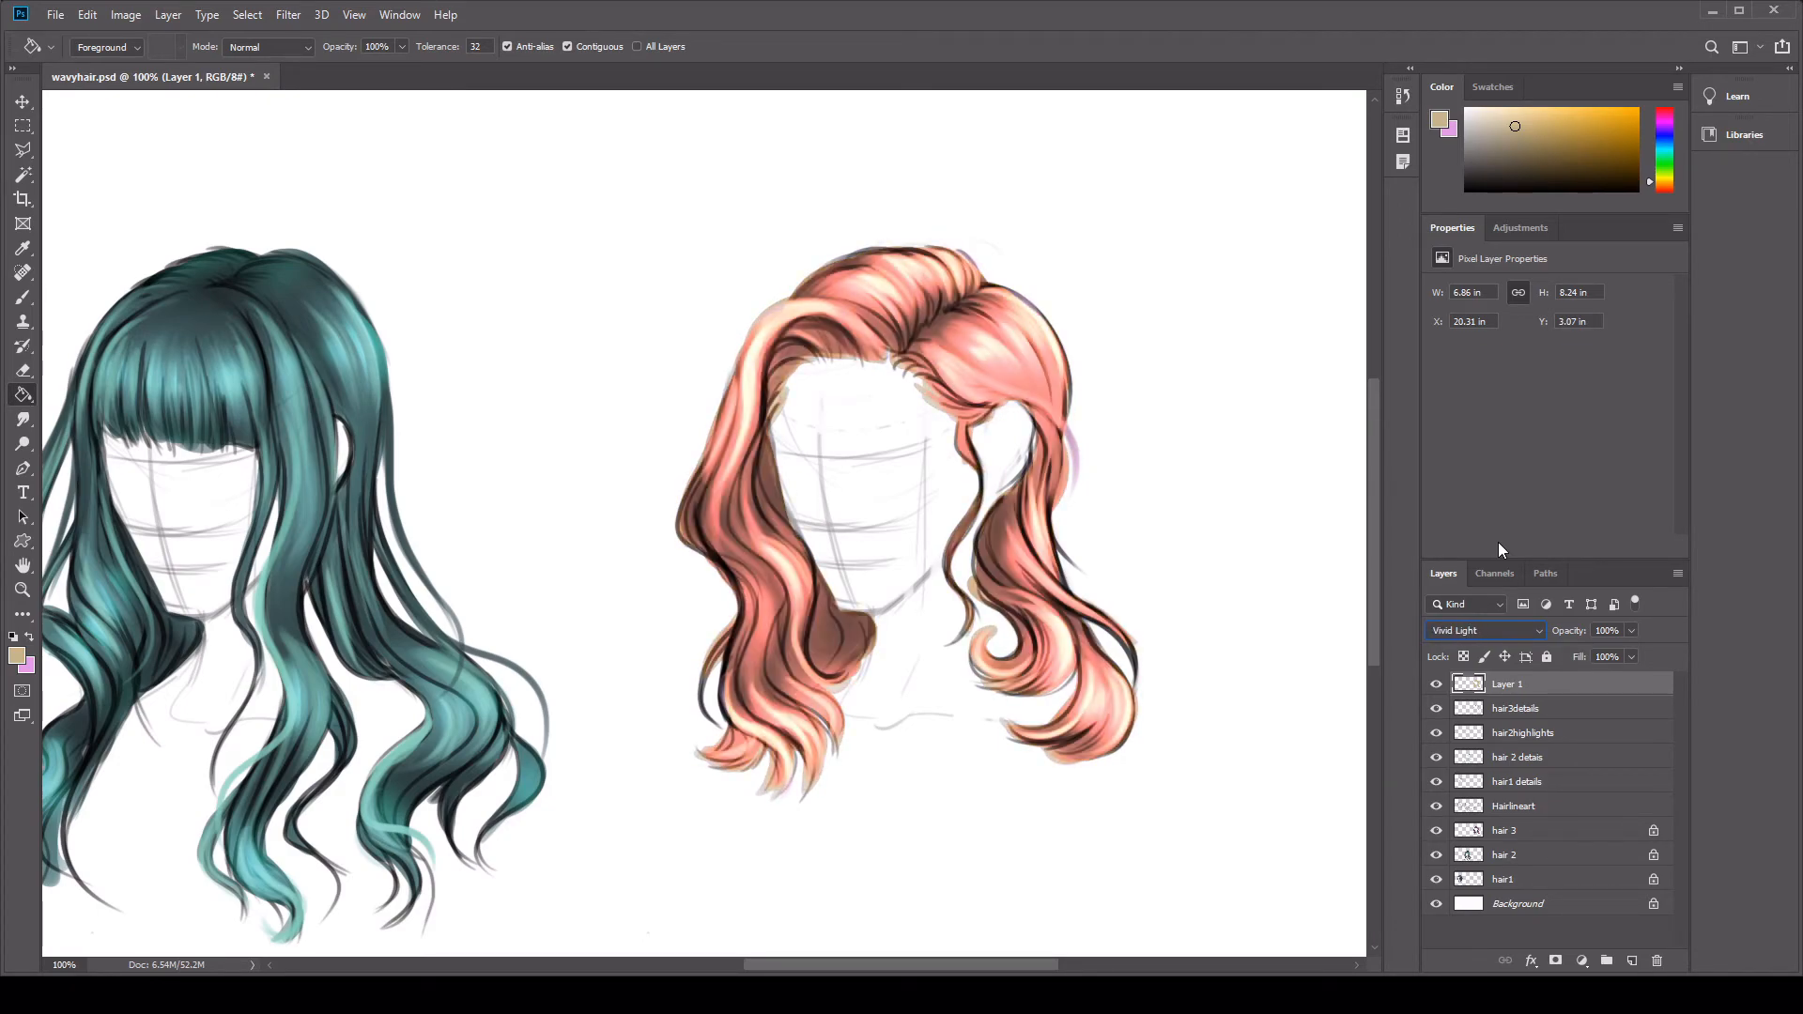
pyautogui.press('Down')
pyautogui.press('Down')
pyautogui.press('Down')
pyautogui.press('Down')
pyautogui.press('Down')
pyautogui.press('Down')
pyautogui.press('Down')
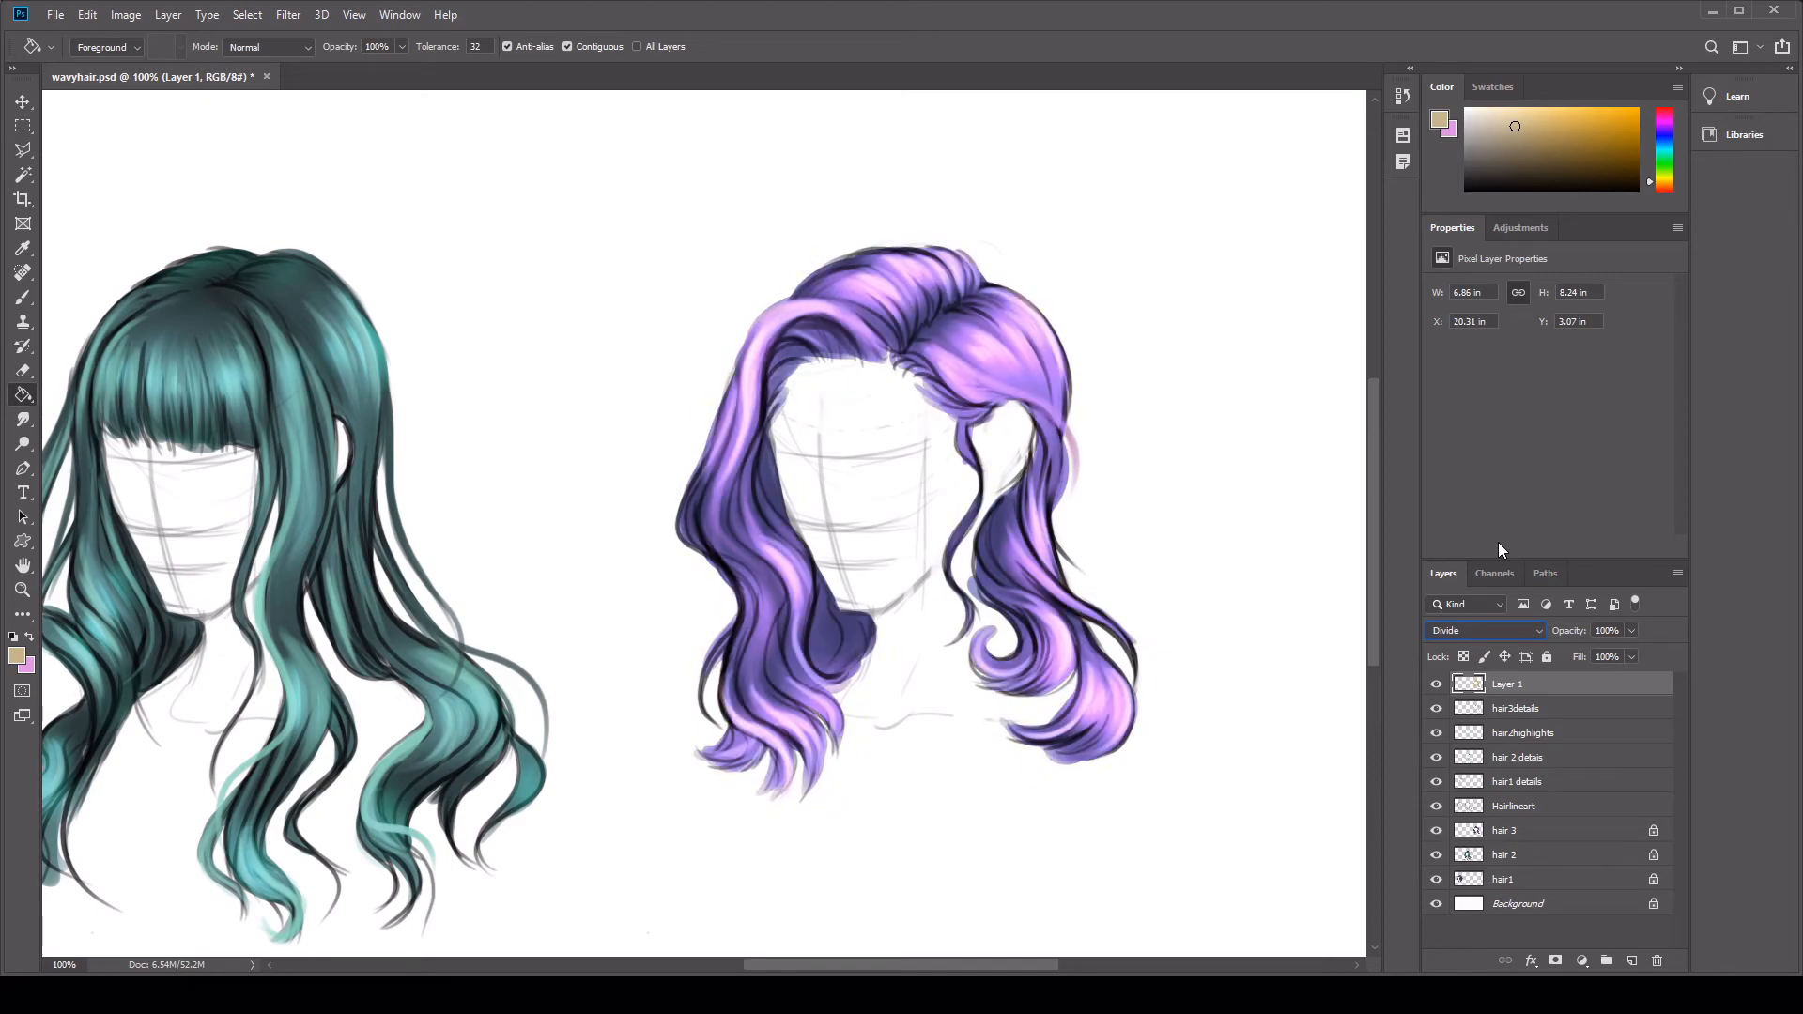
pyautogui.press('Down')
pyautogui.press('Down')
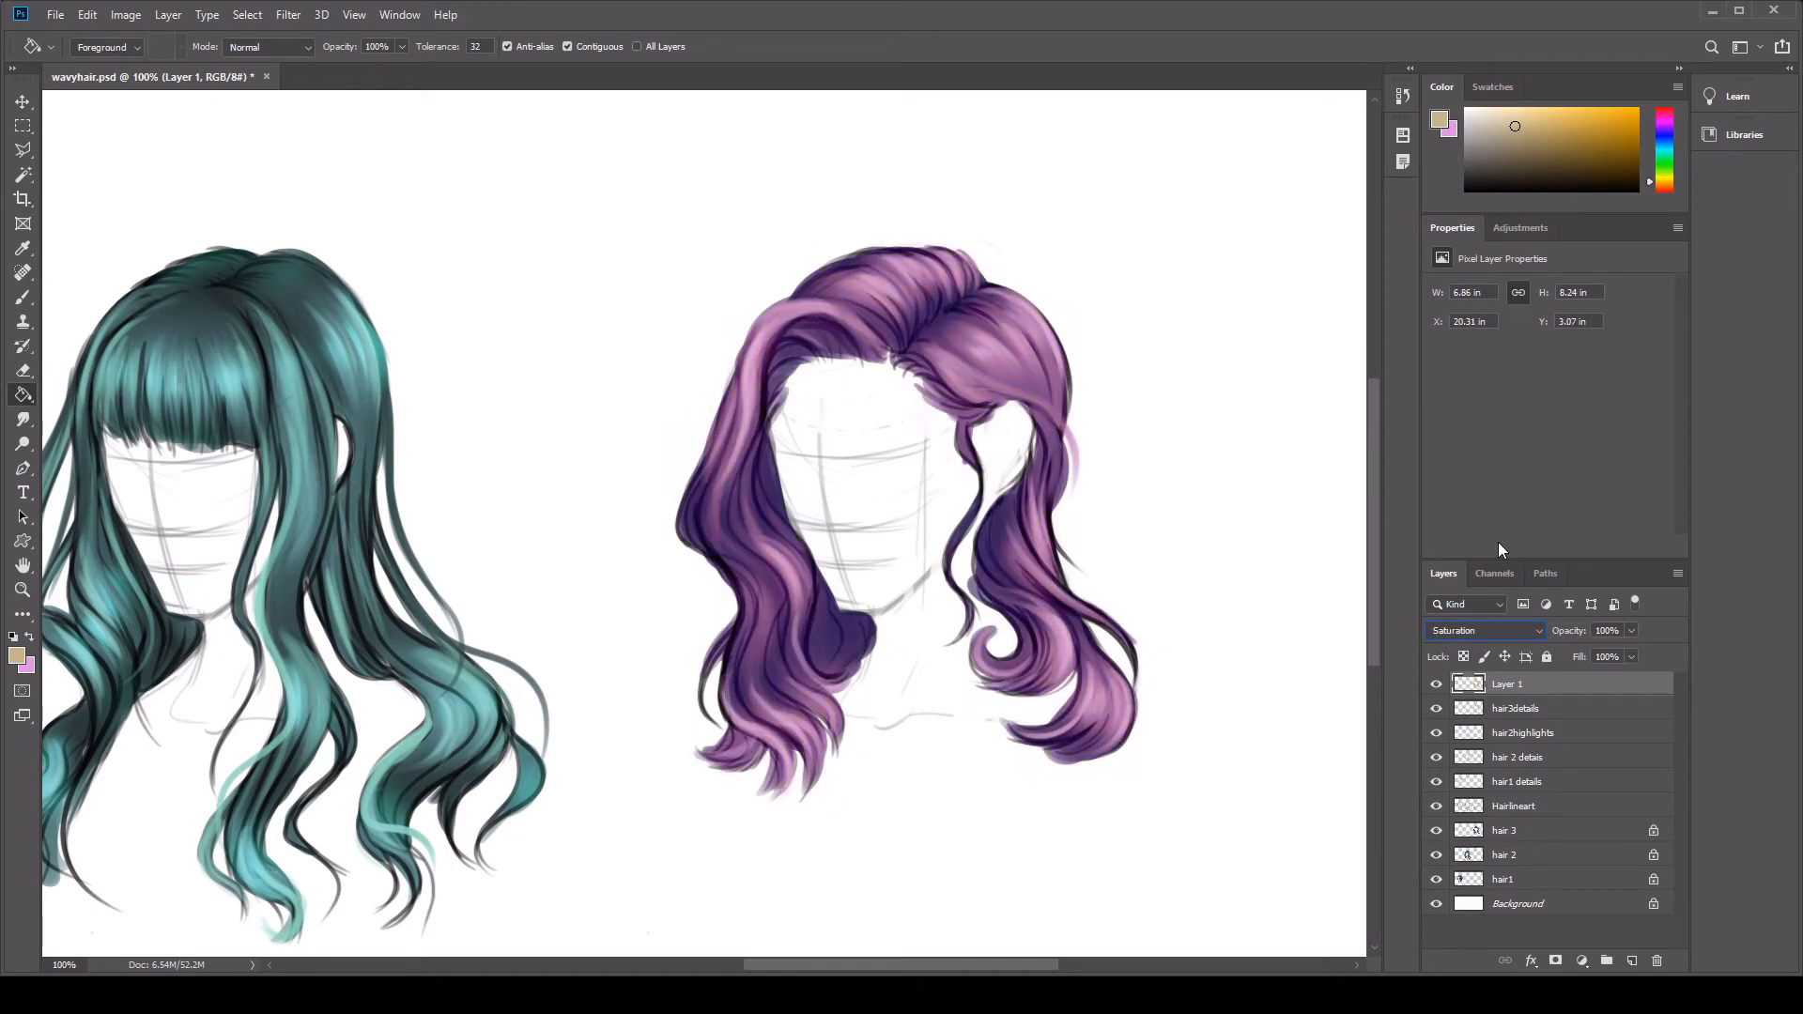
pyautogui.press('Up')
pyautogui.press('Up')
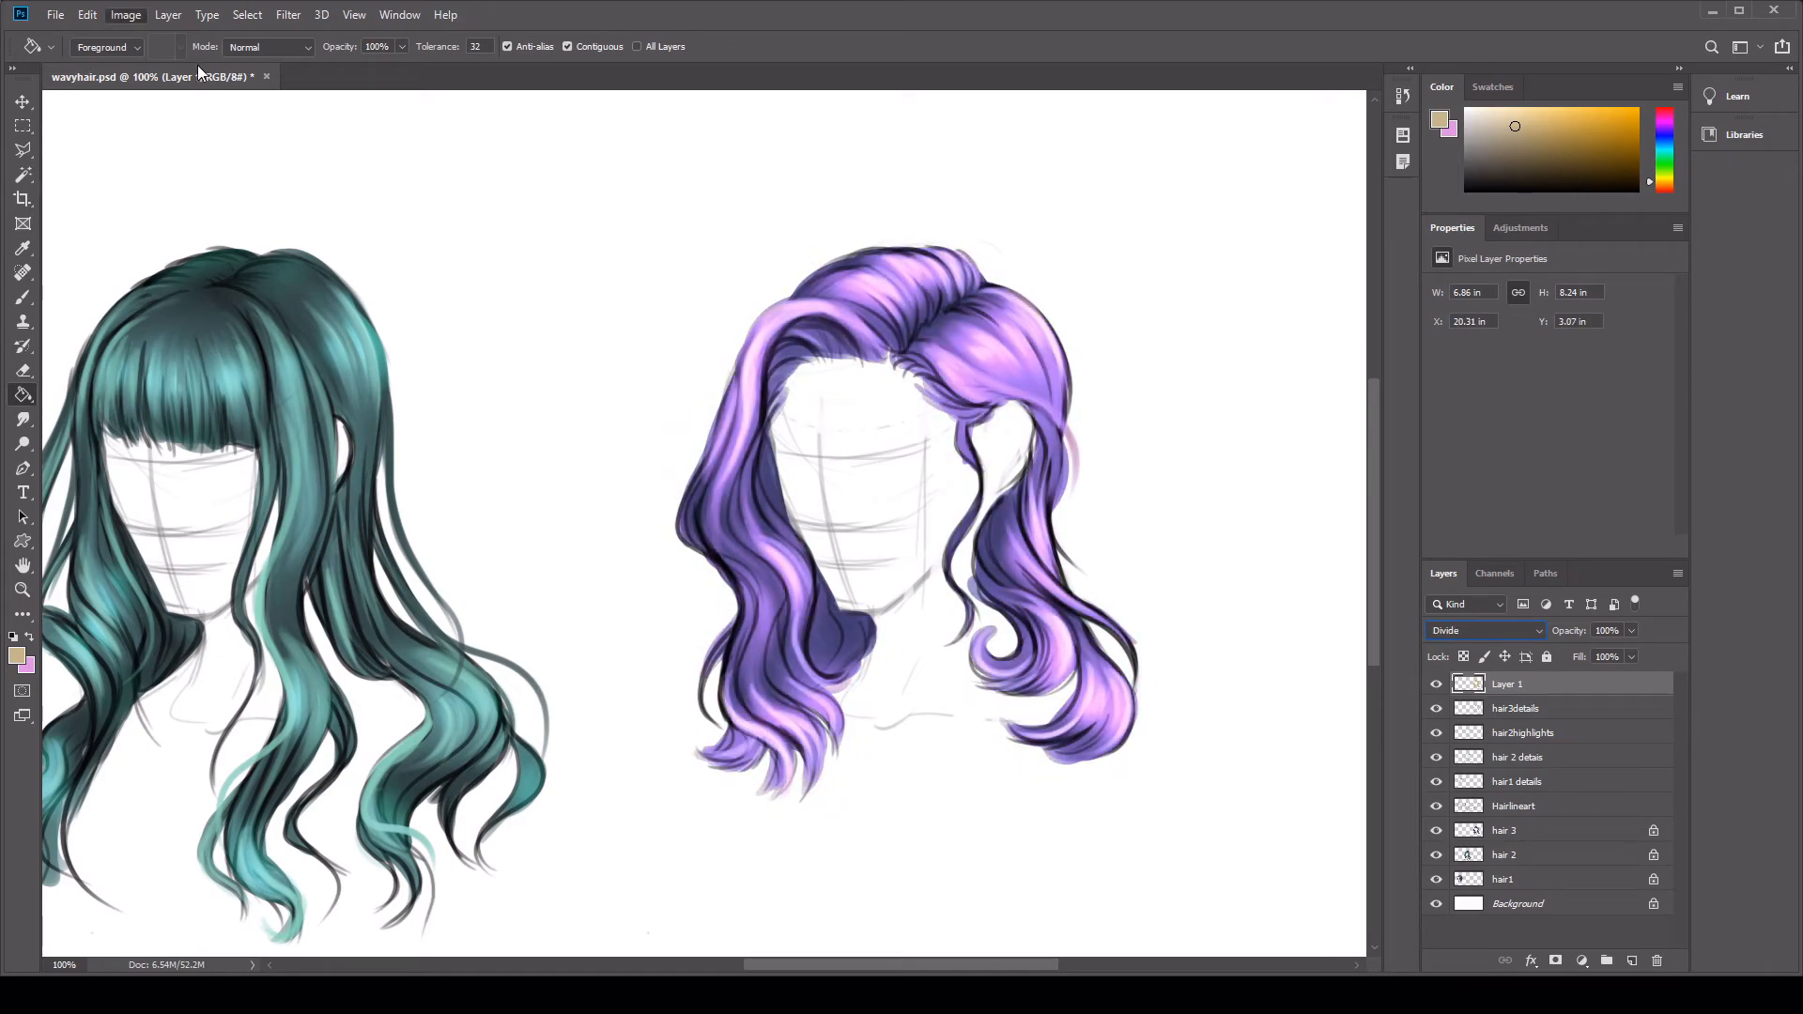
# Step: Adjust the fill layer's colour to turn the third hairstyle pale pink, and compare it with the layer hidden
pyautogui.press('i')
pyautogui.moveTo(1309, 599); pyautogui.dragTo(1375, 599)
pyautogui.moveTo(1264, 591); pyautogui.dragTo(1195, 599)
pyautogui.moveTo(1298, 648); pyautogui.dragTo(1290, 709)
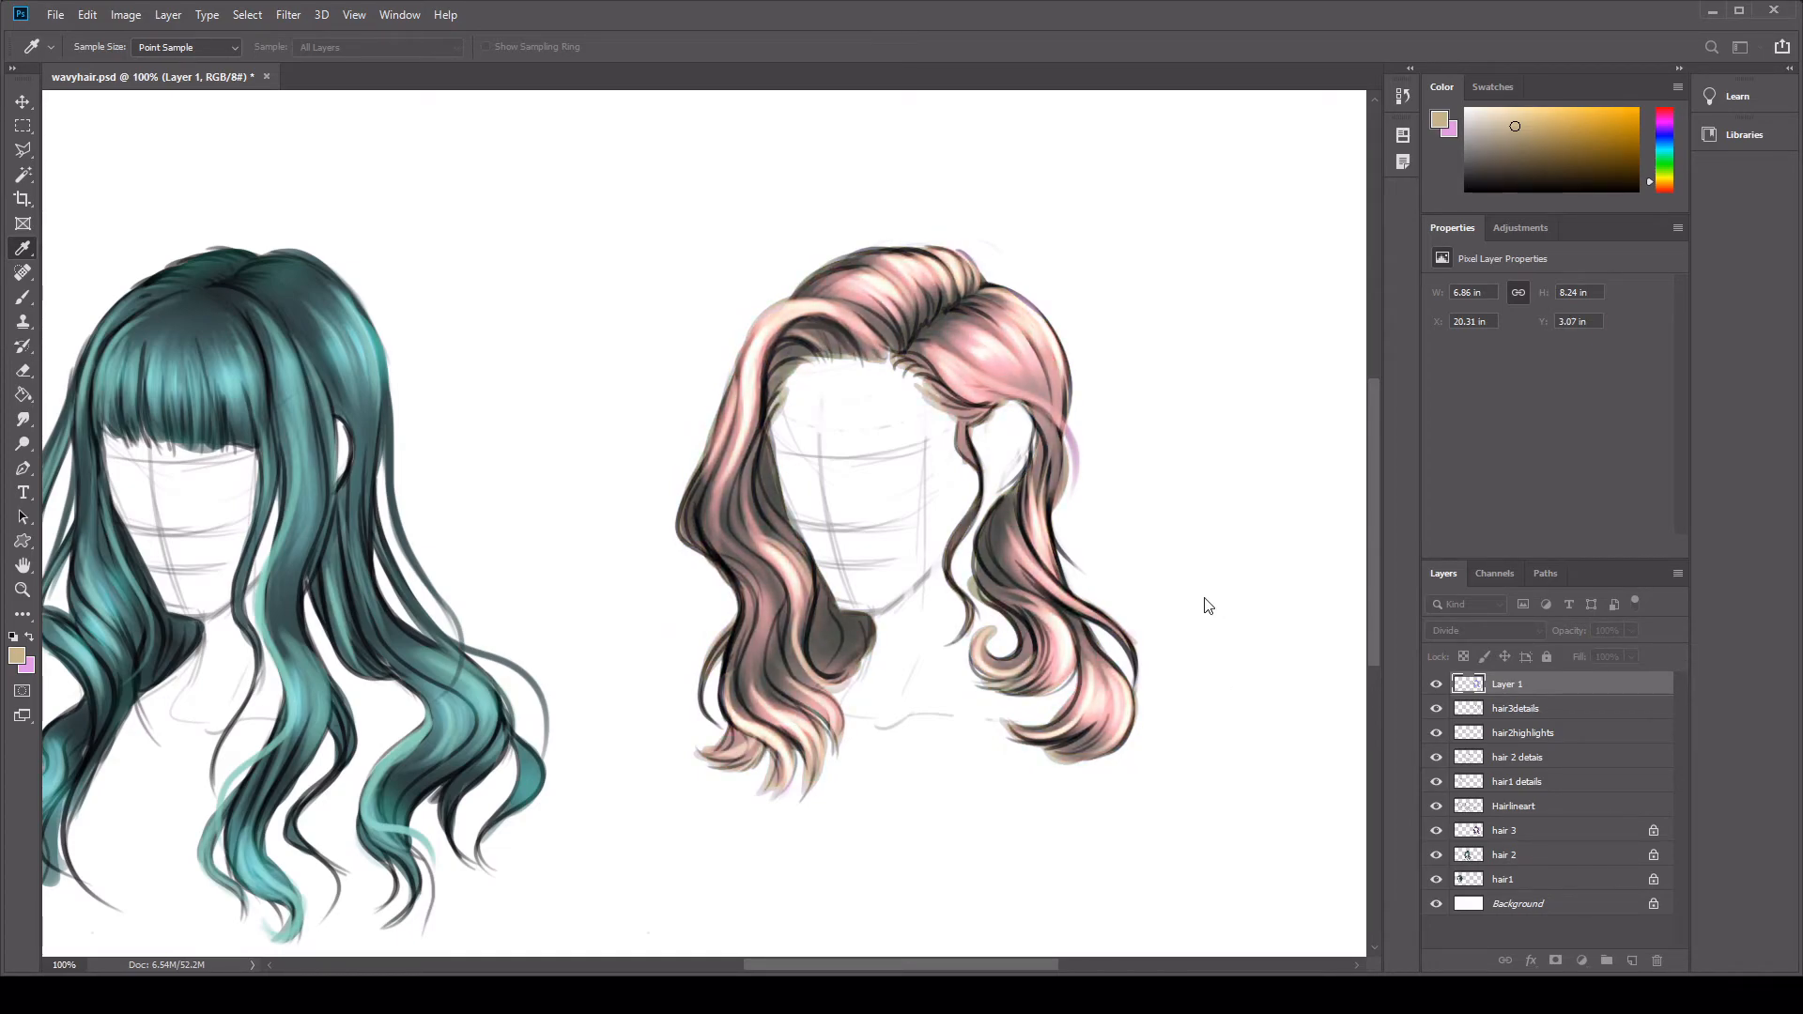
pyautogui.press('g')
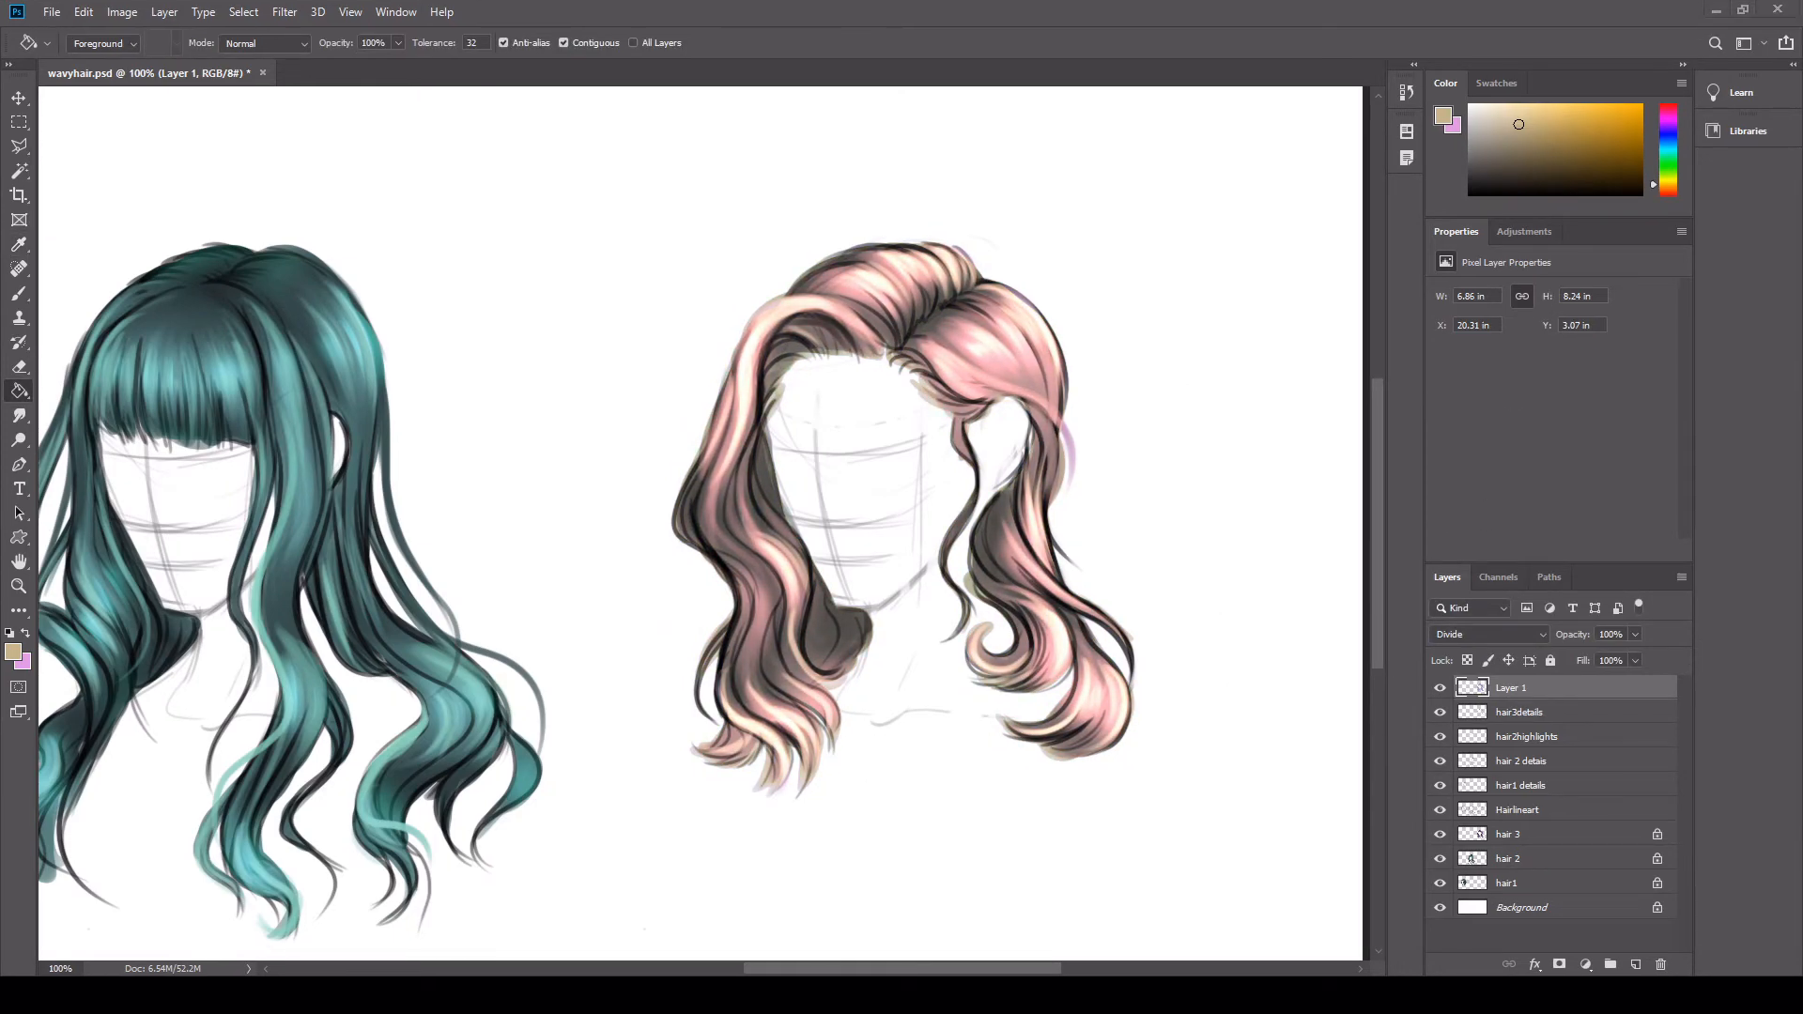
pyautogui.click(1439, 687)
pyautogui.click(1440, 687)
# Step: Create a Linear Dodge (Add) layer named hair3highlight and choose a light golden tan brush colour
pyautogui.click(1636, 965)
pyautogui.press('b')
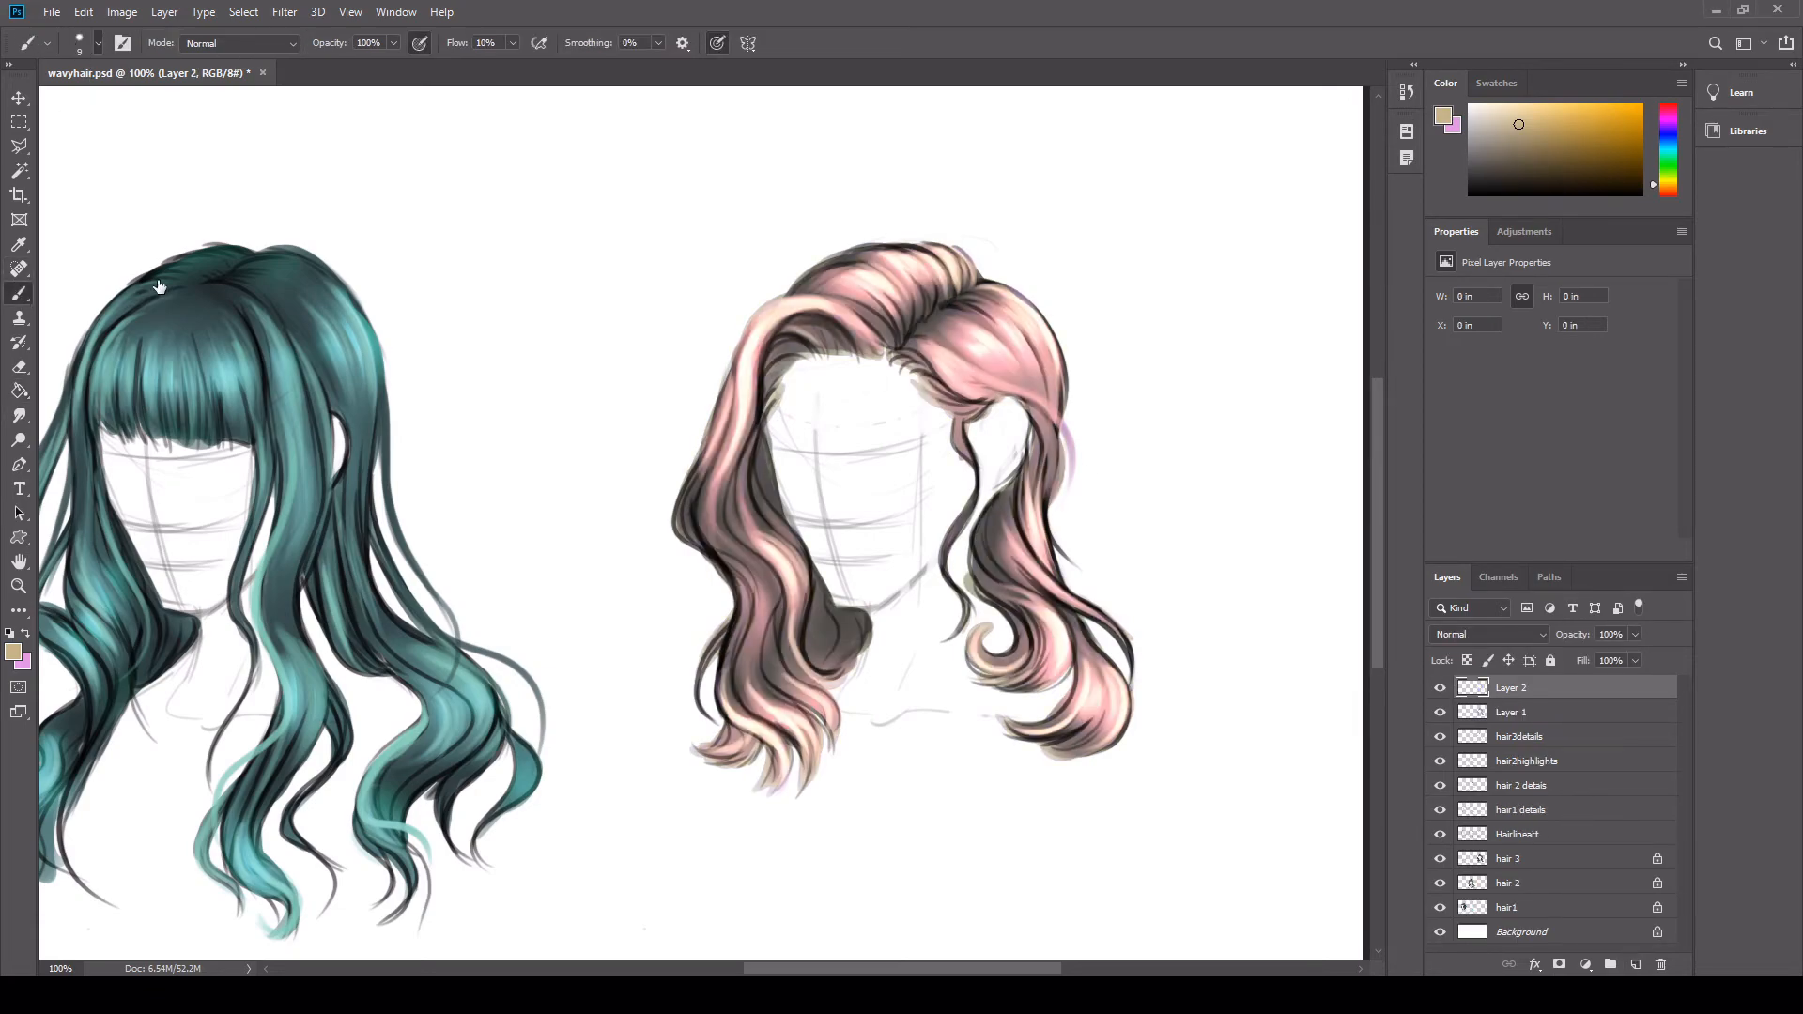
pyautogui.click(1502, 634)
pyautogui.click(1512, 678)
pyautogui.doubleClick(1509, 688)
pyautogui.write('hair3highlight')
pyautogui.press('Return')
pyautogui.click(1534, 116)
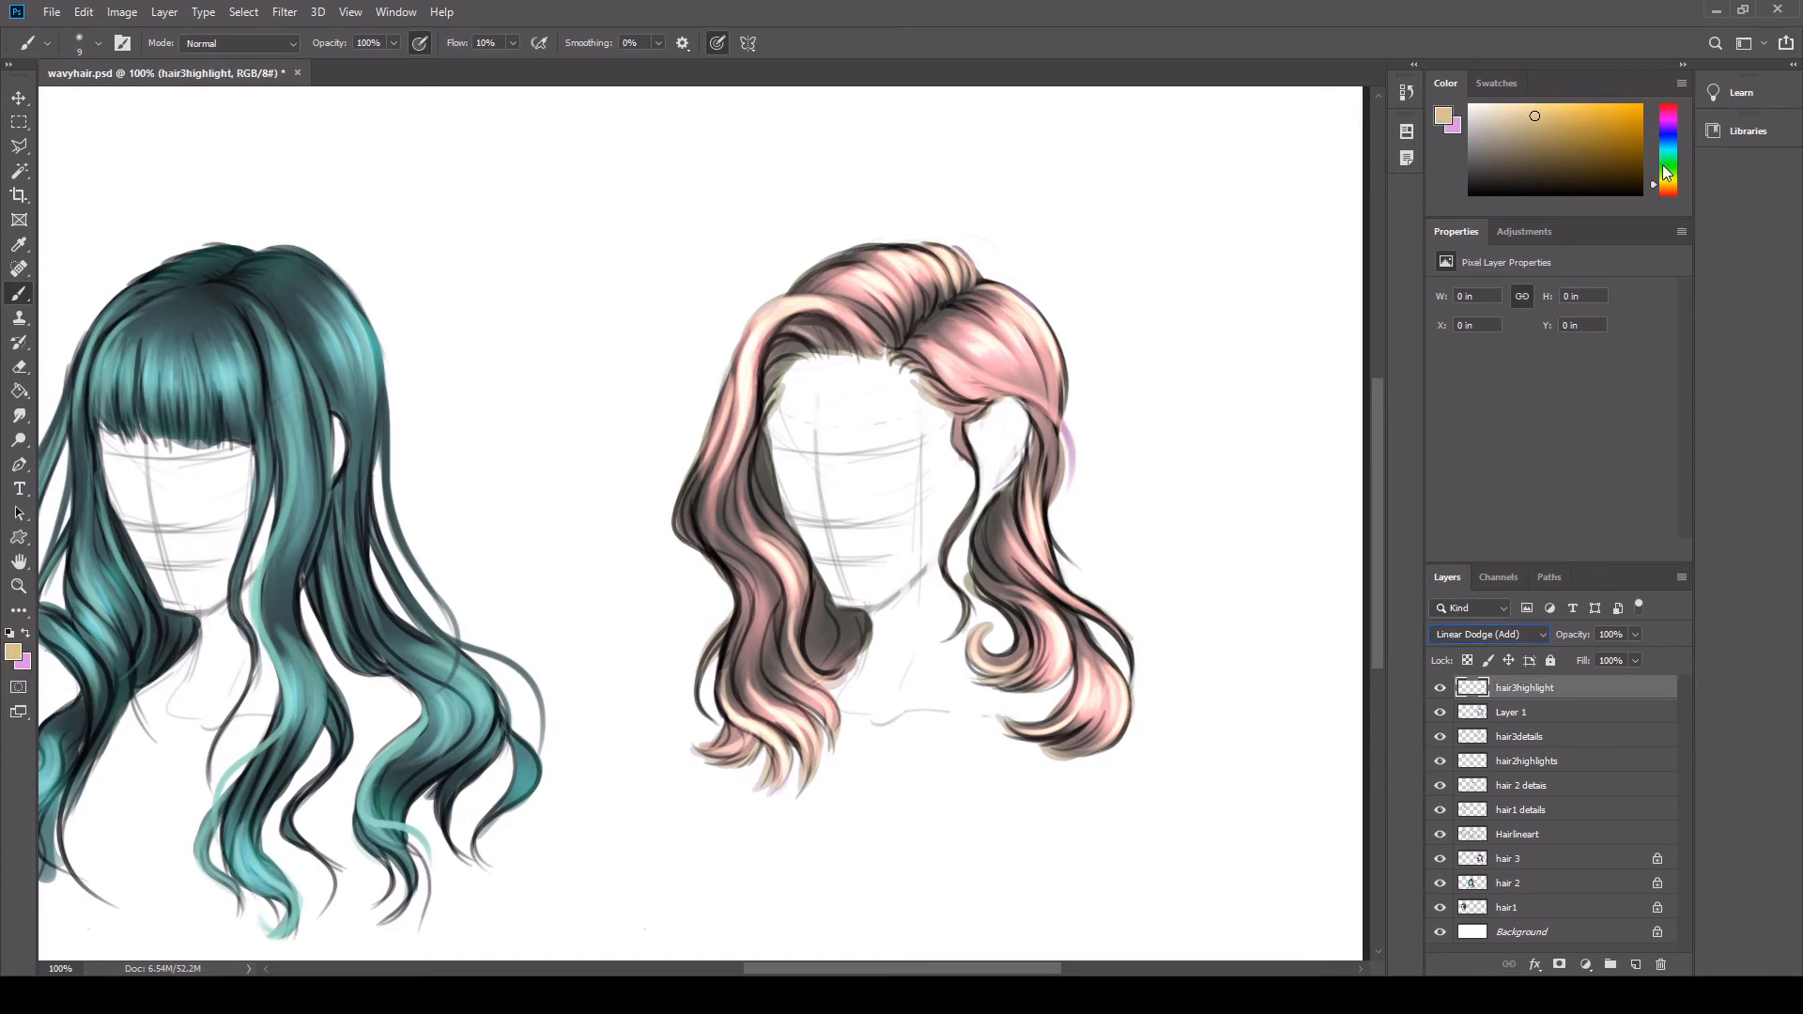
# Step: Paint soft highlights on the third hairstyle's crown, left lock and right curls with a 45 px brush
pyautogui.moveTo(992, 353)
pyautogui.mouseDown()
pyautogui.moveTo(1025, 385)
pyautogui.moveTo(981, 344)
pyautogui.moveTo(1001, 329)
pyautogui.mouseUp()
pyautogui.hotkey('ctrl', 'z')
pyautogui.press(']')
pyautogui.press(']')
pyautogui.press(']')
pyautogui.press(']')
pyautogui.press(']')
pyautogui.press(']')
pyautogui.press(']')
pyautogui.press(']')
pyautogui.press(']')
pyautogui.press(']')
pyautogui.press('[')
pyautogui.press('[')
pyautogui.press('[')
pyautogui.press('[')
pyautogui.press('[')
pyautogui.press('[')
pyautogui.moveTo(852, 296)
pyautogui.mouseDown()
pyautogui.moveTo(939, 268)
pyautogui.moveTo(864, 296)
pyautogui.mouseUp()
pyautogui.moveTo(736, 395)
pyautogui.mouseDown()
pyautogui.moveTo(742, 356)
pyautogui.moveTo(724, 506)
pyautogui.moveTo(748, 590)
pyautogui.moveTo(786, 556)
pyautogui.moveTo(775, 733)
pyautogui.mouseUp()
pyautogui.moveTo(1061, 644)
pyautogui.mouseDown()
pyautogui.moveTo(1030, 672)
pyautogui.moveTo(1110, 709)
pyautogui.mouseUp()
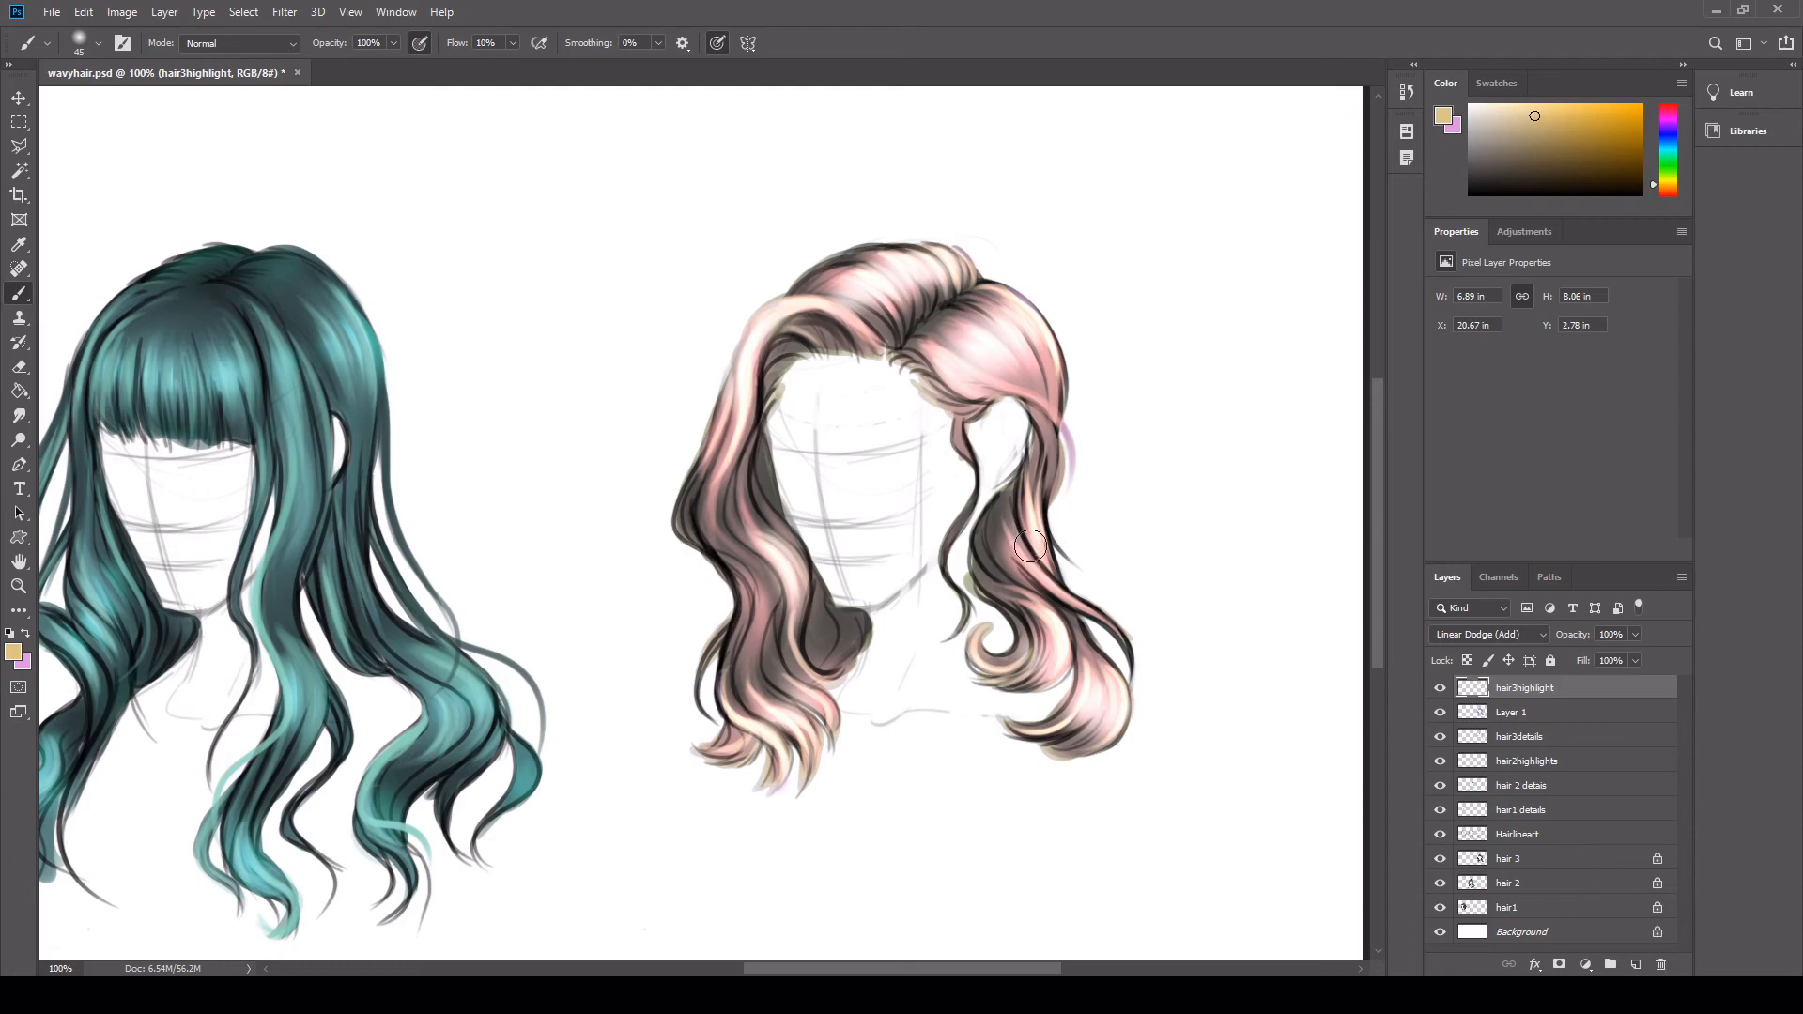
# Step: Erase parts of the highlights on the crown, fringe, left waves and right curls, enlarging the eraser to 20 px
pyautogui.press('e')
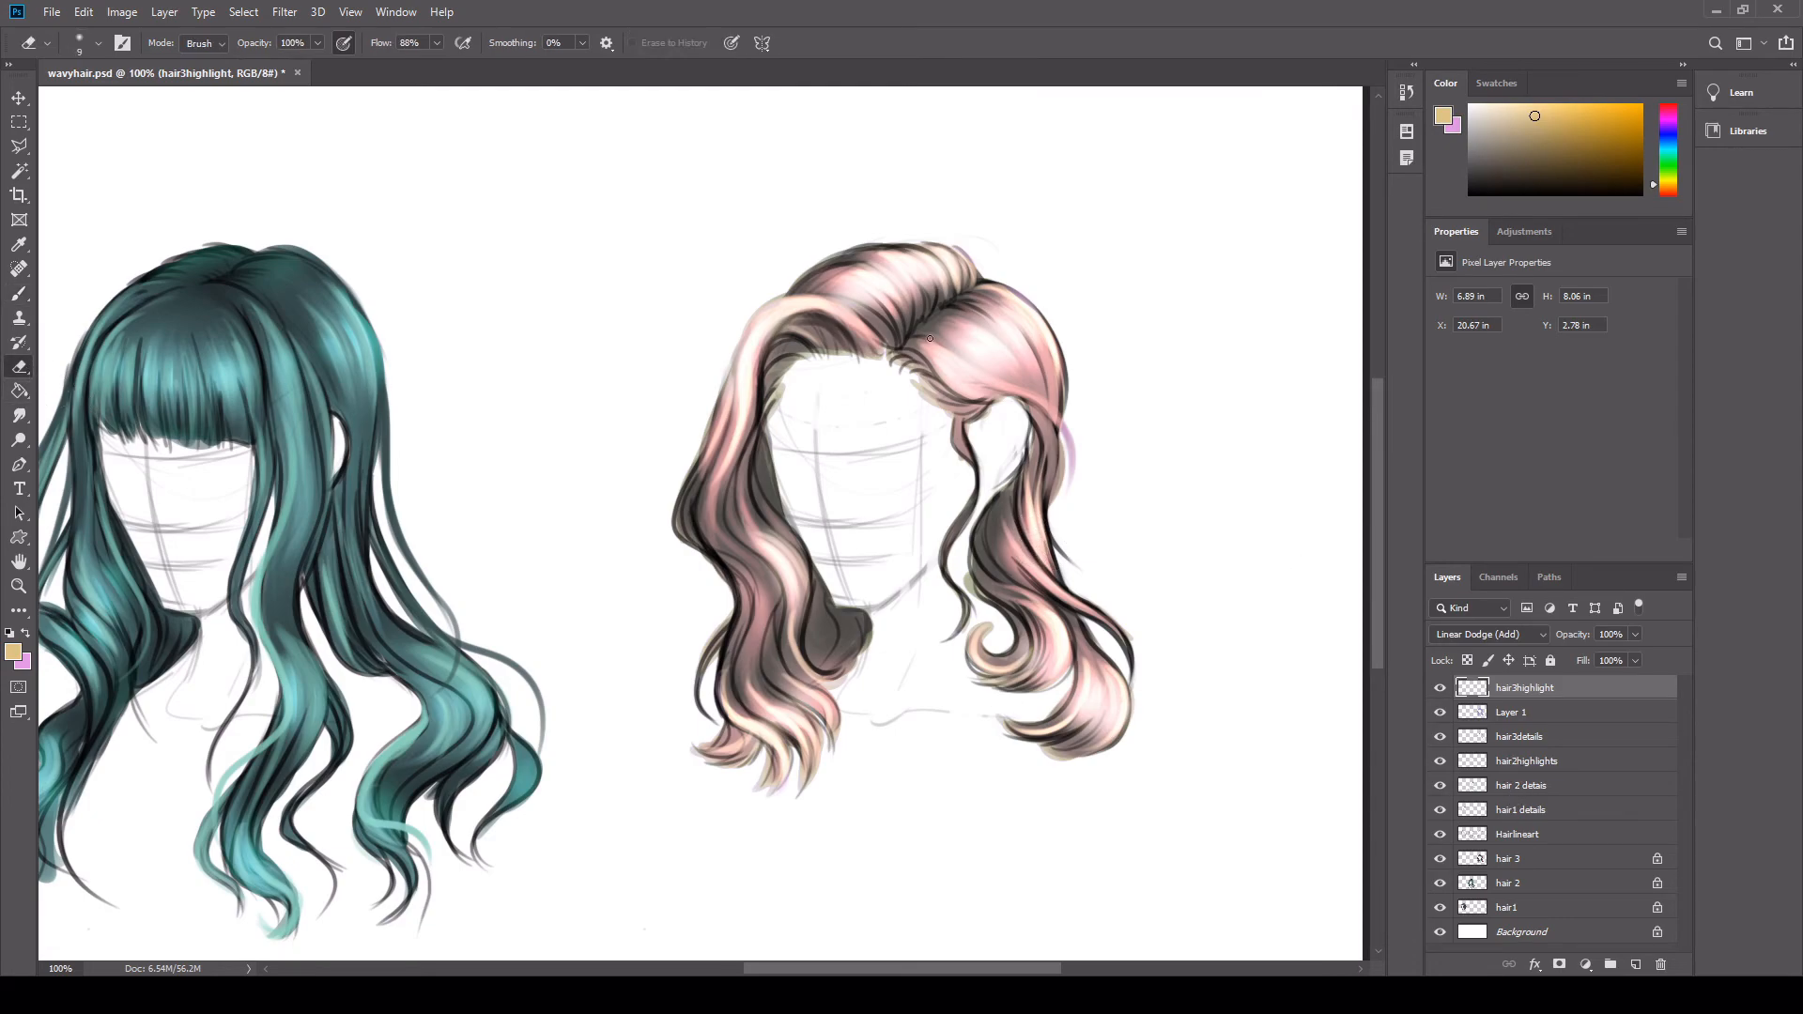
pyautogui.moveTo(1035, 385); pyautogui.dragTo(975, 312)
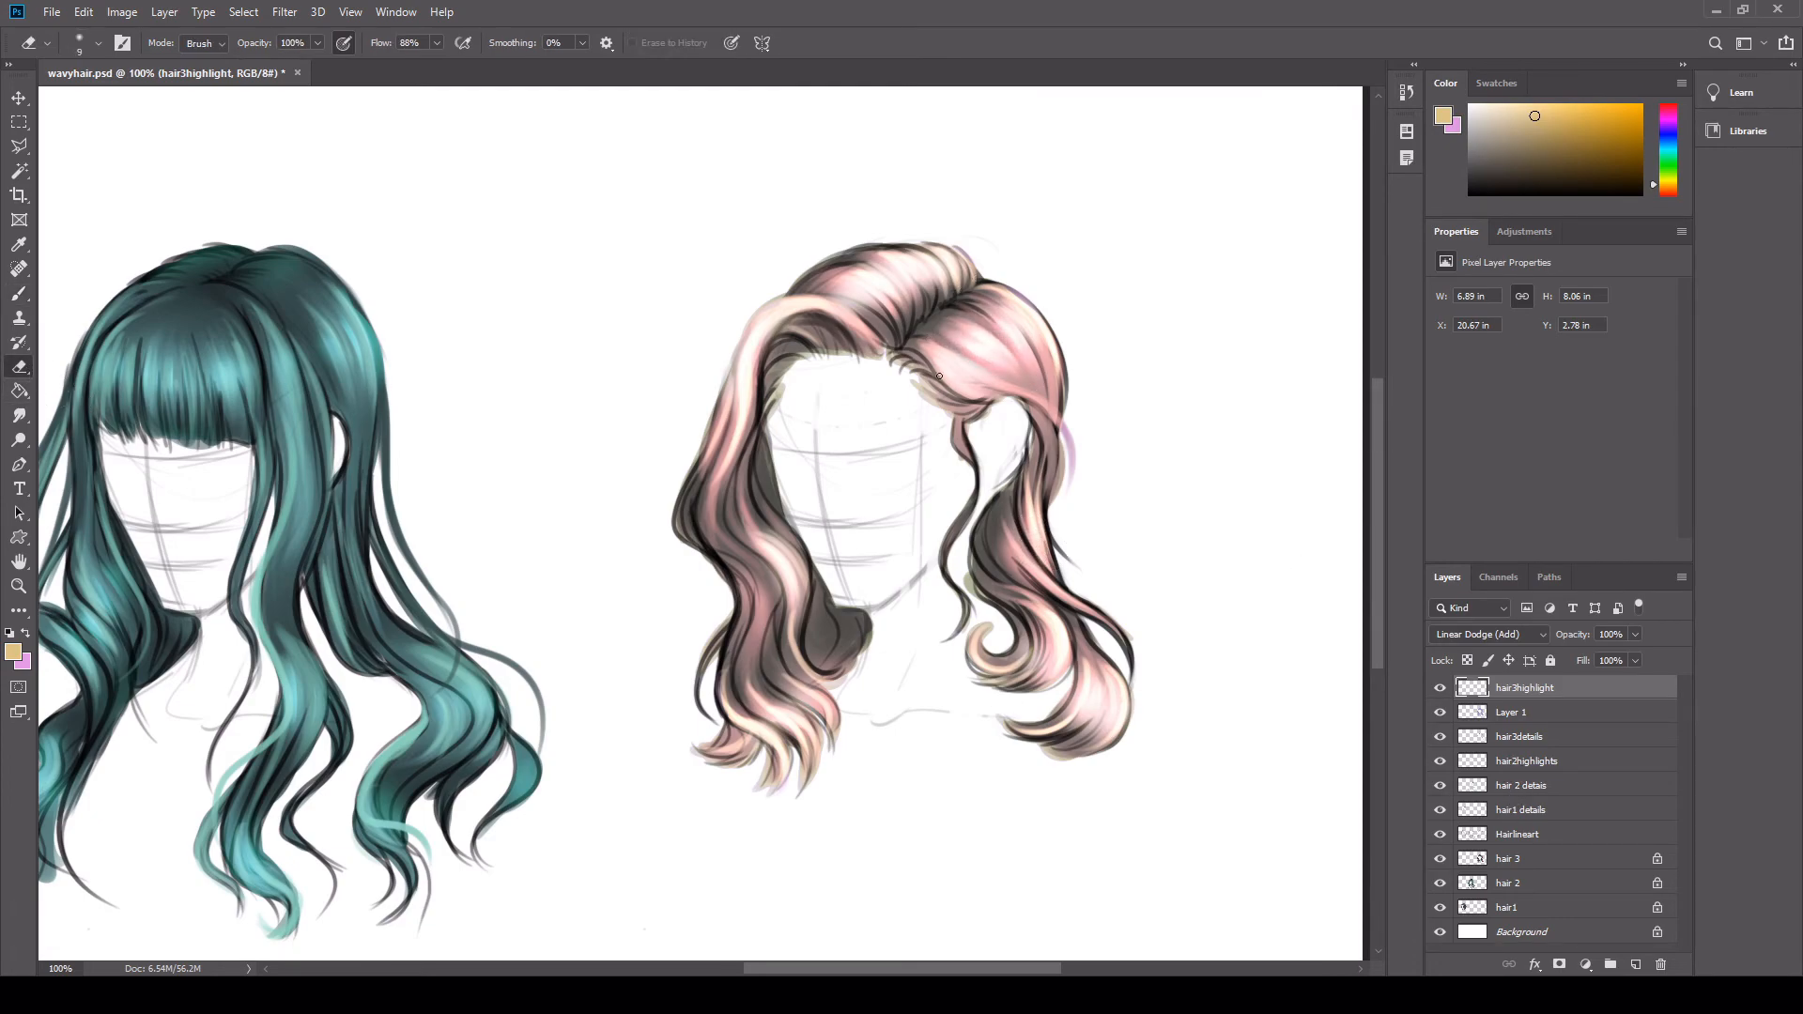
pyautogui.moveTo(831, 292); pyautogui.dragTo(896, 348)
pyautogui.press(']')
pyautogui.press(']')
pyautogui.moveTo(773, 312); pyautogui.dragTo(789, 369)
pyautogui.moveTo(772, 539); pyautogui.dragTo(806, 591)
pyautogui.moveTo(783, 693); pyautogui.dragTo(804, 714)
pyautogui.moveTo(1077, 715); pyautogui.dragTo(1091, 731)
pyautogui.moveTo(1124, 682); pyautogui.dragTo(1121, 736)
pyautogui.moveTo(1046, 658); pyautogui.dragTo(1033, 674)
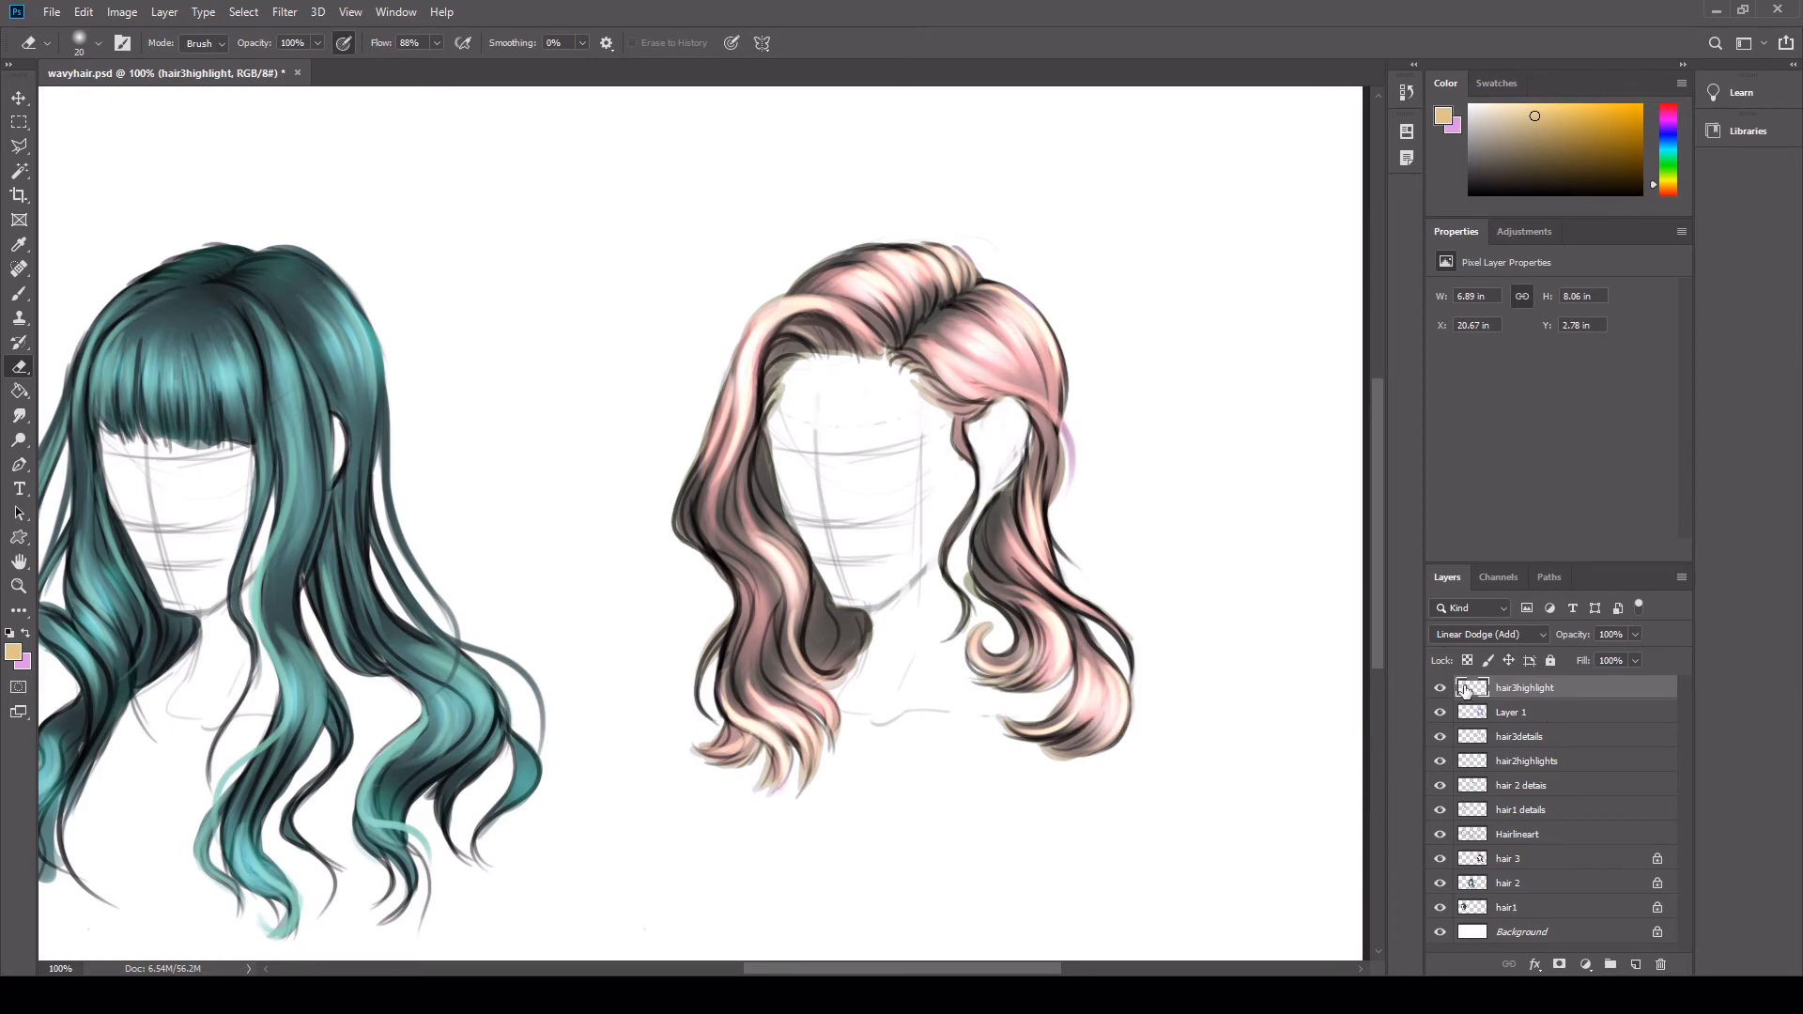
# Step: Preview other blend modes for the fill layer beneath hair3highlight and return it to Divide
pyautogui.click(1442, 714)
pyautogui.click(1440, 711)
pyautogui.click(1500, 711)
pyautogui.click(1503, 634)
pyautogui.click(1480, 607)
pyautogui.press('Down')
pyautogui.press('Down')
pyautogui.press('Down')
pyautogui.press('Down')
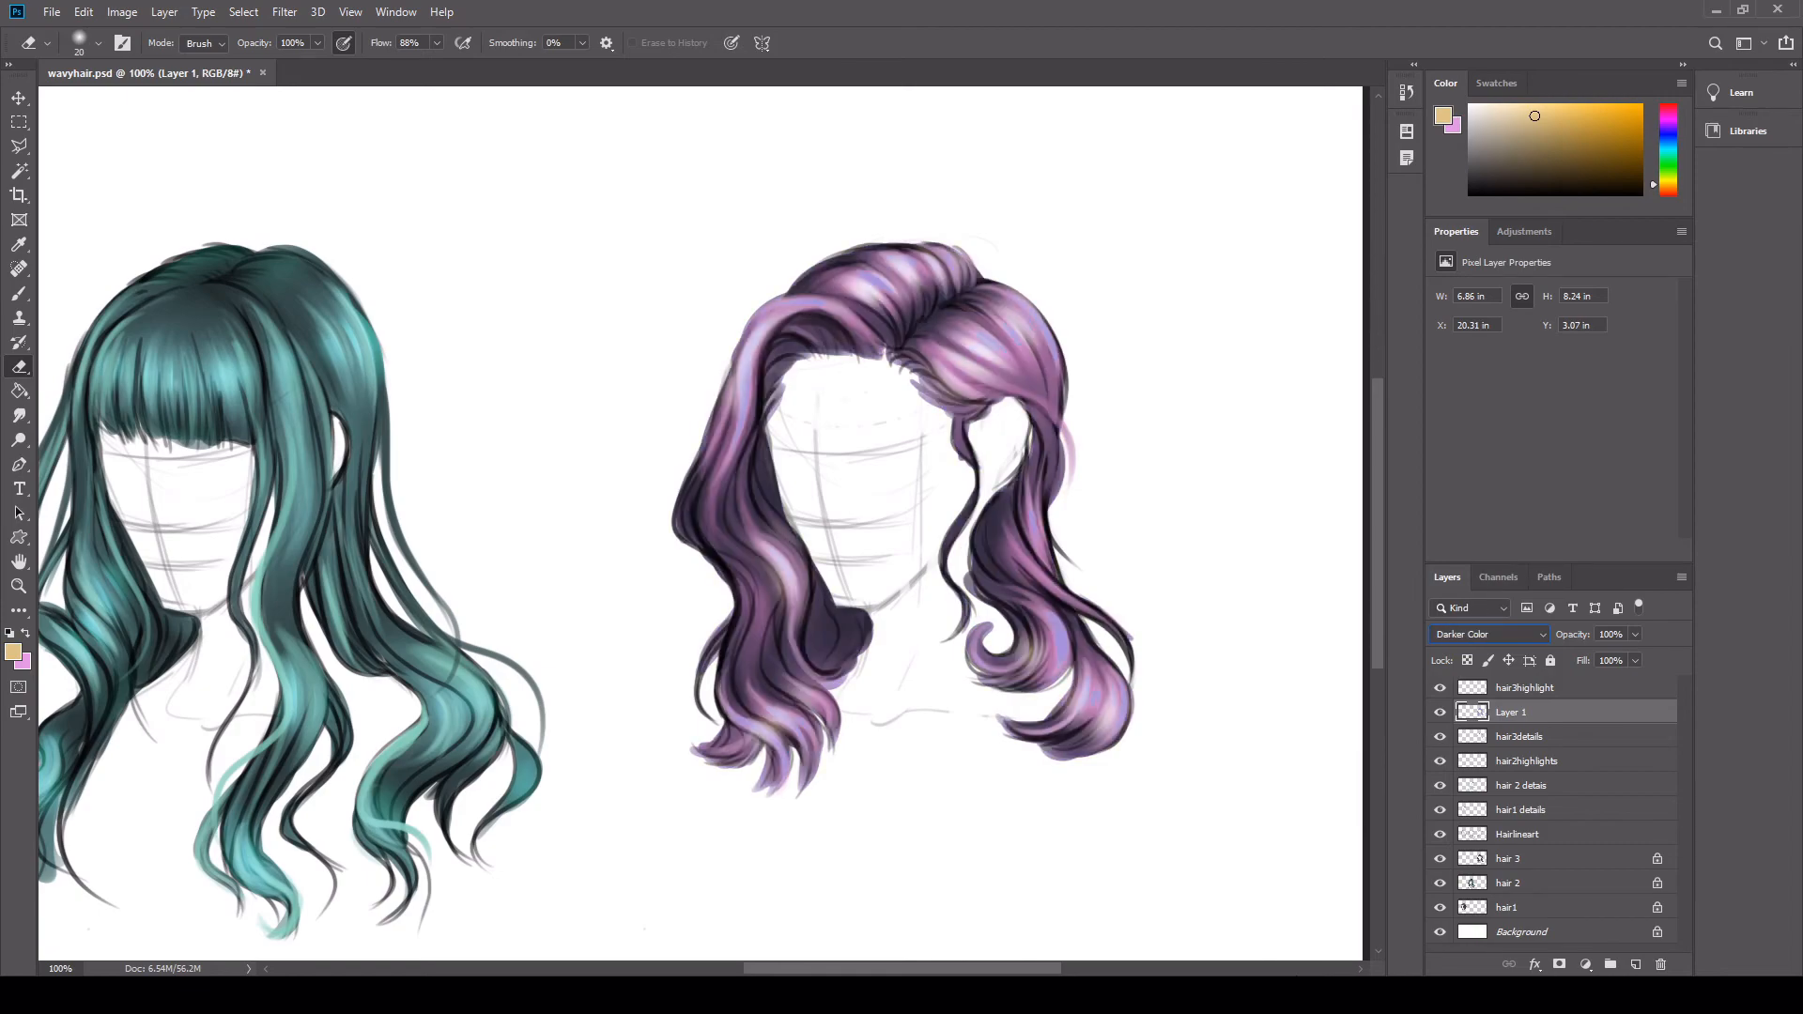
pyautogui.press('Down')
pyautogui.press('Down')
pyautogui.press('Down')
pyautogui.press('Down')
pyautogui.press('Down')
pyautogui.press('Down')
pyautogui.press('Down')
pyautogui.press('Down')
pyautogui.press('Down')
pyautogui.press('Down')
pyautogui.press('Down')
pyautogui.press('Down')
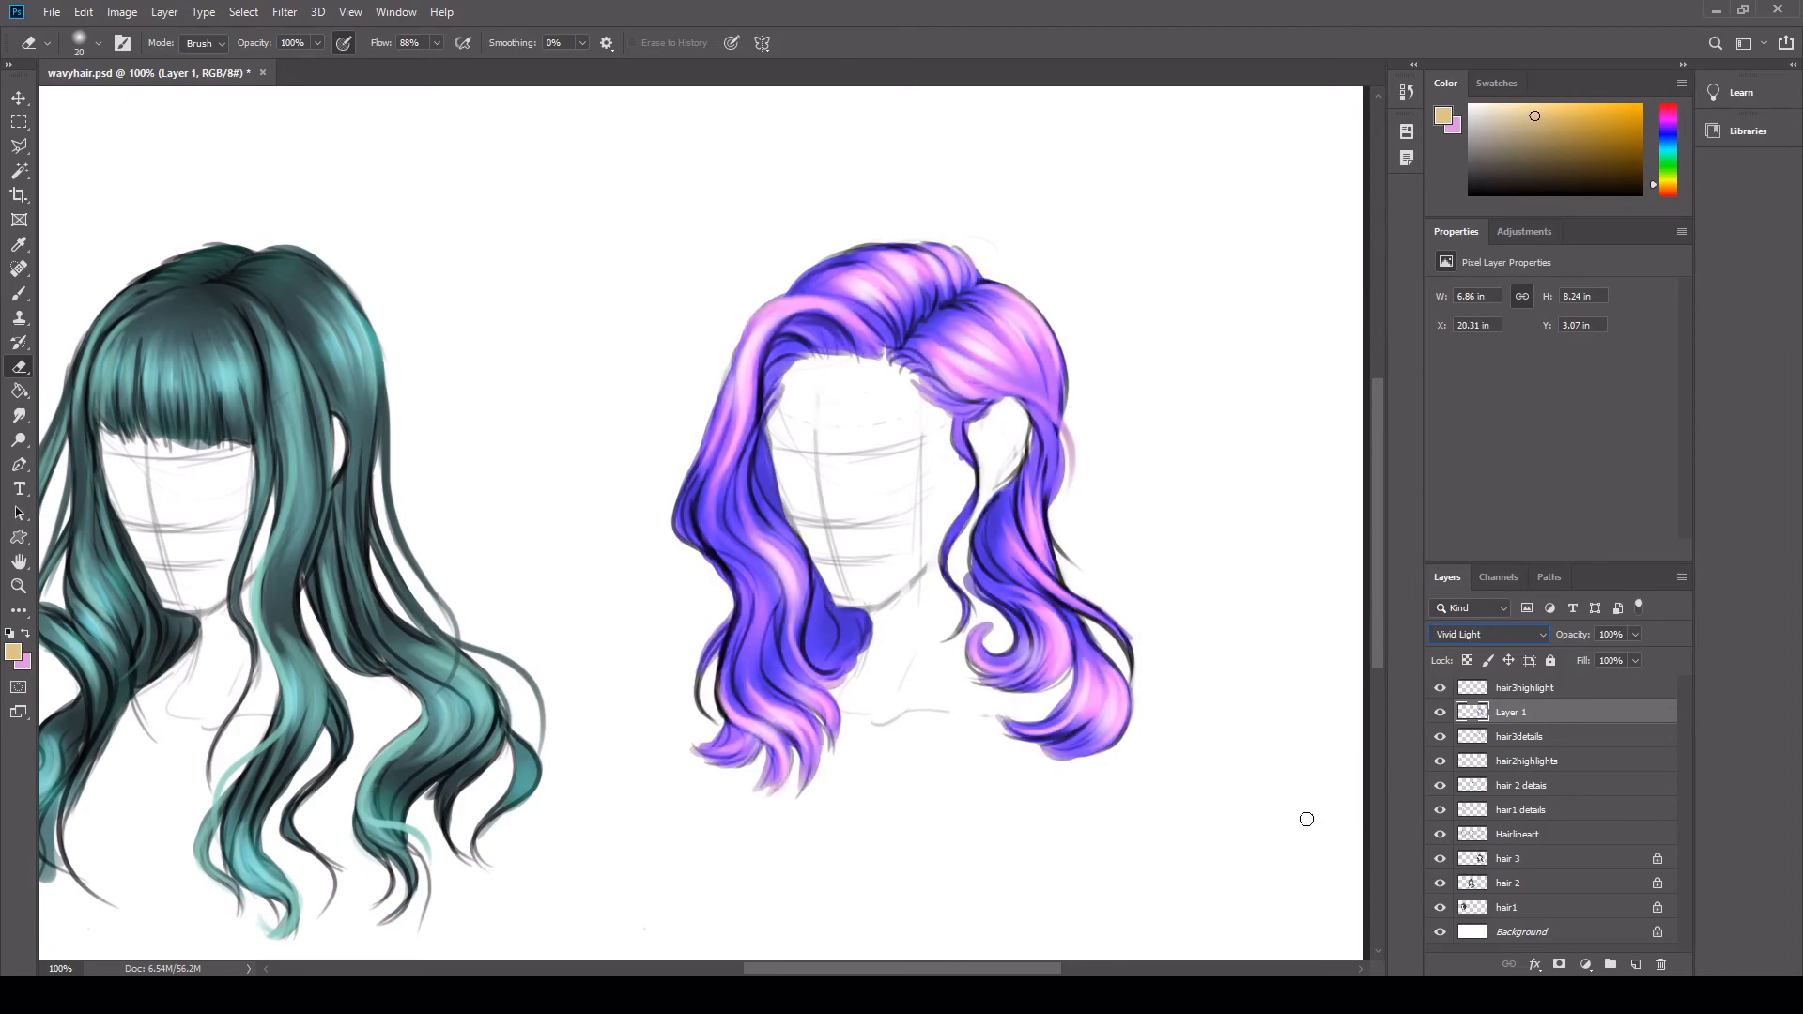
pyautogui.press('Down')
pyautogui.press('Down')
pyautogui.press('Down')
pyautogui.press('Down')
pyautogui.press('Down')
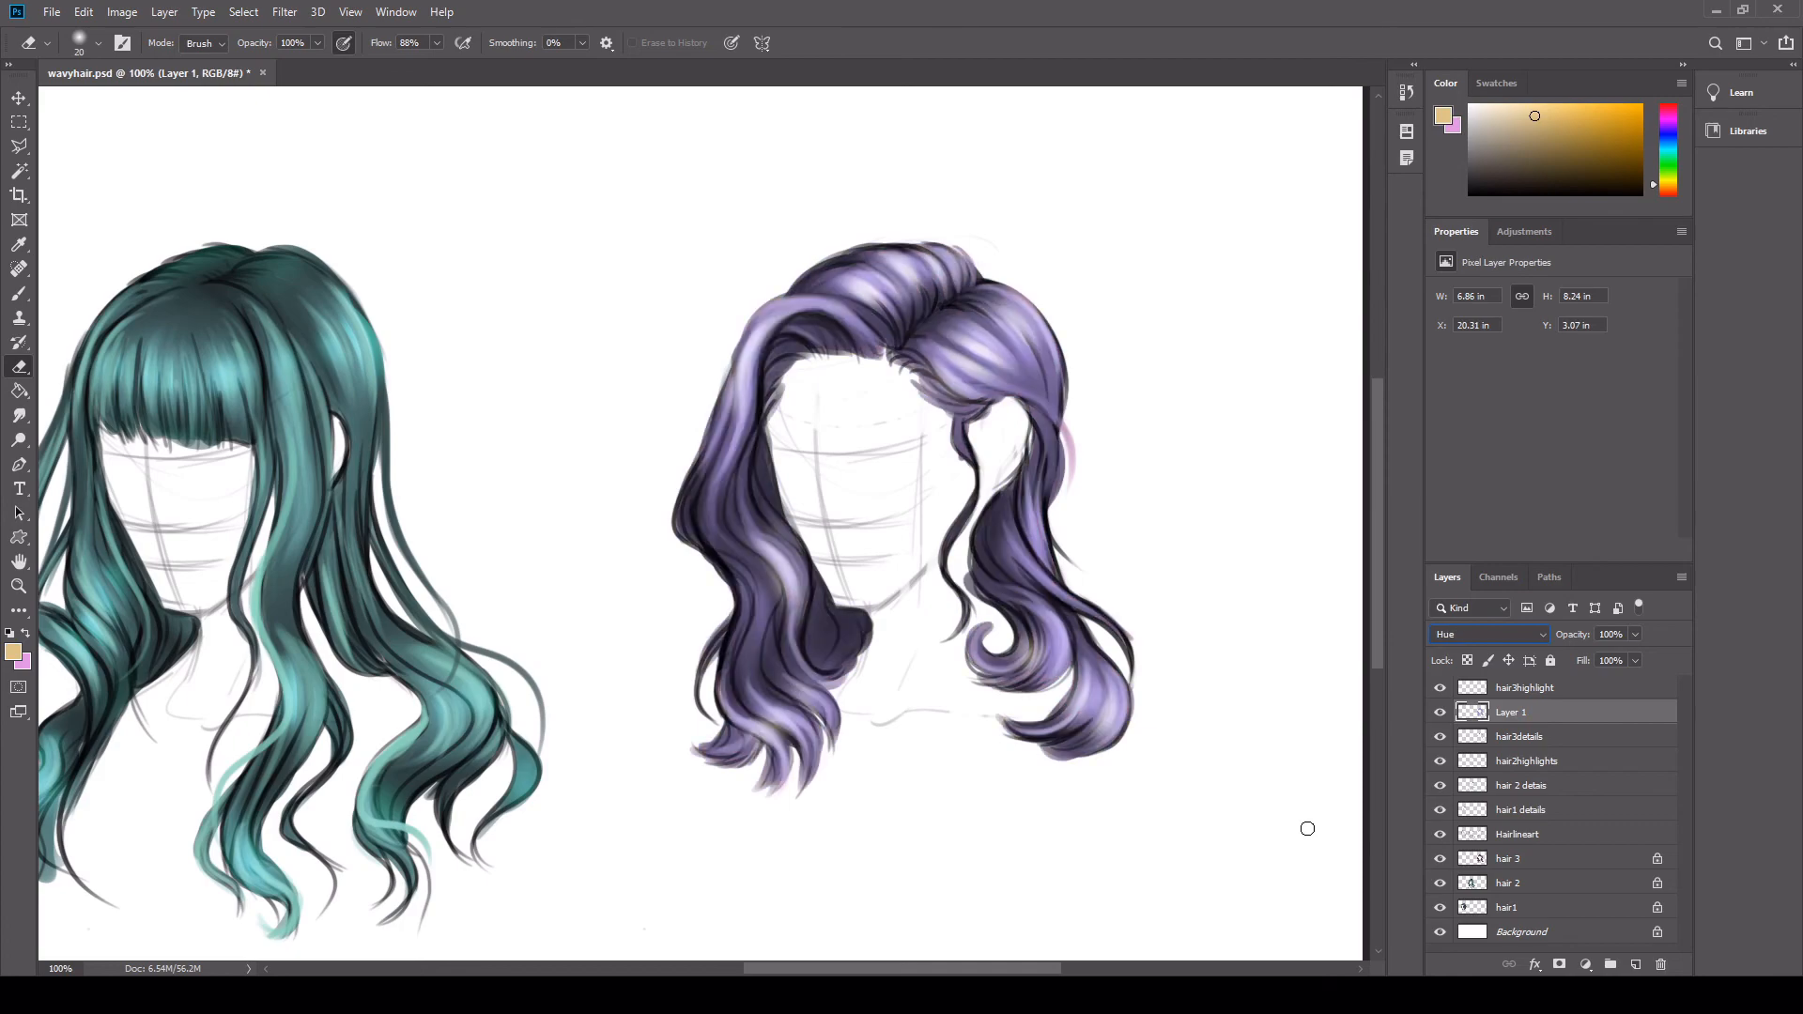
pyautogui.press('Down')
pyautogui.press('Up')
pyautogui.press('Up')
pyautogui.press('Up')
pyautogui.press('Up')
pyautogui.press('Up')
pyautogui.press('Up')
pyautogui.press('Down')
pyautogui.press('Up')
pyautogui.press('Up')
pyautogui.press('Up')
pyautogui.press('Up')
pyautogui.press('Up')
pyautogui.press('Up')
pyautogui.press('Up')
pyautogui.press('Up')
pyautogui.press('Up')
pyautogui.press('Up')
pyautogui.press('Up')
pyautogui.press('Up')
pyautogui.press('Up')
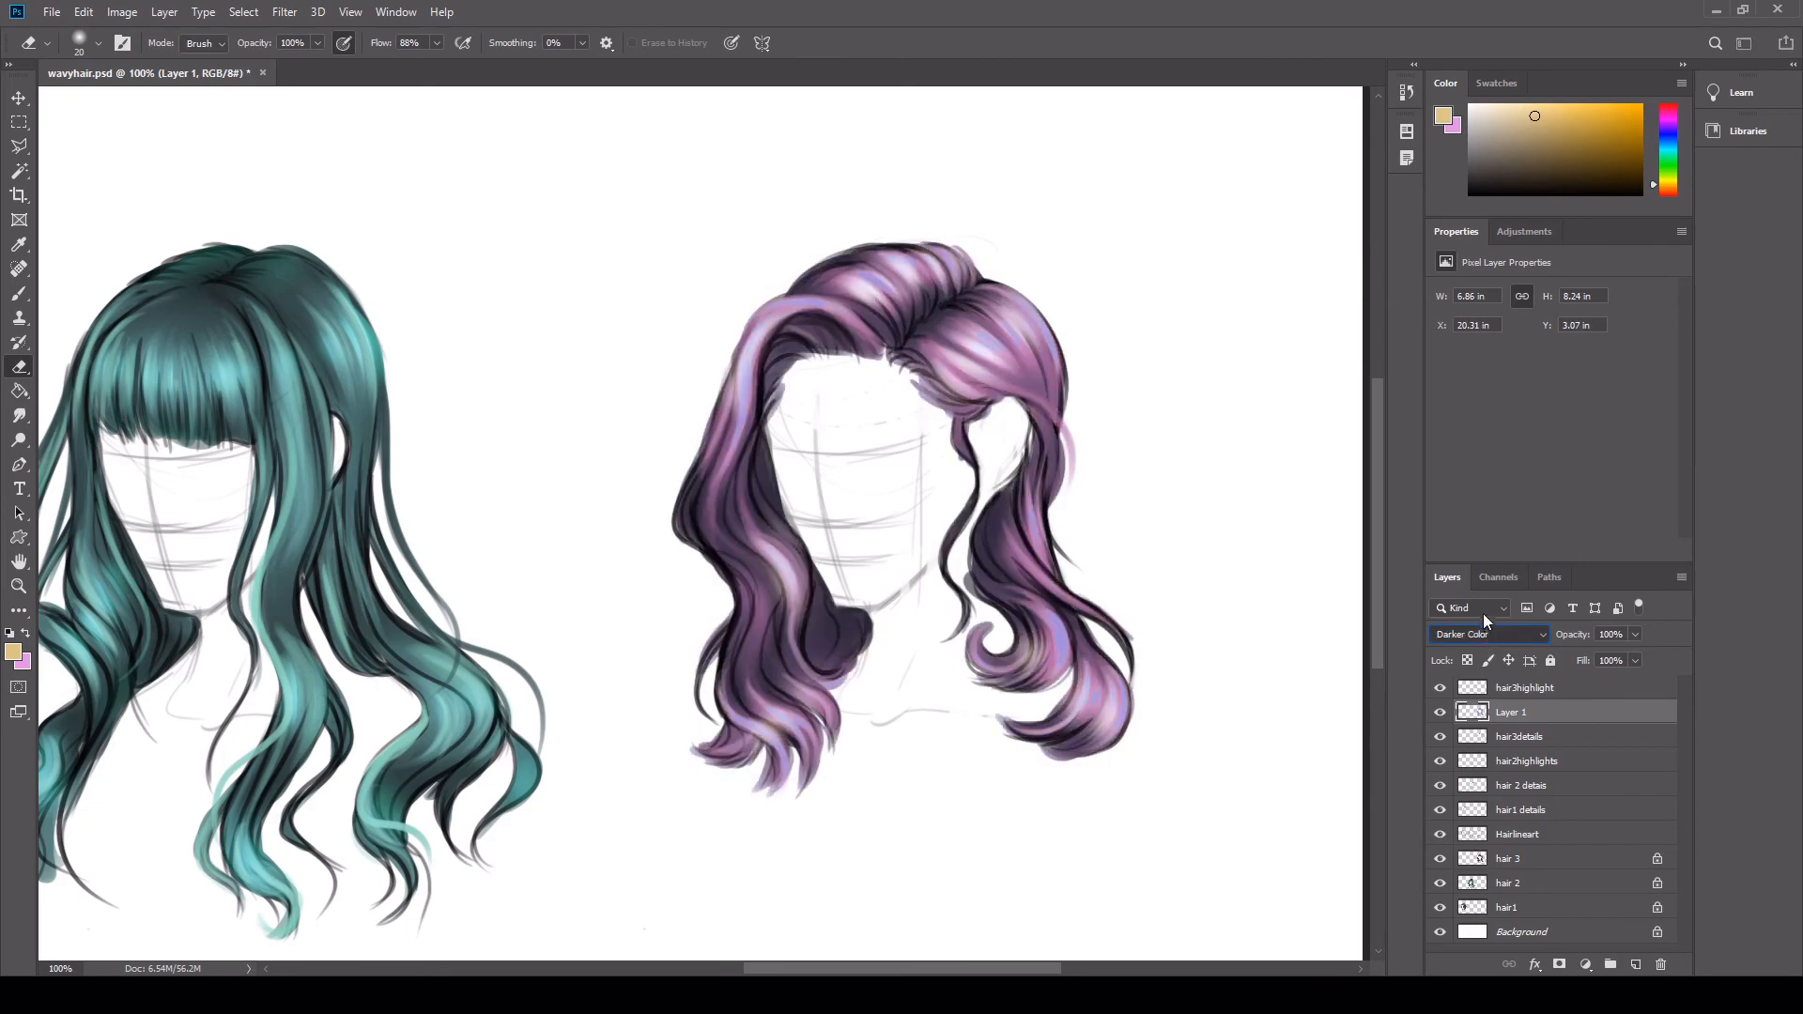
pyautogui.press('Down')
pyautogui.press('Down')
pyautogui.press('Down')
pyautogui.press('Down')
pyautogui.press('Down')
pyautogui.press('Down')
pyautogui.press('Down')
pyautogui.press('Down')
pyautogui.press('Down')
pyautogui.press('Down')
pyautogui.press('Down')
pyautogui.press('Down')
pyautogui.press('Down')
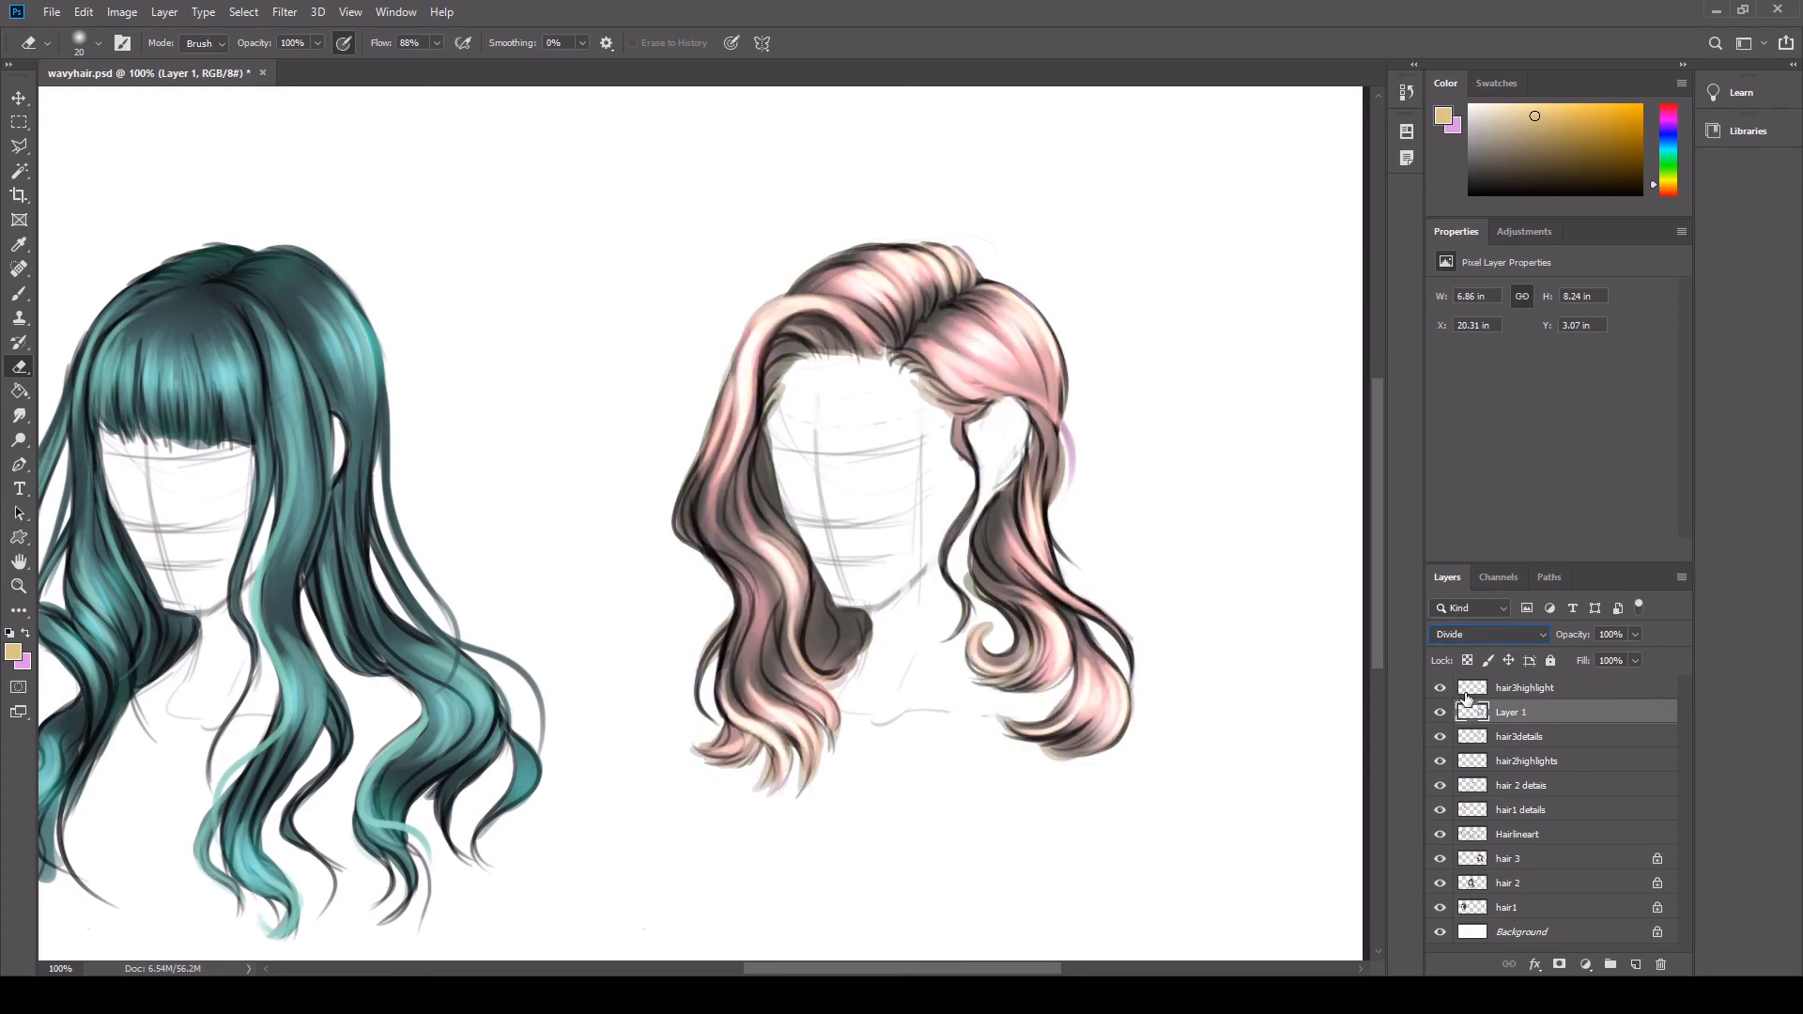
# Step: Add a new layer above hair3highlight and sample a near-white brush colour from the canvas around the third hairstyle
pyautogui.click(1577, 689)
pyautogui.click(1636, 965)
pyautogui.click(19, 586)
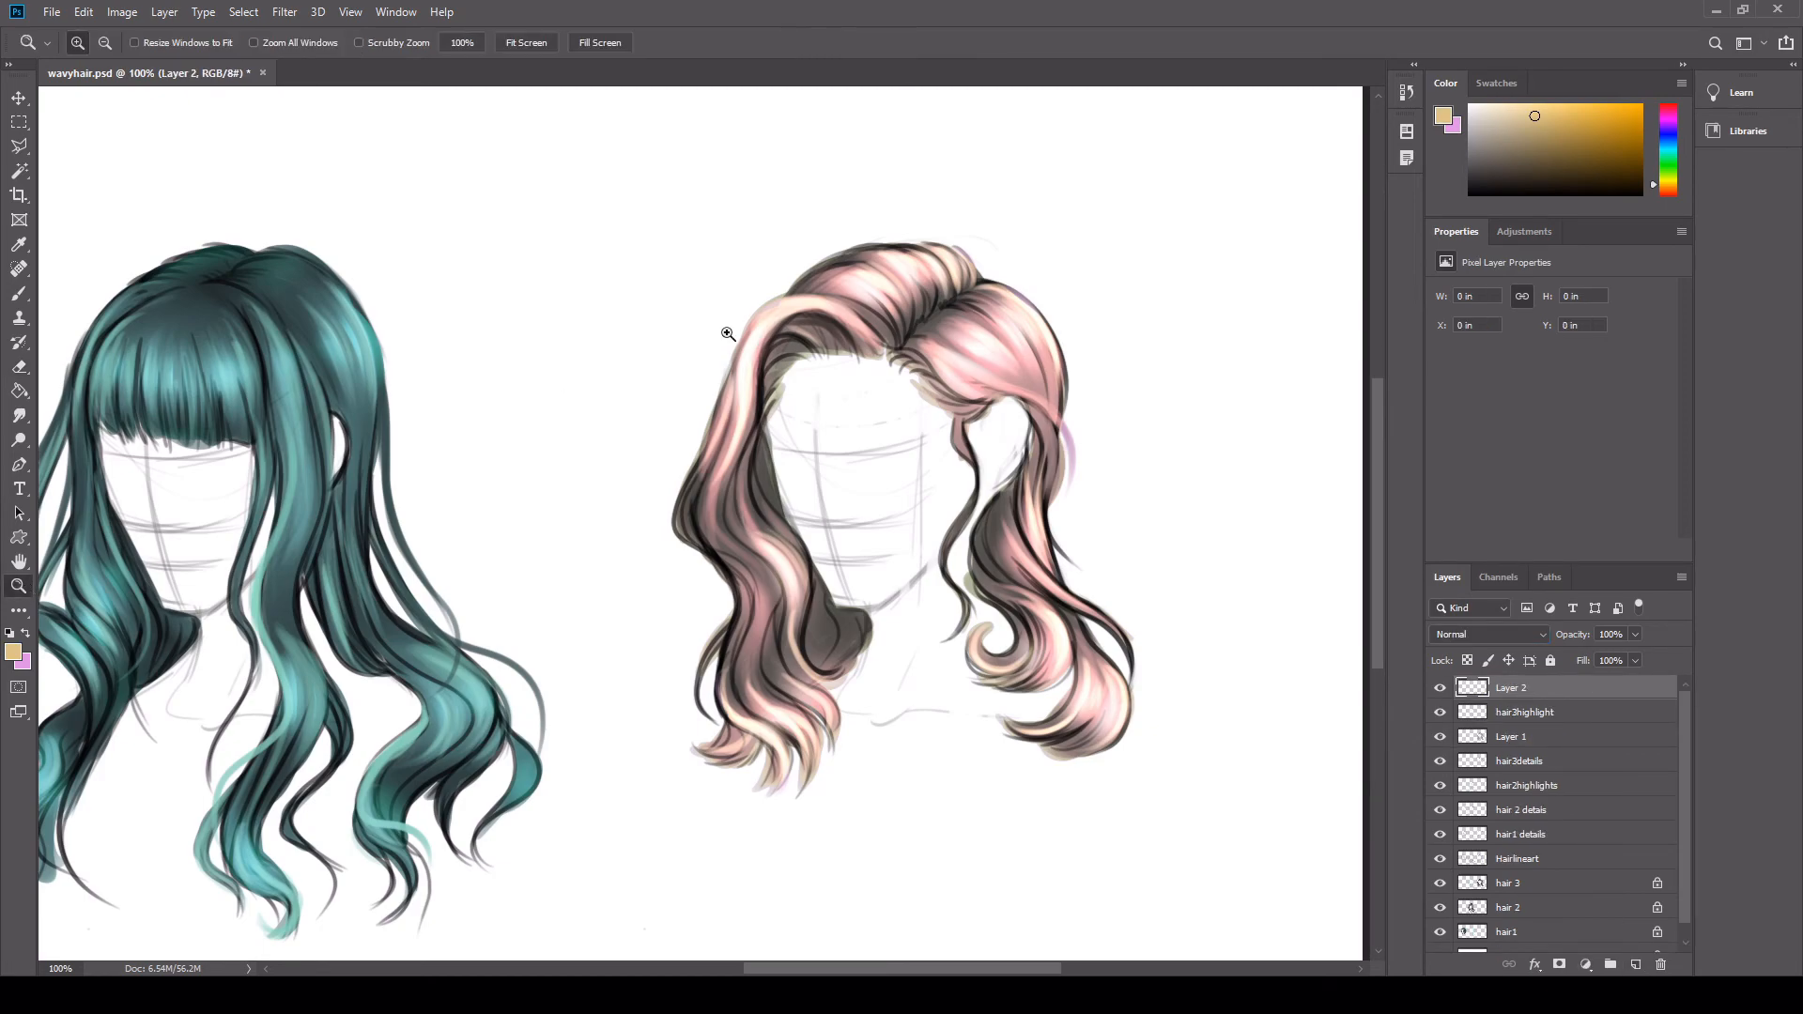
pyautogui.click(1043, 279)
pyautogui.click(19, 293)
pyautogui.keyDown('alt'); pyautogui.click(911, 414); pyautogui.keyUp('alt')
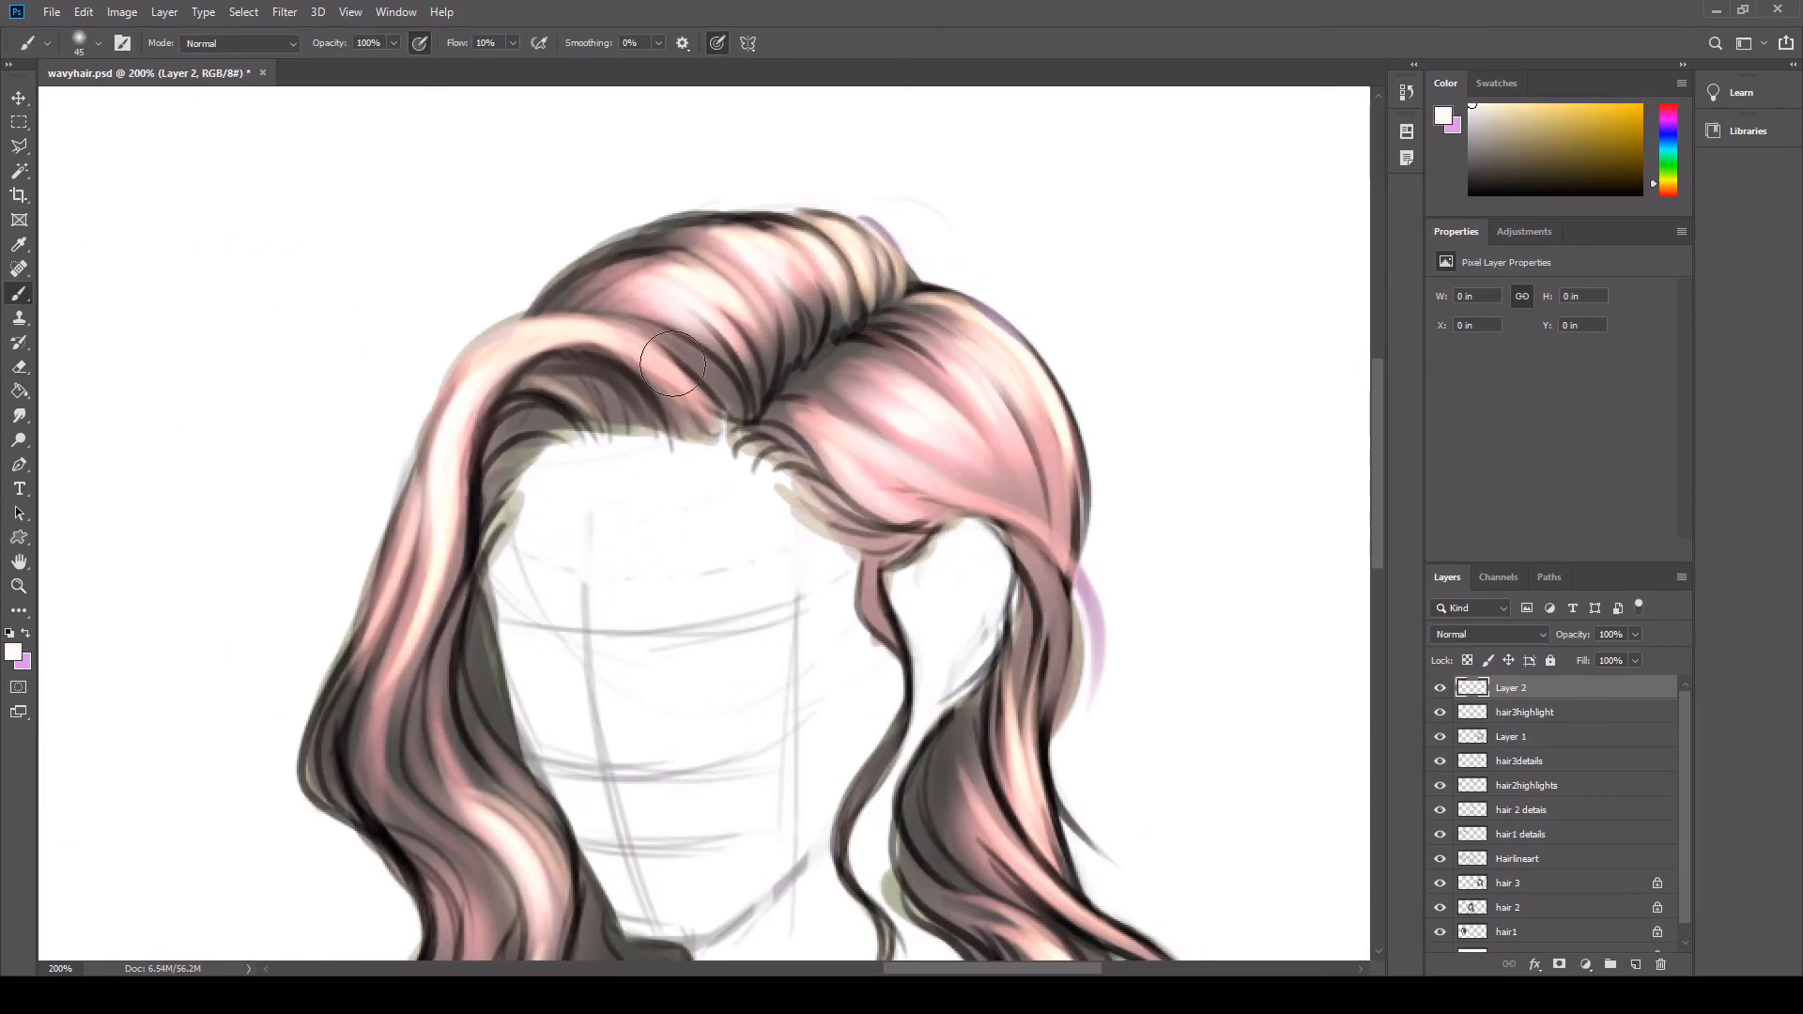
pyautogui.click(160, 298)
# Step: Reduce the brush to 7 px and paint a fine near-white highlight strand beside the third hairstyle's parting
pyautogui.moveTo(872, 316)
pyautogui.mouseDown()
pyautogui.moveTo(1054, 534)
pyautogui.moveTo(1063, 571)
pyautogui.mouseUp()
pyautogui.hotkey('ctrl', 'z')
pyautogui.press('[')
pyautogui.press('[')
pyautogui.press('[')
pyautogui.press('[')
pyautogui.press('[')
pyautogui.press('[')
pyautogui.press('[')
pyautogui.press('[')
pyautogui.press('[')
pyautogui.moveTo(834, 426); pyautogui.dragTo(949, 481)
# Step: Paint several fine near-white strands along the smooth section between the third hairstyle's parting and its right edge
pyautogui.moveTo(513, 43); pyautogui.dragTo(519, 59)
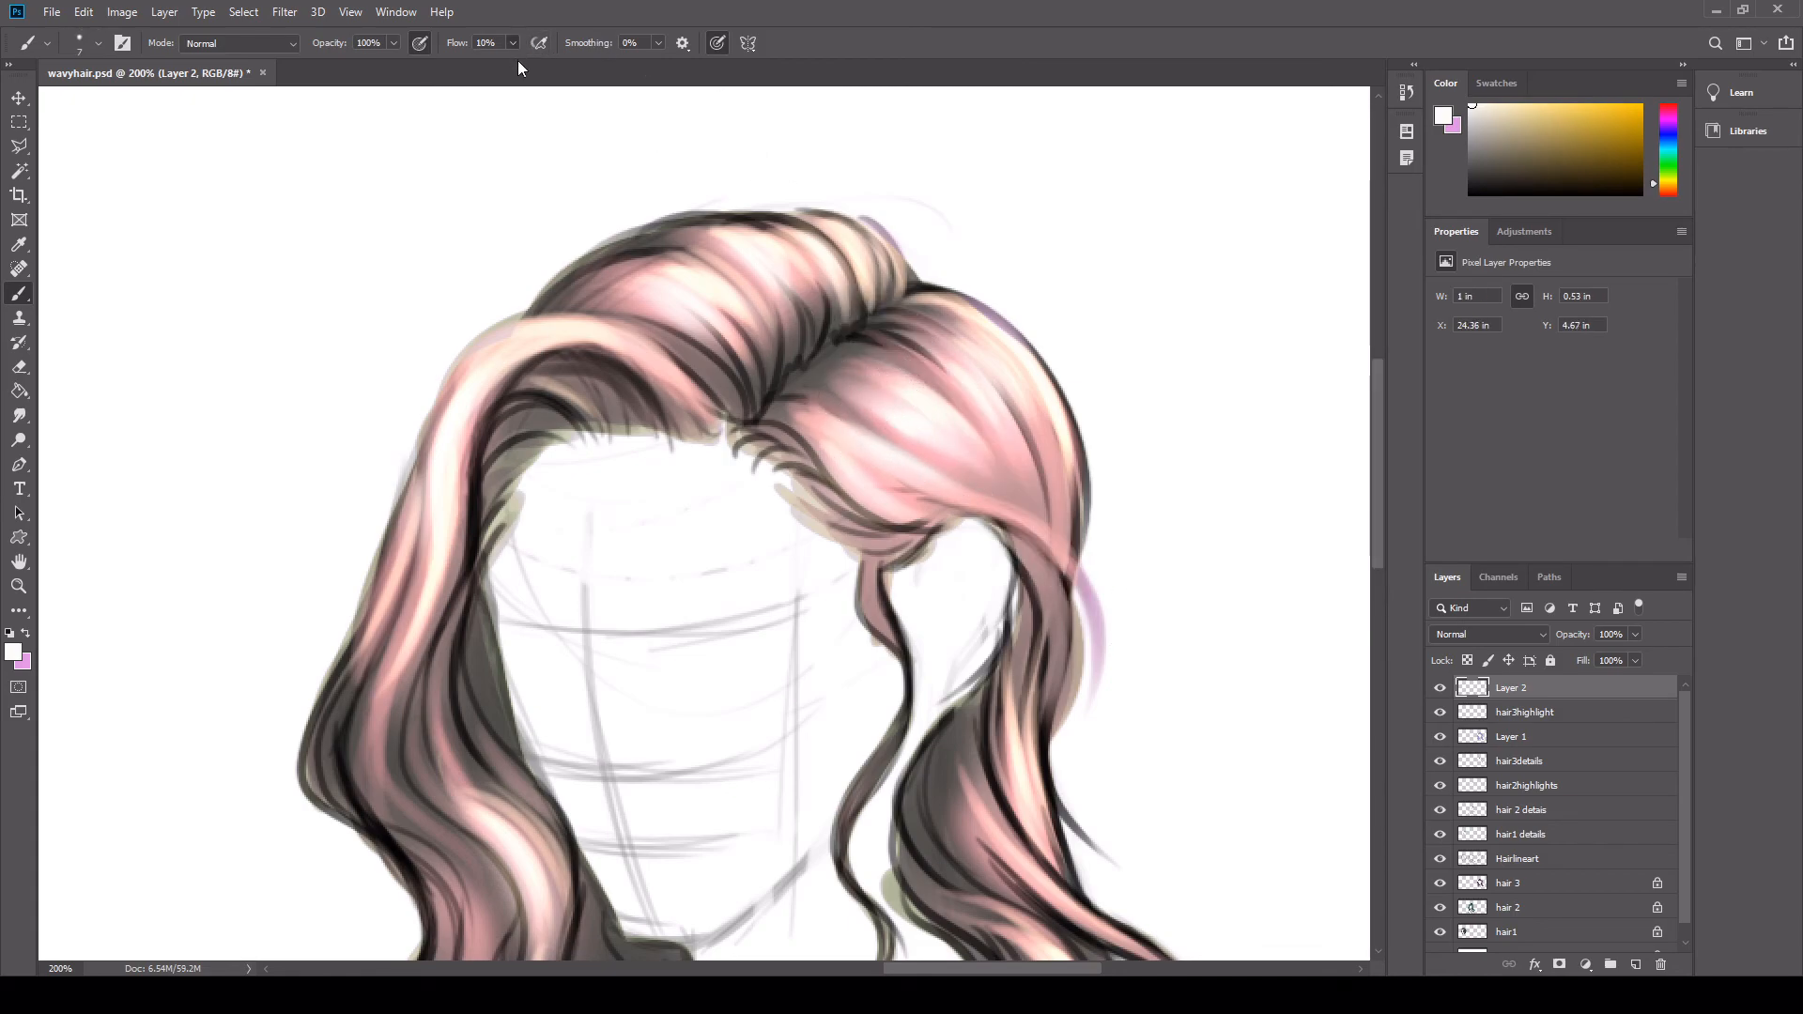
pyautogui.moveTo(911, 384); pyautogui.dragTo(988, 444)
pyautogui.moveTo(890, 363); pyautogui.dragTo(1007, 469)
pyautogui.moveTo(924, 332)
pyautogui.mouseDown()
pyautogui.moveTo(1014, 424)
pyautogui.moveTo(1031, 352)
pyautogui.mouseUp()
pyautogui.moveTo(951, 298); pyautogui.dragTo(1058, 401)
pyautogui.moveTo(904, 482); pyautogui.dragTo(1094, 690)
pyautogui.hotkey('ctrl', 'z')
# Step: Add fine near-white strands to the third hairstyle's upper crown, left outer lock and lower left waves
pyautogui.moveTo(631, 293)
pyautogui.mouseDown()
pyautogui.moveTo(706, 344)
pyautogui.moveTo(671, 299)
pyautogui.moveTo(797, 294)
pyautogui.mouseUp()
pyautogui.moveTo(848, 232); pyautogui.dragTo(883, 289)
pyautogui.moveTo(432, 456); pyautogui.dragTo(414, 512)
pyautogui.moveTo(502, 850)
pyautogui.mouseDown()
pyautogui.moveTo(526, 899)
pyautogui.moveTo(490, 904)
pyautogui.moveTo(473, 944)
pyautogui.mouseUp()
# Step: Review all three hairstyles on the full canvas, check the pink one at 100%, and save the document
pyautogui.press('z')
pyautogui.click(526, 42)
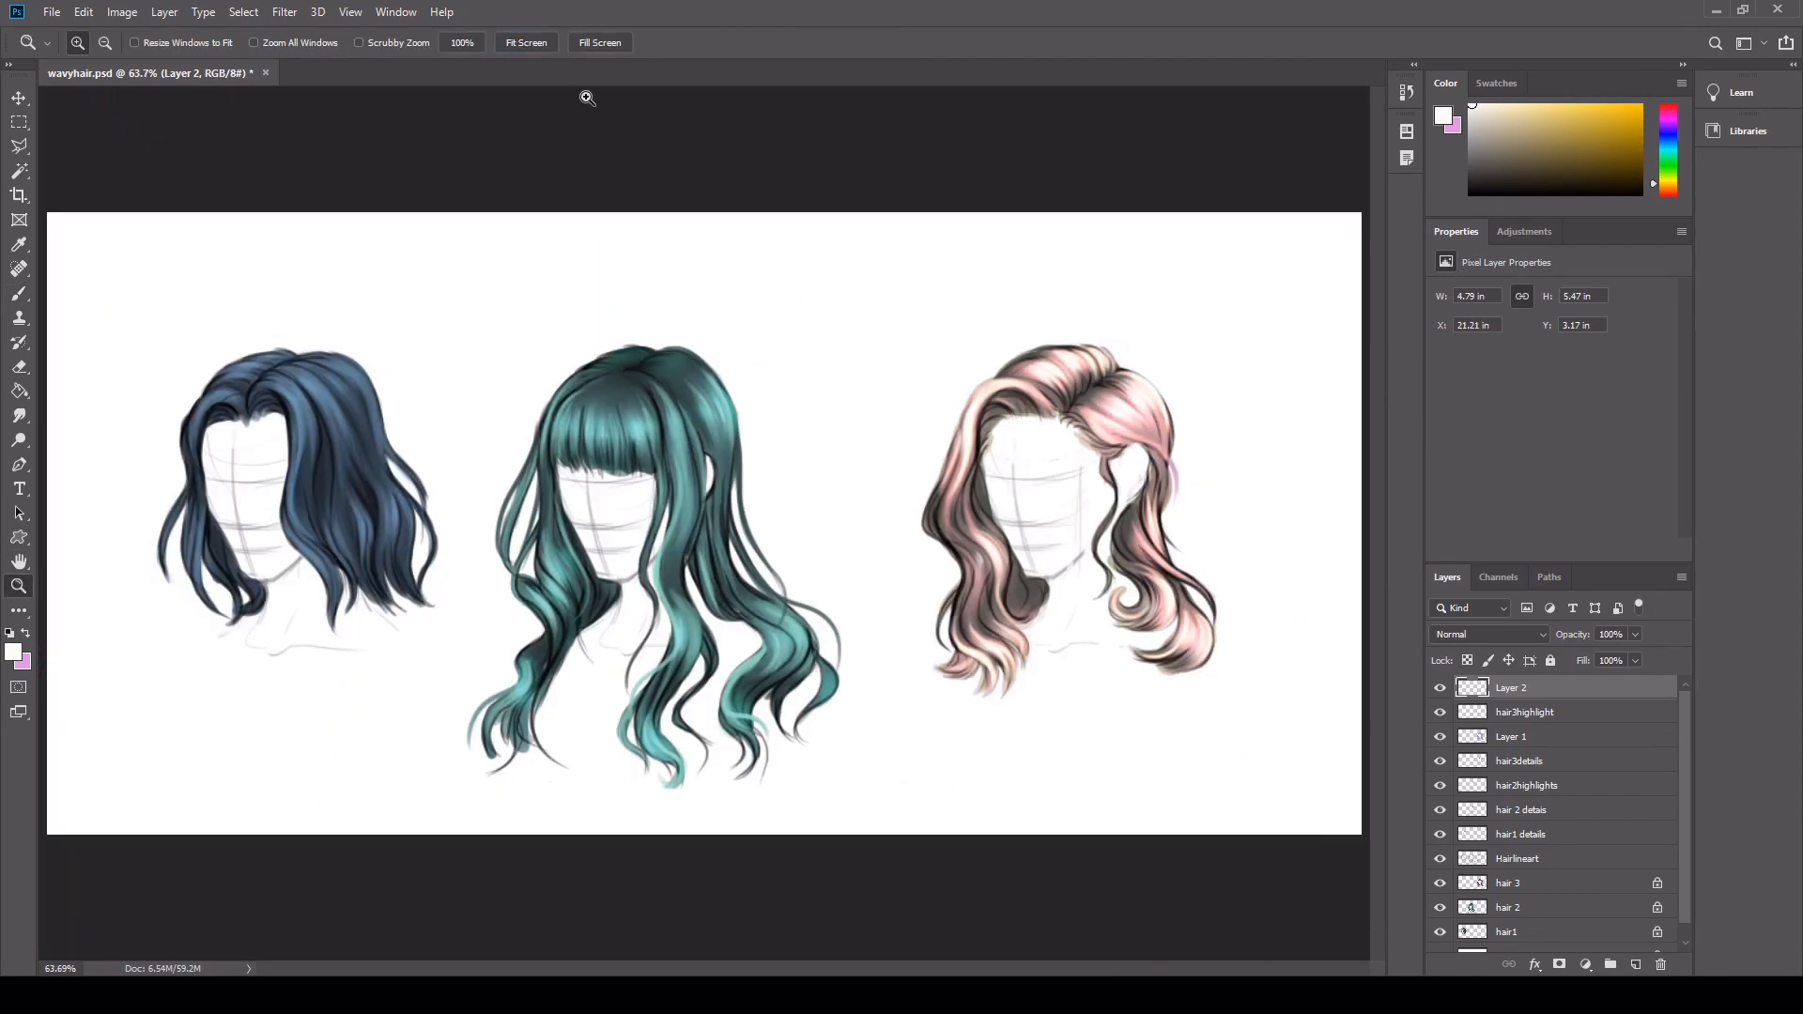
pyautogui.click(1157, 494)
pyautogui.moveTo(1252, 257); pyautogui.dragTo(1145, 288)
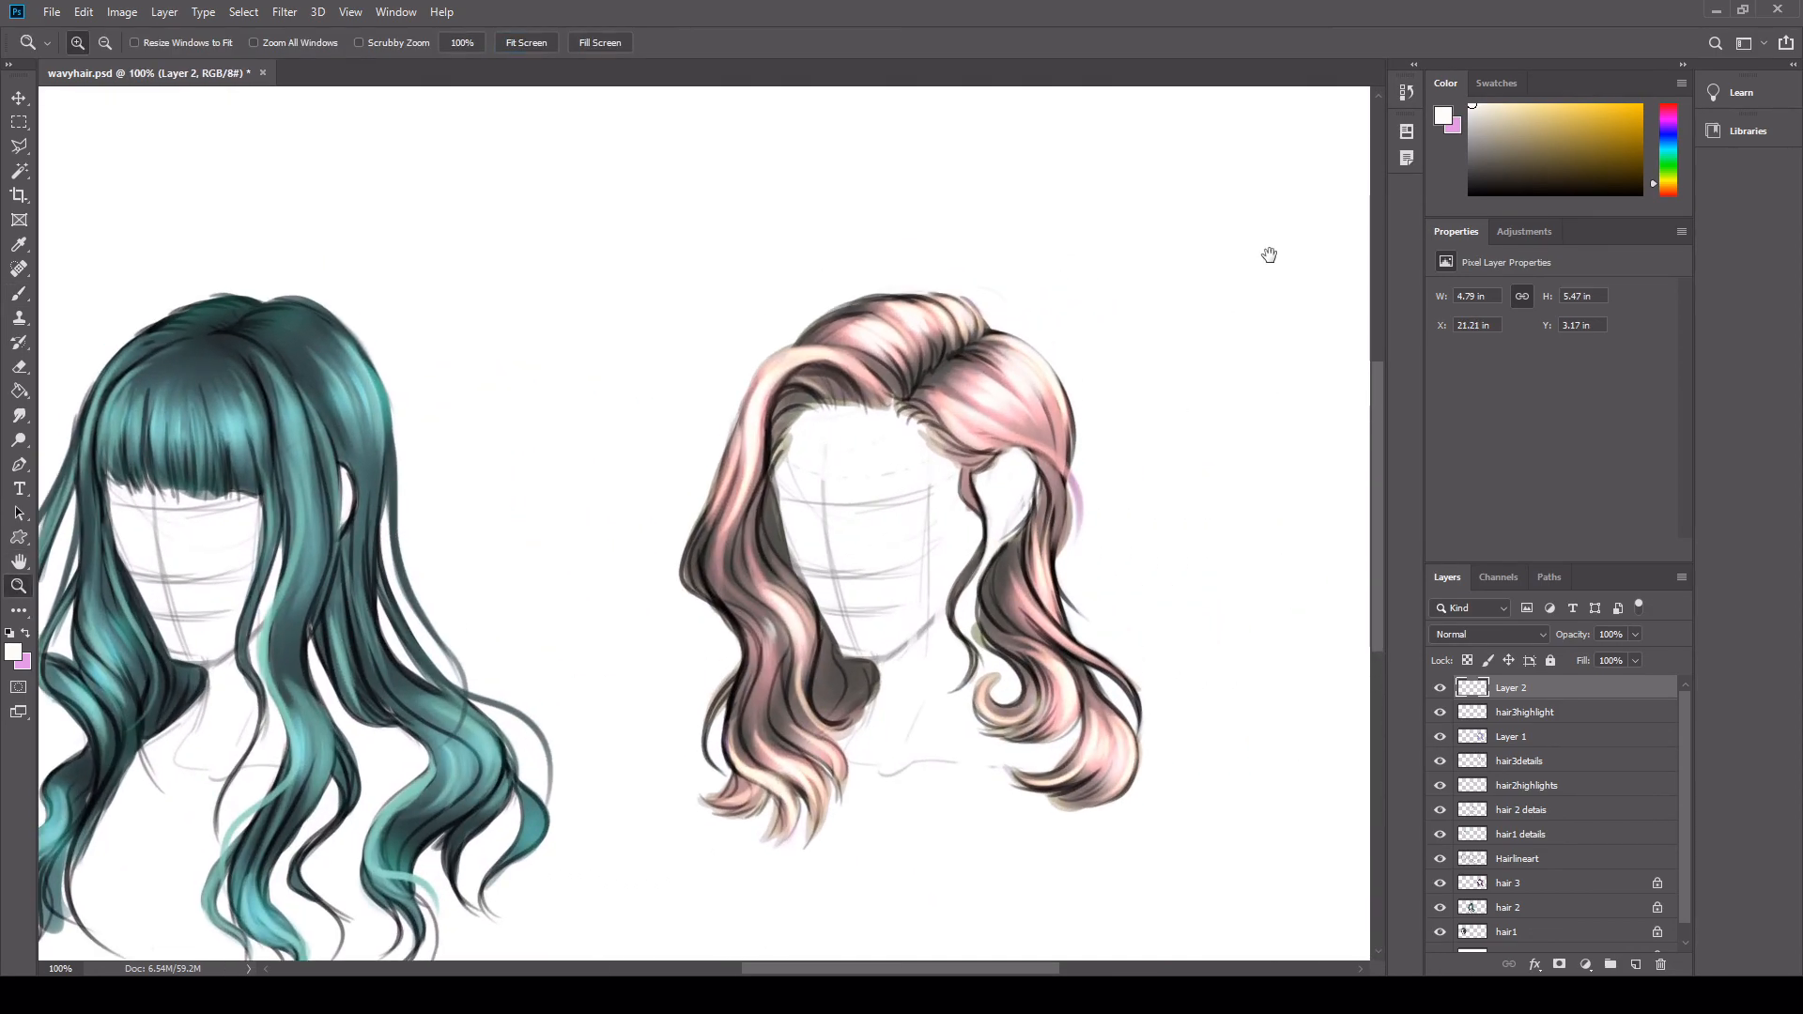
pyautogui.hotkey('ctrl', 's')
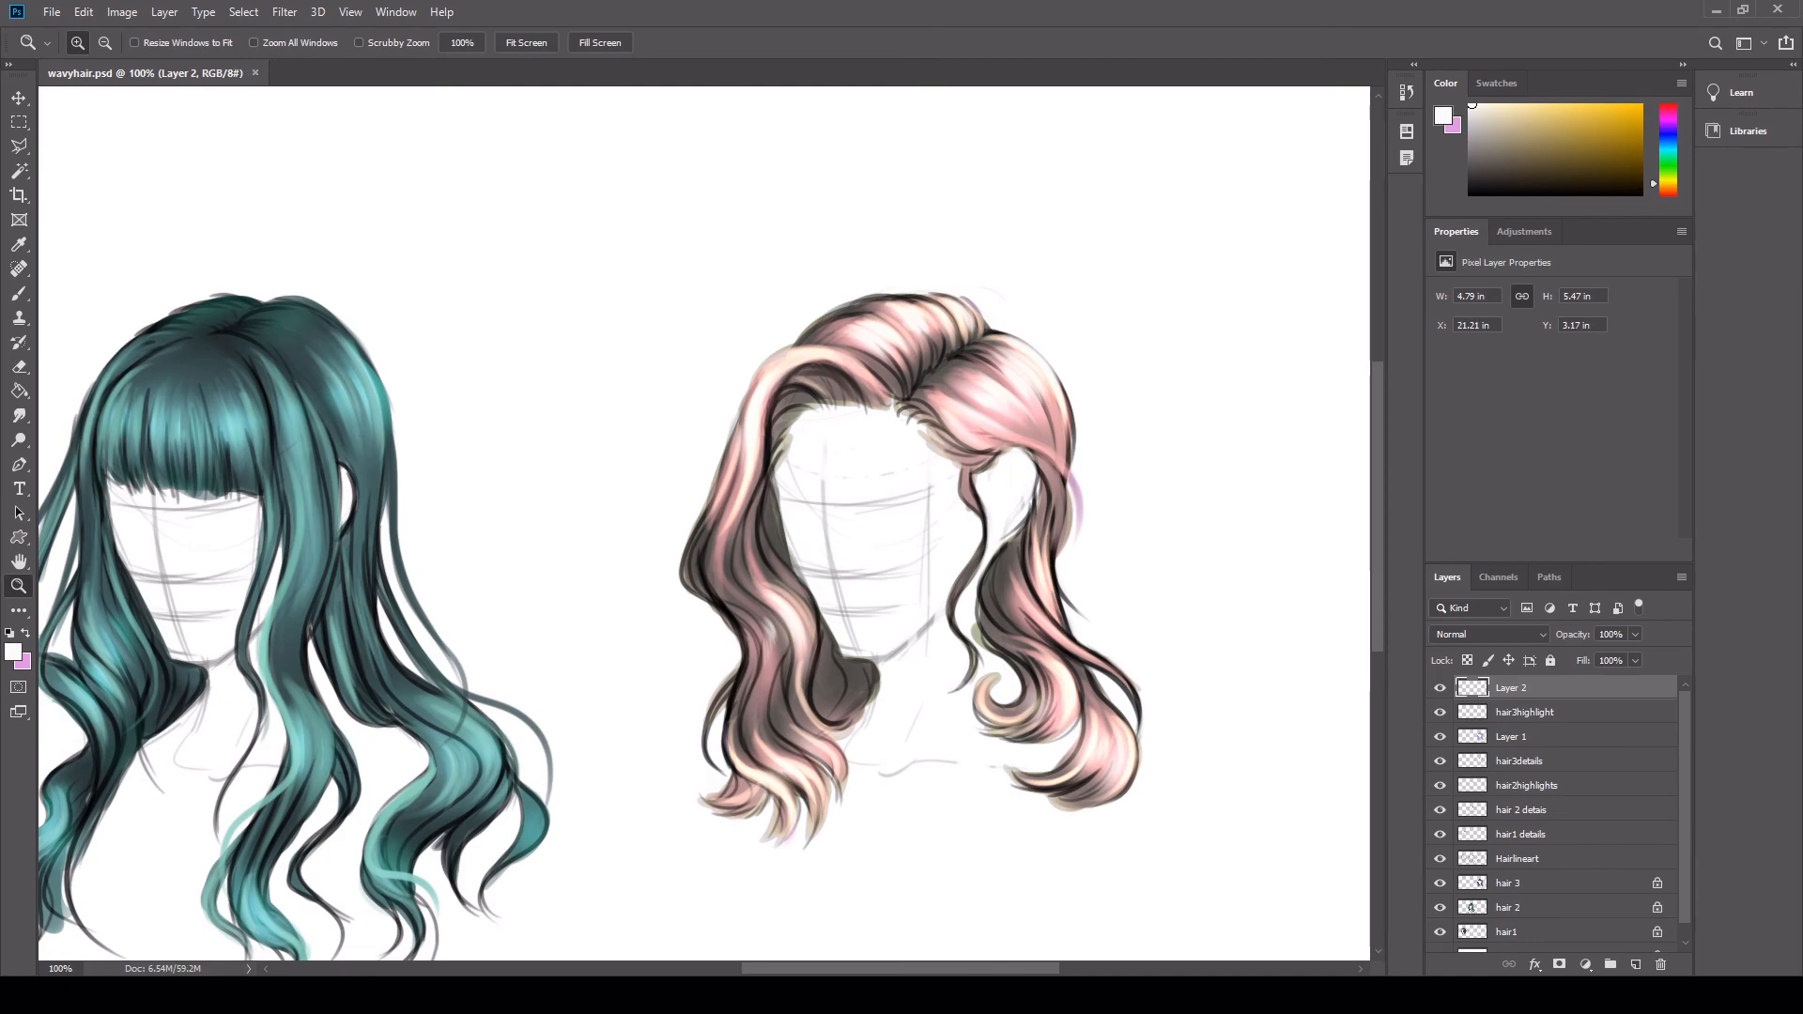